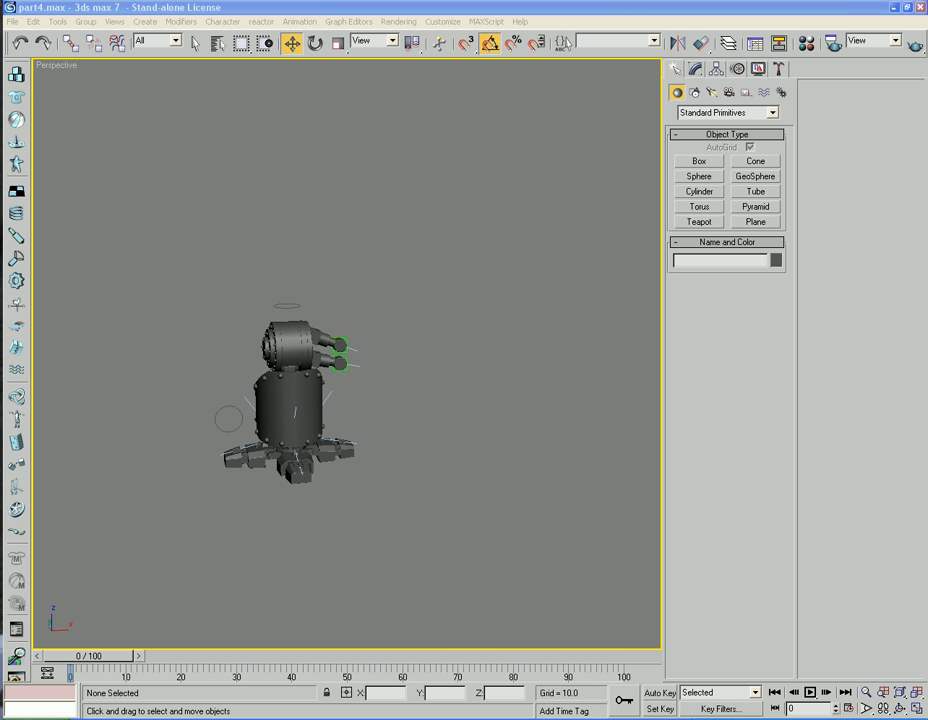
Step: Look over the "THE DREADNAUGHT 2" forum topic in Firefox and return to 3ds Max
key("alt+Tab")
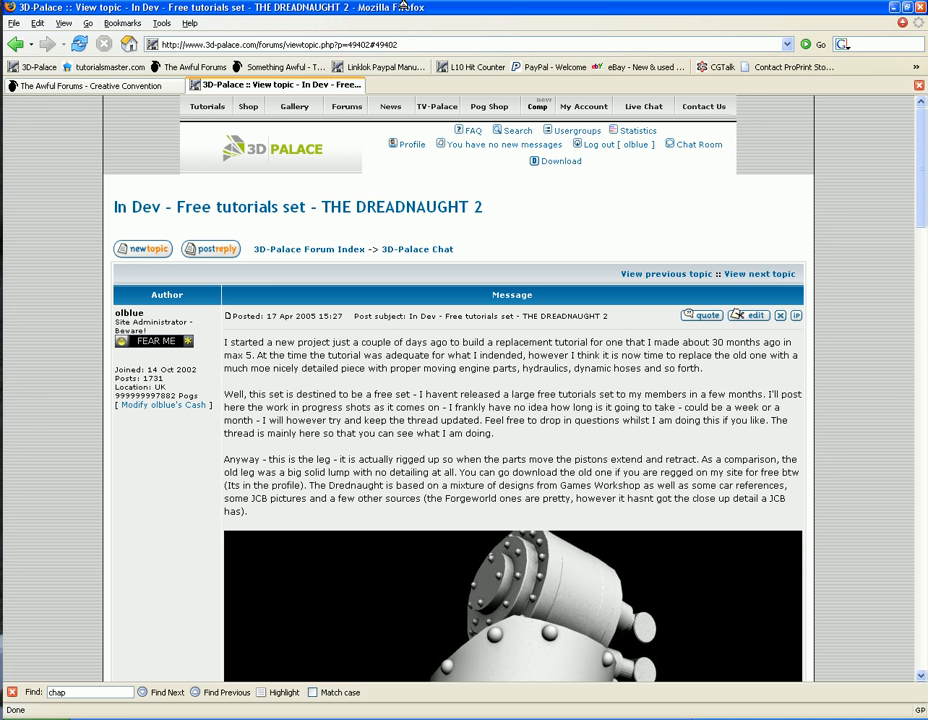
double_click(402, 5)
key("alt+Tab")
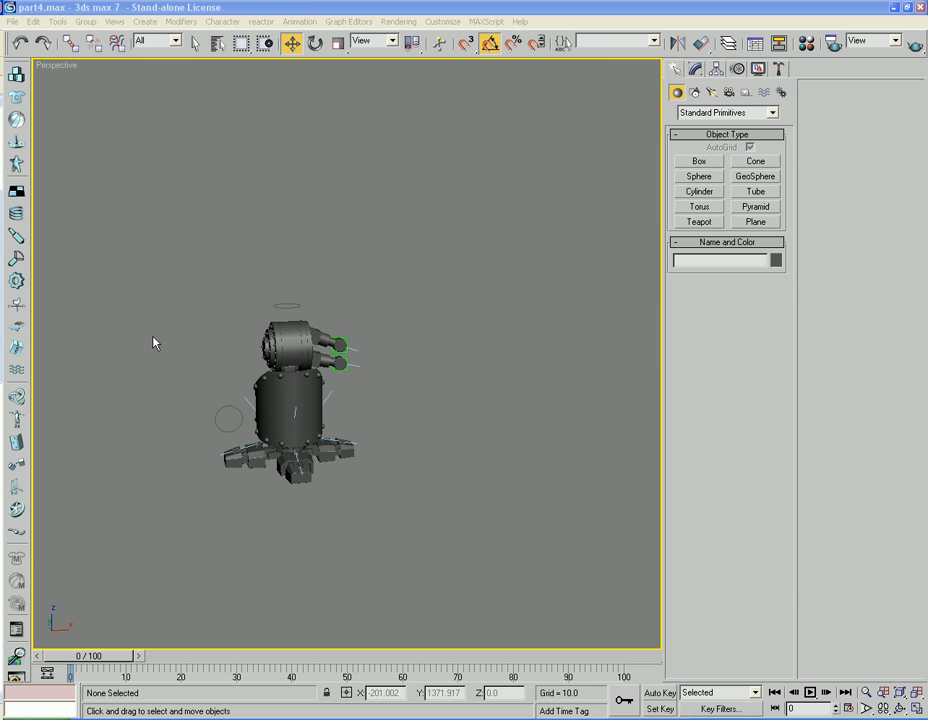
Step: Examine the two hip pistons, their end cylinders and the top dummy helper from close up
middle_click_drag(539, 365, 608, 428)
scroll(436, 331, "up", 4)
scroll(606, 427, "up", 2)
middle_click_drag(509, 395, 462, 386)
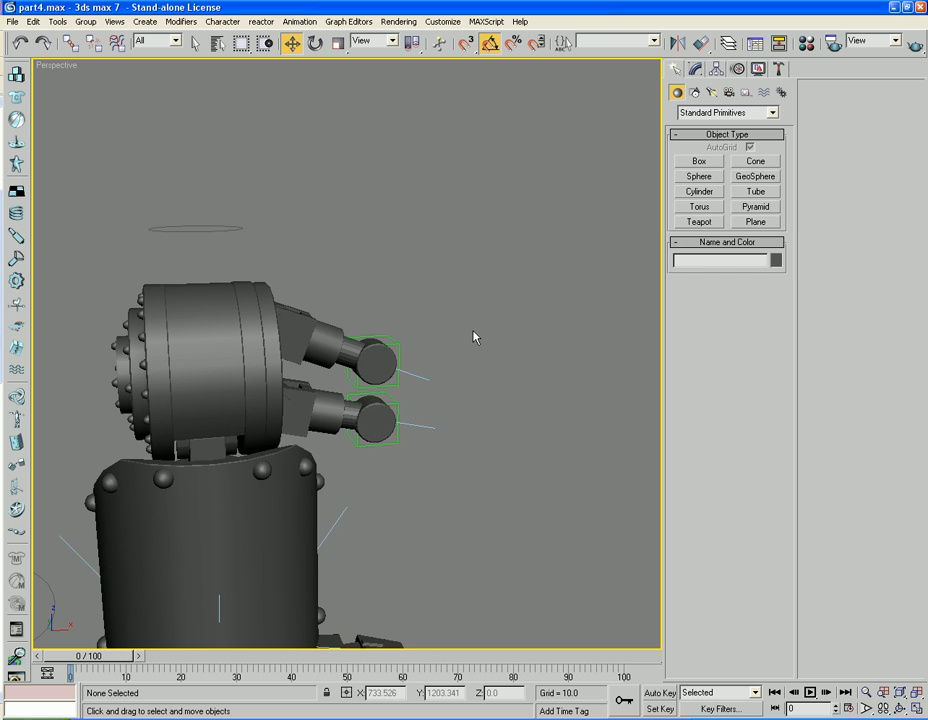
left_click(395, 359)
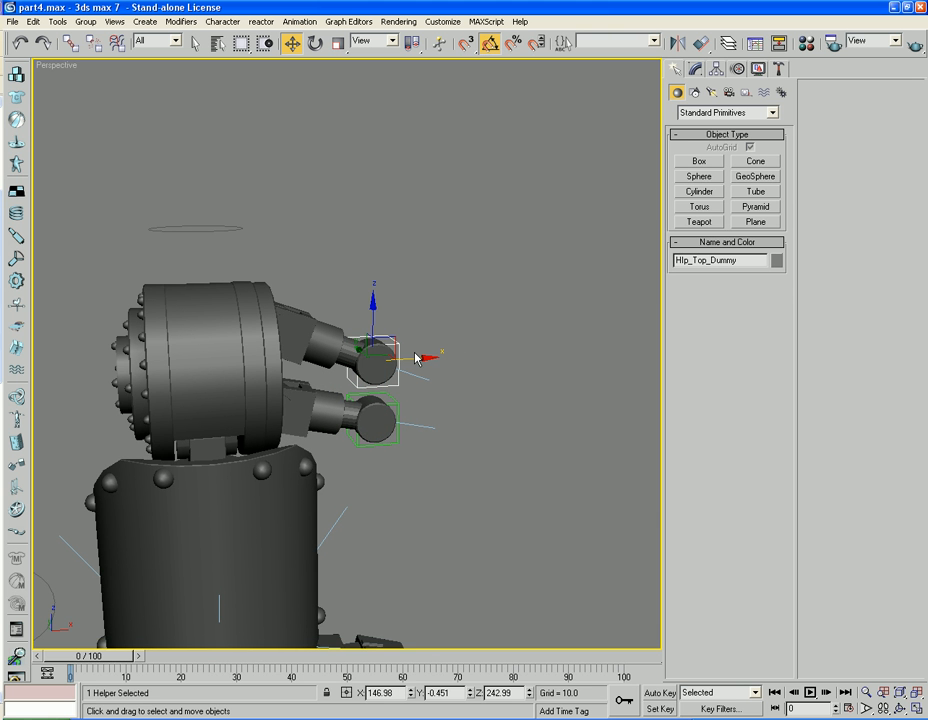
scroll(508, 305, "down", 2)
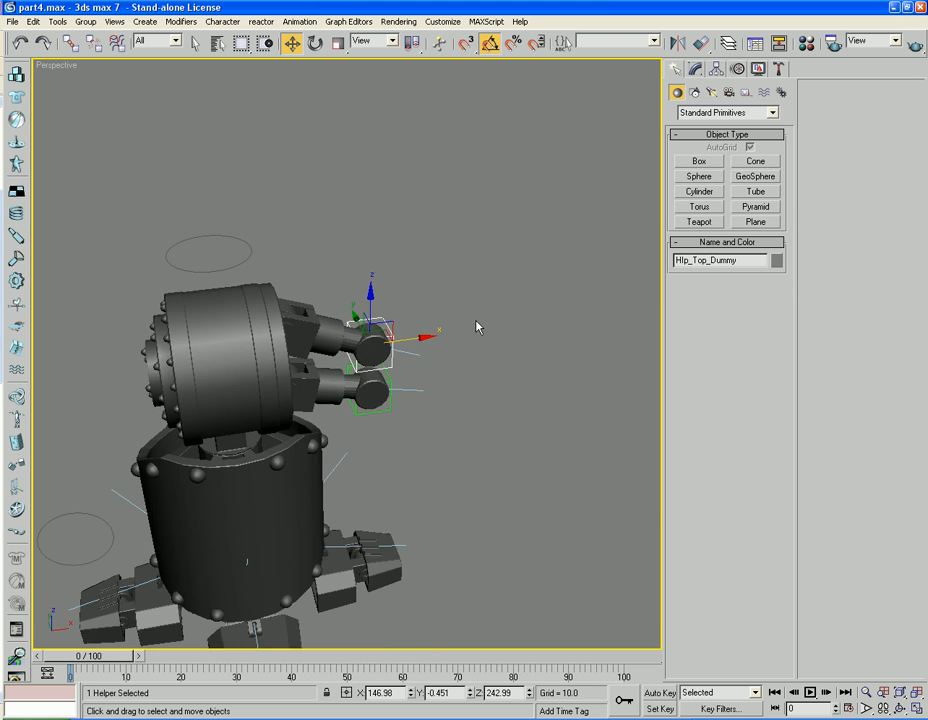
left_click(472, 309)
left_click(374, 324)
left_click_drag(374, 324, 346, 310)
middle_click_drag(476, 432, 410, 314, "alt")
middle_click_drag(362, 256, 412, 259)
scroll(367, 256, "up", 2)
left_click(398, 260)
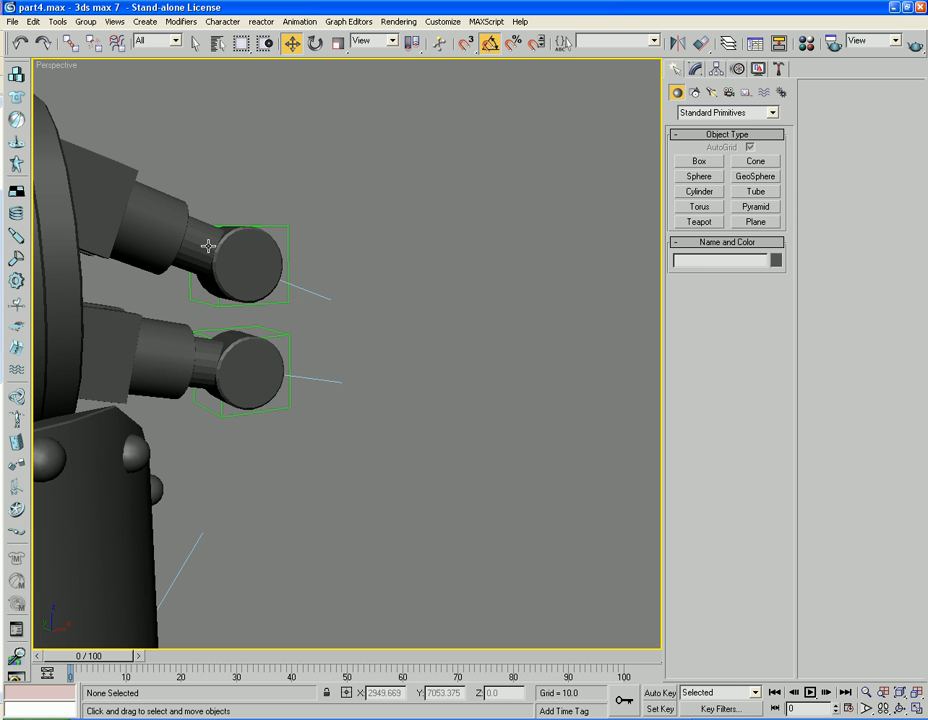
Step: Show edged faces and clone the front cap polygon of the upper piston's end cylinder to a new object named Hip_part
left_click(270, 266)
key("F4")
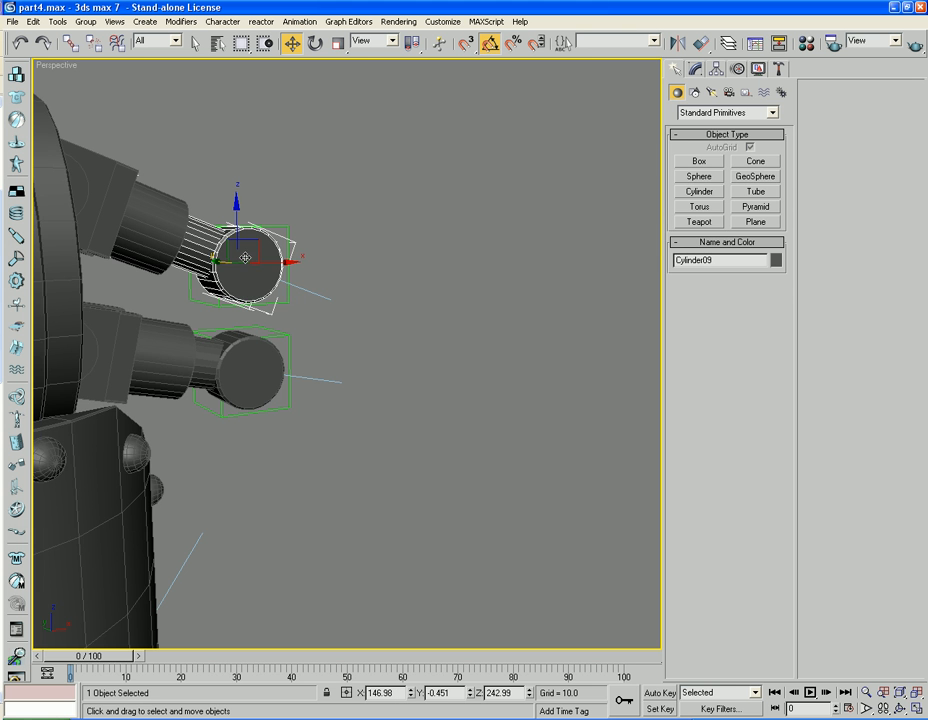
middle_click_drag(244, 259, 276, 282, "alt")
left_click(699, 70)
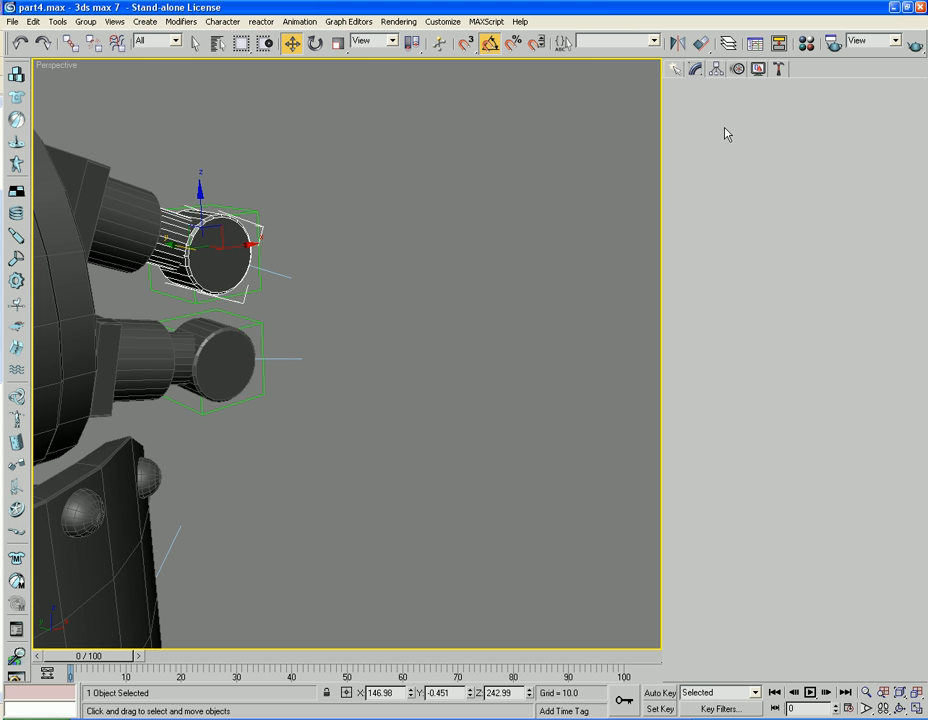
left_click(741, 272)
left_click(222, 262)
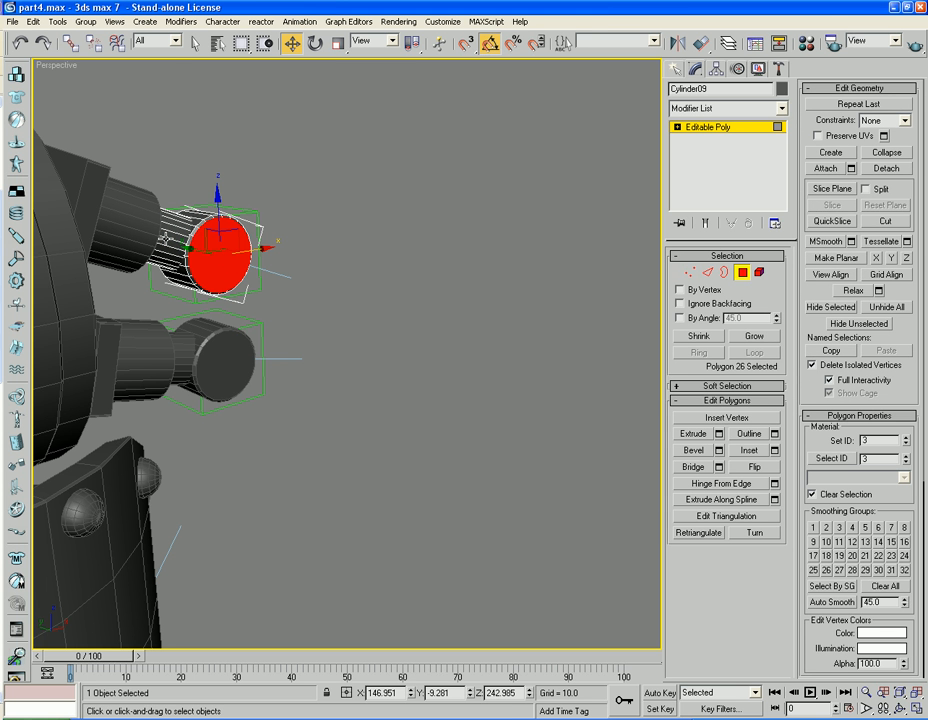
left_click_drag(191, 246, 191, 243)
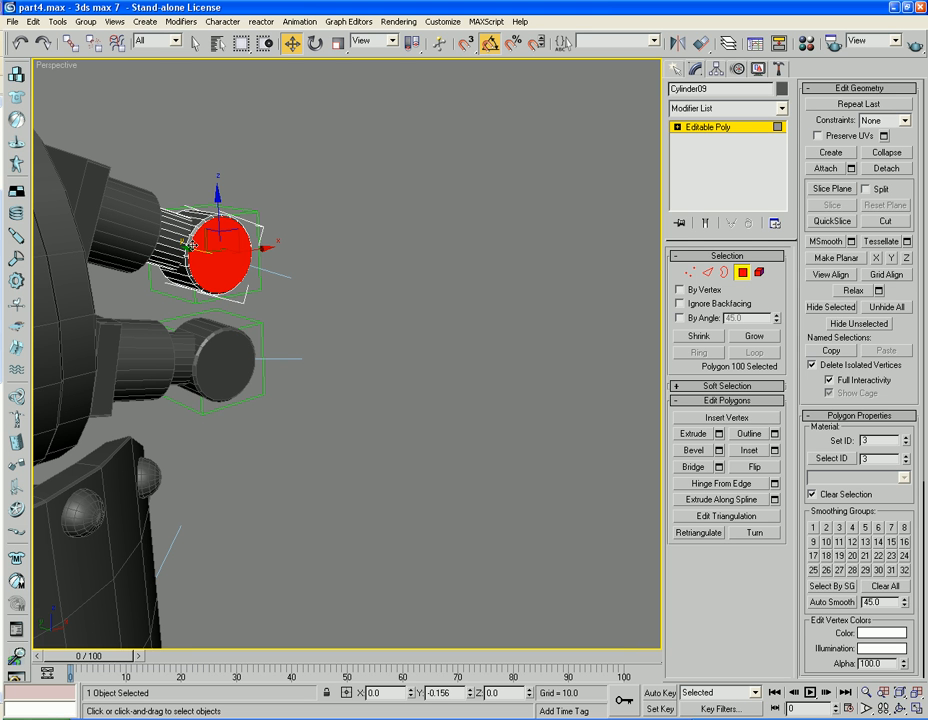
left_click_drag(191, 244, 192, 245, "shift")
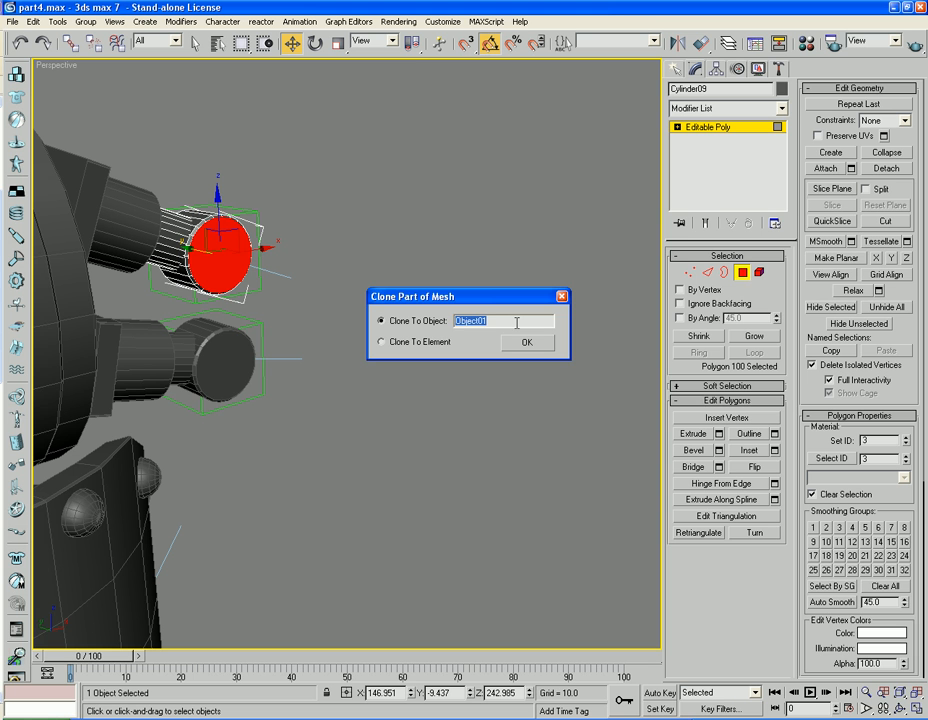
type("Hip_par")
left_click(526, 341)
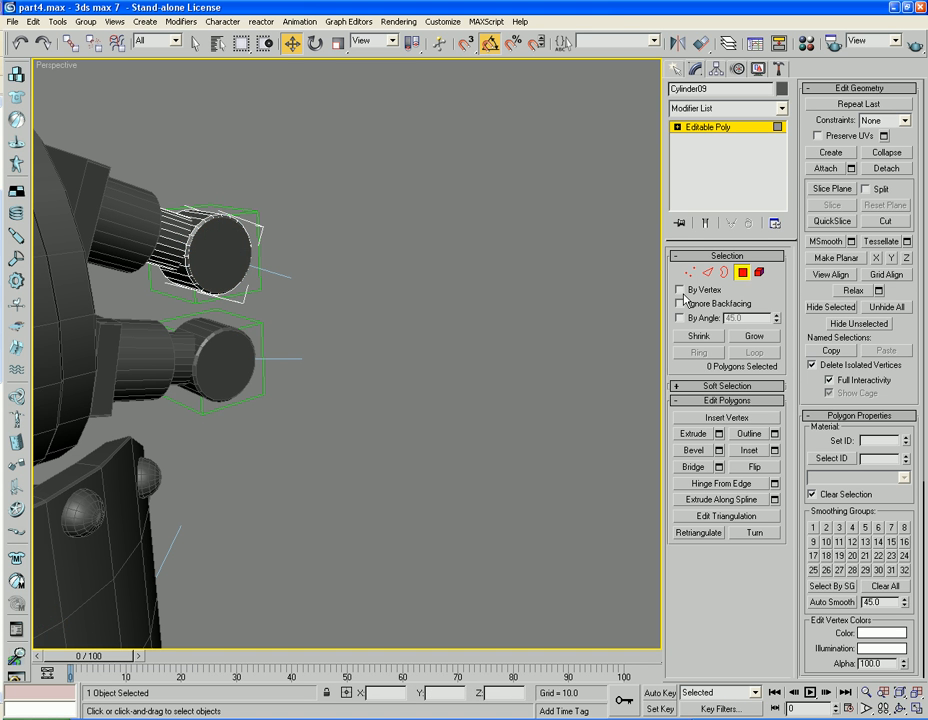
Step: Apply Reset XForm to the Hip_part disc and collapse its modifier stack back to Editable Poly
left_click(742, 273)
left_click(393, 263)
left_click(246, 259)
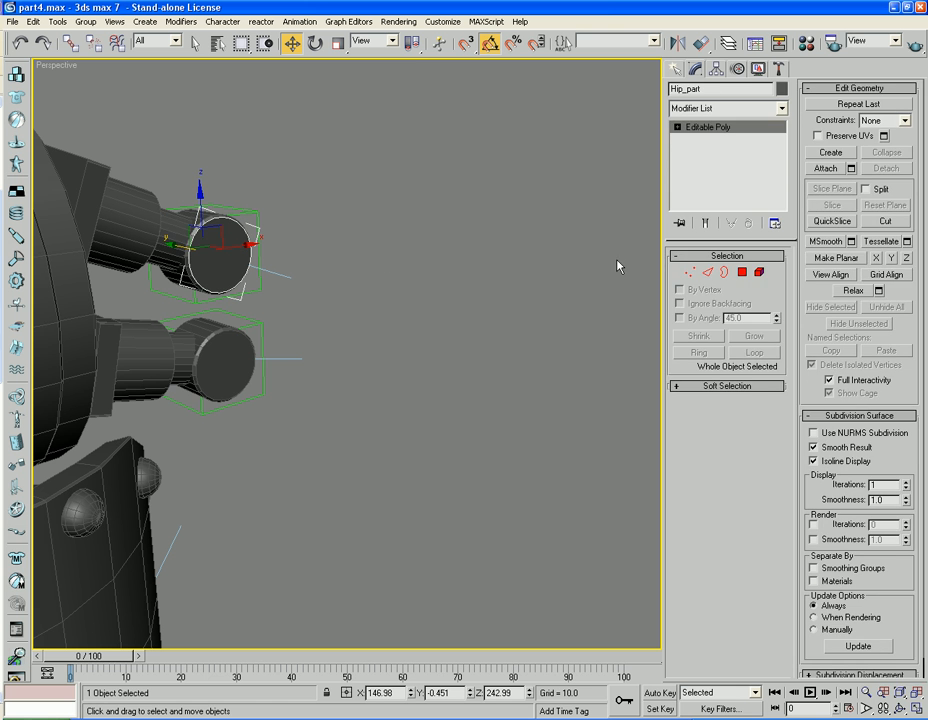
left_click(758, 68)
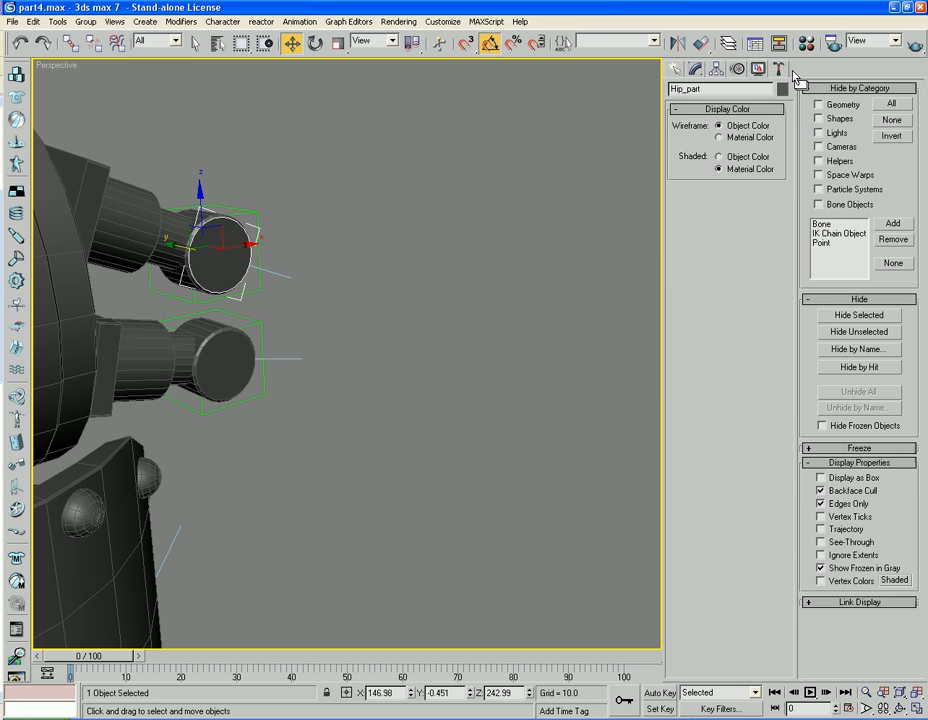
left_click(778, 68)
left_click(739, 249)
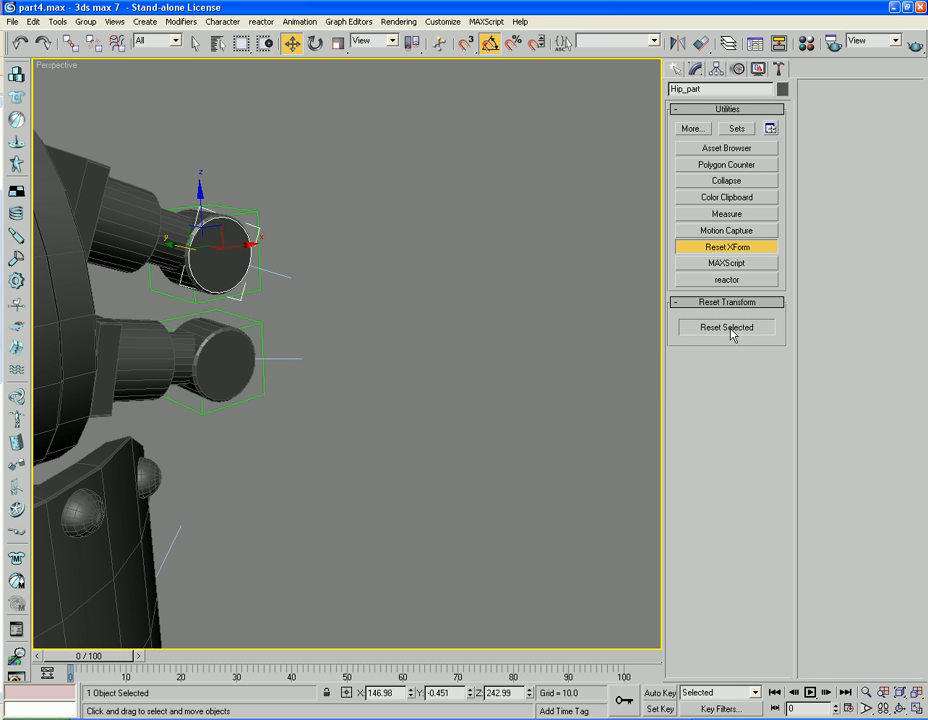
left_click(729, 330)
left_click(735, 249)
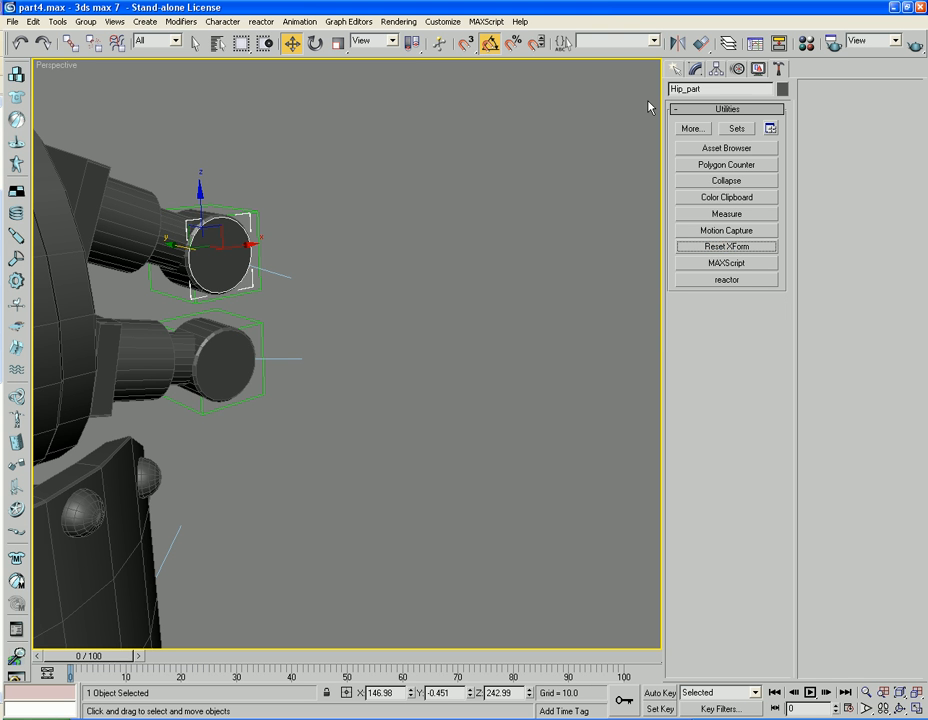
left_click(695, 68)
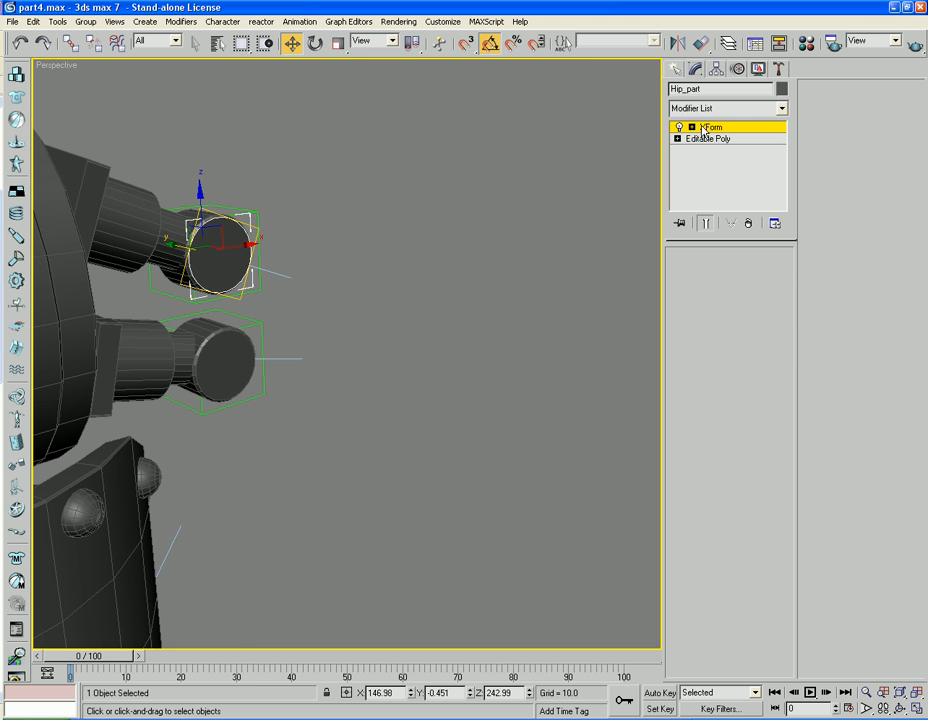
right_click(703, 133)
left_click(710, 240)
Step: Bevel the Hip_part polygon outward into a short straight-sided cylinder in front of the upper piston's end
middle_click_drag(496, 230, 577, 249)
left_click(726, 272)
left_click(740, 273)
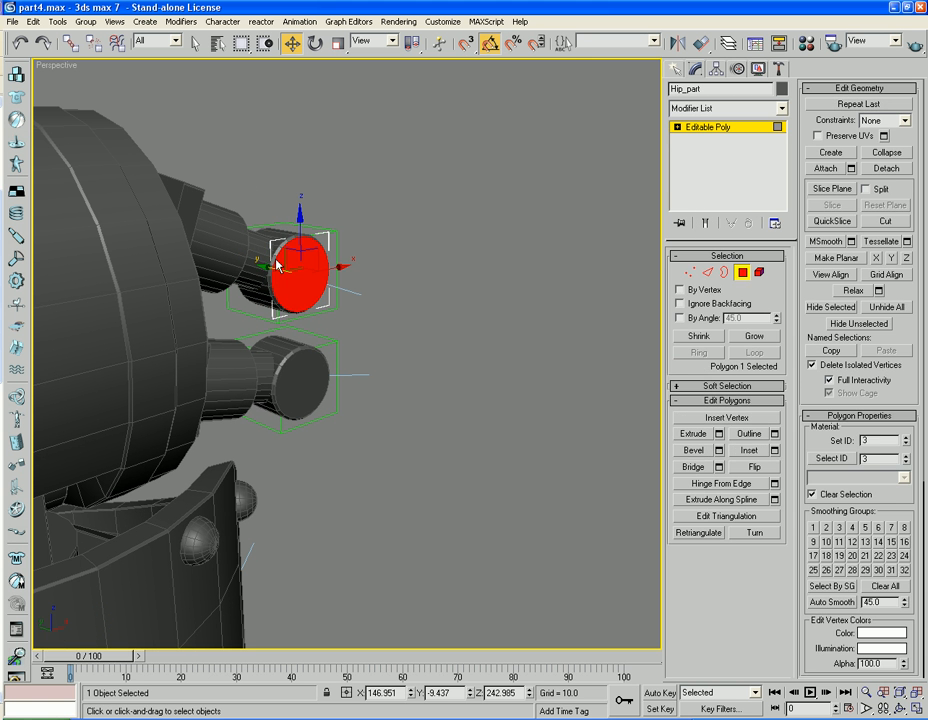
left_click(283, 264)
left_click(694, 450)
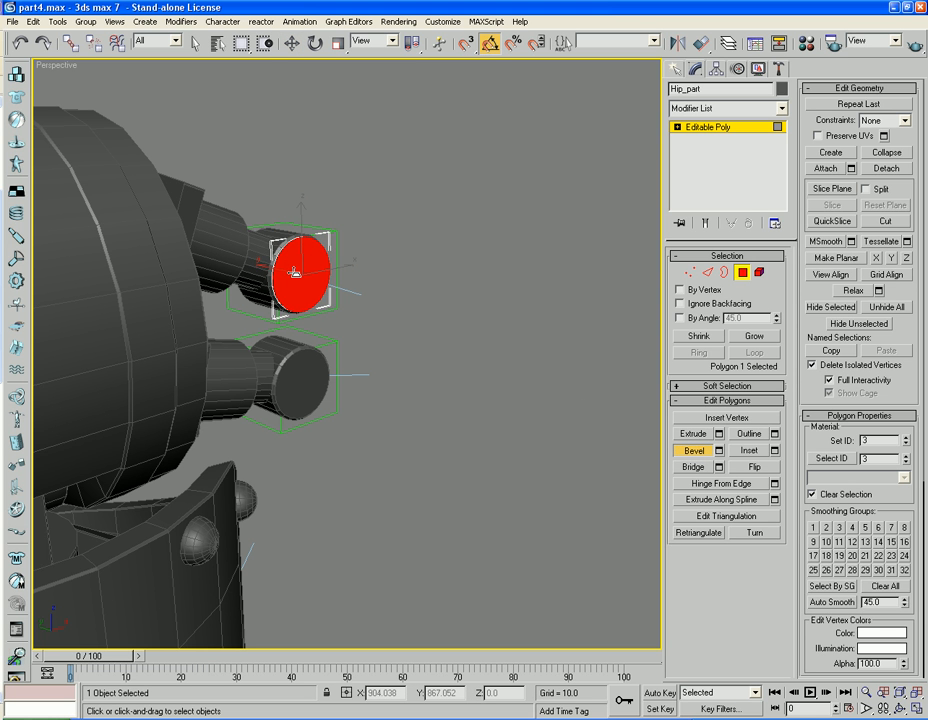
left_click_drag(294, 272, 297, 243)
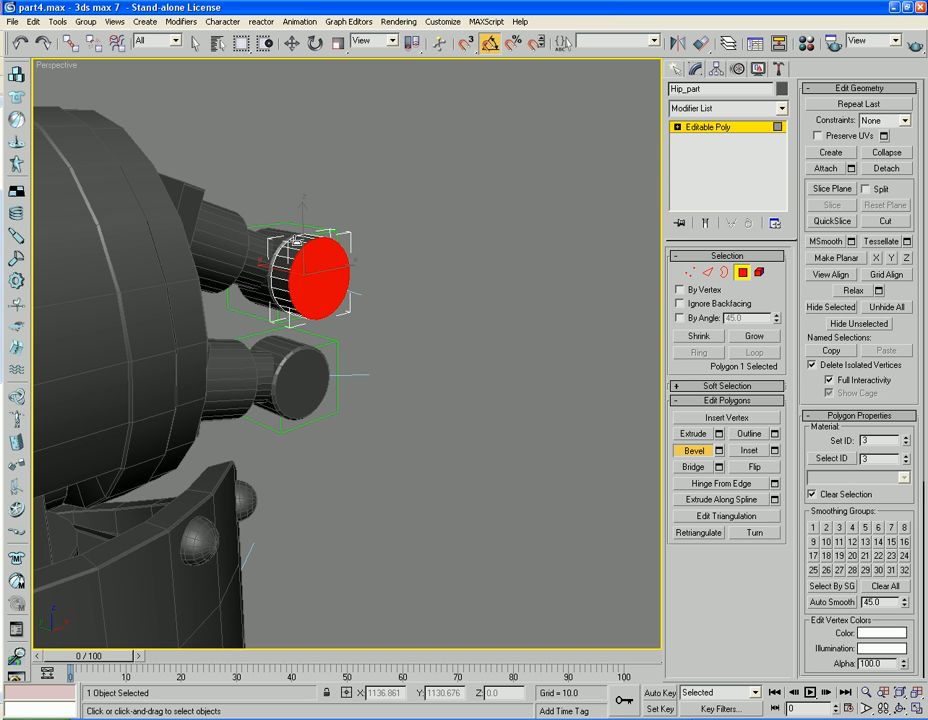
left_click(297, 241)
left_click_drag(305, 271, 308, 269)
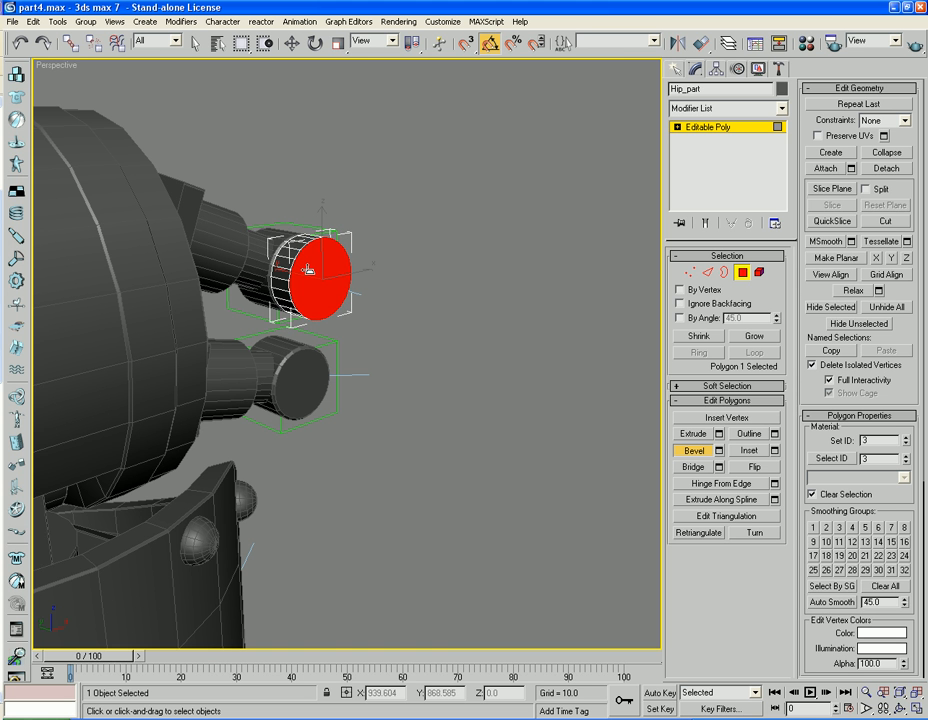
middle_click_drag(308, 270, 424, 261, "alt")
left_click(478, 196)
key("w")
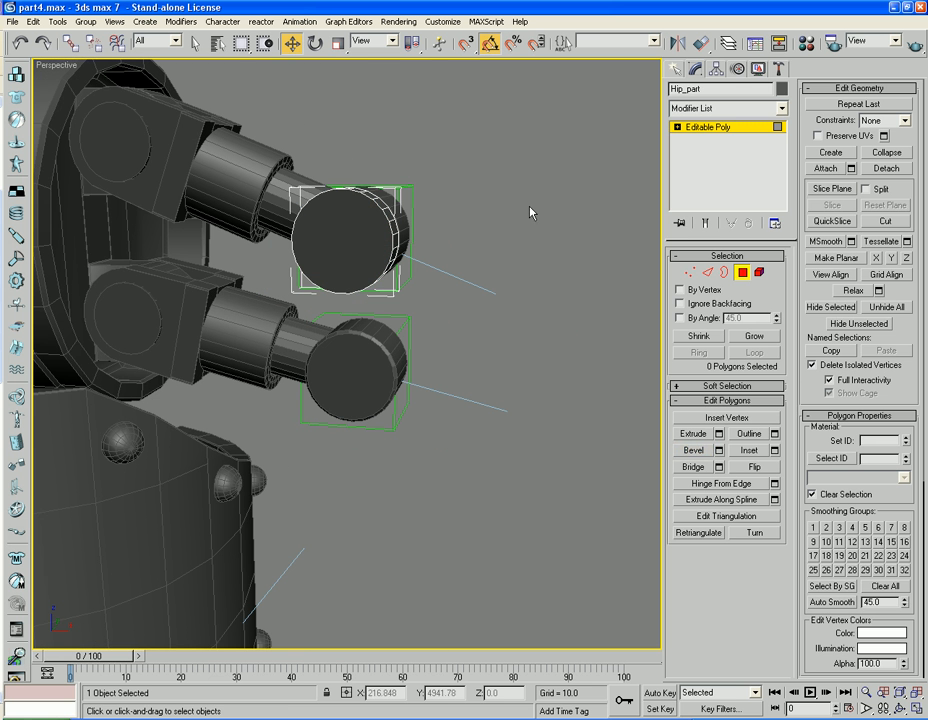
Step: Hide everything except the two hip pistons, their dummies and Hip_part
left_click(743, 273)
left_click_drag(543, 154, 322, 338)
scroll(332, 358, "down", 2)
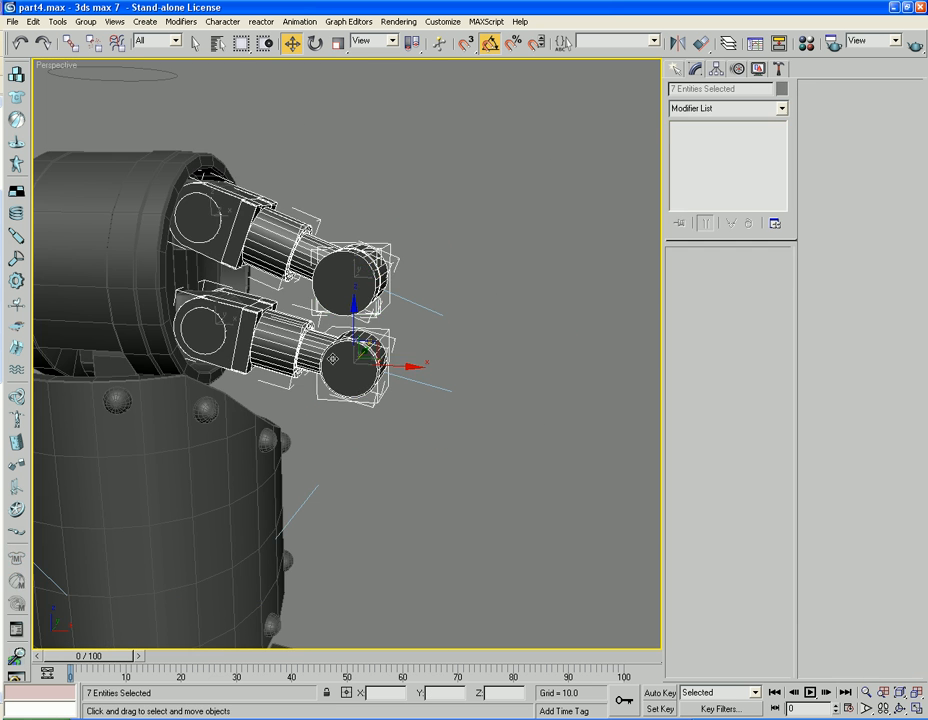
right_click(375, 253)
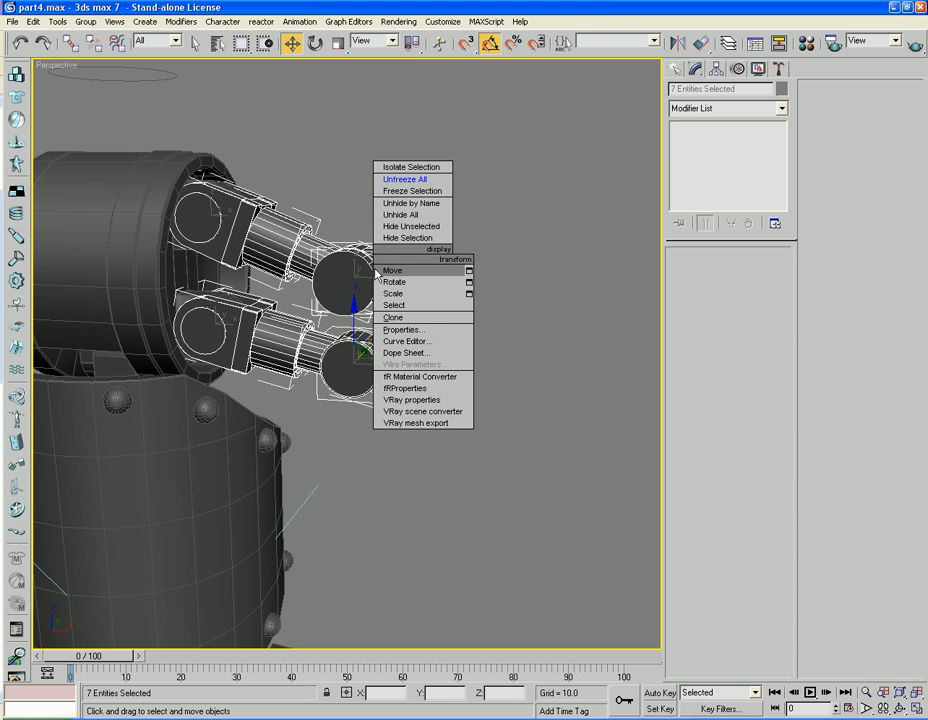
left_click(436, 228)
left_click(530, 260)
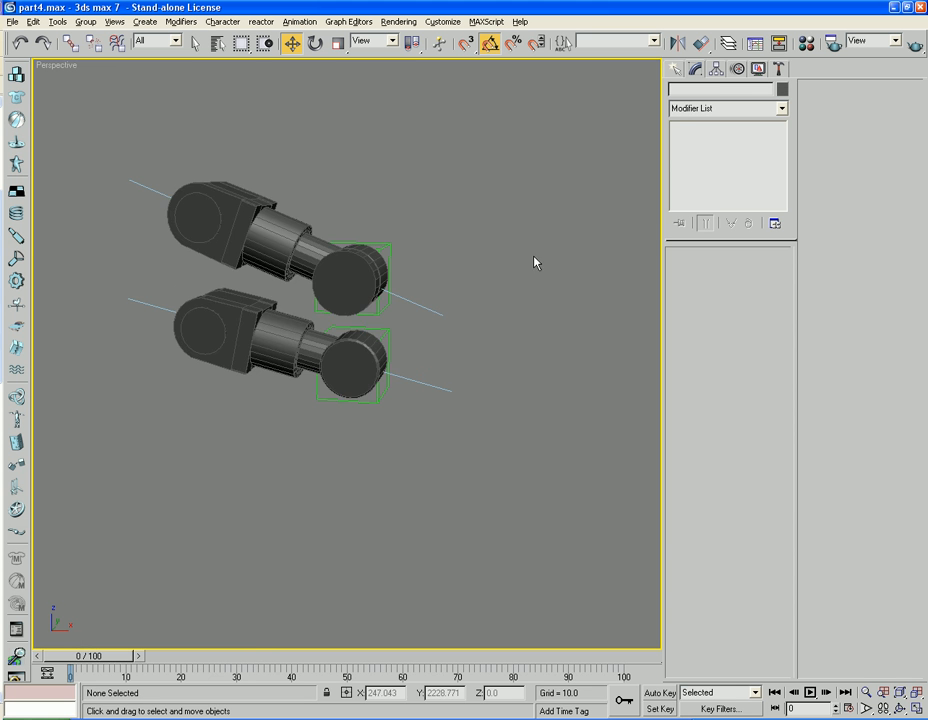
Step: Extrude the 11 rim polygons on Hip_part's side facing away from the piston as a group, with a height of 10.0
middle_click_drag(533, 258, 431, 269, "alt")
scroll(445, 292, "up", 5)
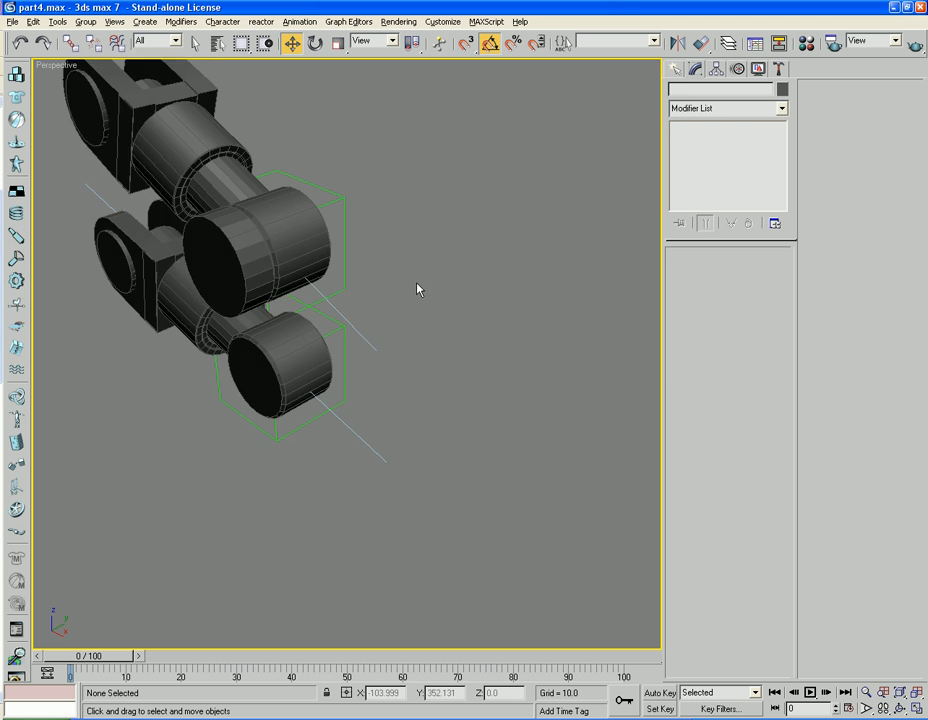
left_click(280, 248)
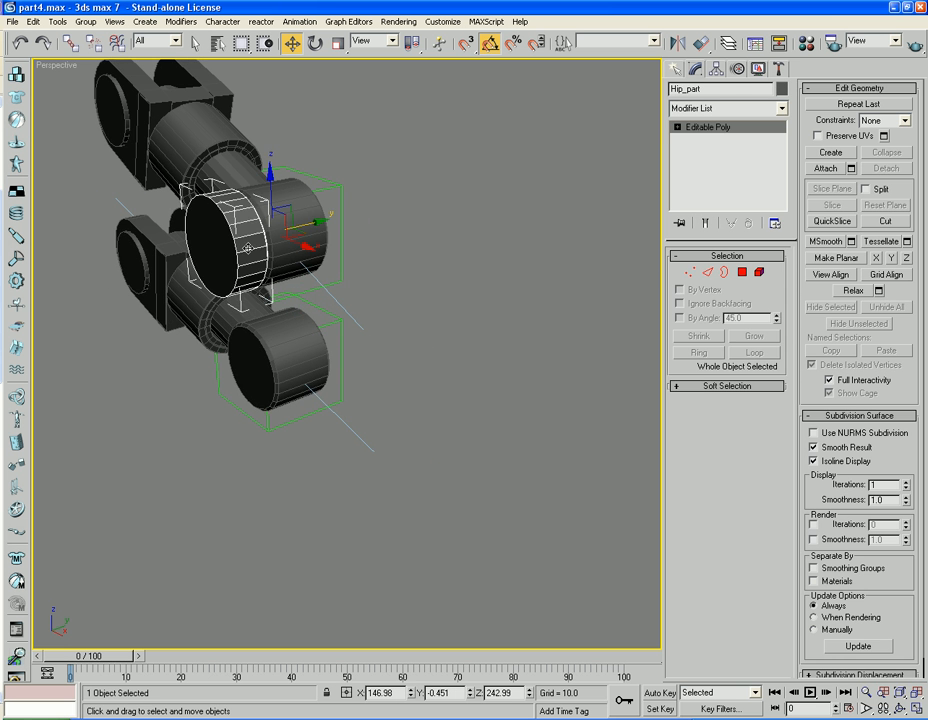
scroll(362, 318, "up", 4)
left_click(742, 272)
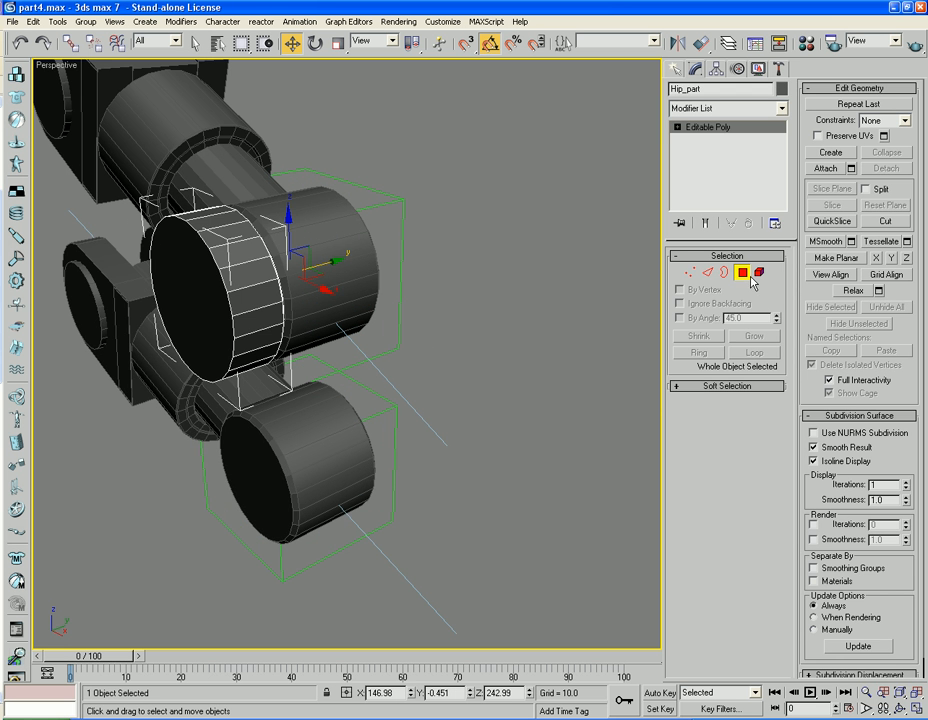
left_click(221, 219)
left_click(237, 233, "ctrl")
left_click(243, 250, "ctrl")
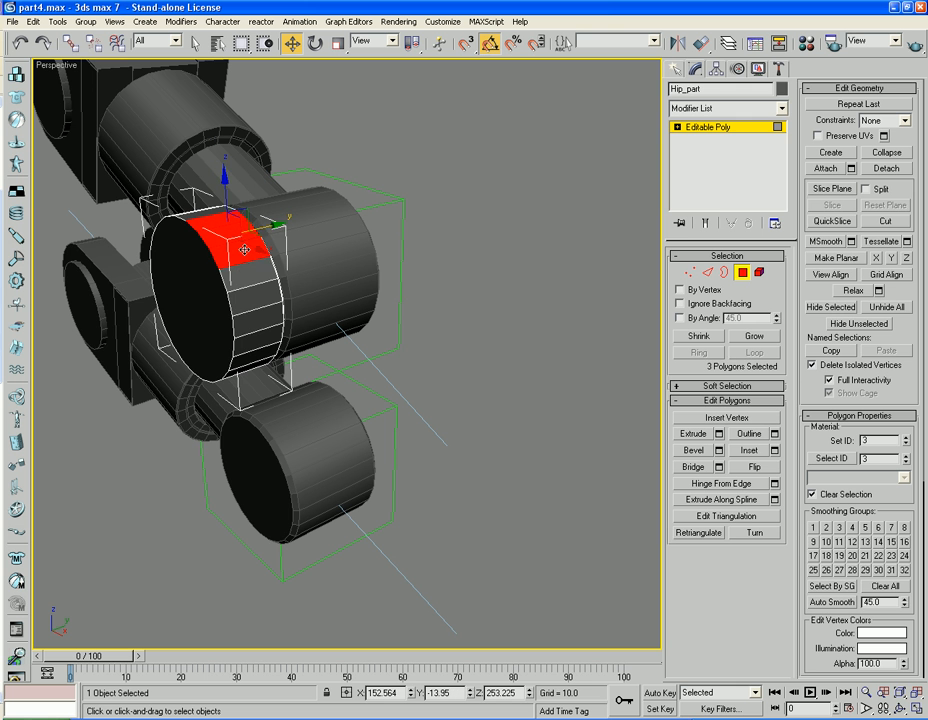
left_click(250, 274, "ctrl")
left_click(257, 306, "ctrl")
left_click(259, 321, "ctrl")
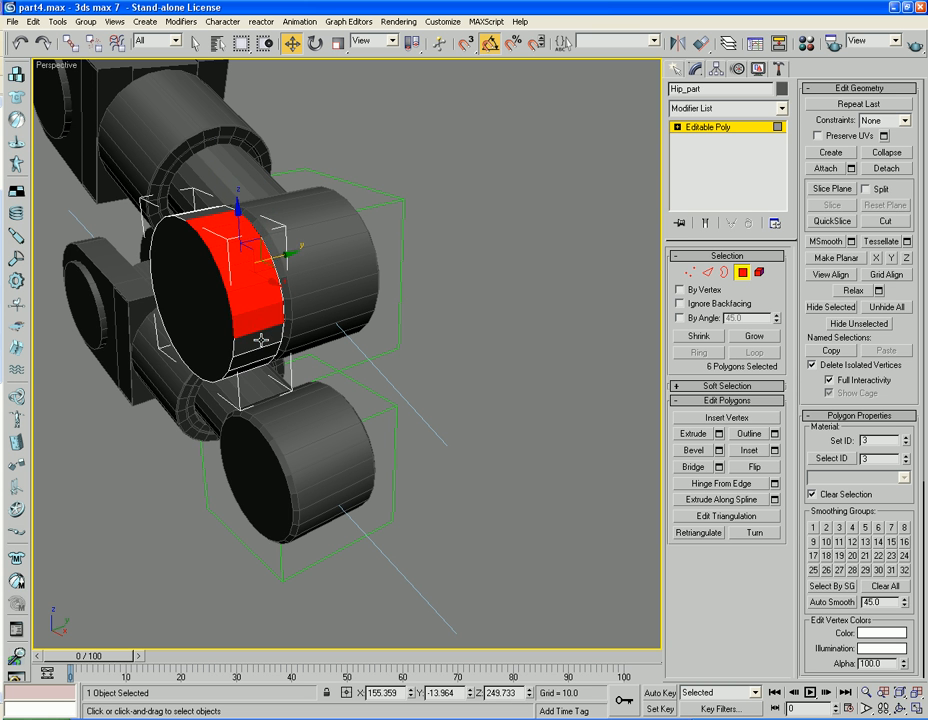
left_click(259, 340, "ctrl")
middle_click_drag(259, 340, 283, 248, "alt")
left_click(302, 222, "ctrl")
left_click(290, 238, "ctrl")
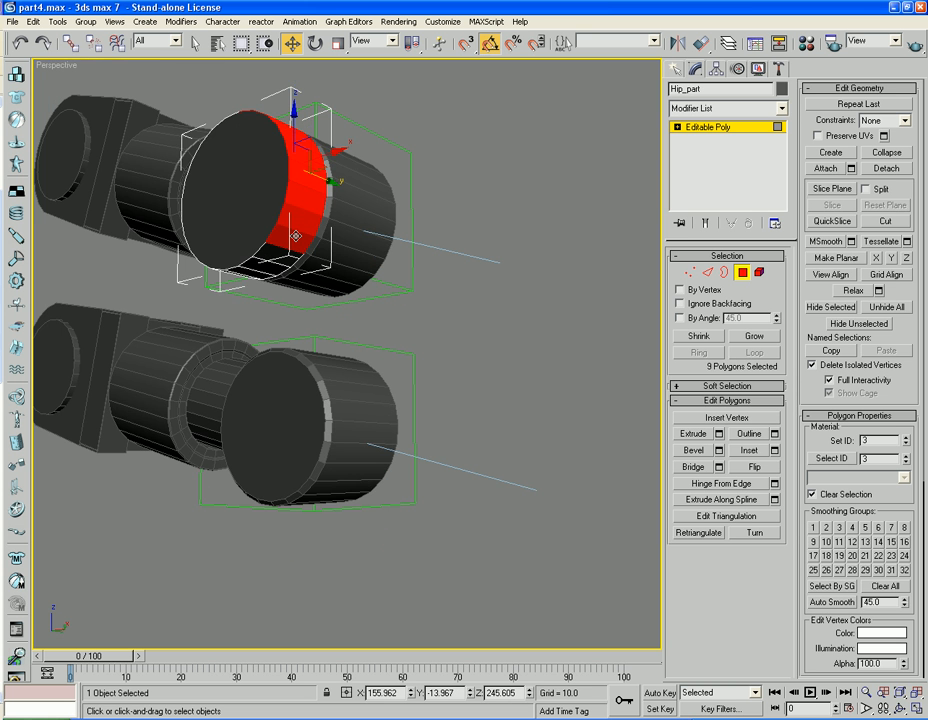
left_click(276, 253, "ctrl")
left_click(258, 267, "ctrl")
middle_click_drag(262, 233, 640, 353, "alt")
left_click(718, 434)
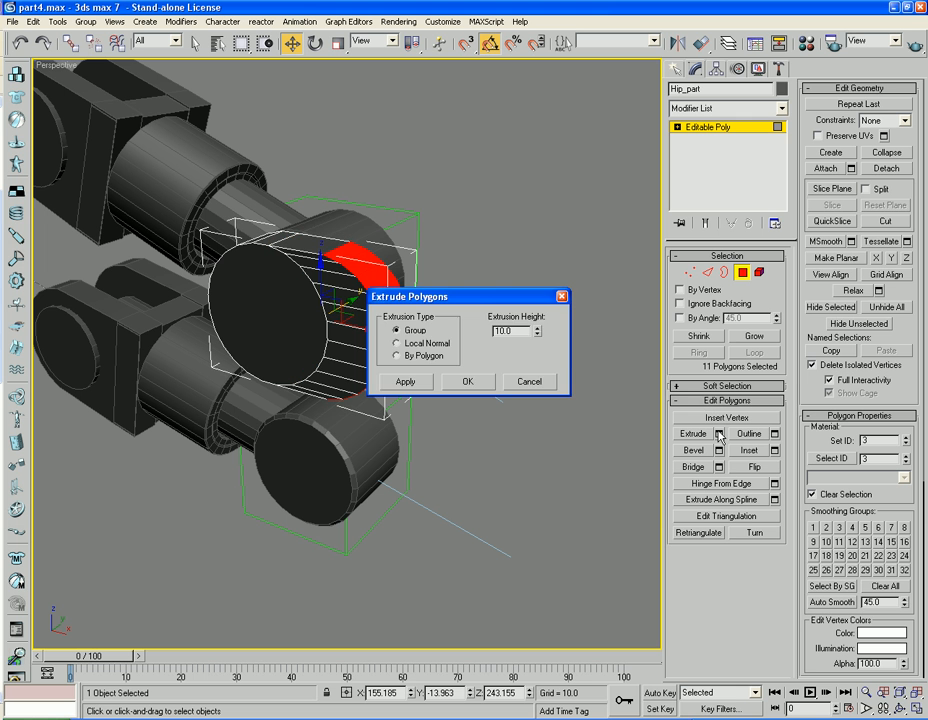
left_click(476, 384)
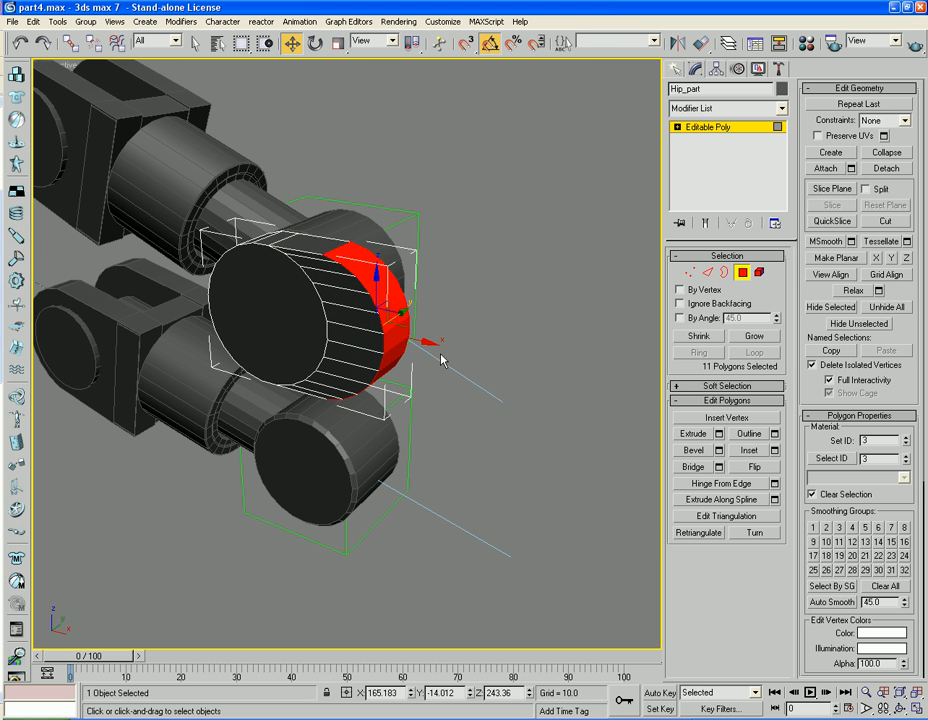
Step: Scale the extruded rim polygons of Hip_part along X until they form one flat vertical end face
key("r")
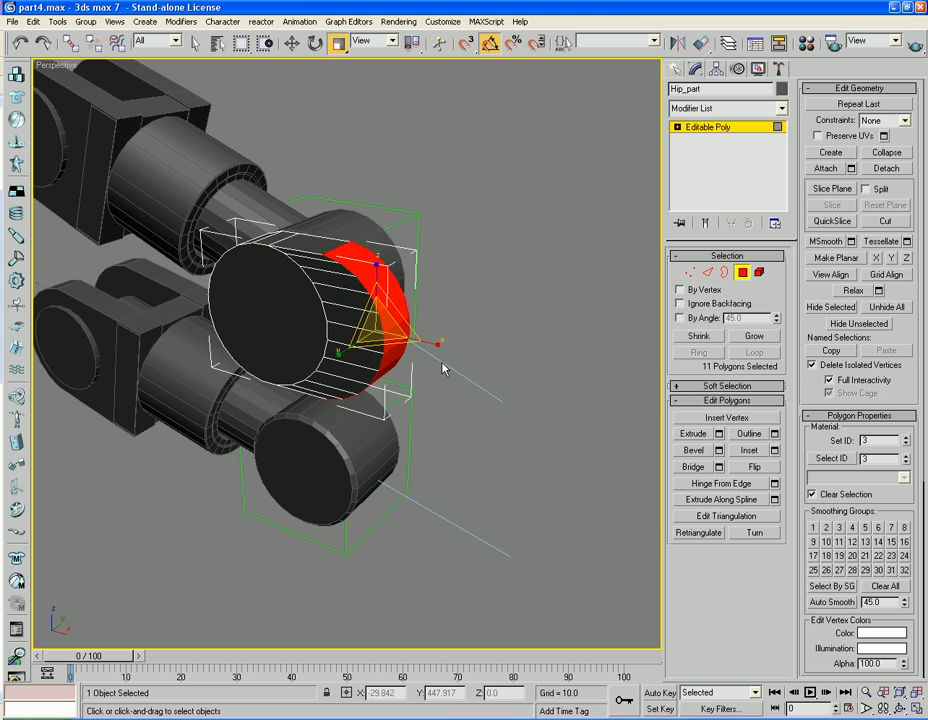
left_click_drag(441, 369, 830, 513)
left_click_drag(328, 576, 795, 283)
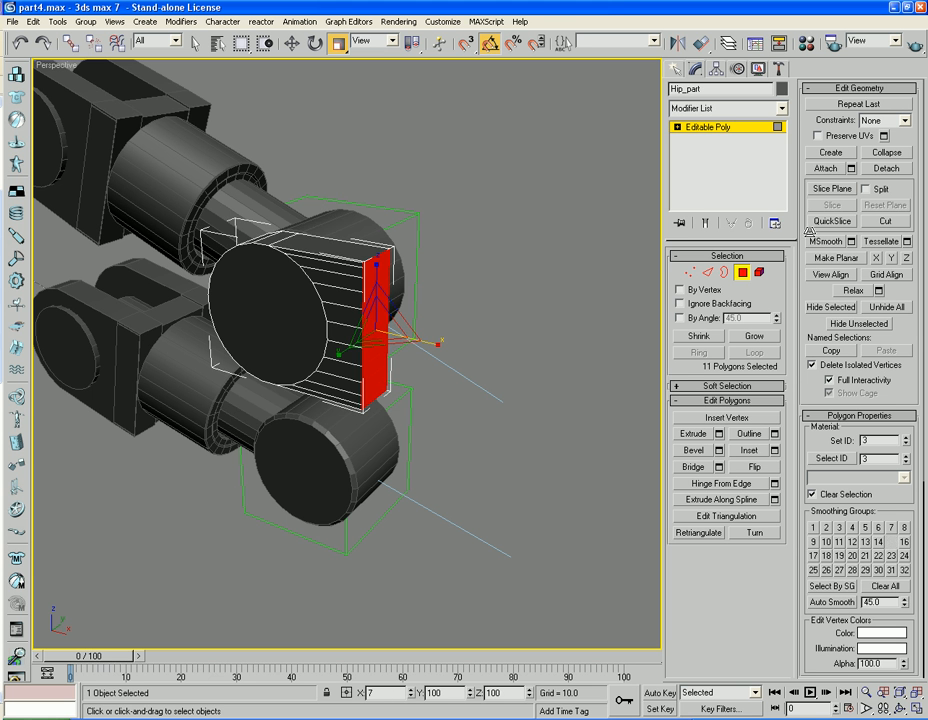
Step: Select the horizontal edges running across both flat sides of Hip_part's extruded block, excluding the outermost edges at its upper and lower corners
middle_click_drag(492, 380, 536, 361, "alt")
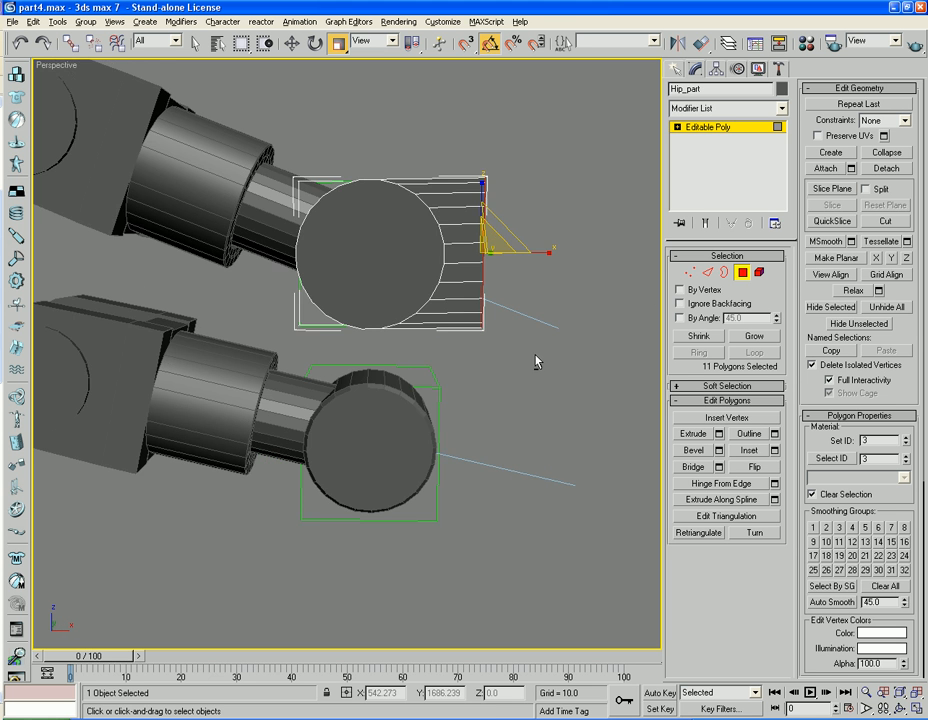
middle_click_drag(587, 308, 493, 327)
scroll(493, 327, "up", 4)
middle_click_drag(489, 244, 519, 326)
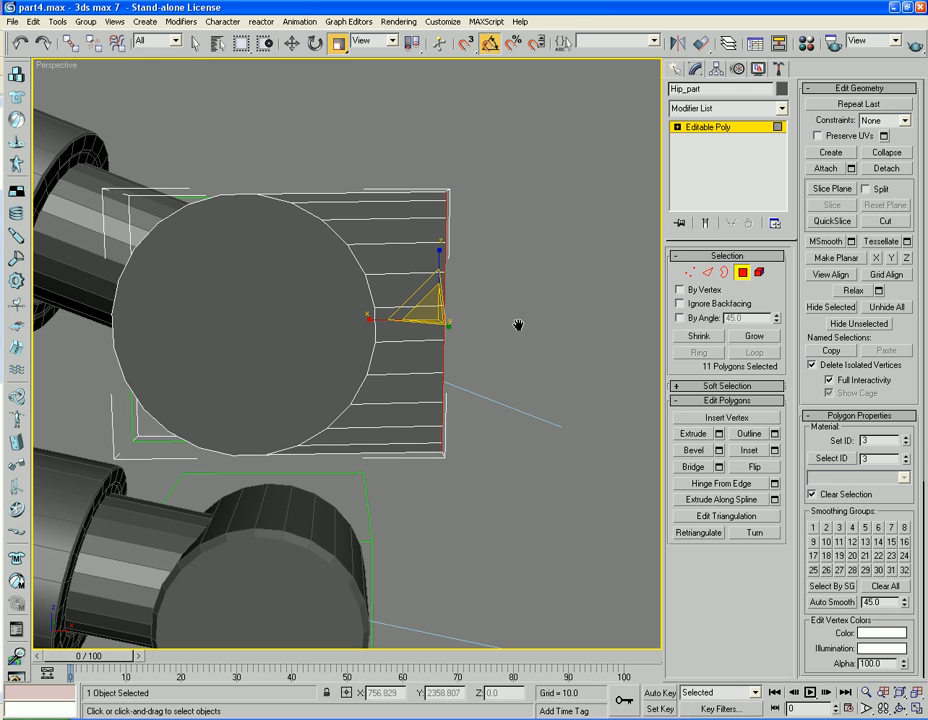
left_click(707, 272)
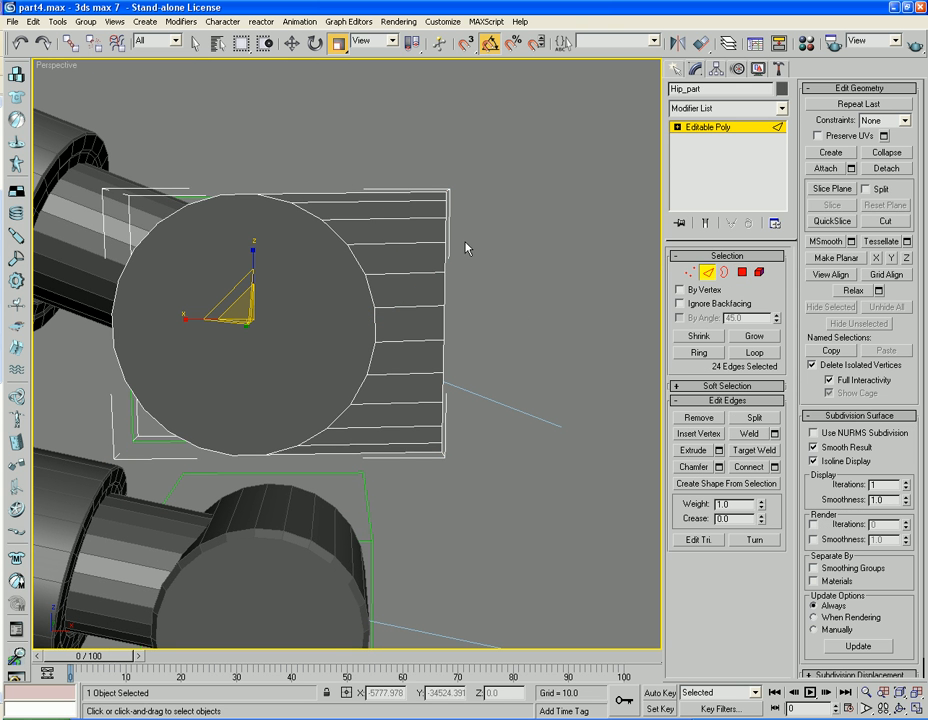
left_click(419, 215)
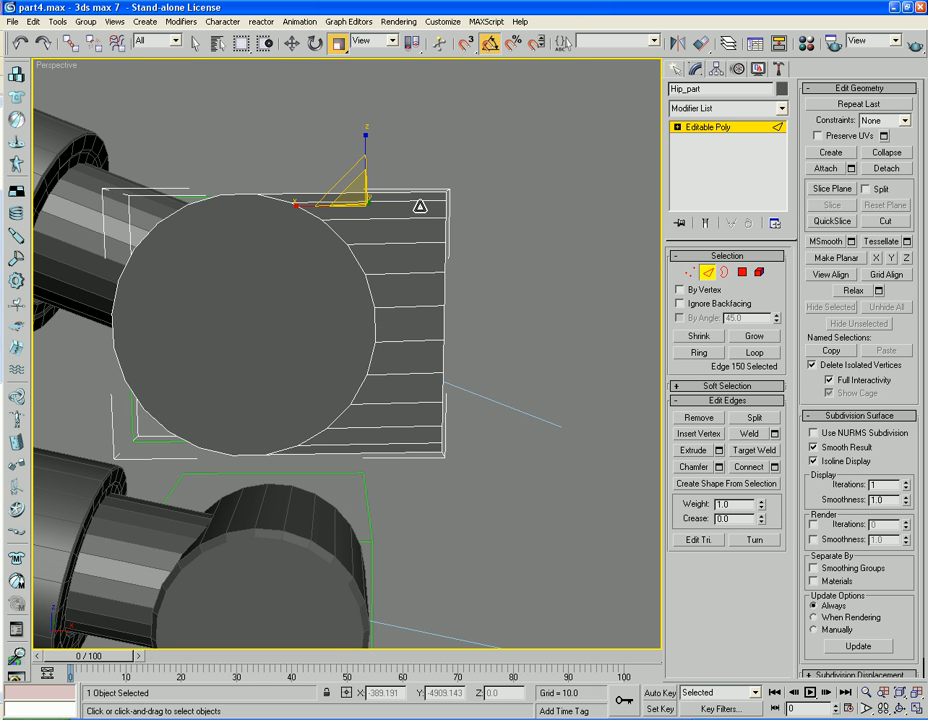
key("q")
left_click_drag(426, 197, 398, 446)
middle_click_drag(384, 293, 327, 437, "alt")
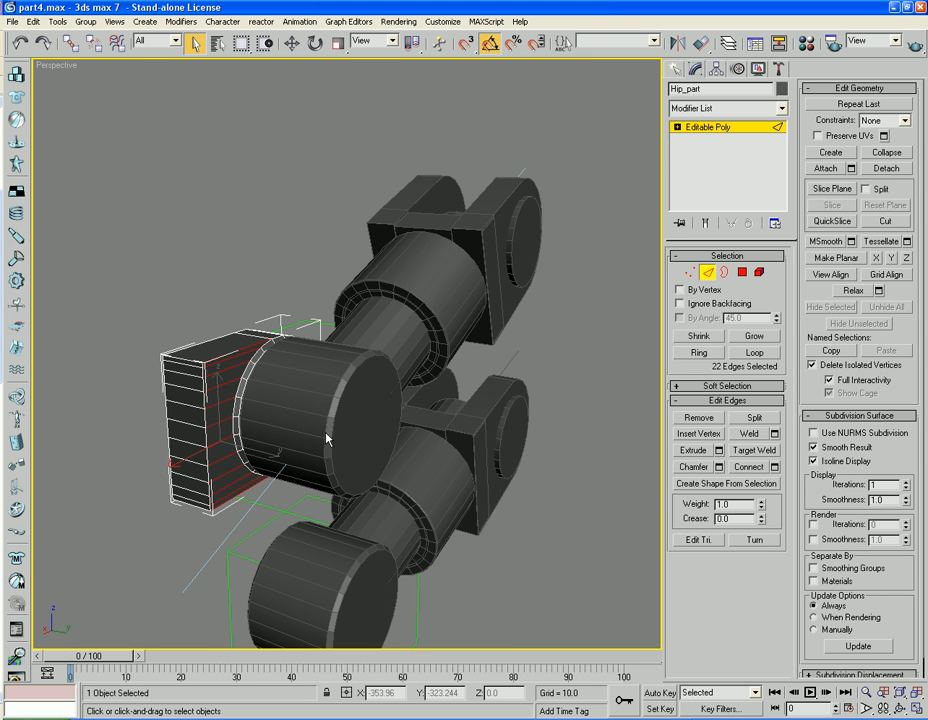
left_click(234, 353, "alt")
left_click(221, 504, "alt")
Step: Add the ten horizontal edges crossing the flat end face of Hip_part's block to the edge selection
middle_click_drag(271, 473, 284, 467, "alt")
scroll(284, 467, "up", 3)
middle_click_drag(269, 394, 538, 366)
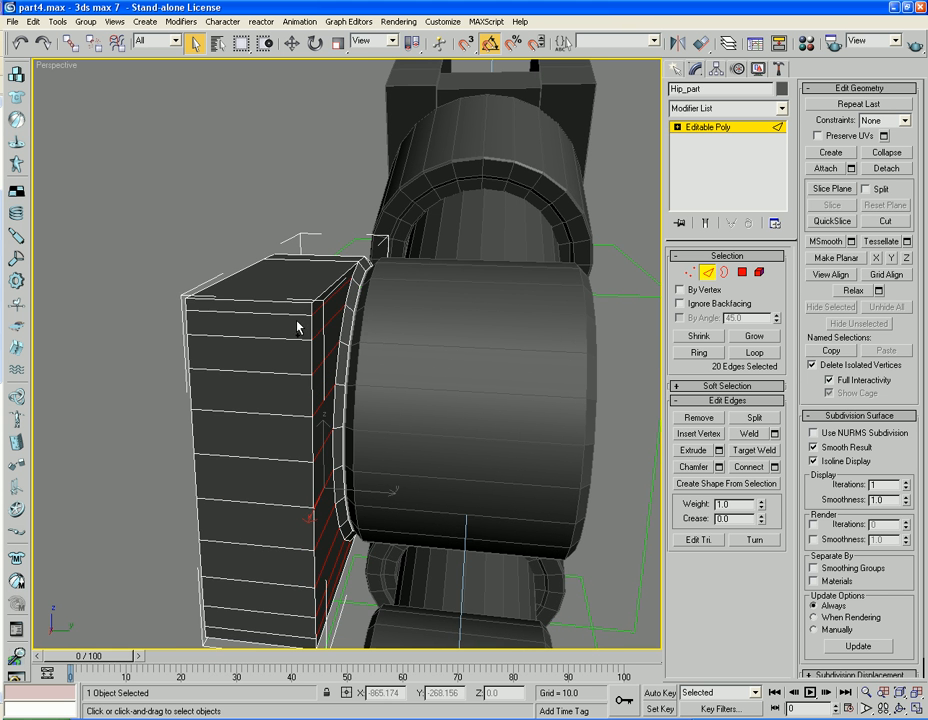
left_click(255, 308, "ctrl")
left_click(270, 333, "ctrl")
left_click(285, 370, "ctrl")
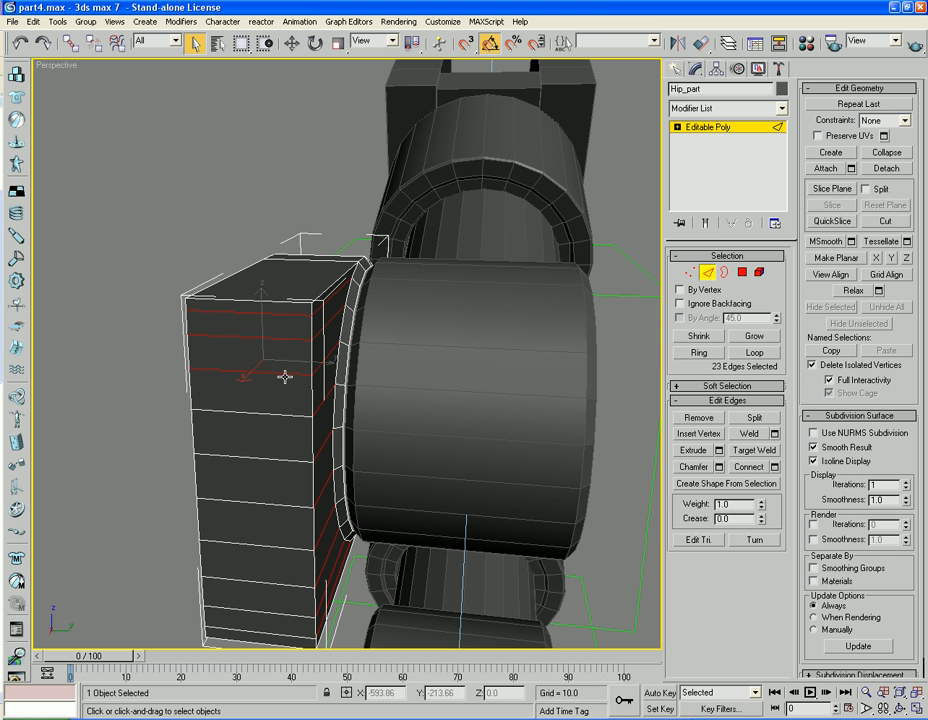
left_click(300, 412, "ctrl")
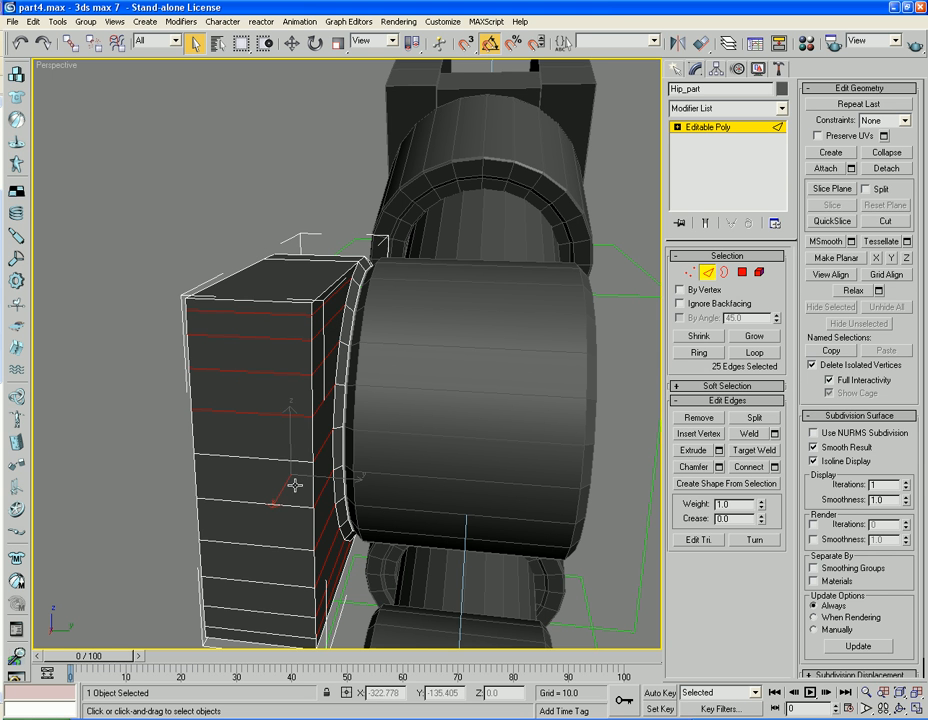
key("ctrl+z")
left_click(288, 458, "ctrl")
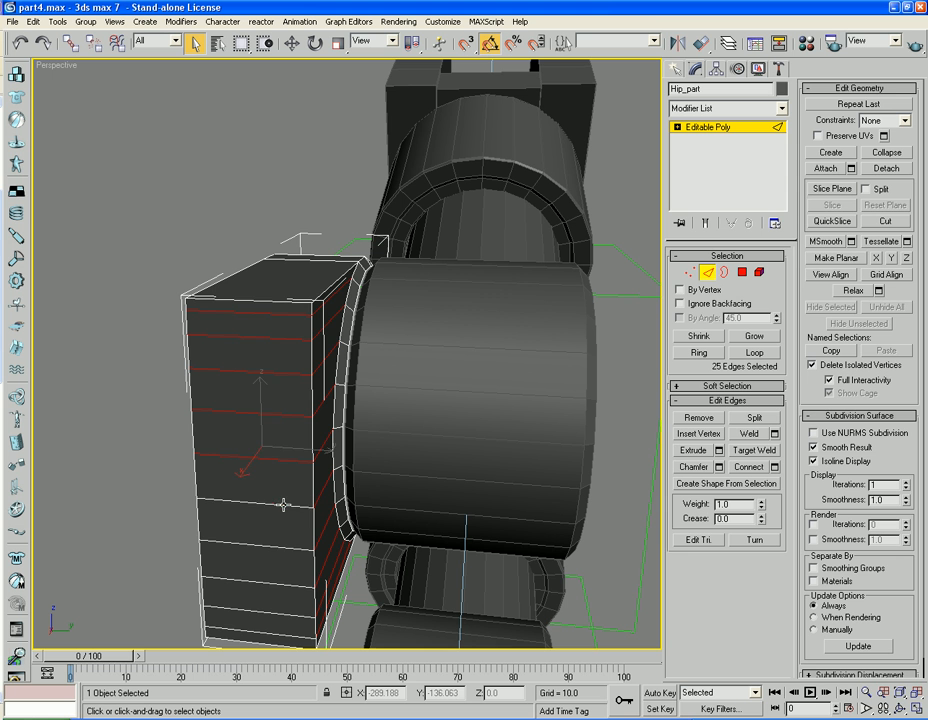
left_click(283, 500, "ctrl")
left_click(284, 546, "ctrl")
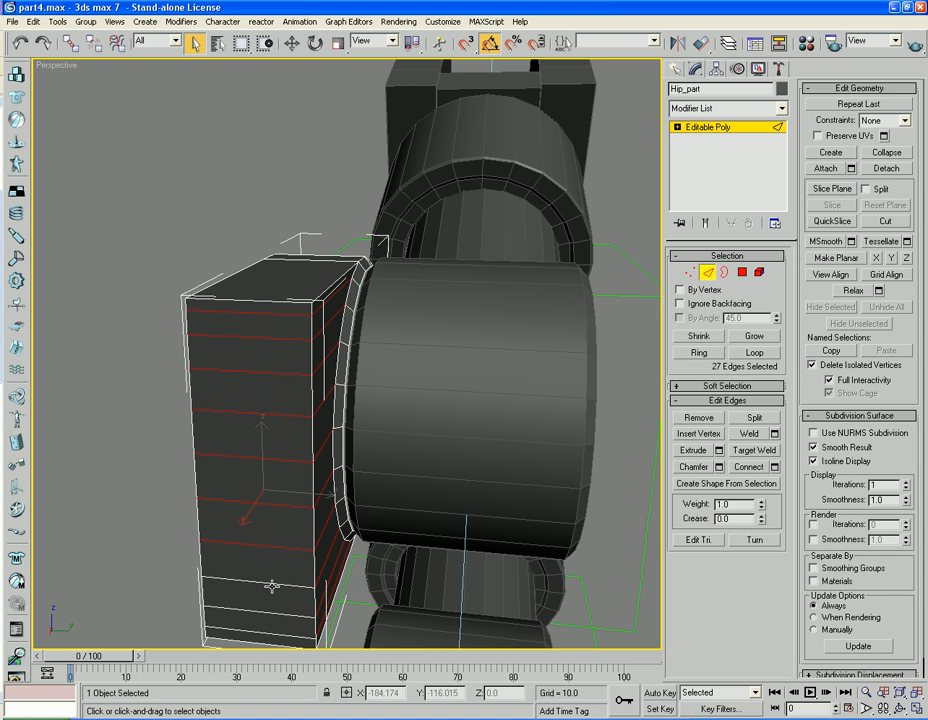
left_click(271, 584, "ctrl")
left_click(268, 612, "ctrl")
left_click(268, 633, "ctrl")
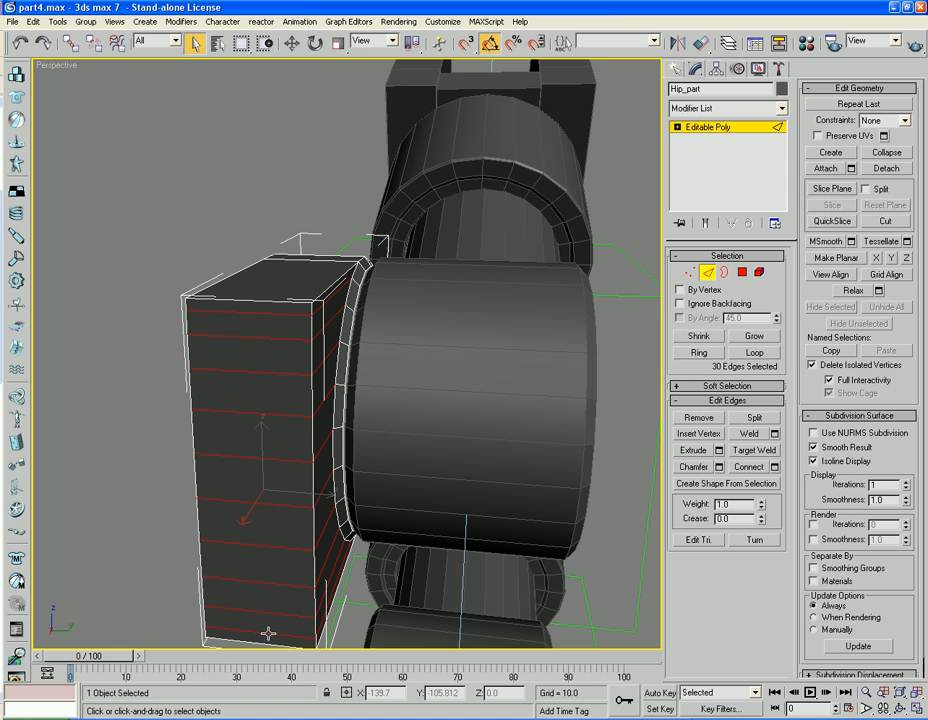
middle_click_drag(283, 537, 391, 512, "alt")
scroll(346, 480, "down", 4)
middle_click_drag(346, 480, 404, 435)
scroll(404, 435, "up", 6)
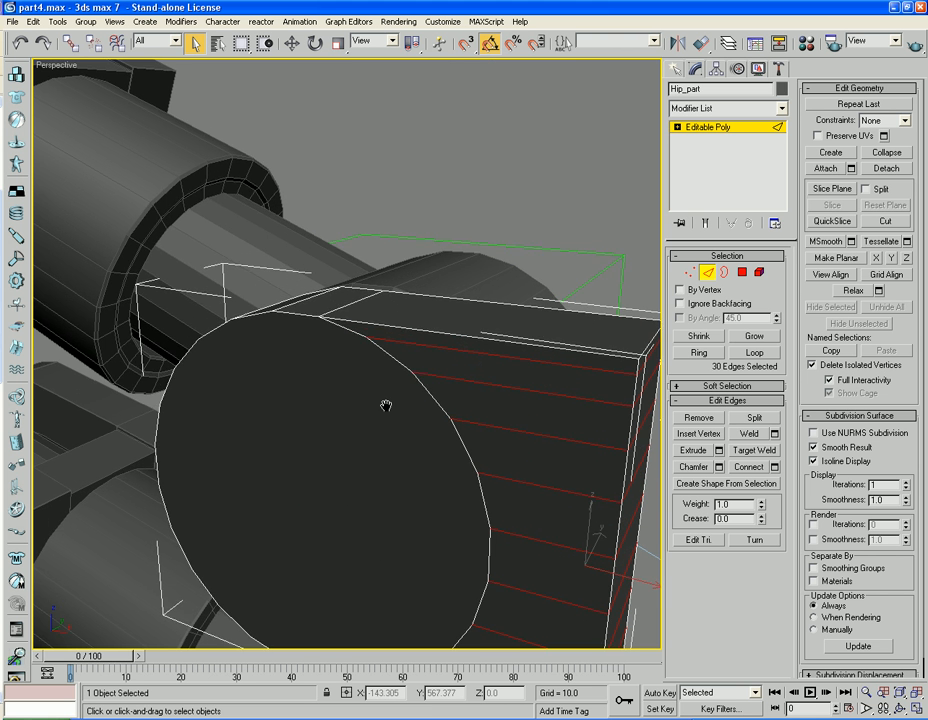
left_click(344, 329, "ctrl")
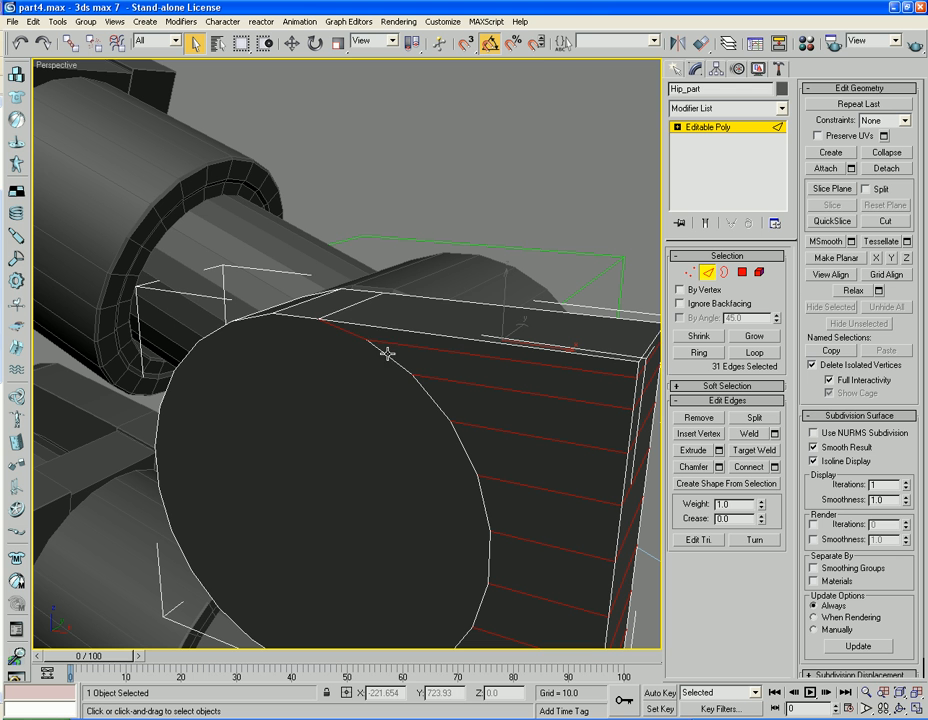
left_click(387, 354, "ctrl")
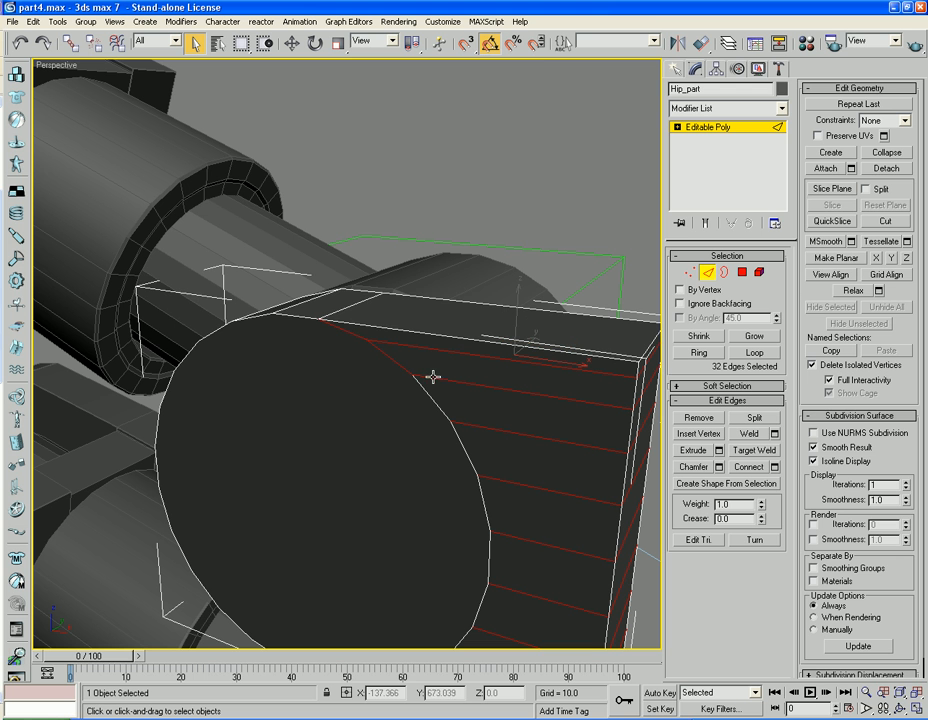
left_click(697, 304)
left_click(436, 403, "ctrl")
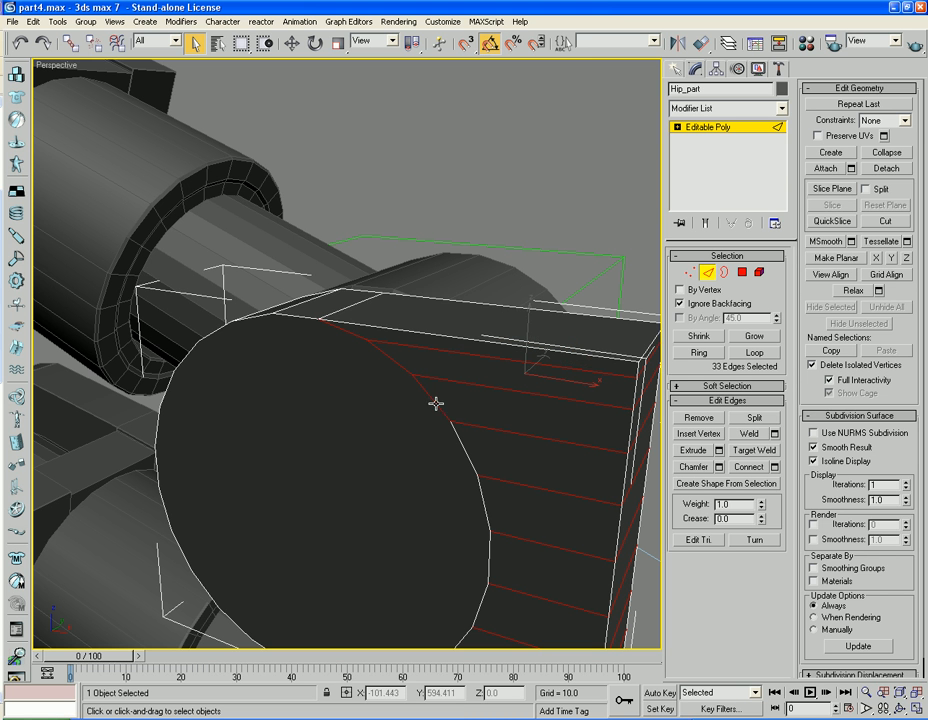
left_click(460, 453, "ctrl")
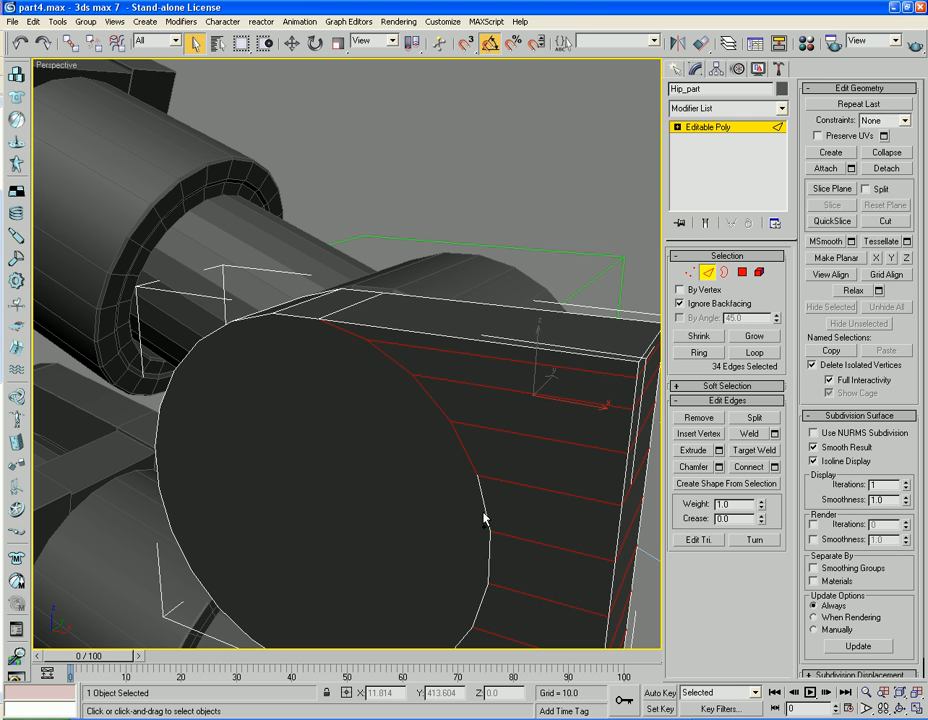
key("ctrl+z")
key("ctrl+z")
key("ctrl+z")
key("ctrl+z")
key("ctrl+z")
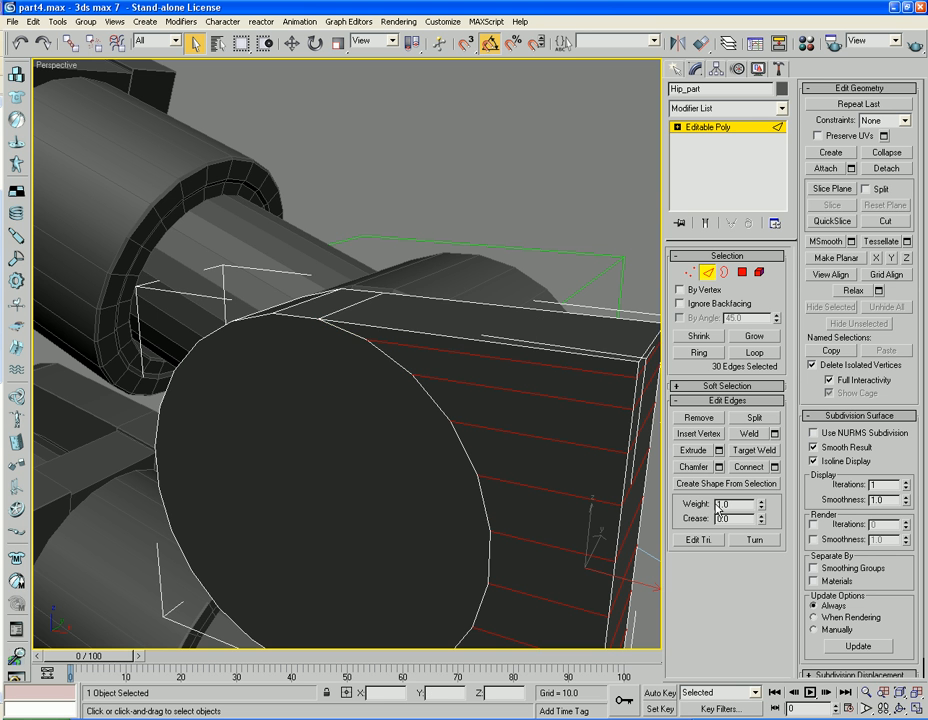
Step: Remove the selected horizontal edges from the sides and end face of Hip_part's block
middle_click_drag(542, 456, 442, 405)
left_click(699, 417)
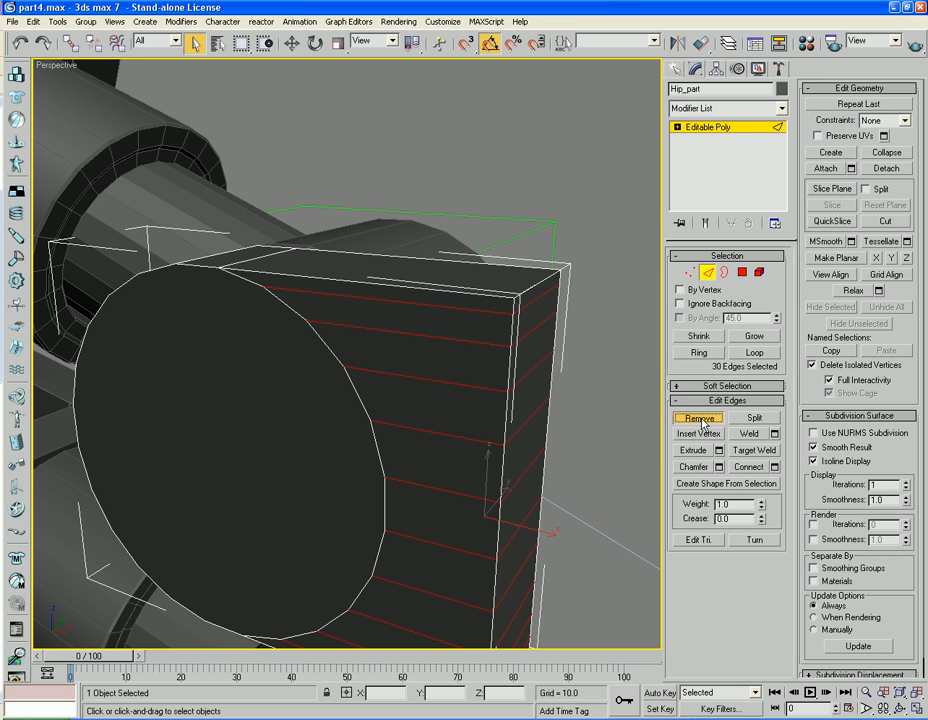
middle_click_drag(601, 400, 603, 375, "alt")
middle_click_drag(626, 438, 565, 307)
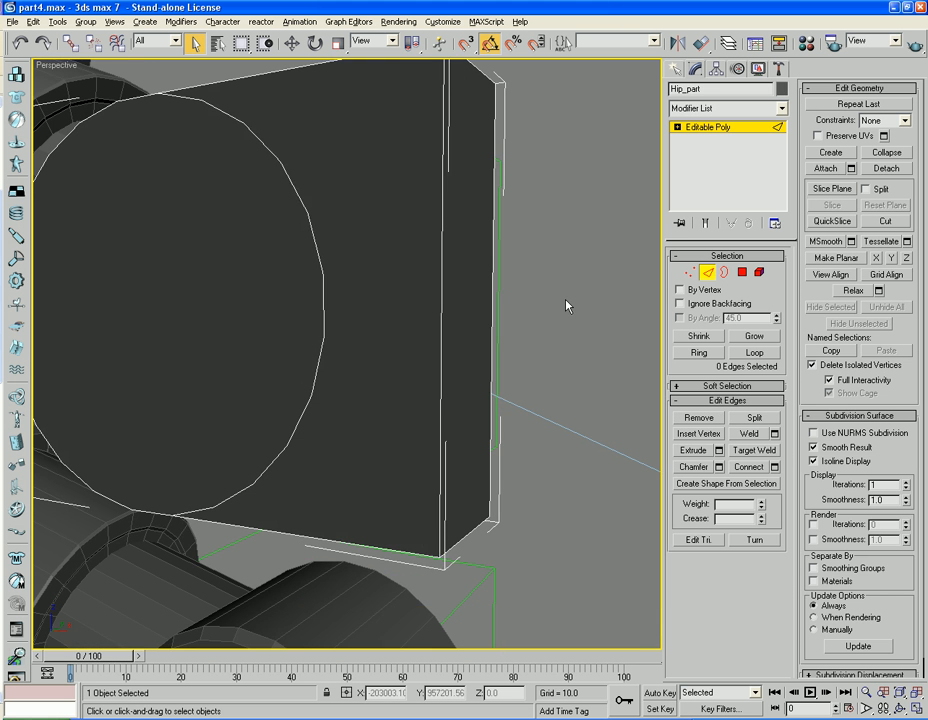
Step: Remove the 20 leftover vertices along the two vertical edges of Hip_part's end face, keeping the corner vertices
left_click(689, 274)
middle_click_drag(467, 99, 470, 204)
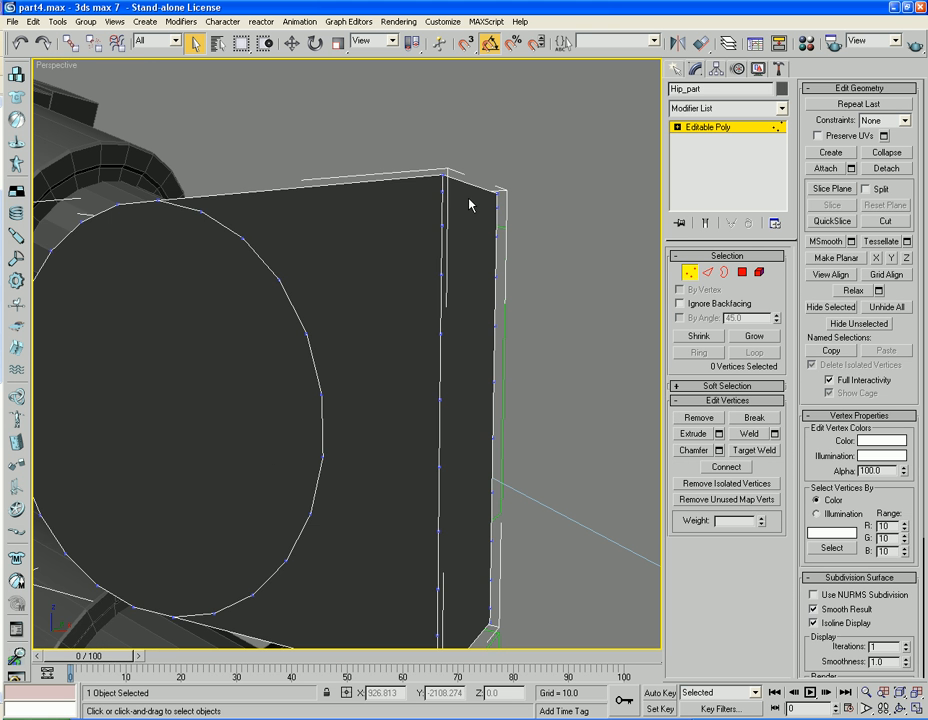
left_click_drag(445, 188, 429, 654)
middle_click_drag(429, 654, 425, 551)
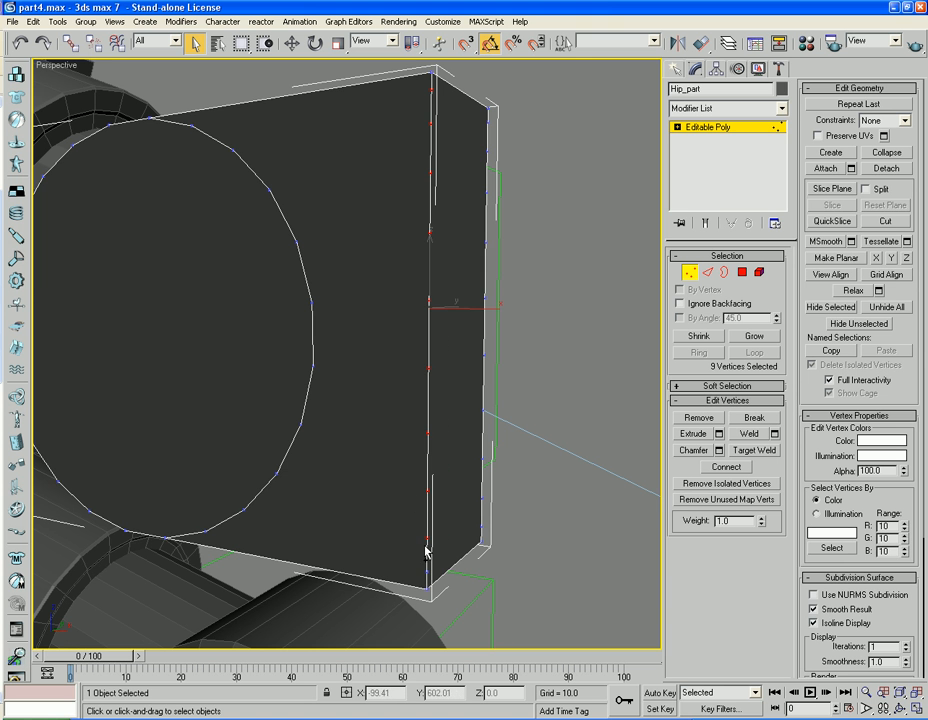
left_click(427, 575, "ctrl")
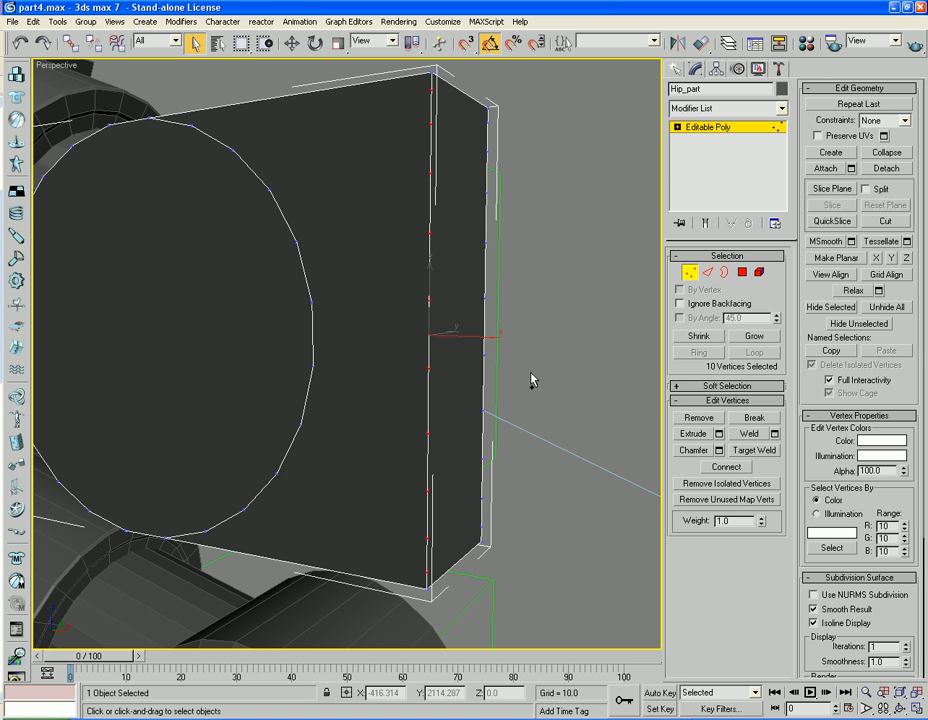
left_click_drag(504, 114, 474, 545, "ctrl")
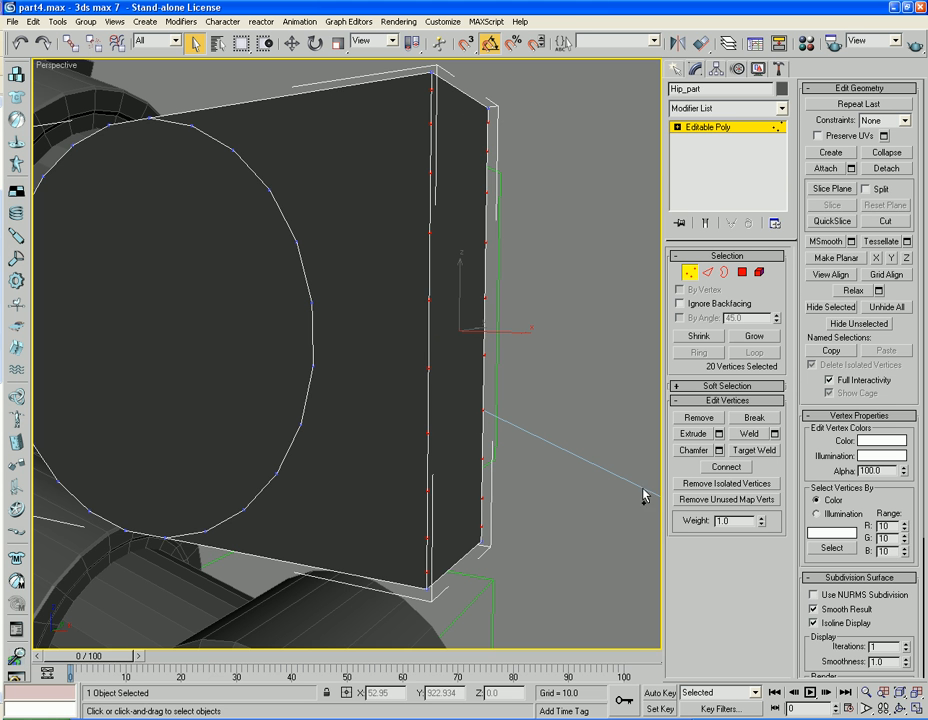
left_click(712, 420)
Step: Bevel Hip_part's round outer polygon to form a narrow chamfered rim and a smaller inset circle
mouse_move(607, 420)
middle_mouse_down("alt")
mouse_move(430, 403)
mouse_move(431, 369)
mouse_move(441, 427)
mouse_move(452, 437)
mouse_move(498, 418)
mouse_move(634, 414)
mouse_move(620, 423)
middle_mouse_up("alt")
middle_click_drag(483, 409, 557, 388)
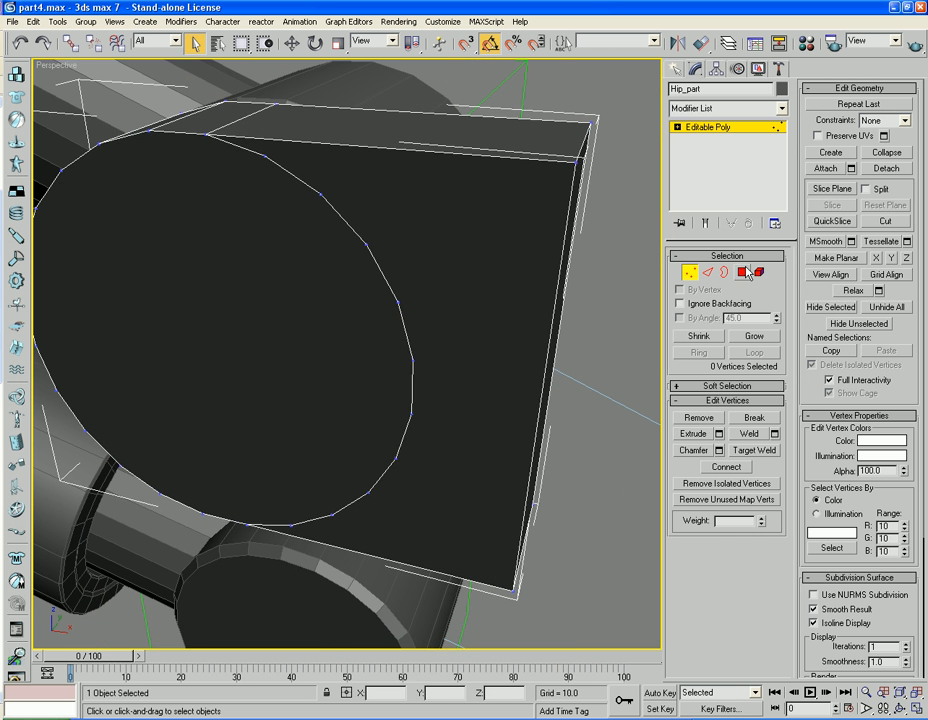
left_click(743, 275)
left_click(563, 290)
middle_click_drag(431, 300, 515, 280)
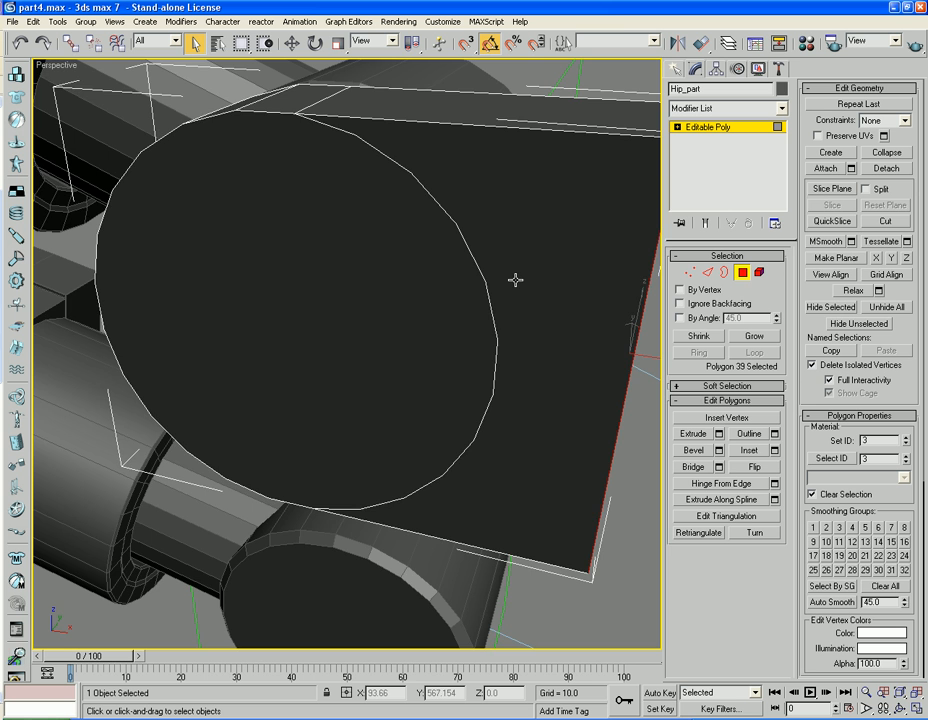
left_click(408, 307)
middle_click_drag(323, 327, 415, 317, "alt")
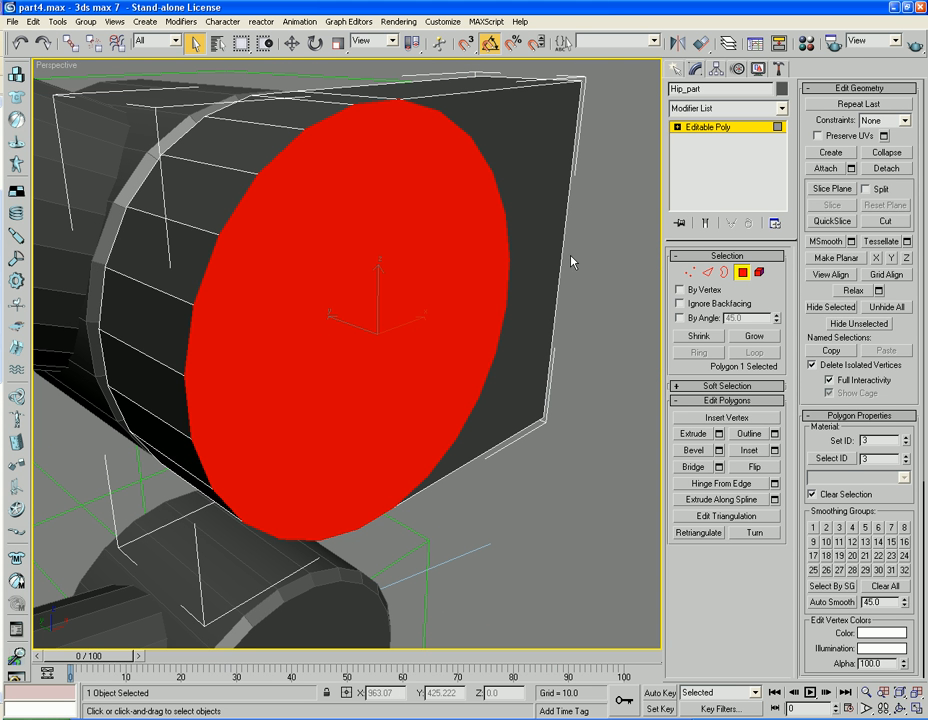
left_click(690, 452)
left_click_drag(346, 449, 273, 427)
left_click(273, 430)
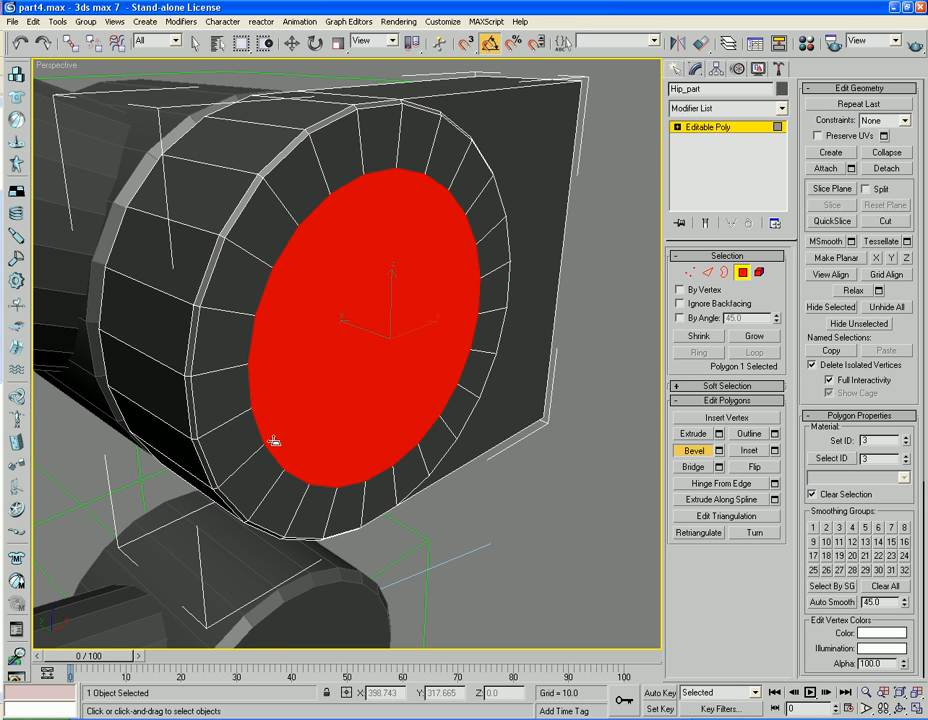
Step: Bevel the inset circle repeatedly into a raised ring with a rounded dome, and collapse the dome's tip polygon to a point
left_click_drag(273, 360, 463, 437)
left_click_drag(474, 392, 496, 384)
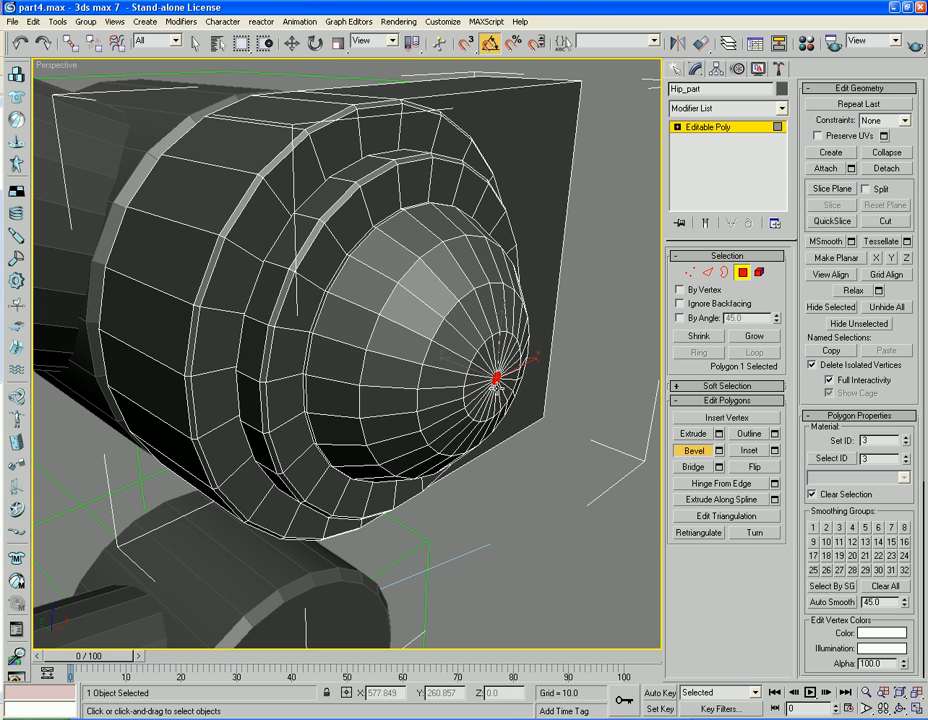
left_click(886, 168)
left_click(506, 366)
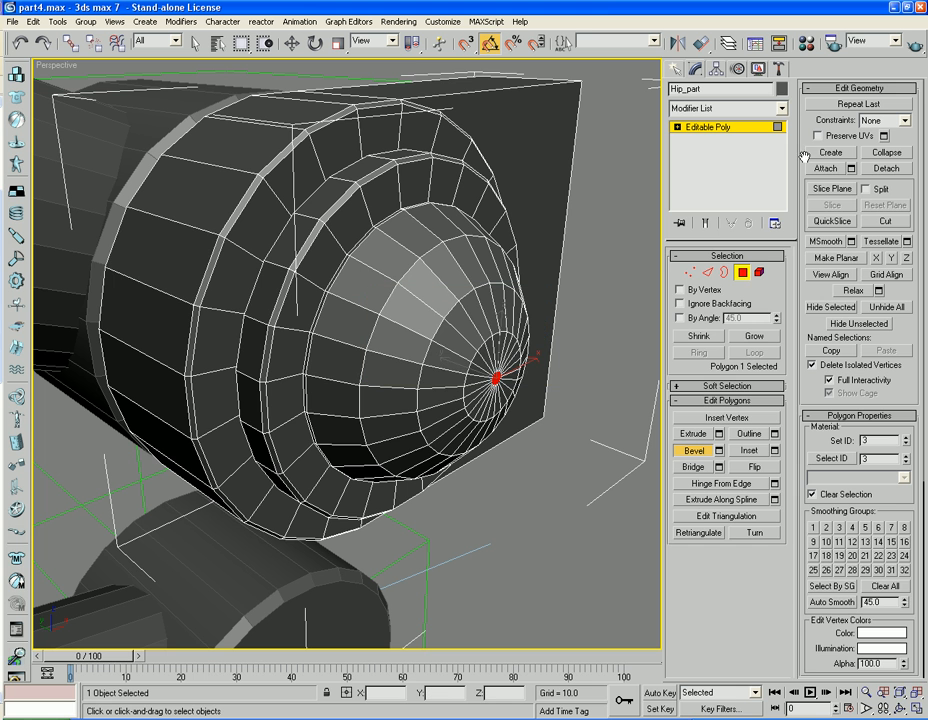
left_click(552, 298)
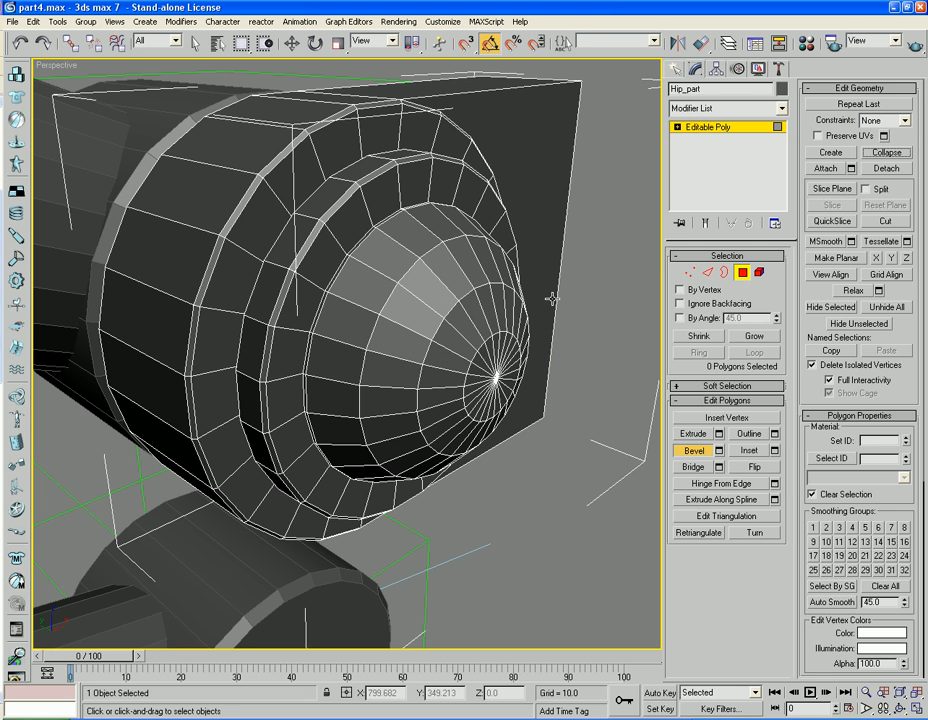
left_click(741, 273)
left_click(580, 418)
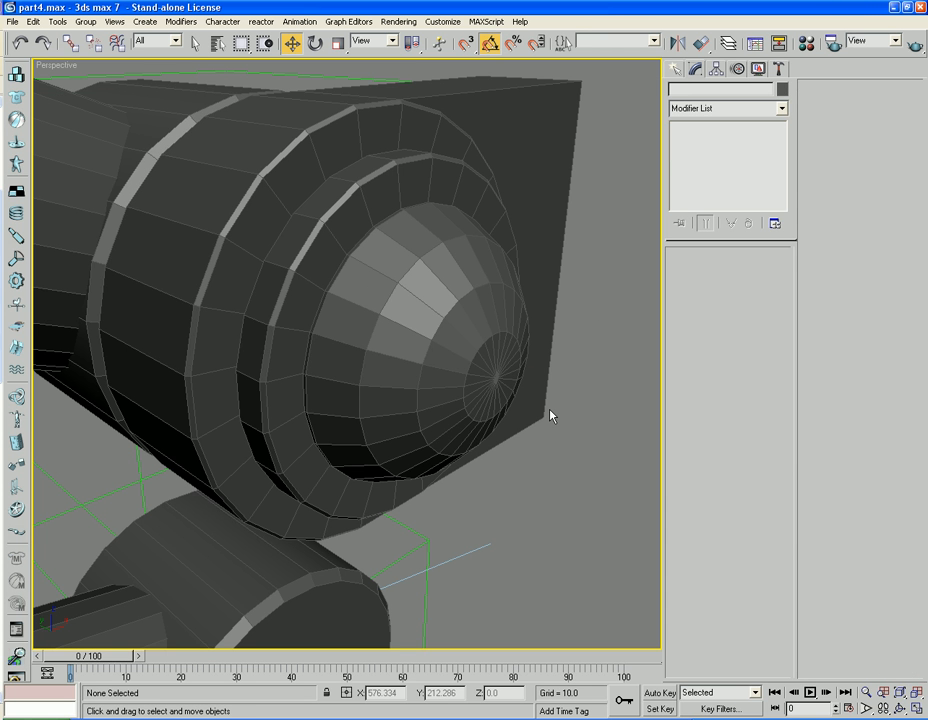
Step: Examine the domed Hip_part beside both hip pistons and select it as a whole object
scroll(575, 422, "down", 6)
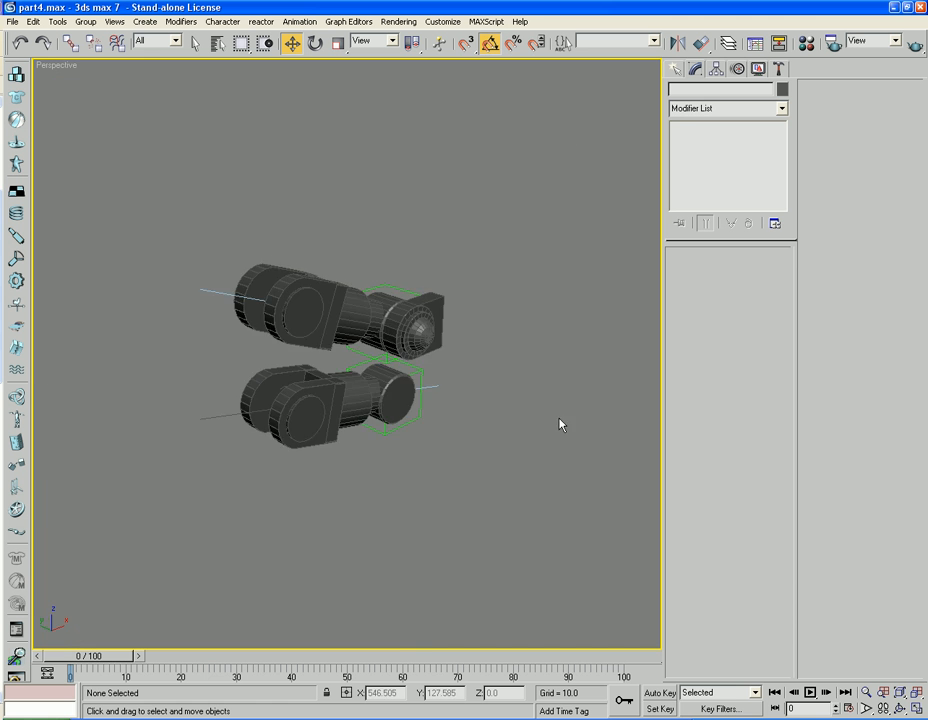
middle_click_drag(560, 418, 499, 354, "alt")
scroll(483, 305, "up", 6)
left_click(510, 281)
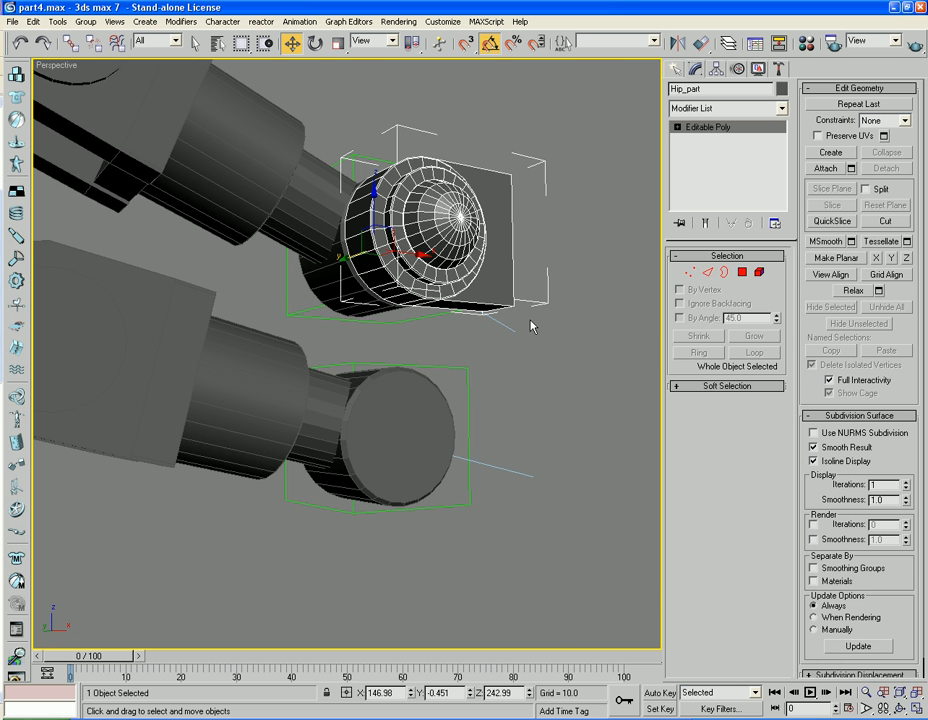
Step: Clone Hip_part straight down onto the lower hip piston's end as a single copy named Hip_part01
key("f")
key("z")
scroll(472, 317, "down", 5)
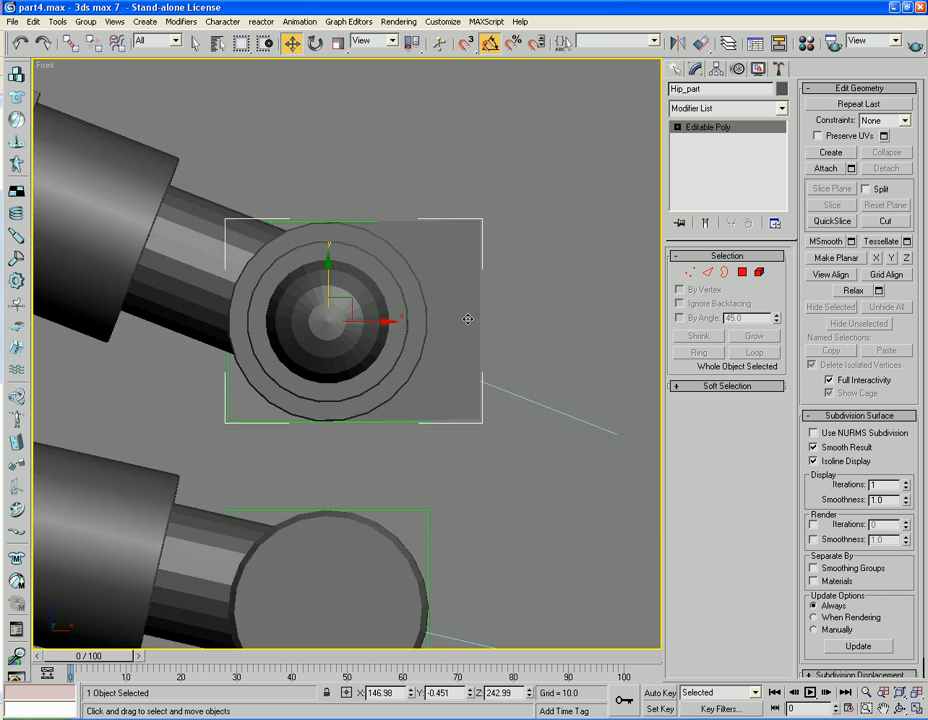
key("F3")
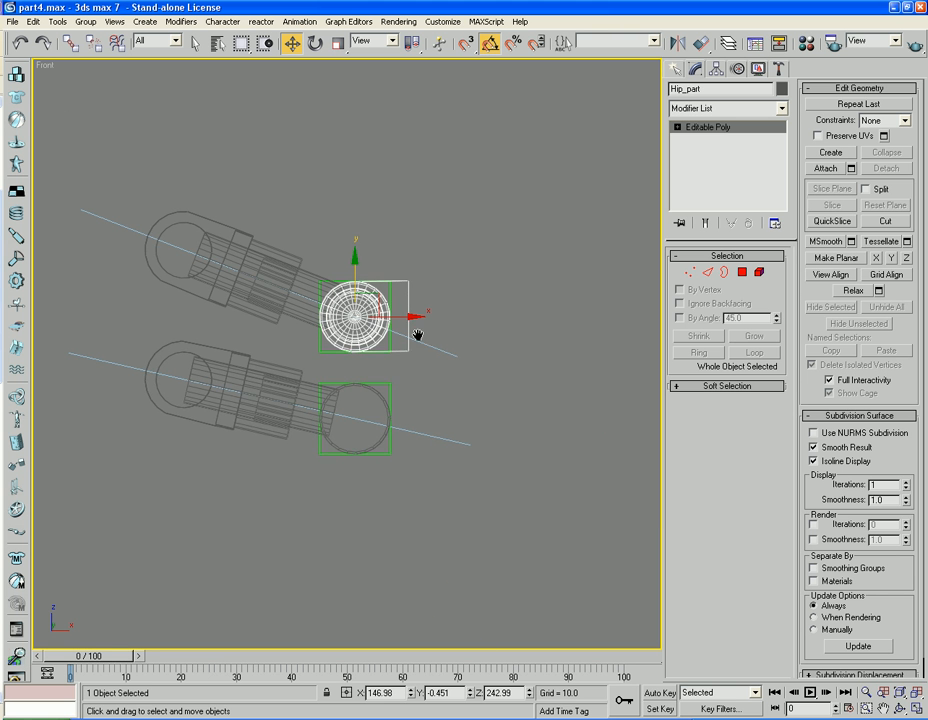
scroll(424, 365, "up", 2)
key("F3")
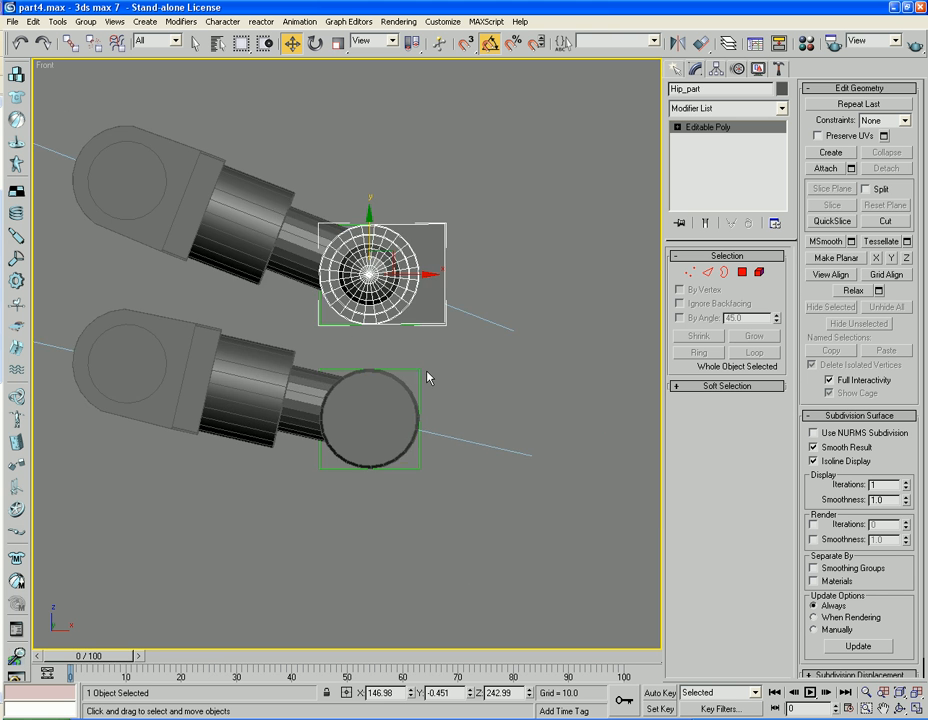
scroll(428, 365, "up", 3)
middle_click_drag(428, 360, 423, 413)
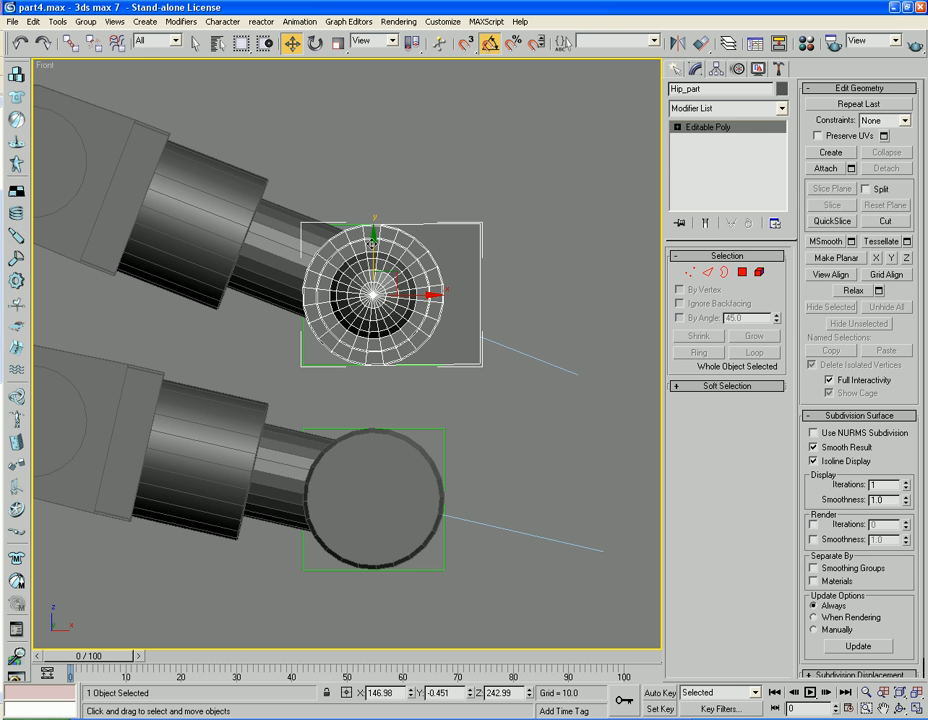
mouse_move(372, 243)
left_mouse_down("shift")
mouse_move(374, 447)
mouse_move(386, 449)
left_mouse_up("shift")
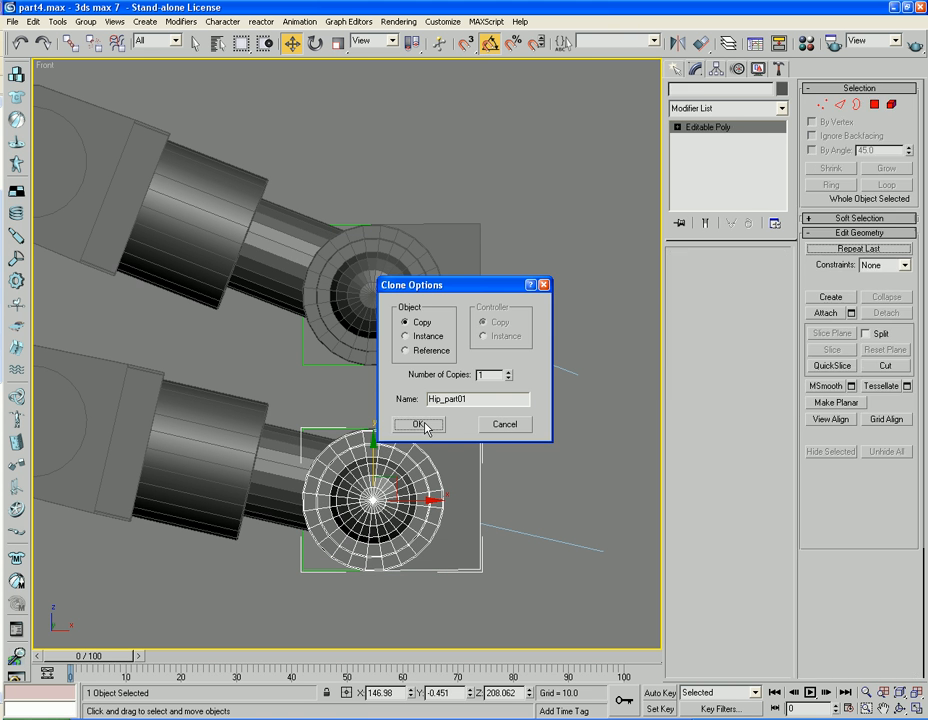
left_click(425, 425)
Step: Attach the original upper Hip_part to the lower copy, Hip_part01, as one editable poly
key("p")
middle_click_drag(512, 358, 535, 320, "alt")
scroll(440, 335, "up", 3)
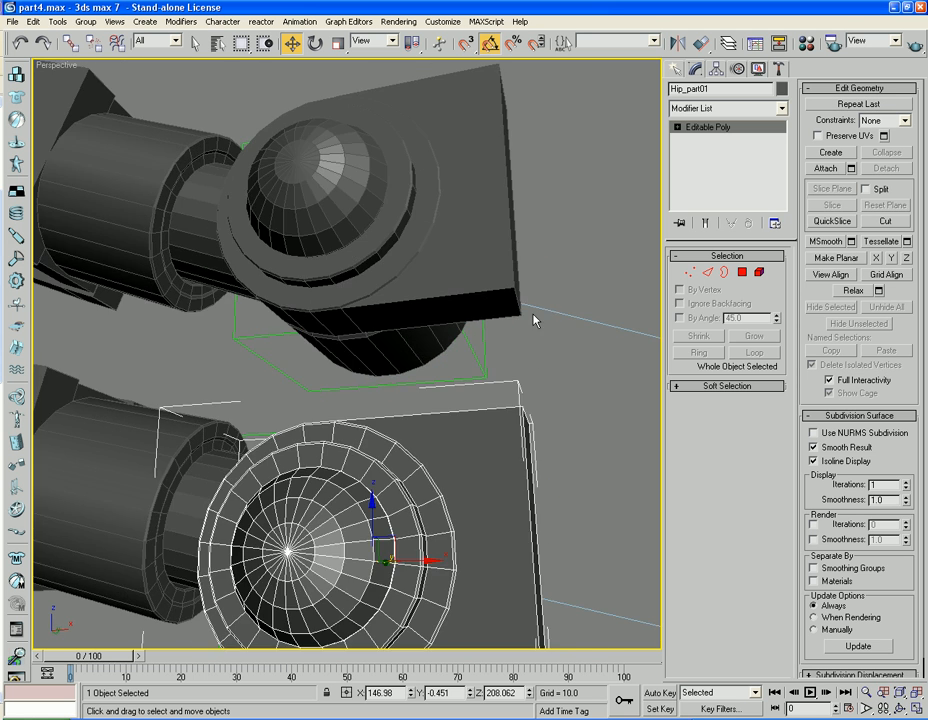
left_click(826, 168)
left_click(464, 195)
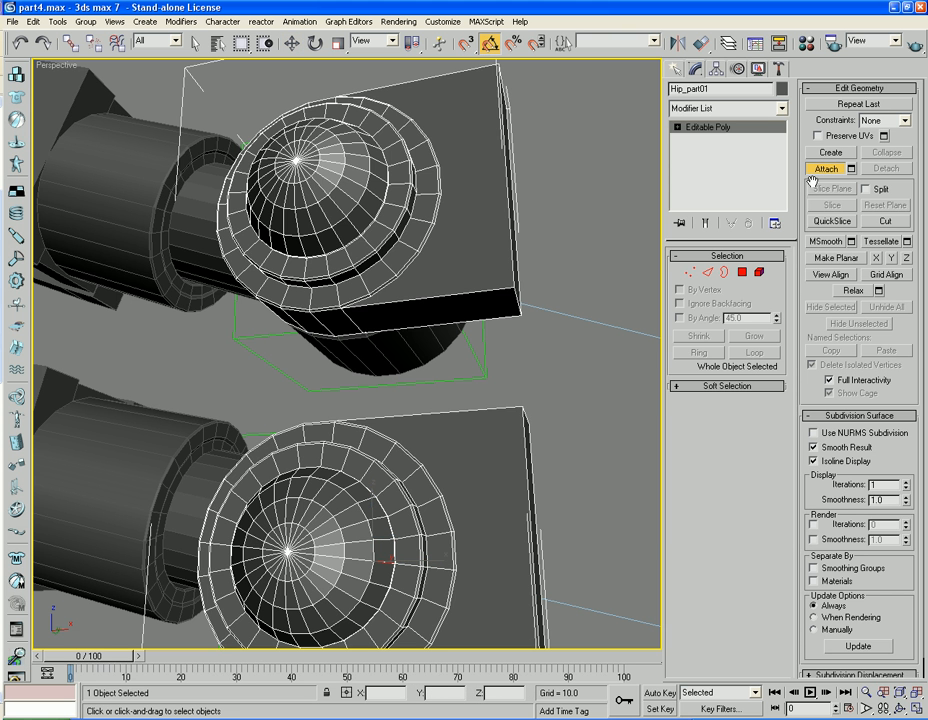
Step: Bridge the upper block's underside polygon to the lower block's facing top polygon in Hip_part01
left_click(742, 272)
left_click(489, 309)
middle_click_drag(489, 309, 588, 320, "alt")
left_click(430, 520, "ctrl")
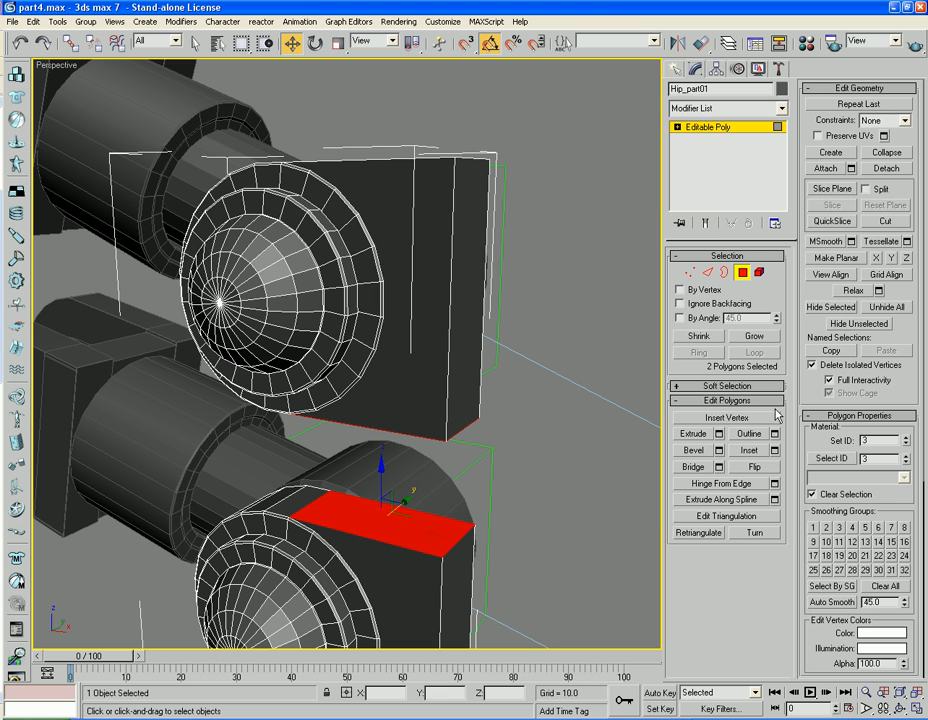
left_click(692, 466)
key("4")
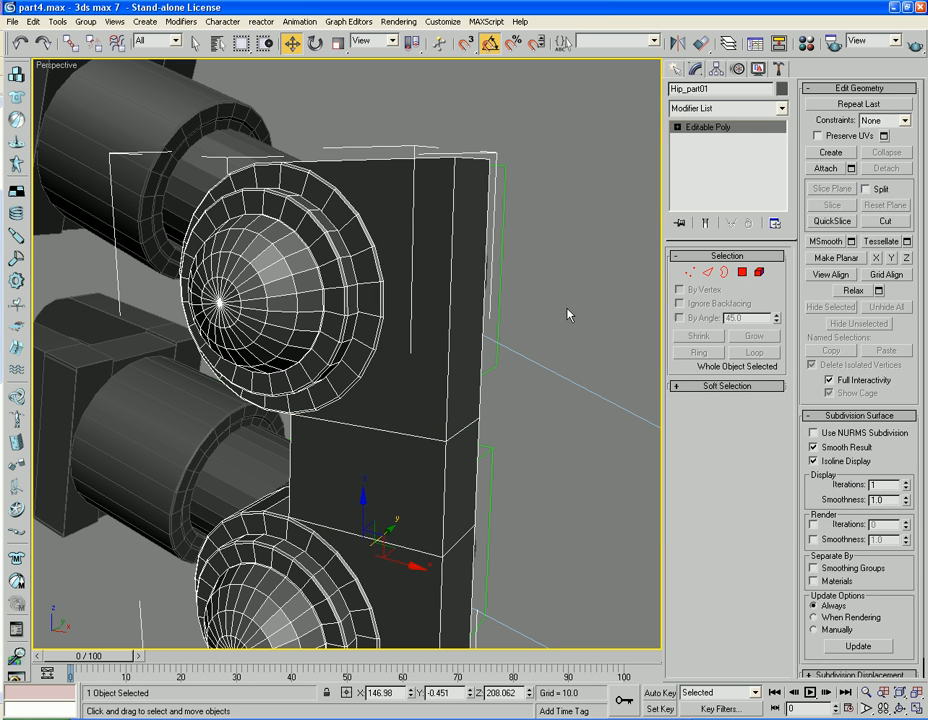
Step: Mirror Hip_part01 as a copy across the Y axis with zero offset to the opposite side of the pistons
key("t")
key("z")
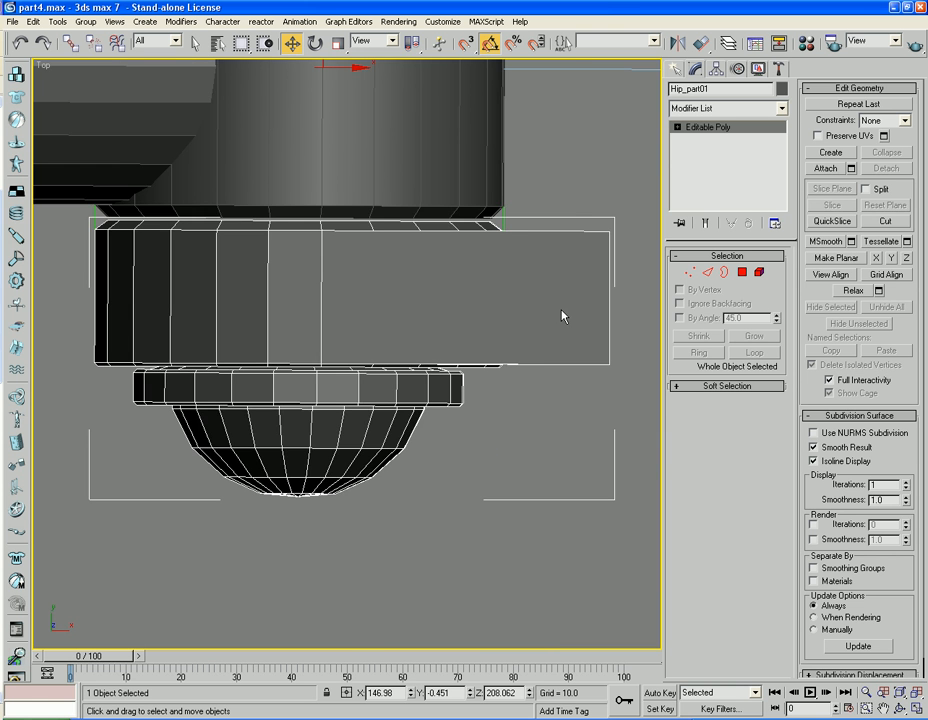
middle_click_drag(580, 170, 584, 333)
scroll(516, 283, "down", 5)
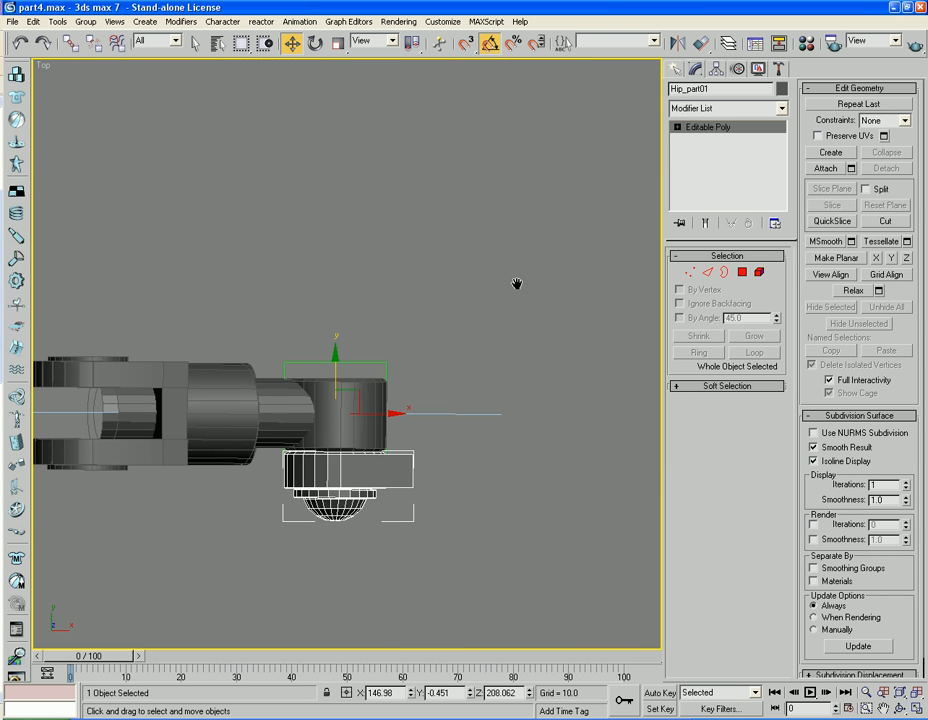
scroll(517, 285, "up", 3)
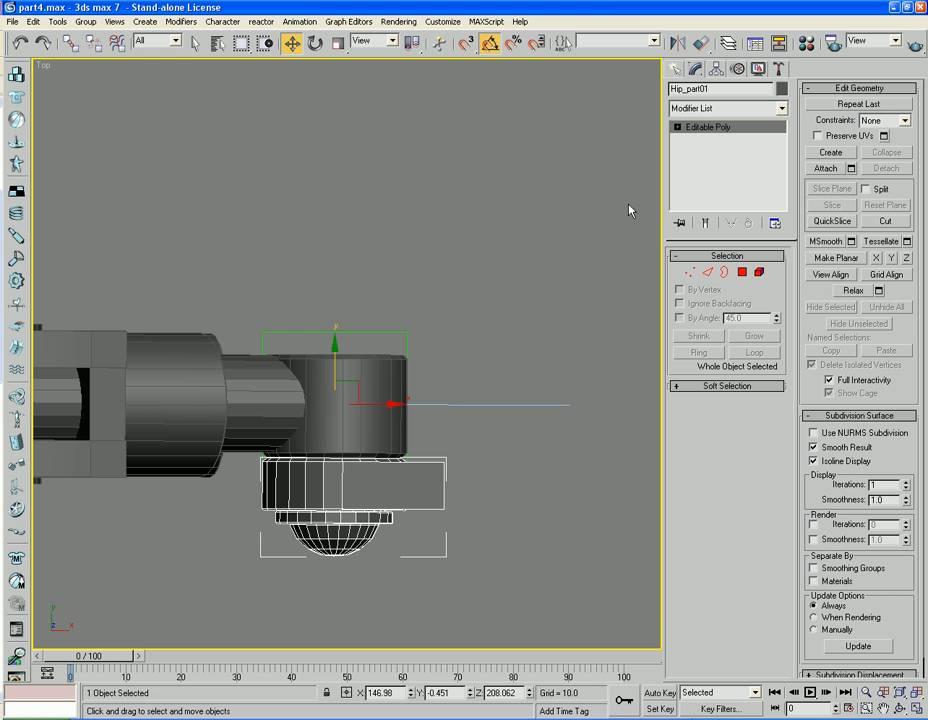
left_click(679, 44)
left_click(407, 309)
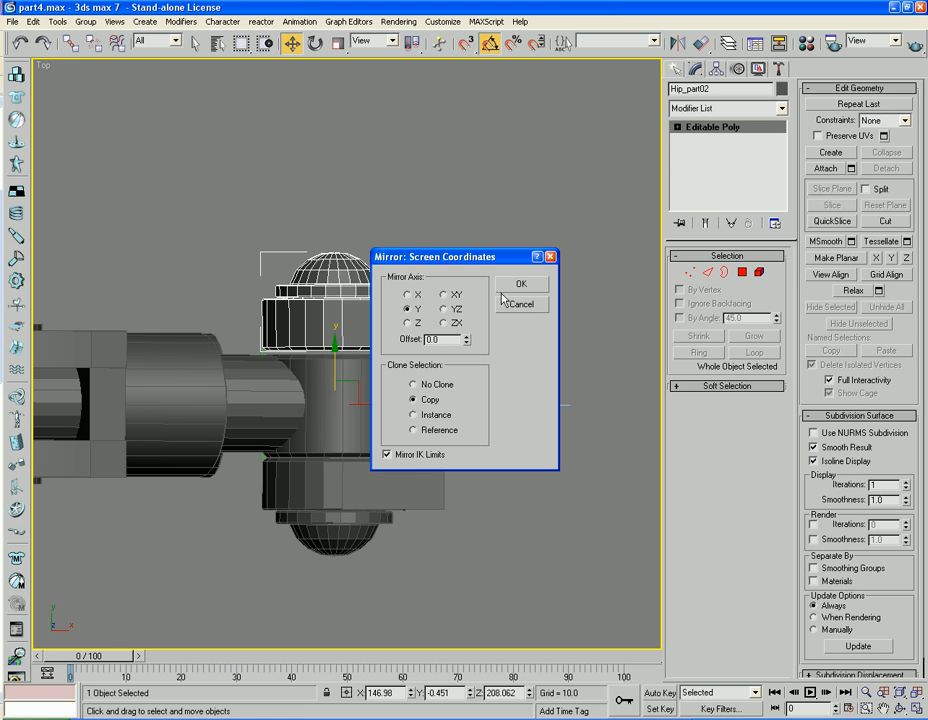
left_click(520, 287)
left_click(530, 472)
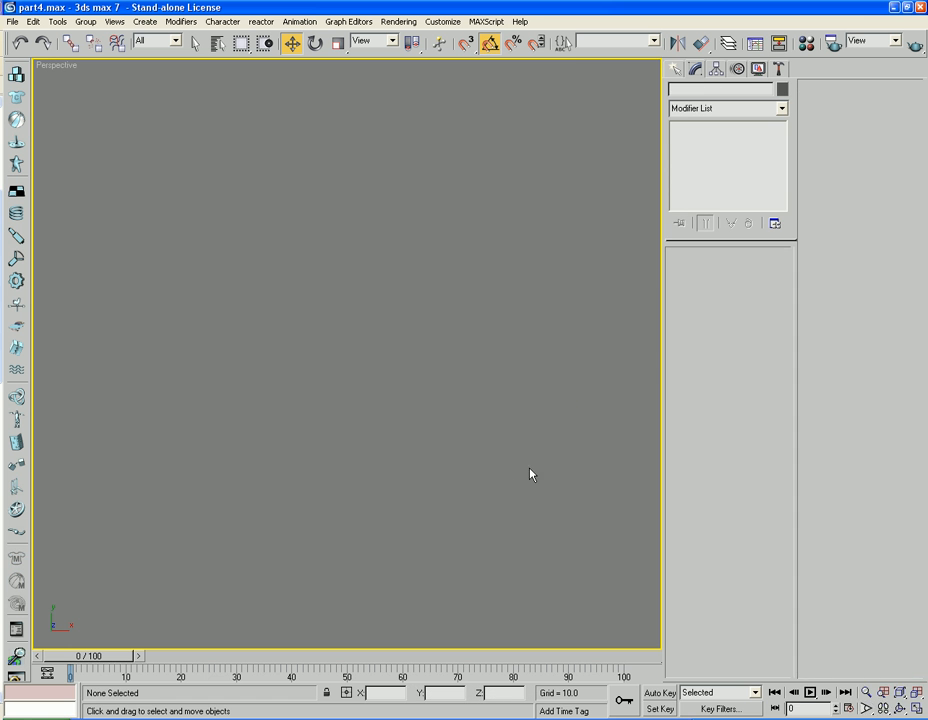
key("z")
middle_click_drag(478, 508, 414, 470, "alt")
scroll(480, 425, "up", 4)
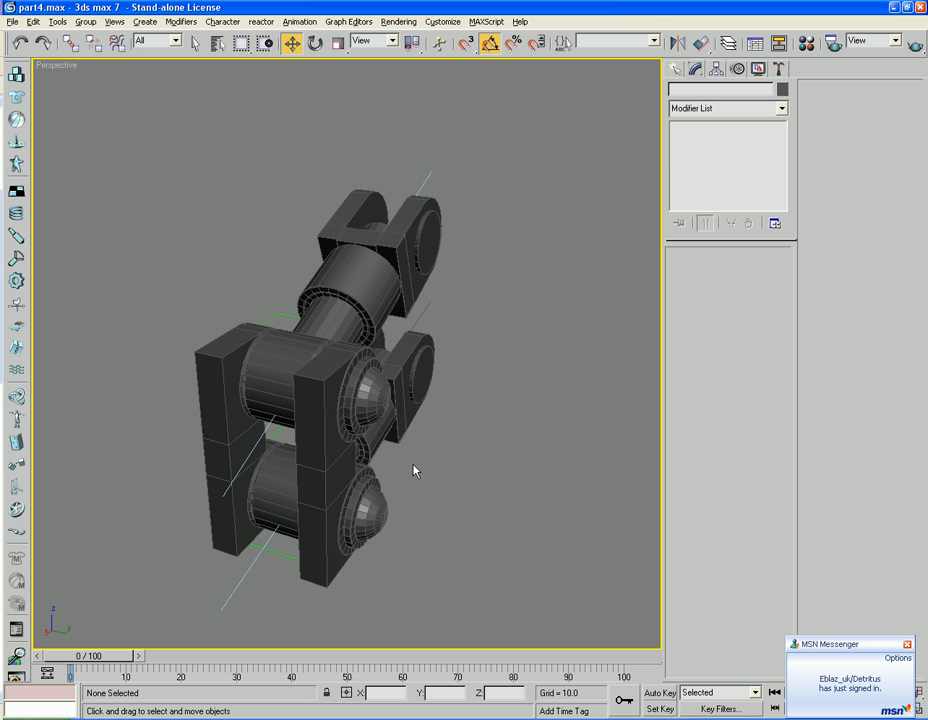
Step: Exit MSN Messenger to stop its pop-up notifications
right_click(775, 718)
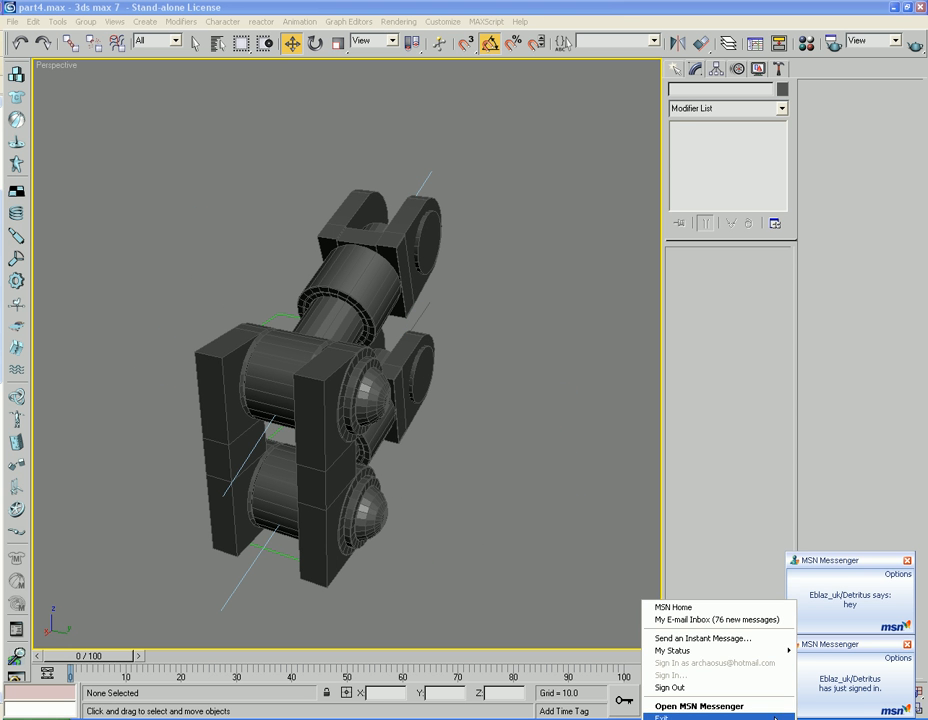
left_click(767, 717)
right_click(788, 718)
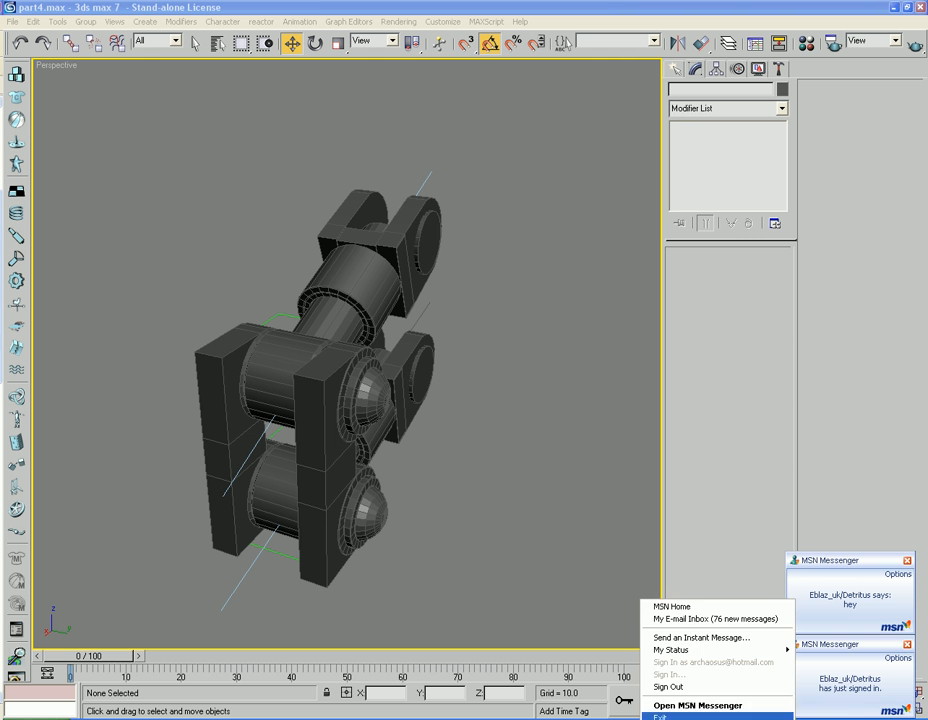
left_click(779, 717)
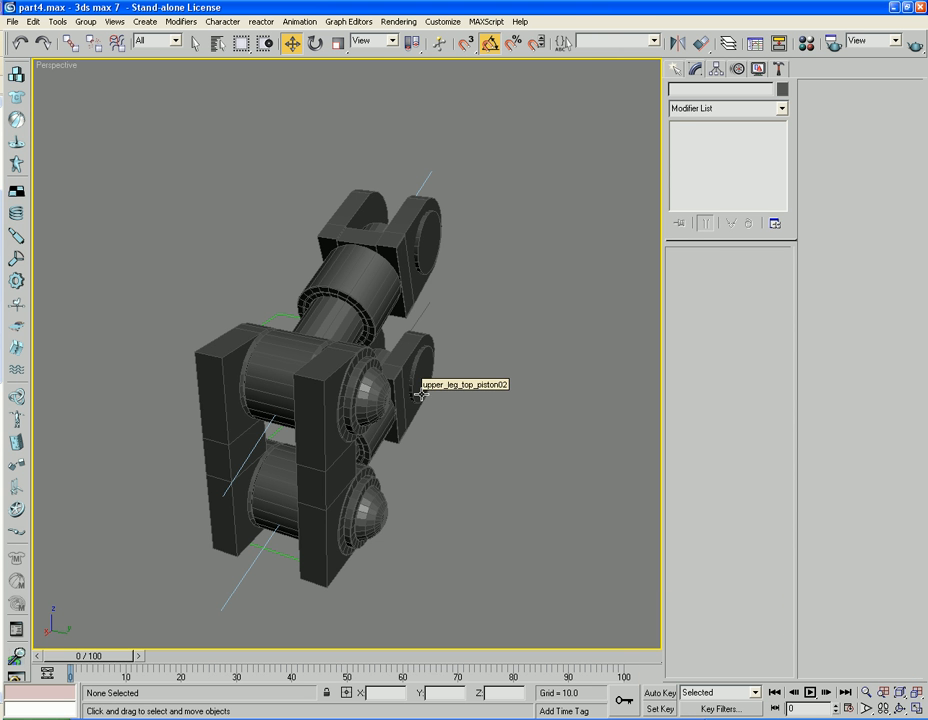
Step: Shift the mirrored Hip_part02 slightly to Y -1.259 so it fits against the piston ends, and check both plates
middle_click_drag(458, 431, 503, 480, "alt")
left_click_drag(478, 500, 405, 535)
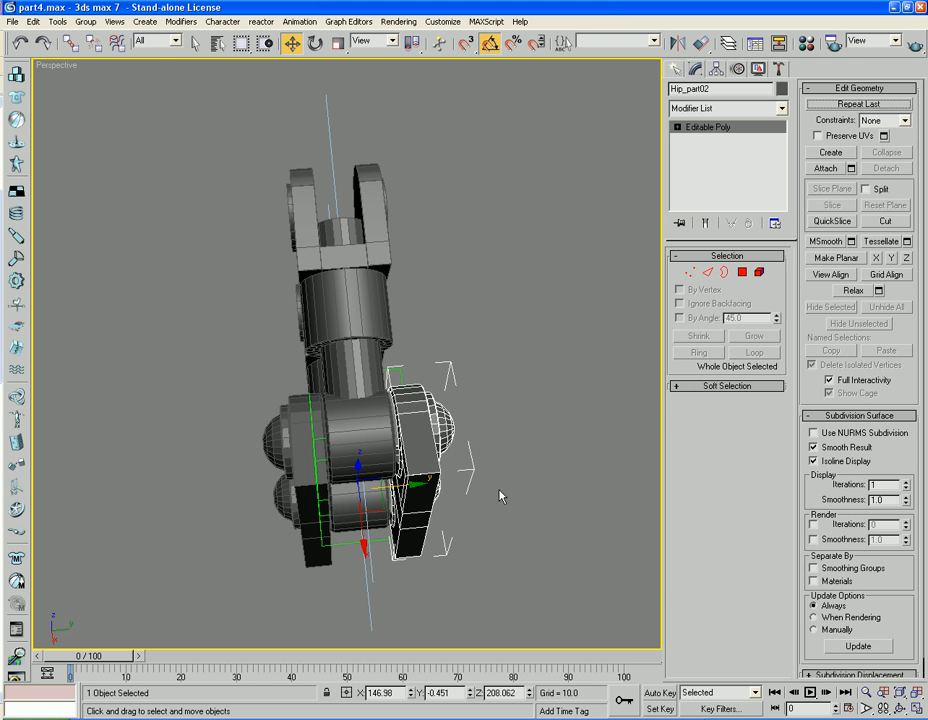
left_click(500, 497)
left_click(425, 468)
left_click(435, 620)
left_click(411, 548)
left_click(495, 517)
scroll(495, 517, "up", 6)
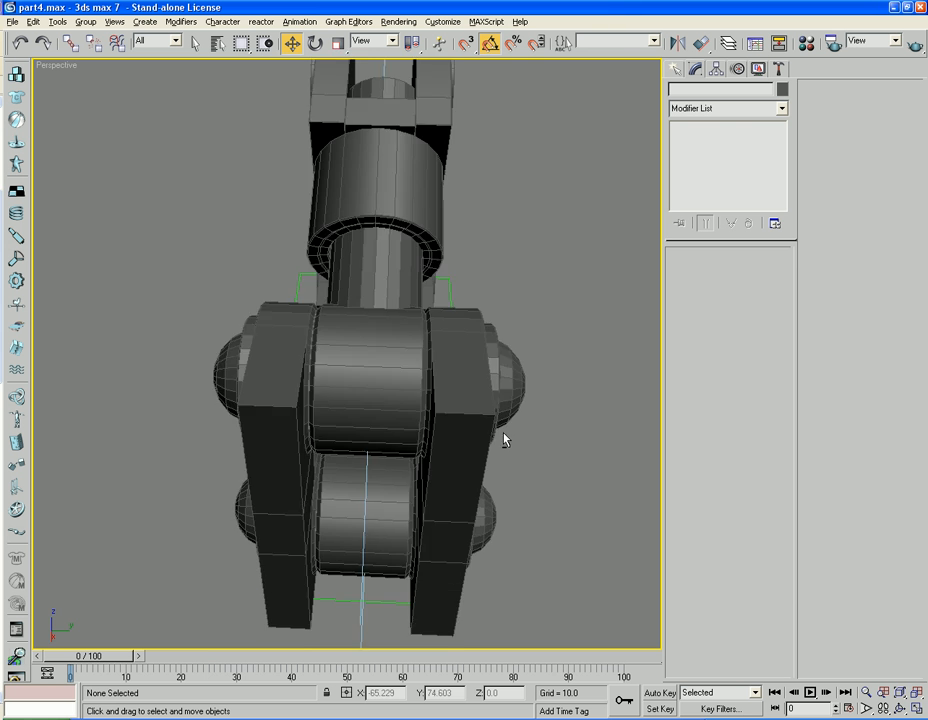
middle_click_drag(500, 430, 541, 386, "alt")
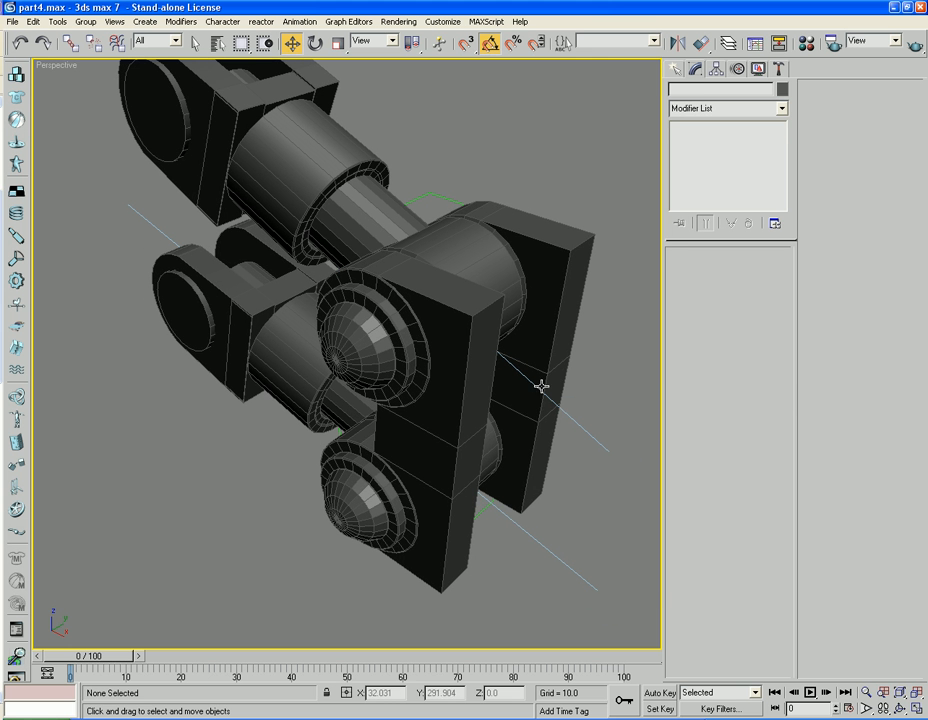
Step: Attach the opposite plate, Hip_part01, to Hip_part02 so both plates form one object
left_click(545, 372)
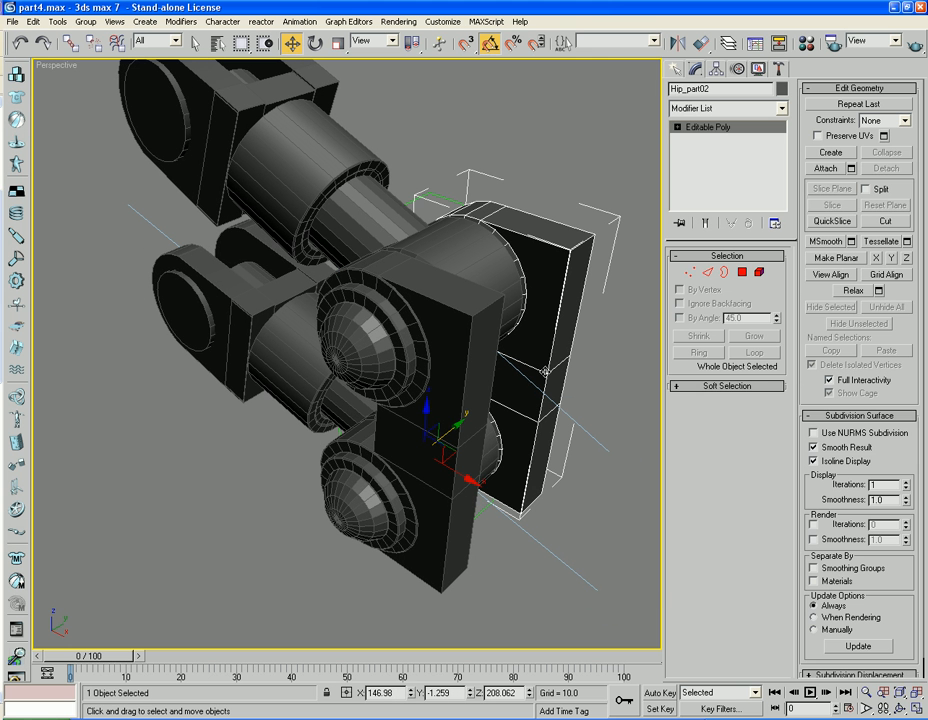
left_click(824, 168)
left_click(483, 365)
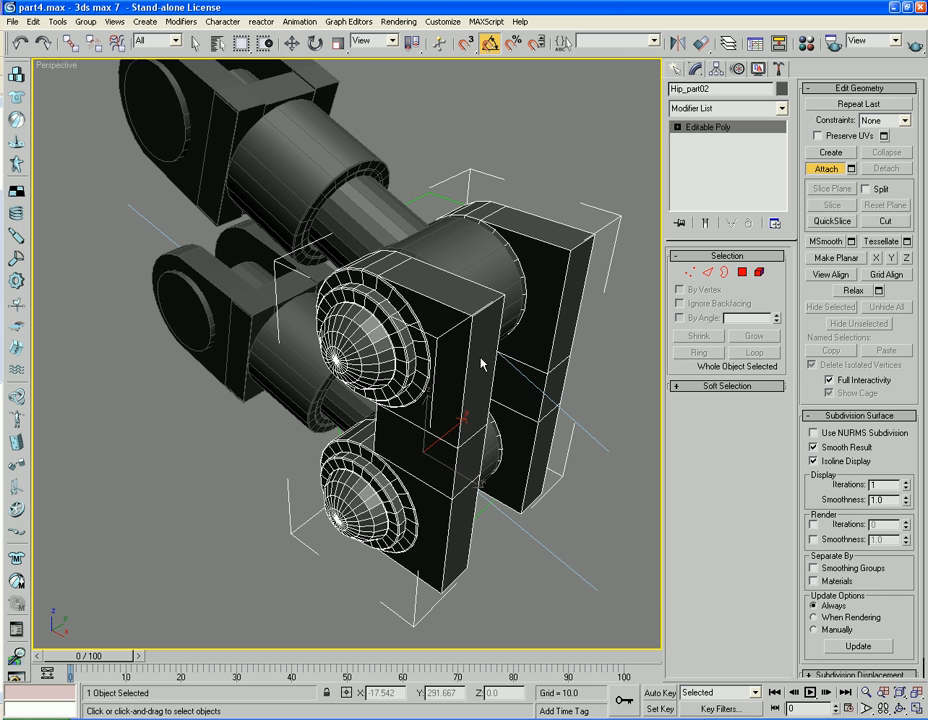
Step: Move the six flat end polygons of both plates back along X toward the pistons and extrude them outward
left_click(744, 273)
left_click(561, 389)
left_click(572, 429, "ctrl")
left_click(537, 441, "ctrl")
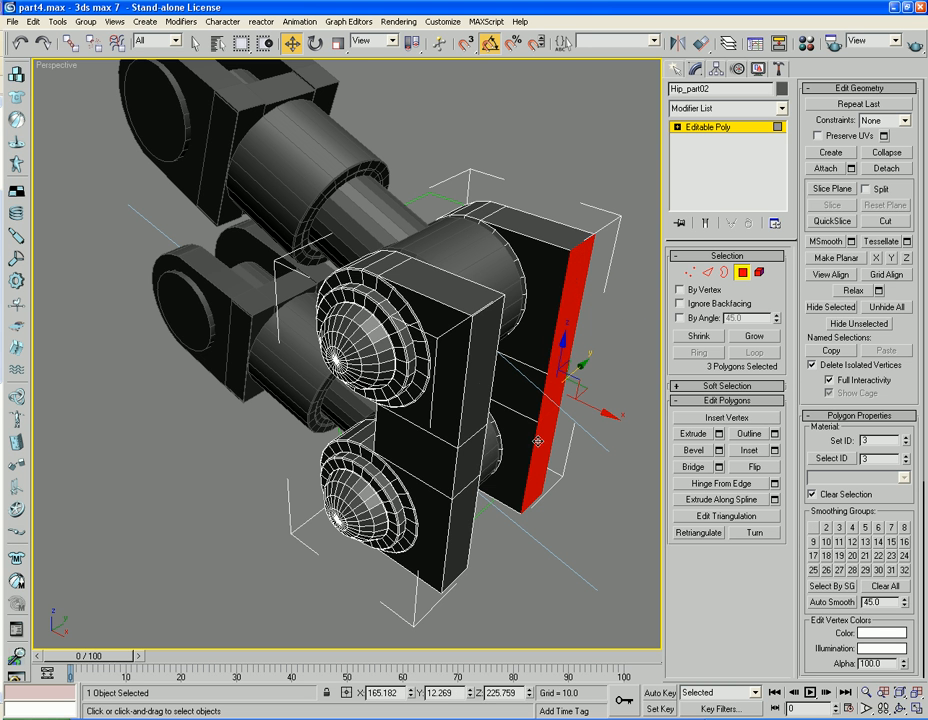
left_click(486, 382, "ctrl")
left_click(477, 452, "ctrl")
left_click(462, 526, "ctrl")
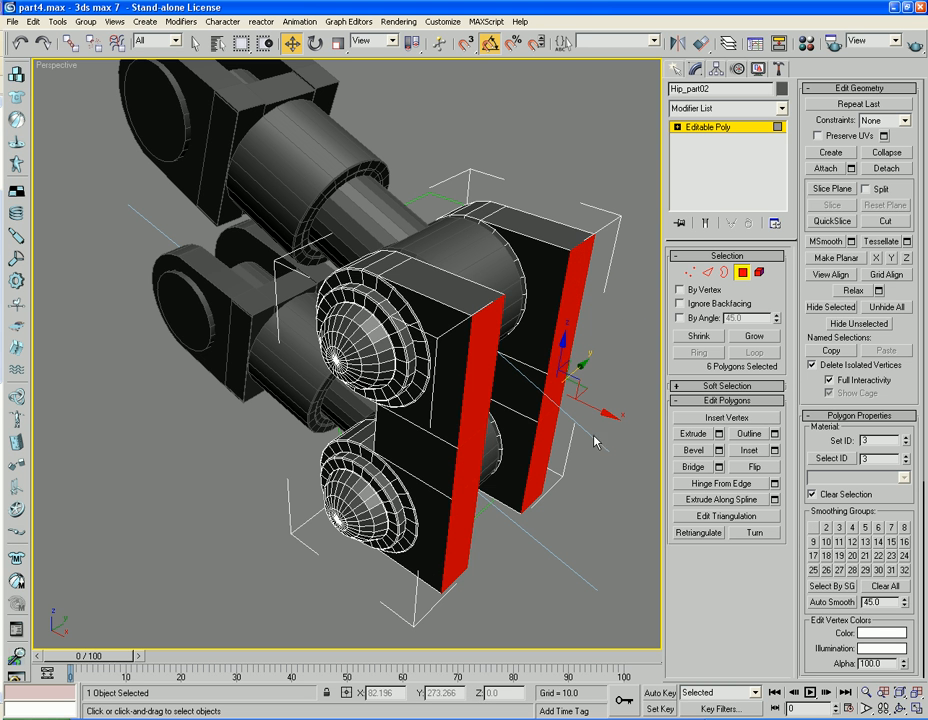
left_click_drag(612, 416, 590, 403)
left_click(684, 432)
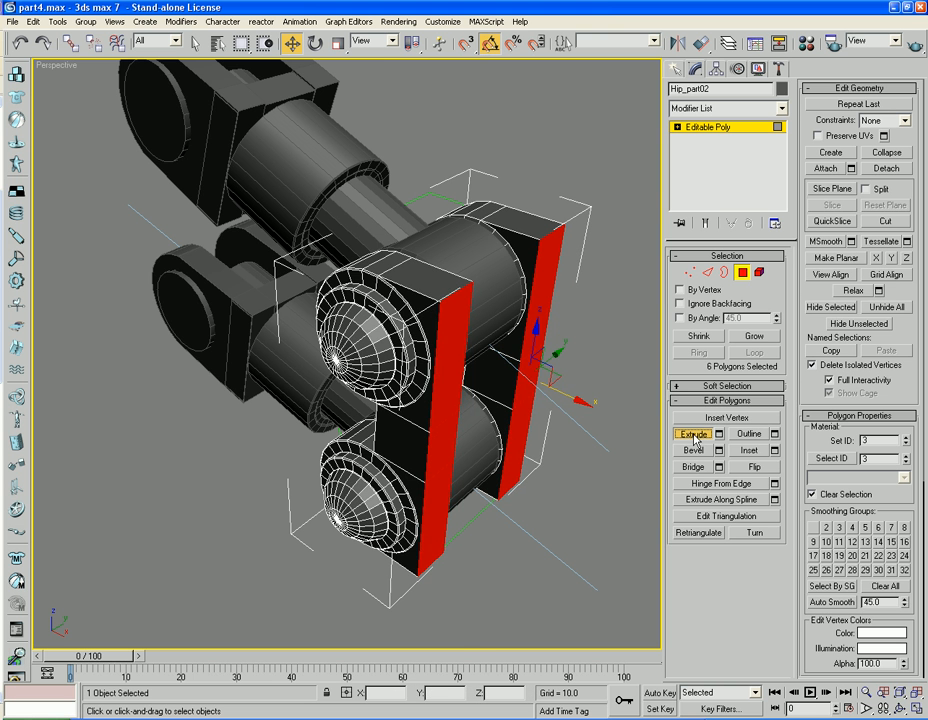
left_click_drag(440, 510, 540, 456)
Step: Bridge the three inner side polygons of one plate's extruded end to the three facing polygons of the other plate
middle_click_drag(573, 476, 324, 475, "alt")
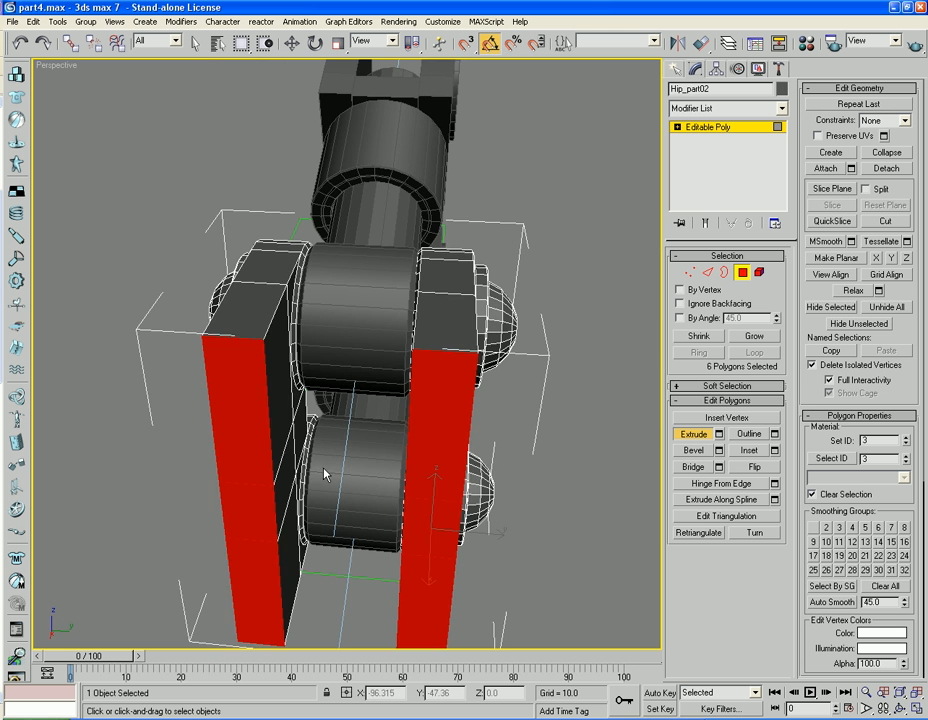
left_click(276, 414)
left_click(281, 483, "ctrl")
left_click(281, 555, "ctrl")
middle_click_drag(361, 552, 390, 545, "alt")
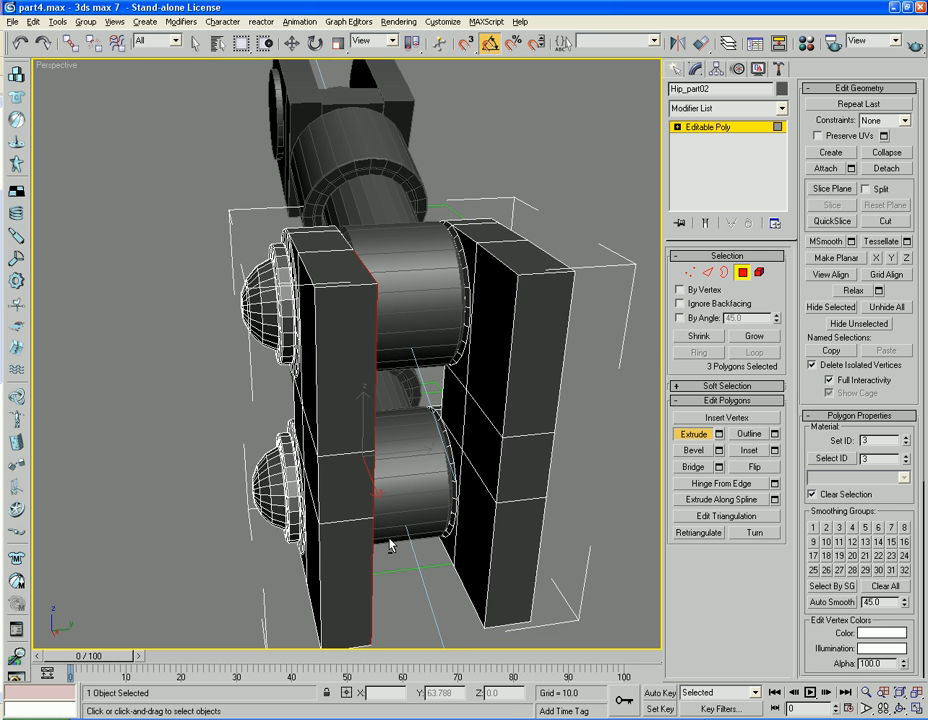
left_click(482, 555, "ctrl")
left_click(486, 468, "ctrl")
left_click(493, 330, "ctrl")
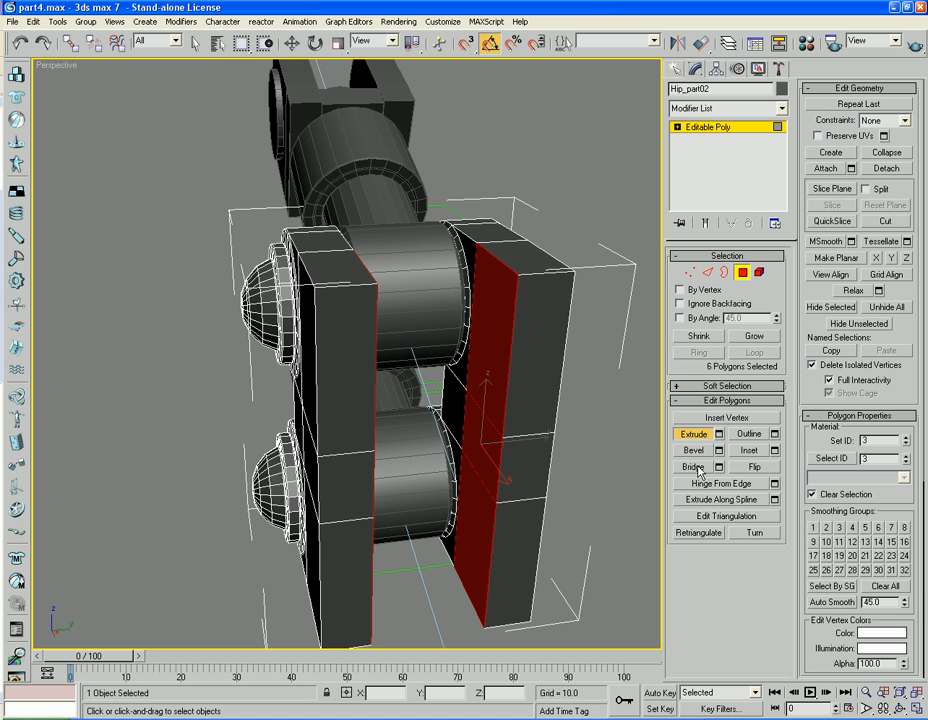
left_click(704, 467)
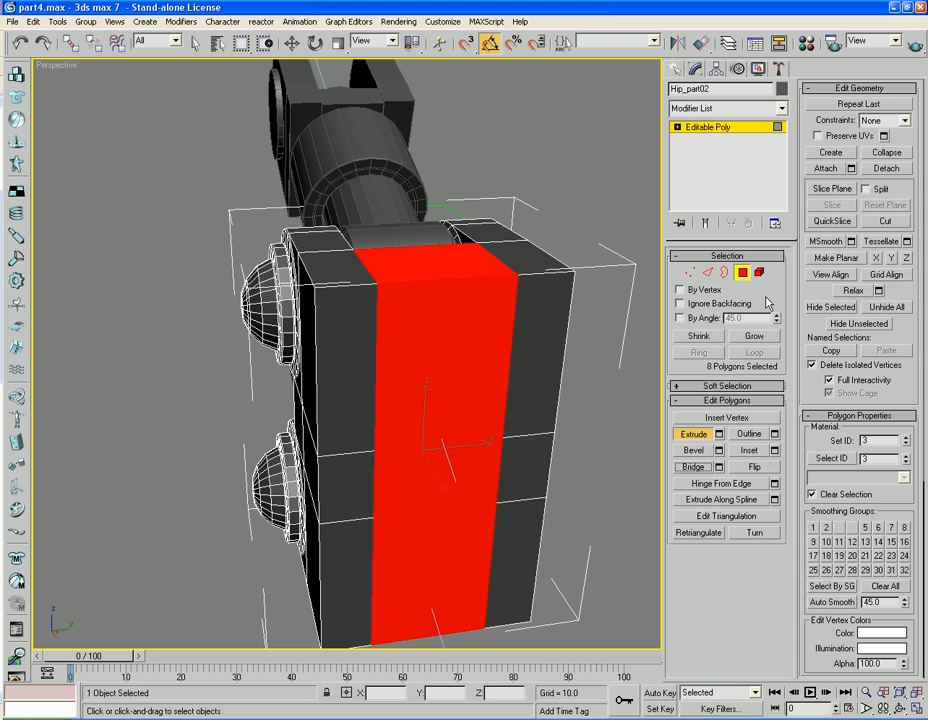
Step: Finish polygon editing and remove the XForm modifier from Hip_Bottom_Dummy
left_click(745, 273)
left_click(147, 416)
middle_click_drag(147, 416, 327, 400, "alt")
left_click(351, 368)
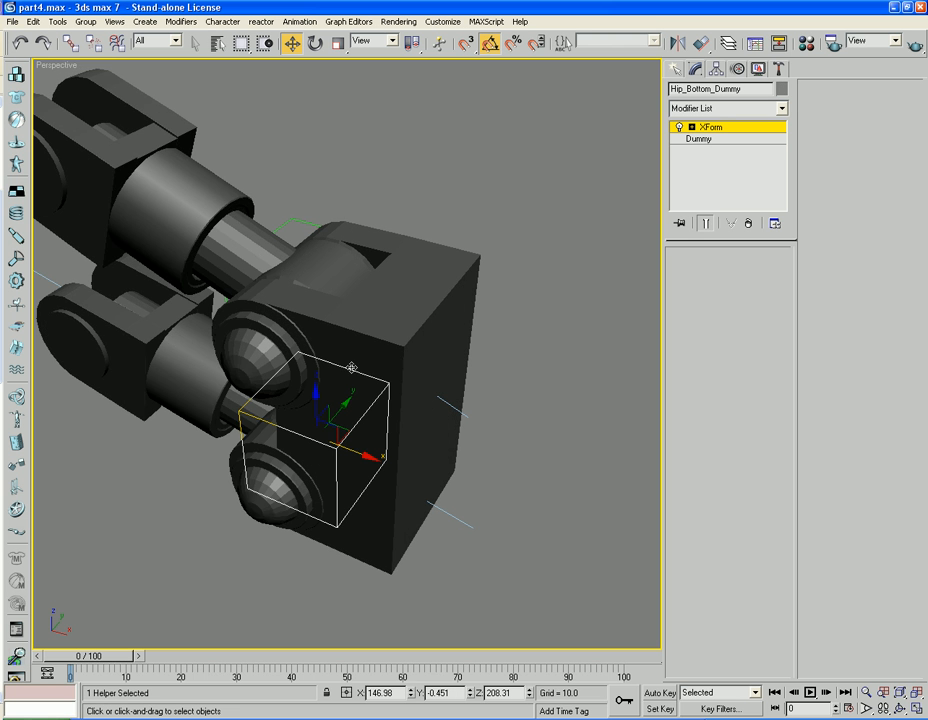
key("F4")
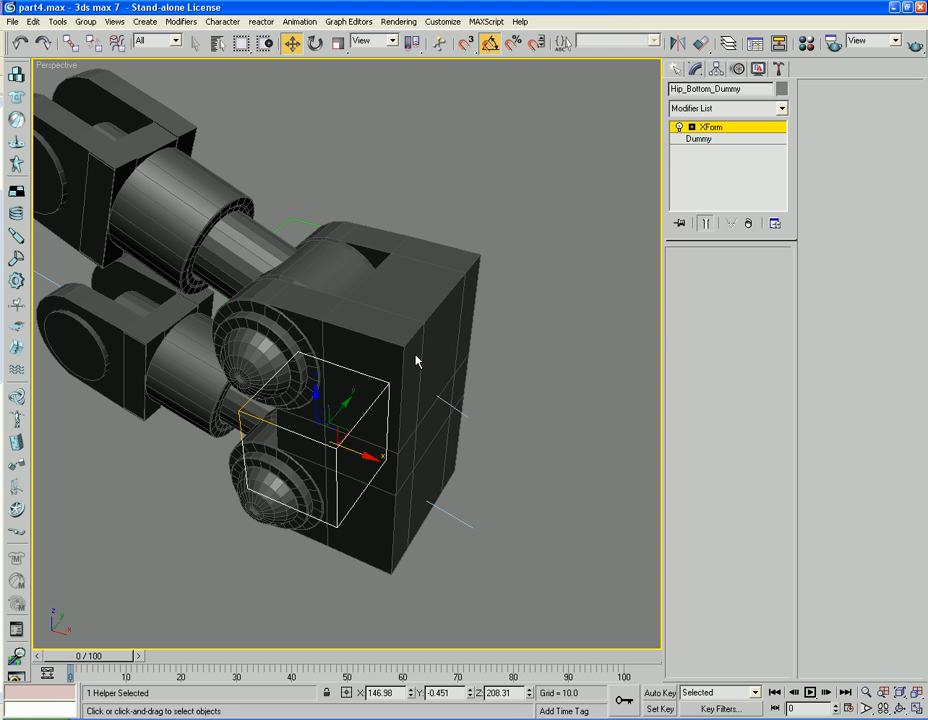
right_click(697, 130)
left_click(737, 240)
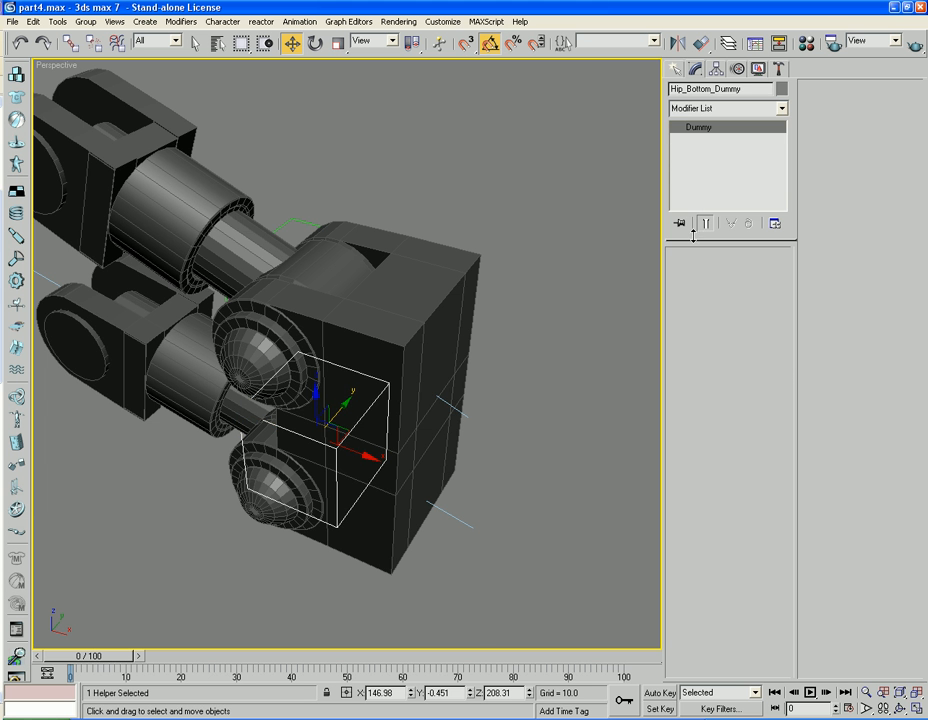
Step: Select Hip_part02 and set up edge editing with the plain selection tool instead of Move
left_click(545, 259)
left_click(451, 259)
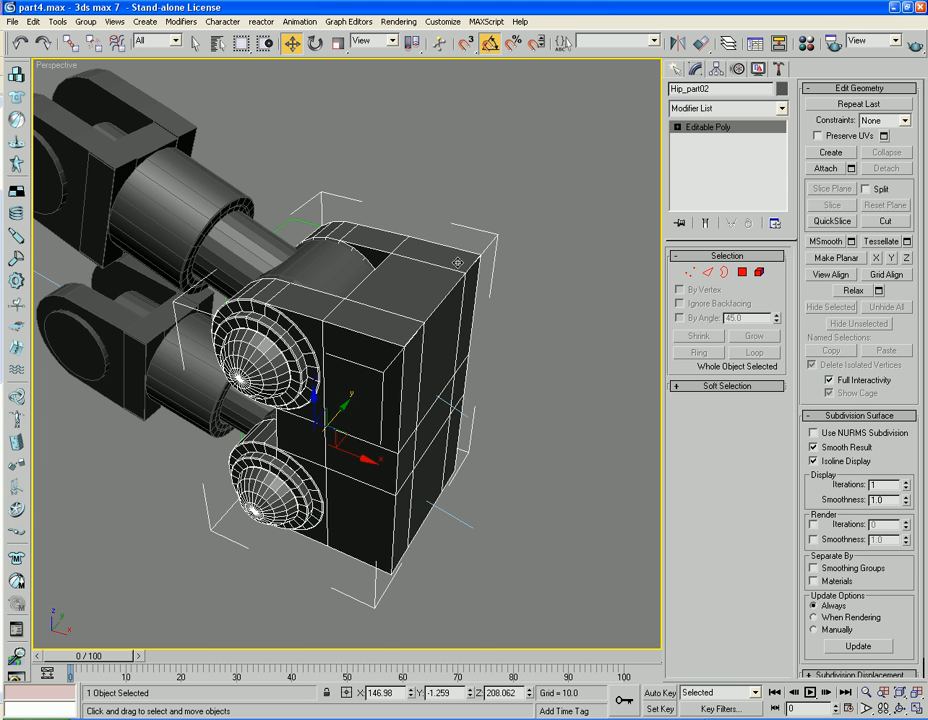
scroll(464, 327, "up", 3)
left_click(707, 273)
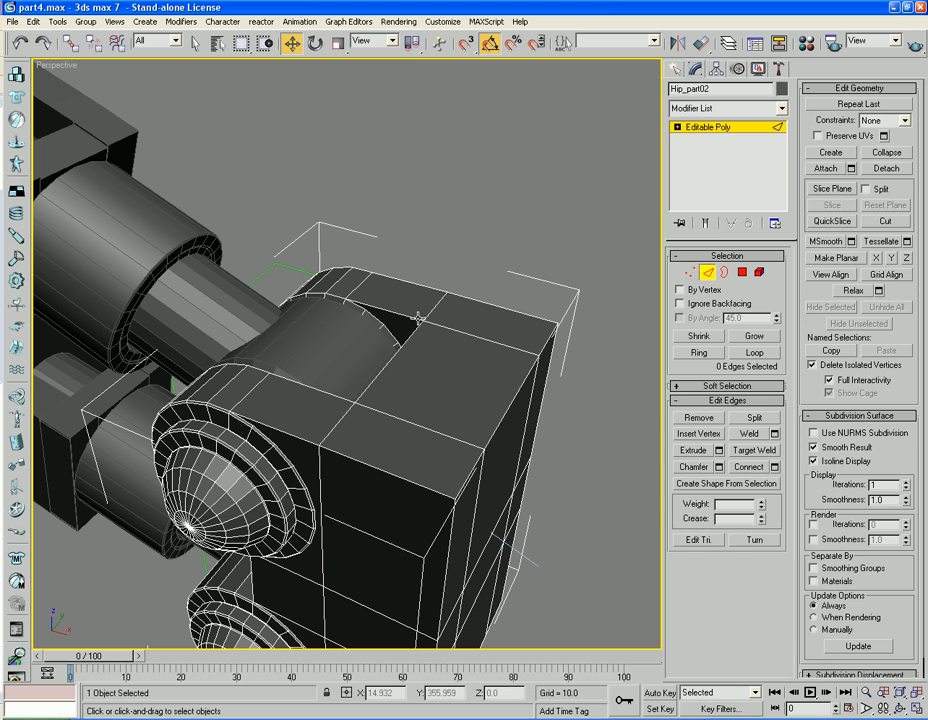
key("1")
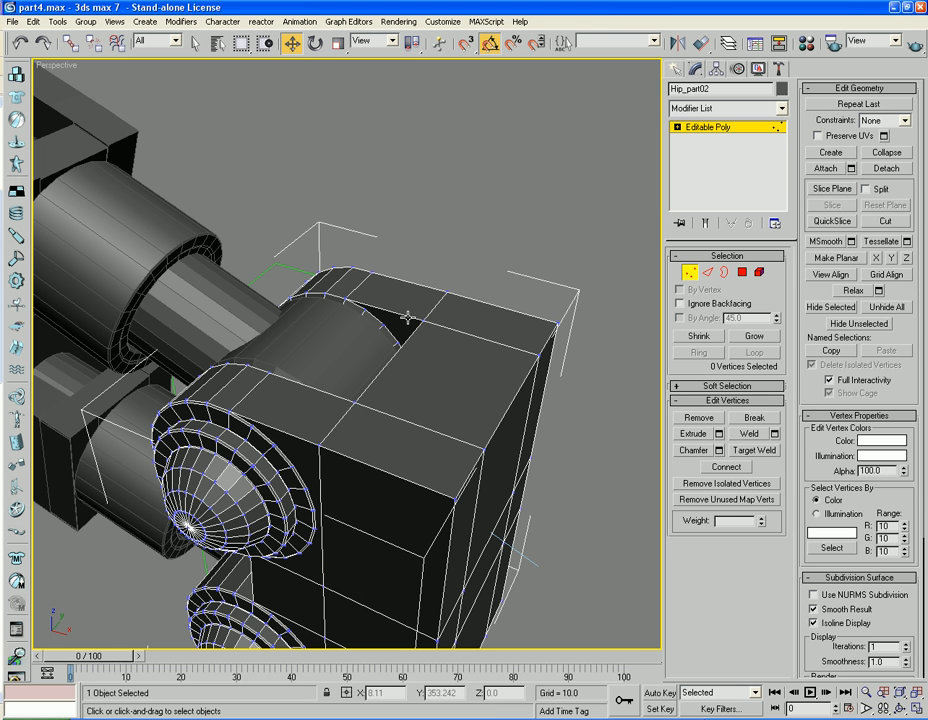
key("2")
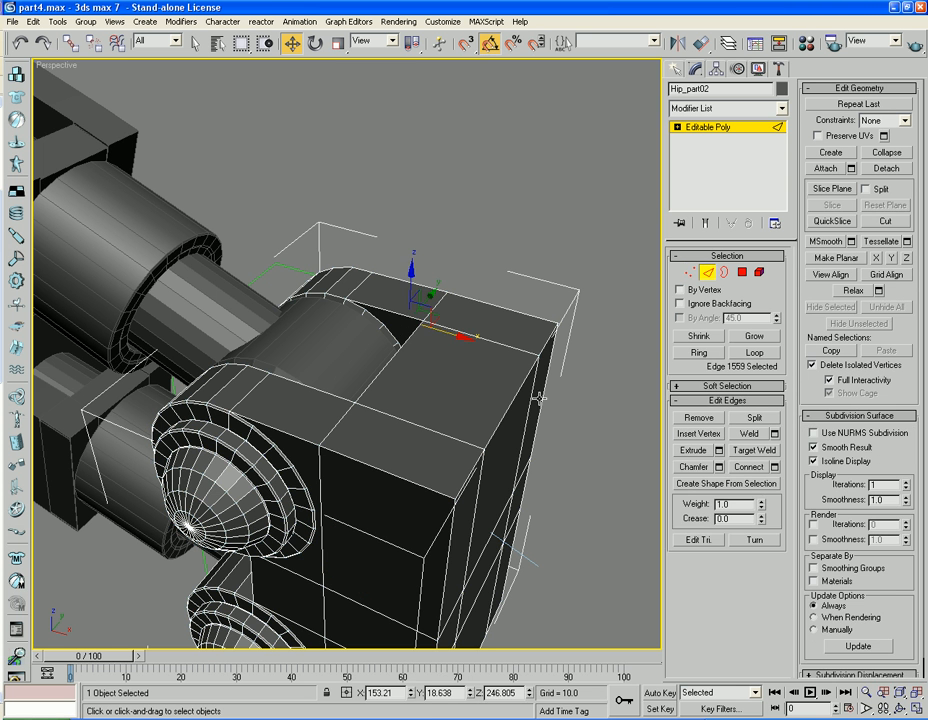
key("q")
Step: Select the three edges around the block's top opening plus the outer top edge beside the near dome
left_click(418, 330)
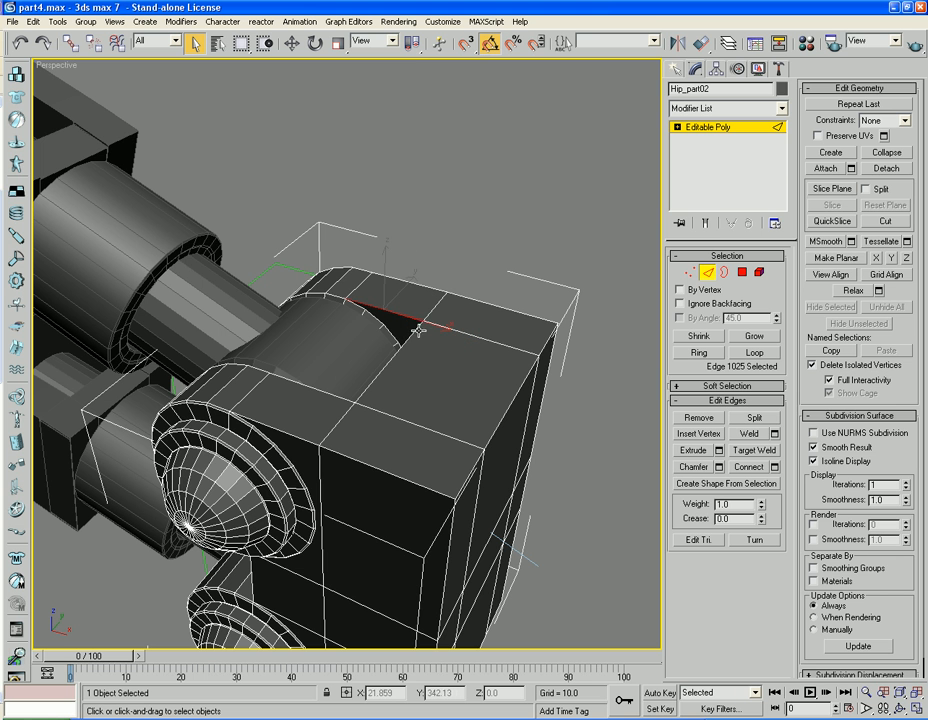
left_click(410, 334, "ctrl")
left_click(317, 398, "ctrl")
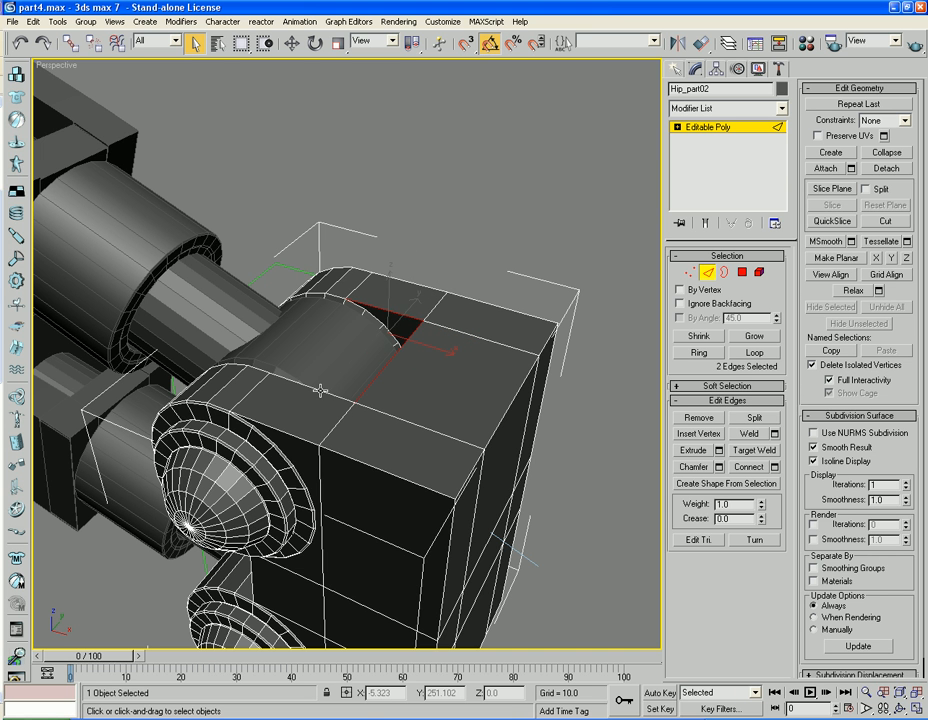
left_click(301, 436, "ctrl")
left_click(343, 458, "ctrl")
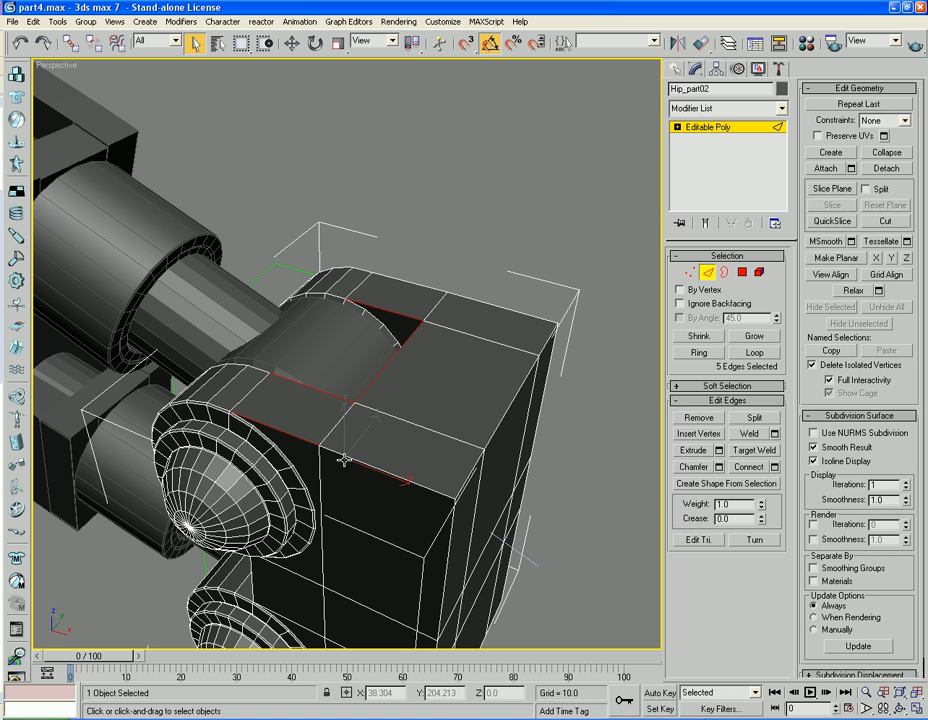
left_click(370, 462, "alt")
Step: Ignore backfacing edges and add the remaining outer top edges around the block to the edge selection
left_click(681, 304)
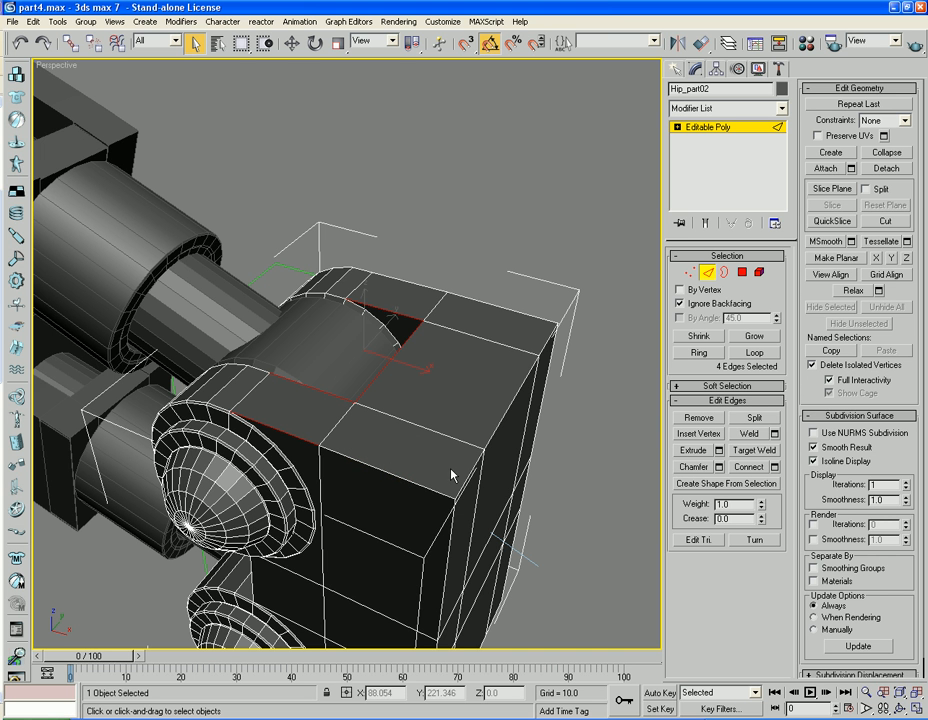
left_click(410, 484, "ctrl")
left_click(494, 427, "ctrl")
left_click(547, 340, "ctrl")
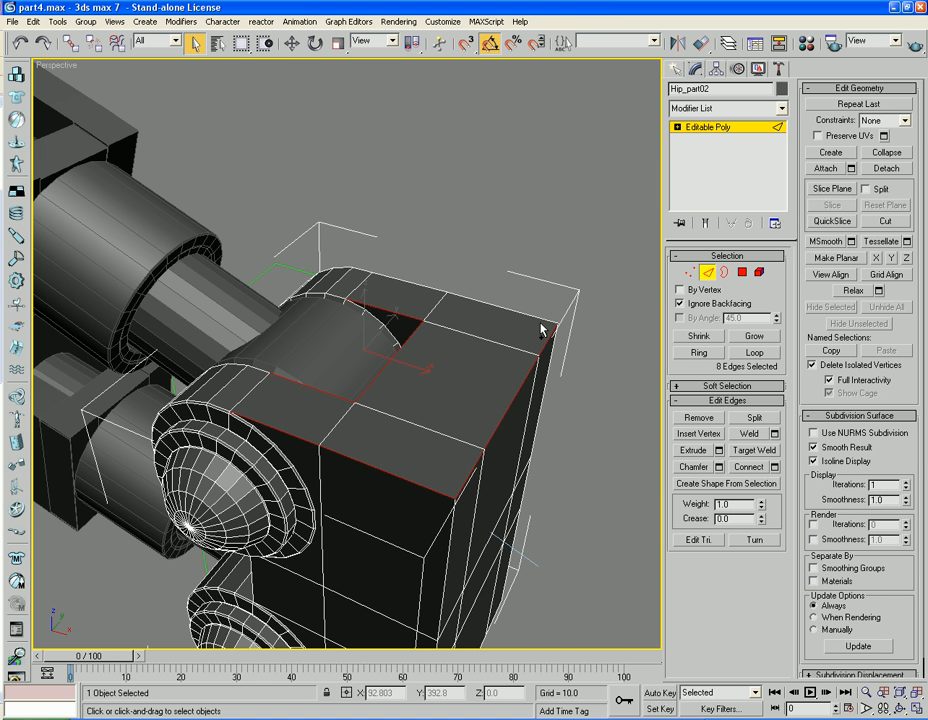
left_click(522, 312, "ctrl")
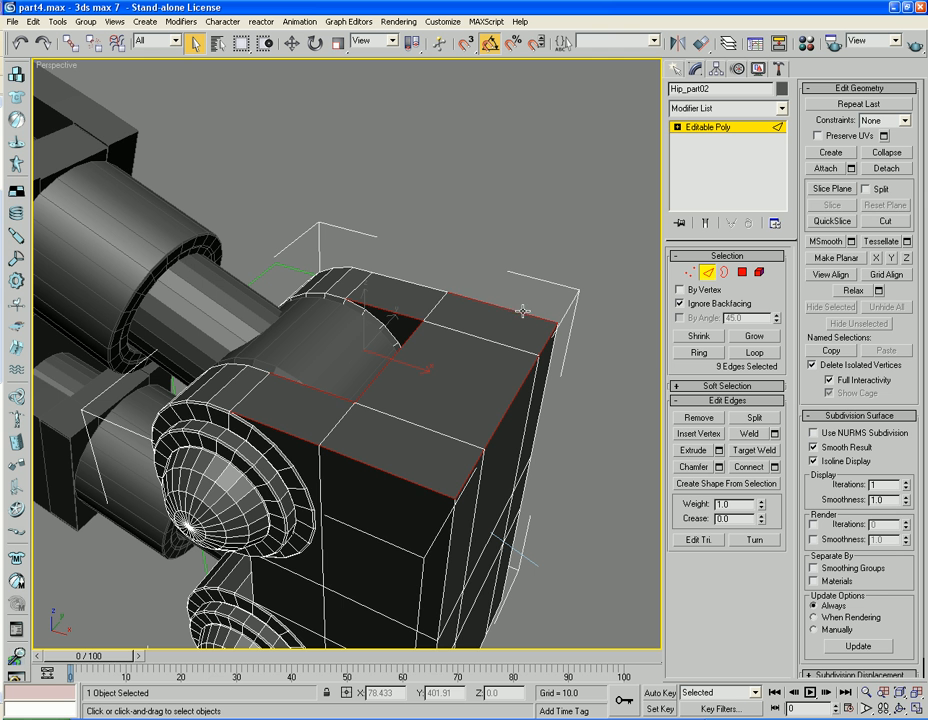
left_click(413, 285, "ctrl")
Step: Add the block's near vertical corner edges and the short vertical edge between the two domes to the selection
middle_click_drag(353, 520, 378, 247, "alt")
left_click(373, 266, "ctrl")
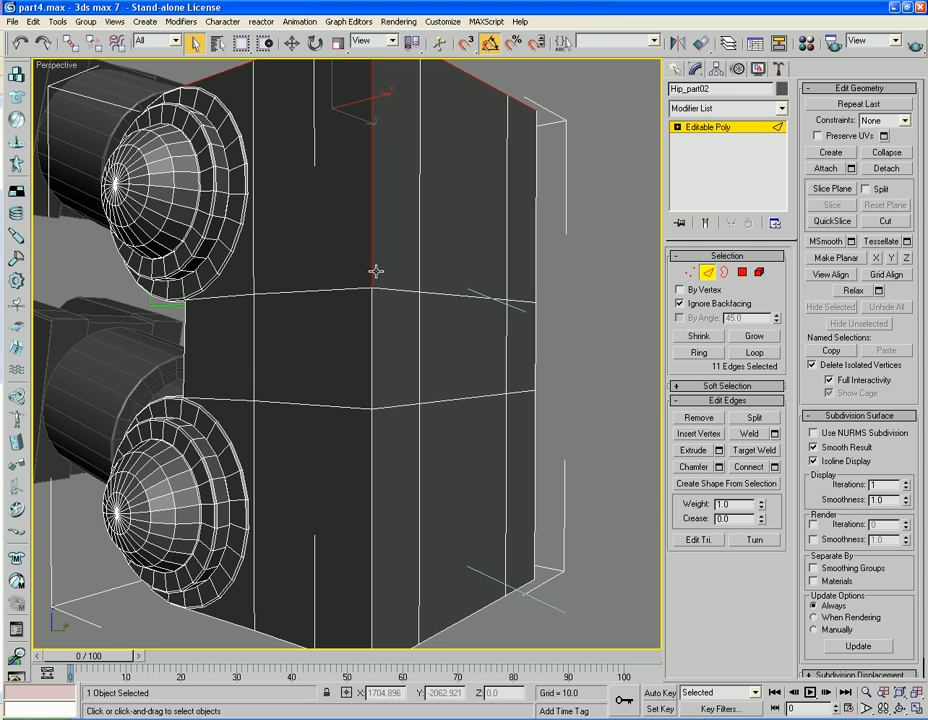
left_click(185, 350, "ctrl")
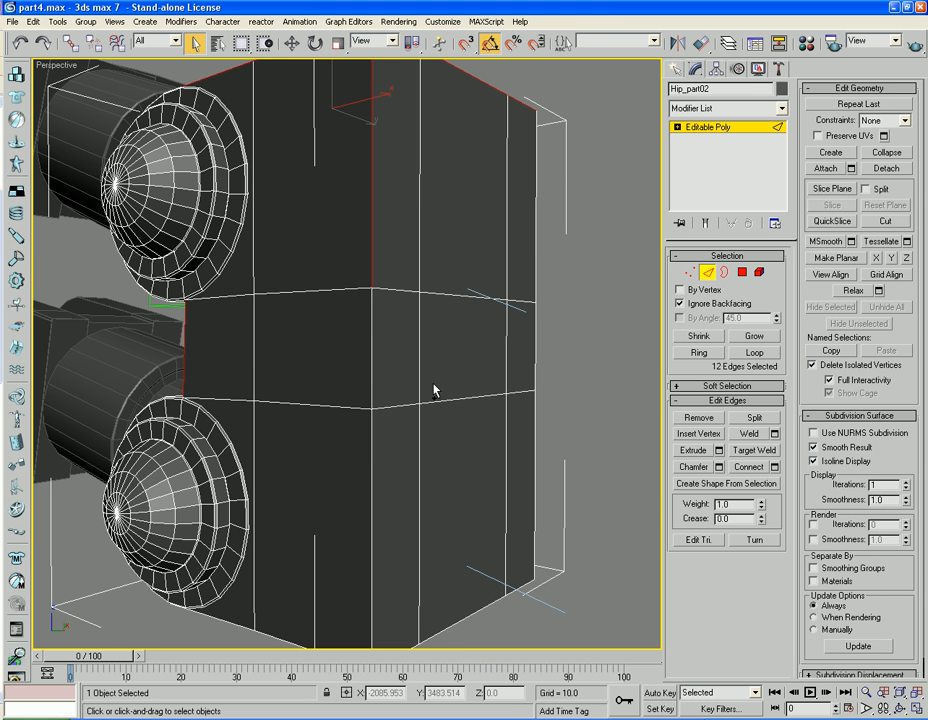
left_click(373, 365, "ctrl")
left_click(372, 468, "ctrl")
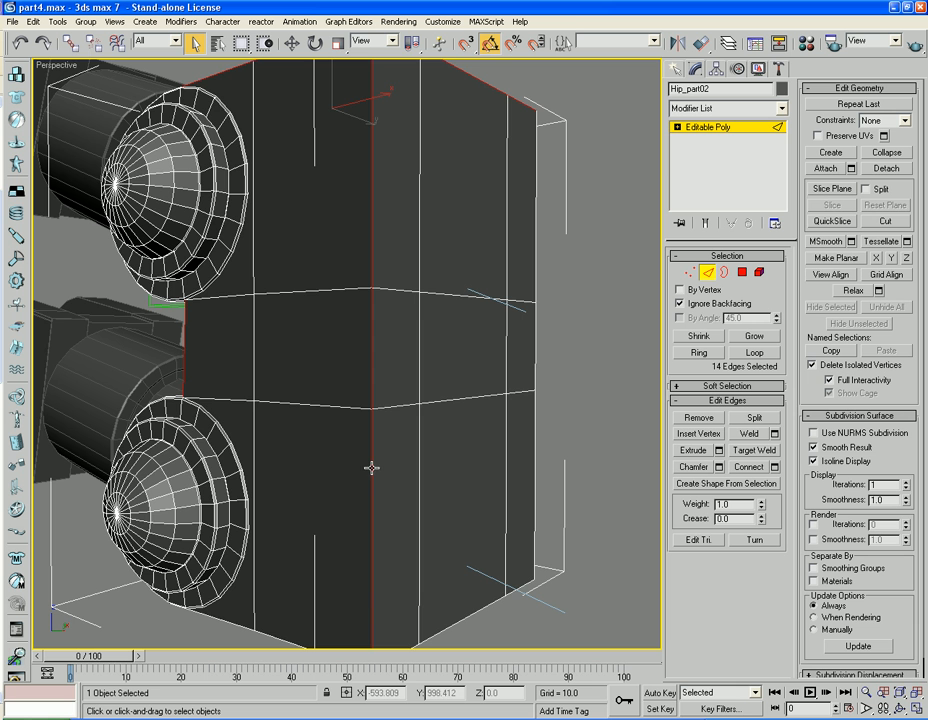
Step: Add the outer bottom edges along both sides and the flat end of the block to the selection
left_click(275, 635, "ctrl")
left_click(234, 642, "ctrl")
middle_click_drag(234, 642, 153, 524)
left_click(281, 525, "ctrl")
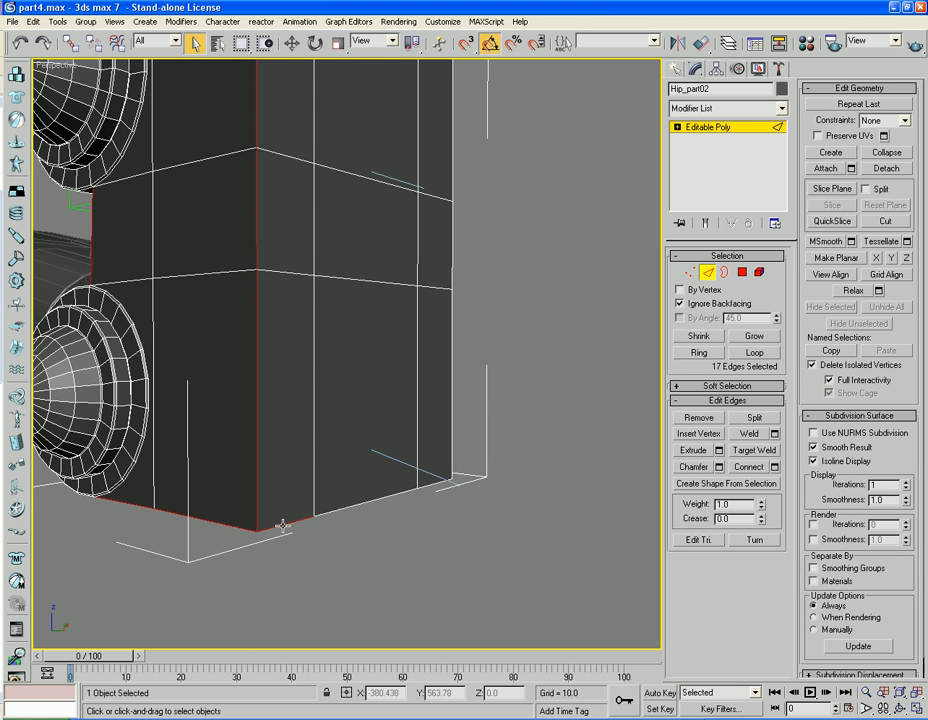
left_click(356, 501, "ctrl")
middle_click_drag(530, 479, 368, 476, "alt")
left_click(366, 479, "ctrl")
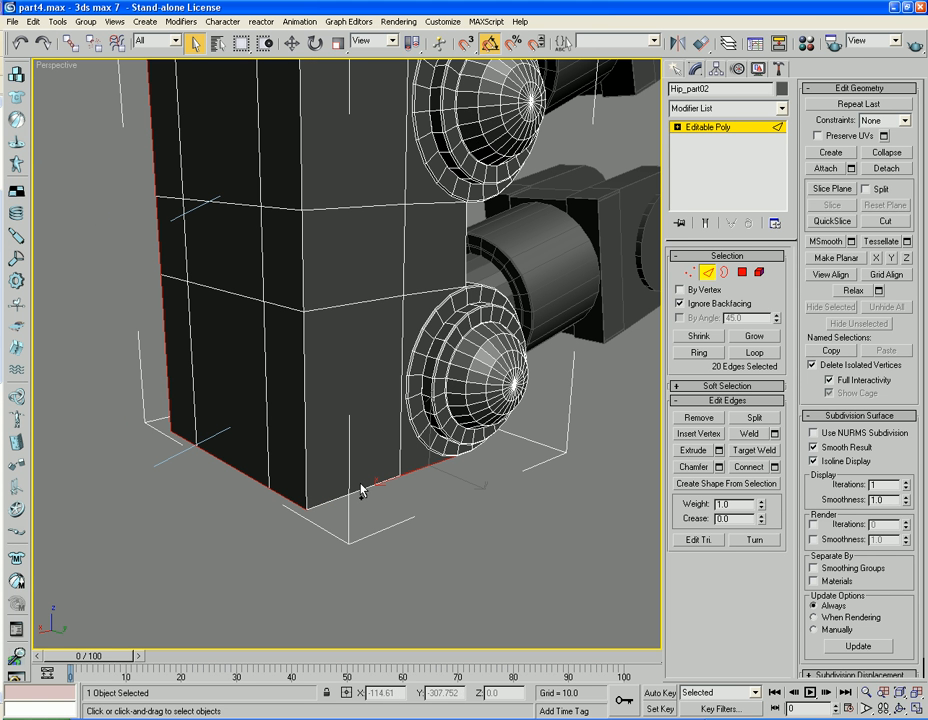
Step: Add the short vertical edge between the domes on the opposite side and that side's vertical corner edges to the selection
left_click(449, 297, "ctrl")
left_click(465, 254, "ctrl")
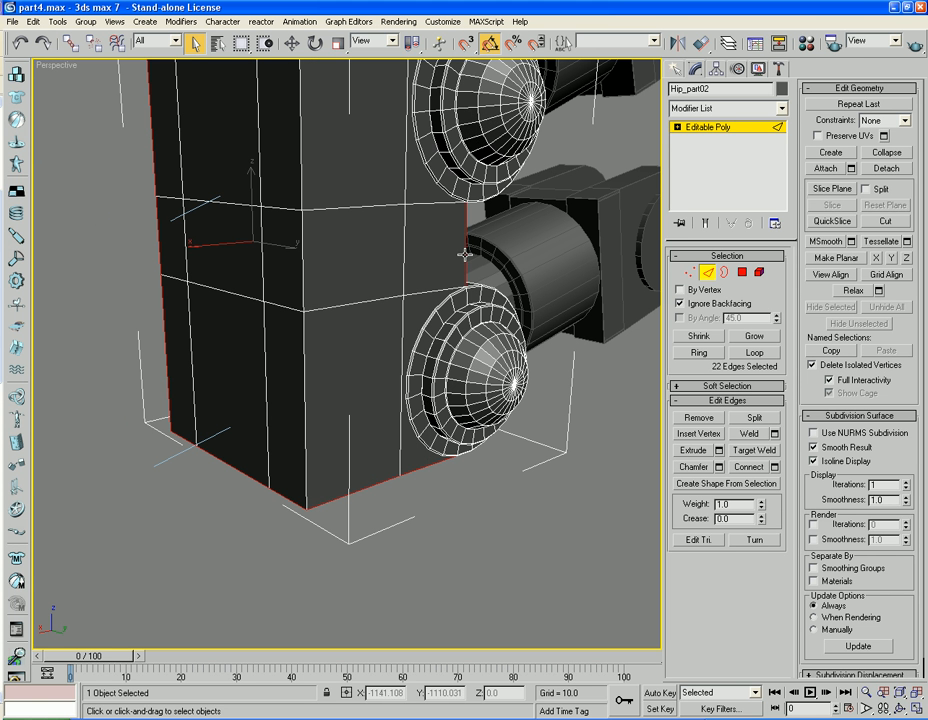
middle_click_drag(470, 221, 433, 437)
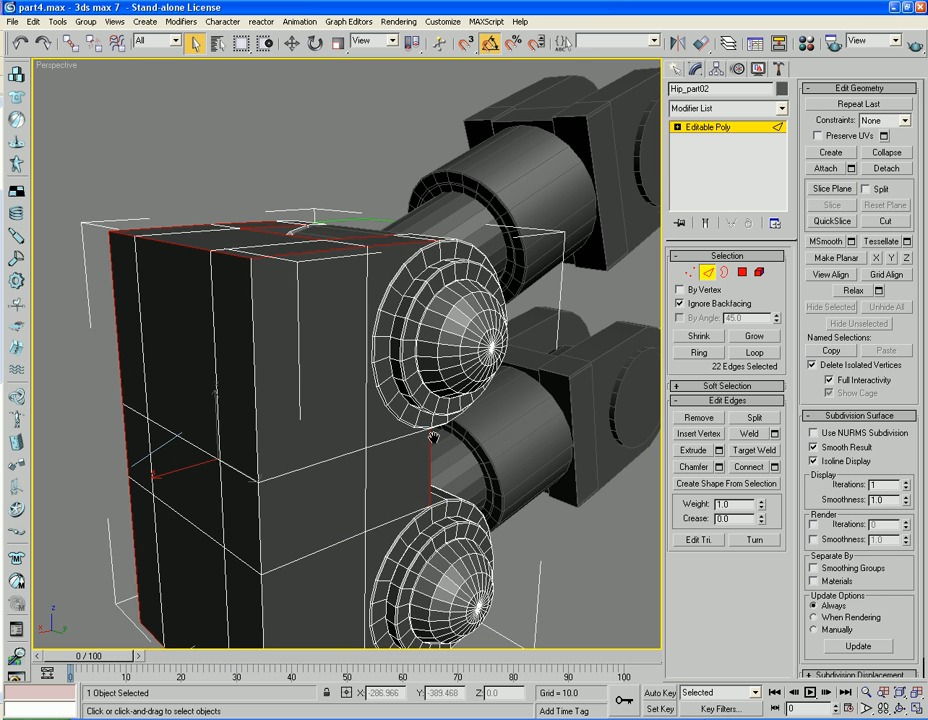
left_click(256, 357, "ctrl")
left_click(259, 498, "ctrl")
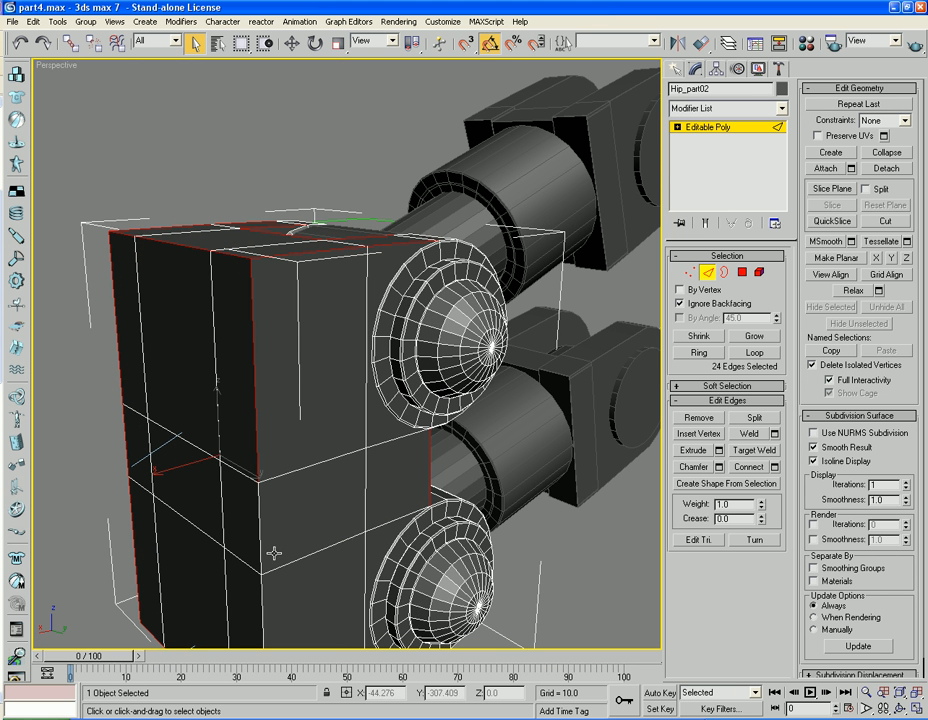
left_click(261, 542, "alt")
left_click(255, 548, "alt")
left_click(260, 552, "ctrl")
middle_click_drag(260, 552, 270, 421)
left_click(272, 466, "ctrl")
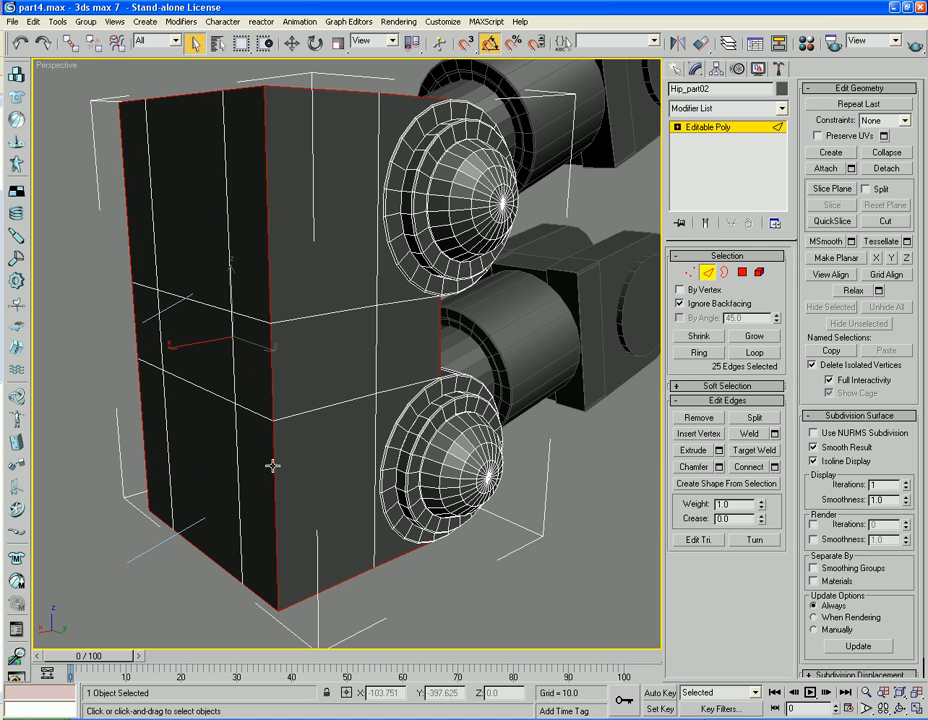
Step: Chamfer the selected outer edges of the block by 0.2
left_click(718, 466)
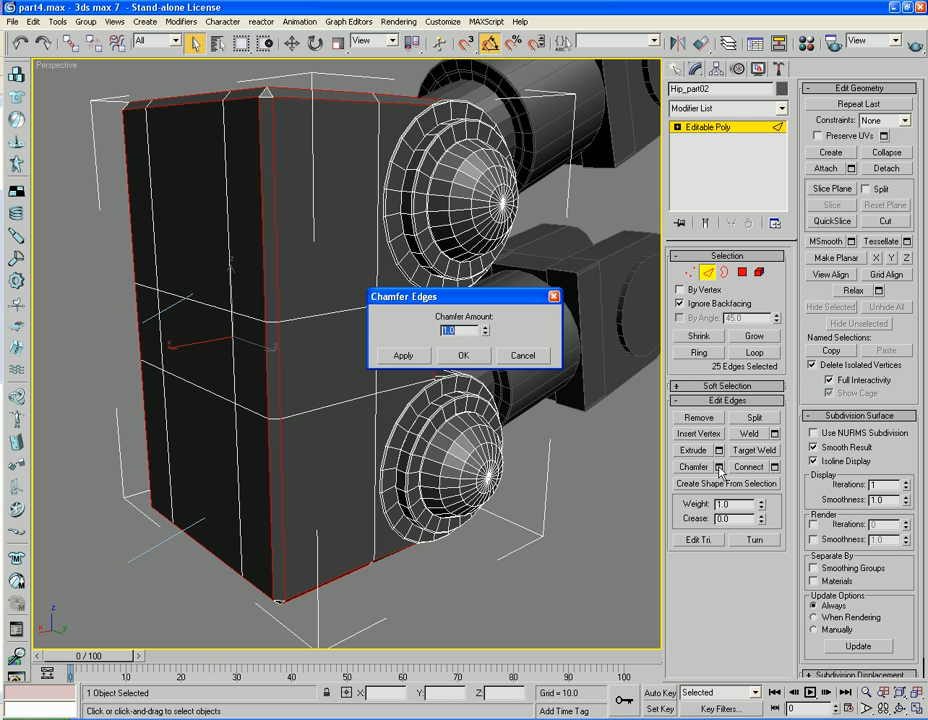
left_click_drag(486, 335, 499, 385)
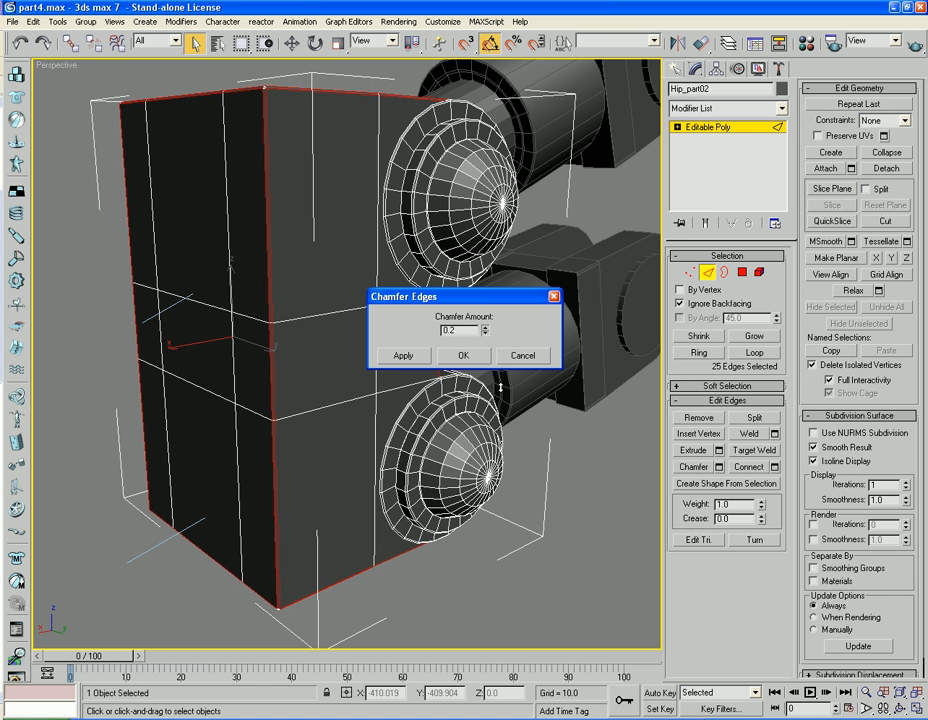
left_click(463, 355)
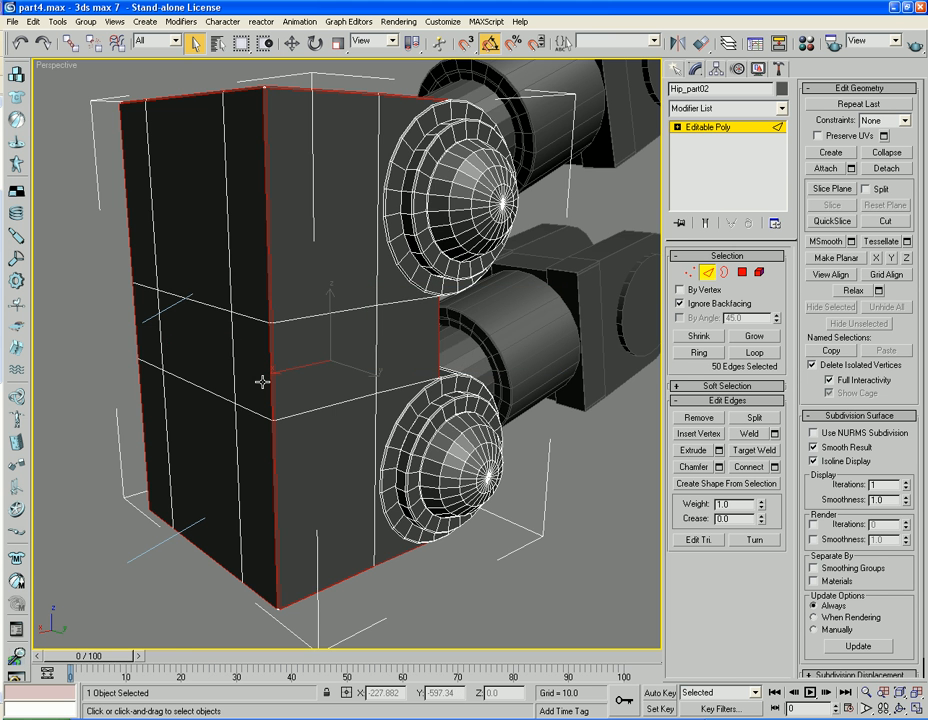
Step: Leave edge editing on Hip_part02 and unhide all objects of the leg
middle_click_drag(226, 446, 433, 407, "alt")
scroll(396, 429, "down", 5)
scroll(434, 407, "down", 10)
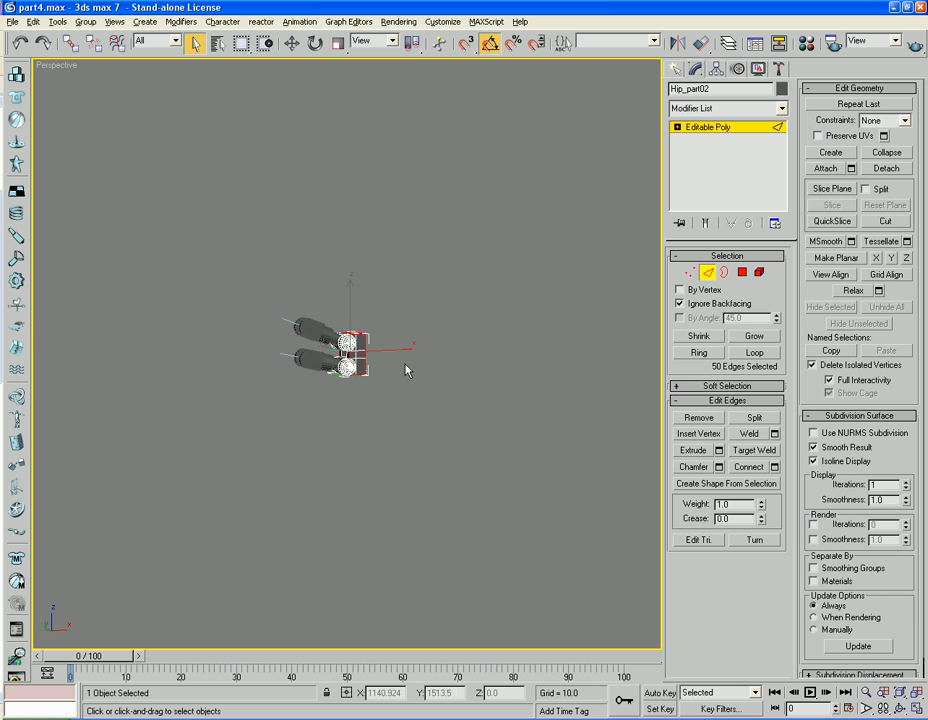
right_click(406, 360)
left_click(708, 273)
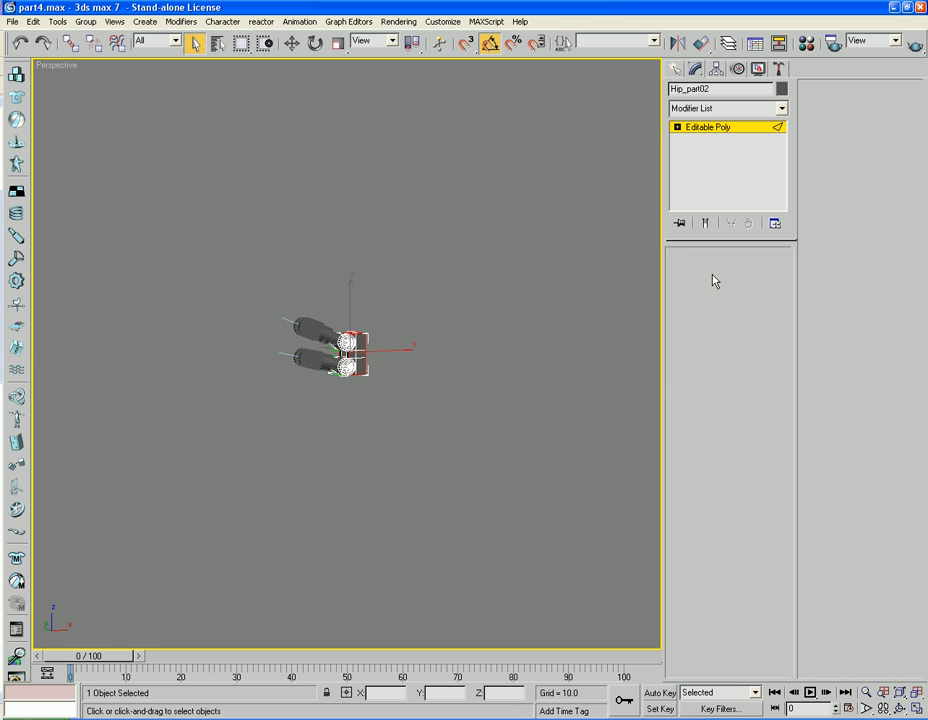
right_click(527, 337)
left_click(564, 299)
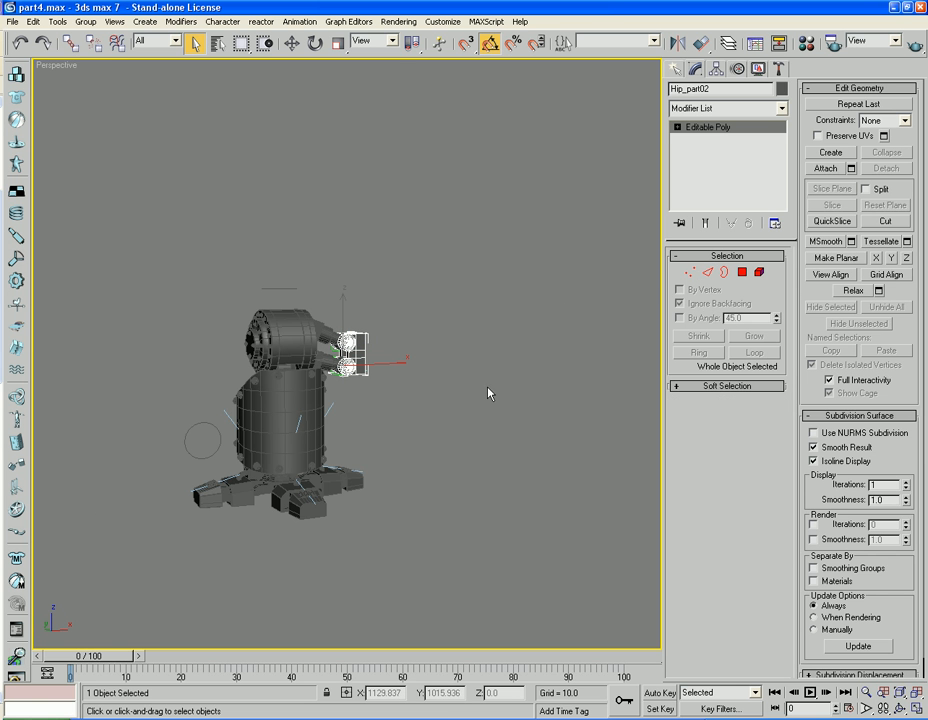
Step: Select the upper drum, pistons and hip block together, hide all unselected objects, and clear the selection
middle_click_drag(489, 390, 412, 391, "alt")
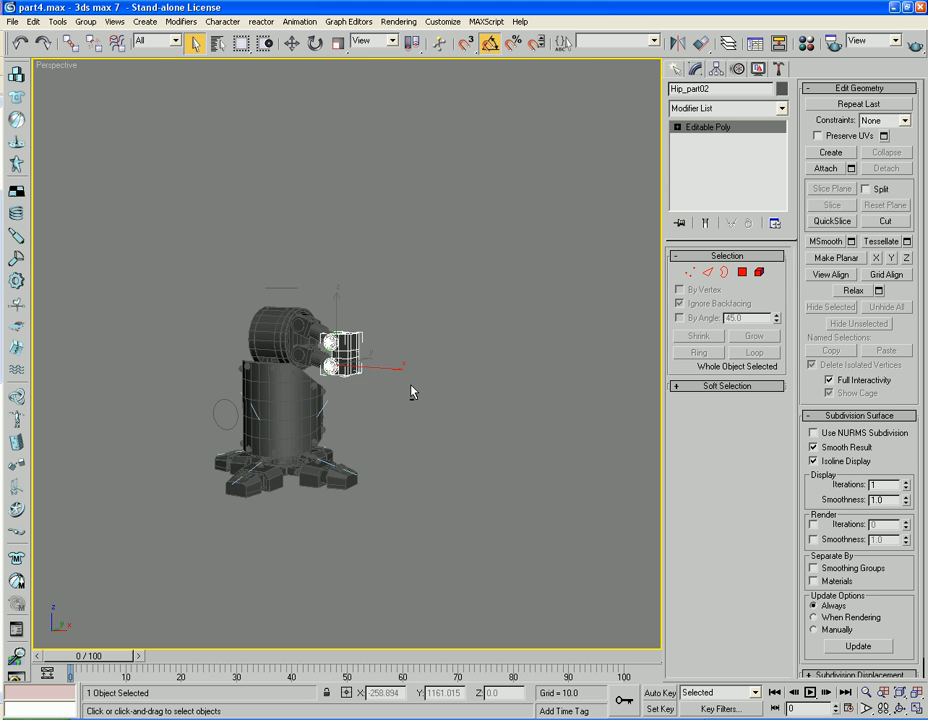
scroll(412, 391, "up", 5)
scroll(500, 404, "up", 2)
middle_click_drag(500, 404, 430, 366, "alt")
mouse_move(362, 351)
middle_mouse_down("alt")
mouse_move(499, 383)
mouse_move(367, 373)
middle_mouse_up("alt")
left_click(677, 70)
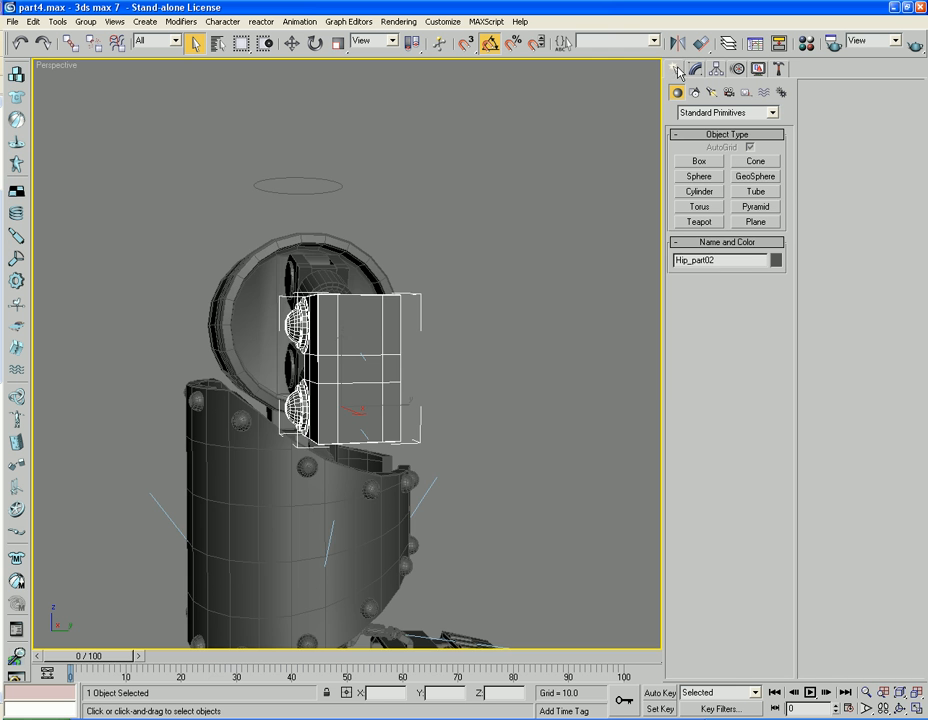
middle_click_drag(478, 279, 483, 327, "alt")
left_click(482, 327)
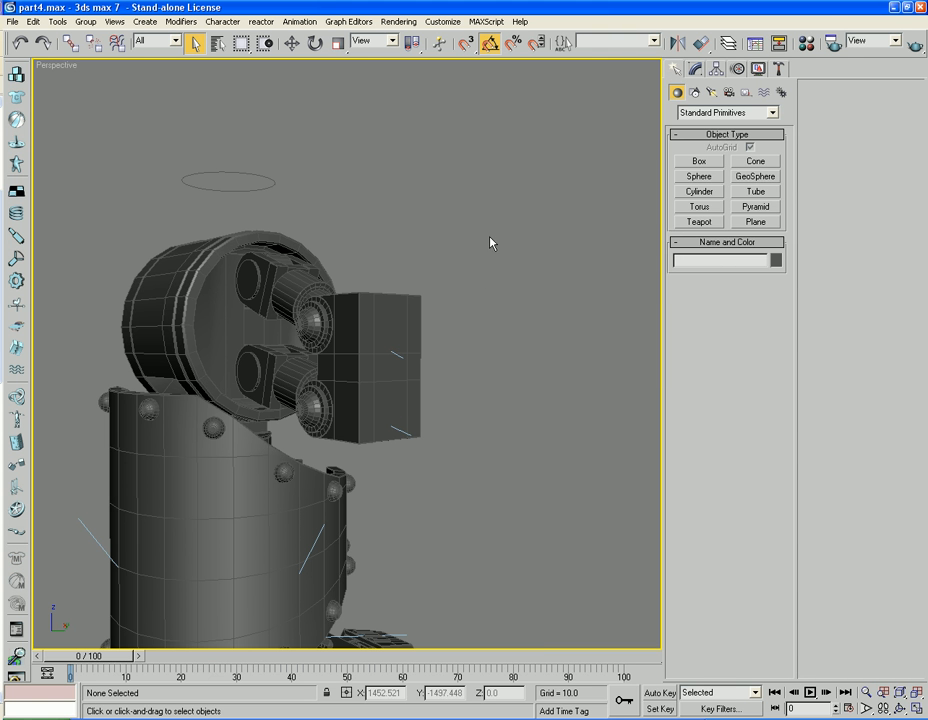
left_click_drag(487, 201, 249, 406)
right_click(276, 348)
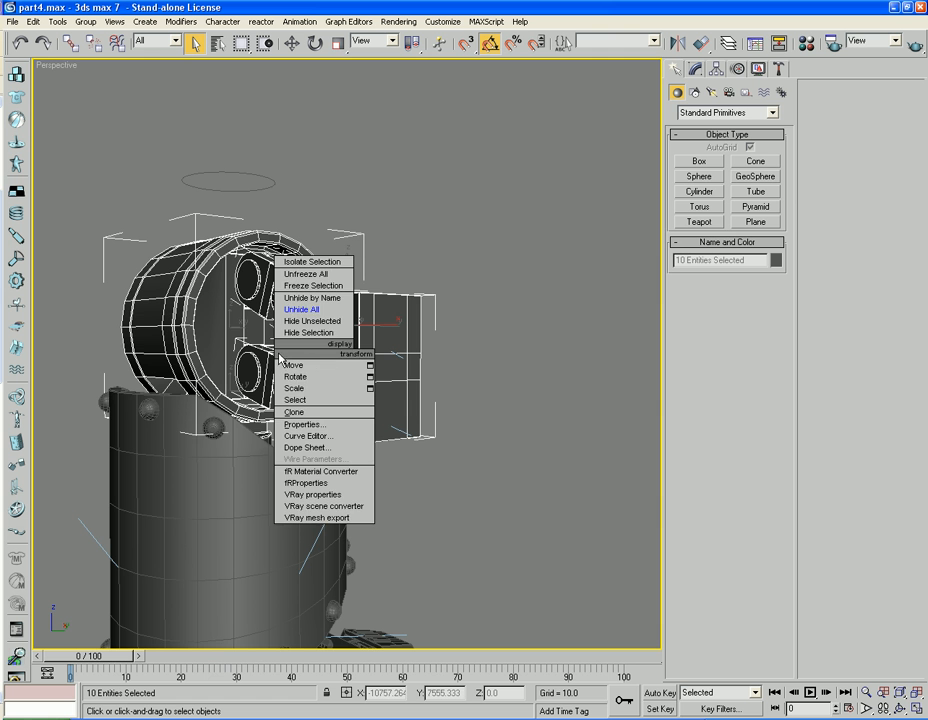
left_click(346, 330)
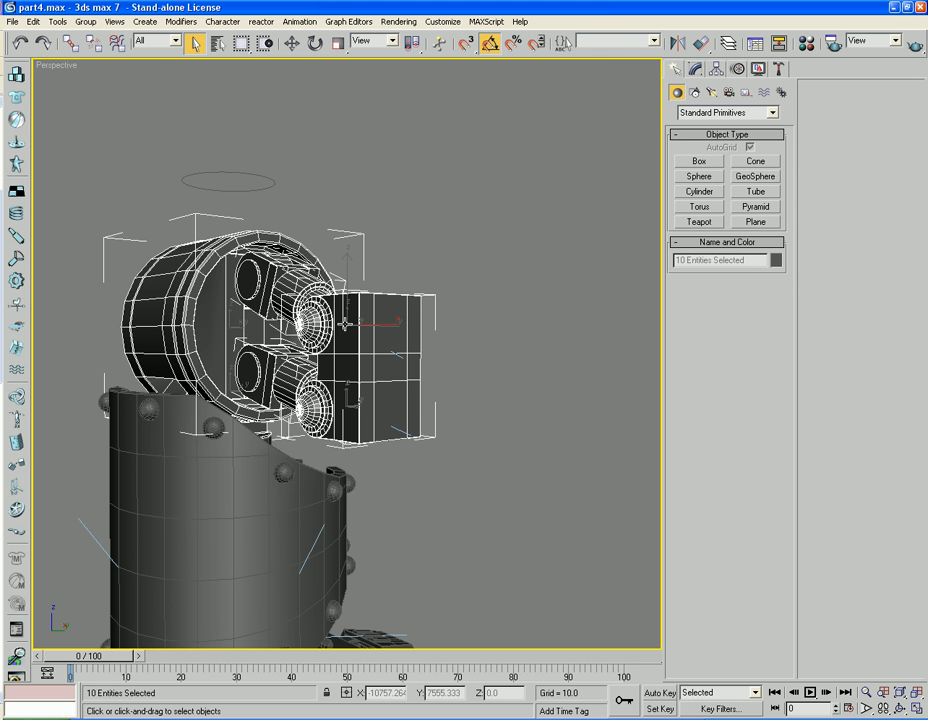
left_click(491, 375)
Step: Create a cylinder with a radius of about 46.5 on the hip block's flat end face, extending away from the pistons
middle_click_drag(491, 375, 520, 360, "alt")
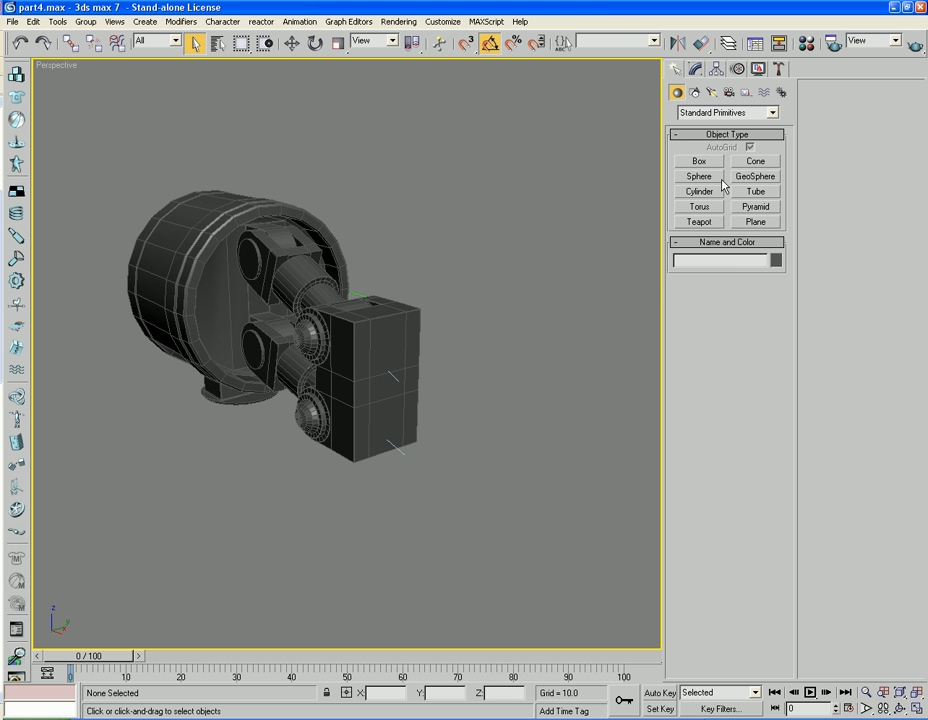
left_click(699, 191)
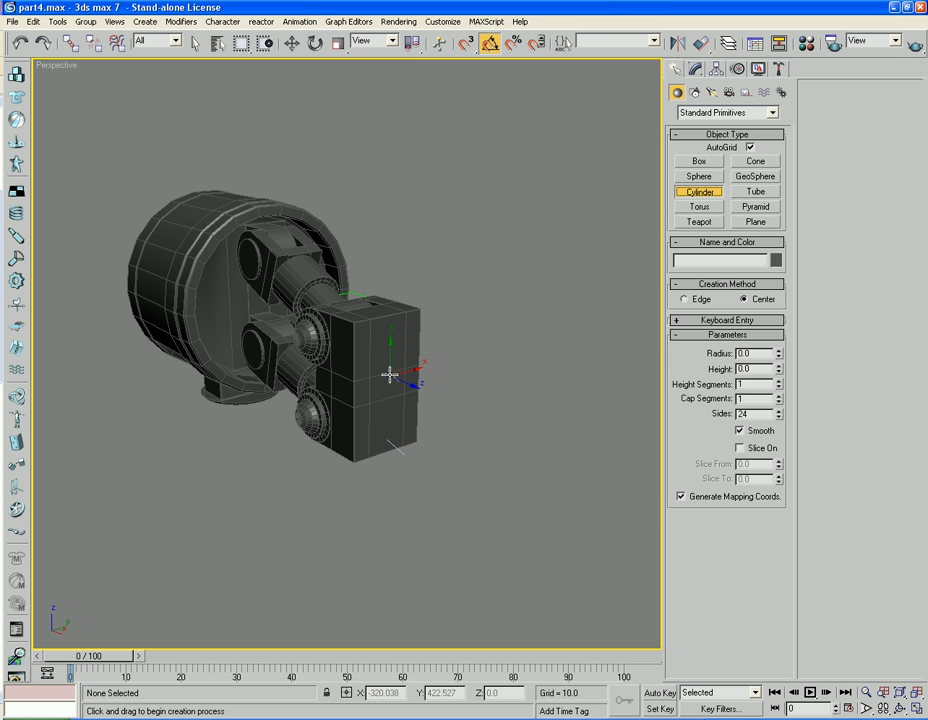
left_click_drag(390, 374, 391, 480)
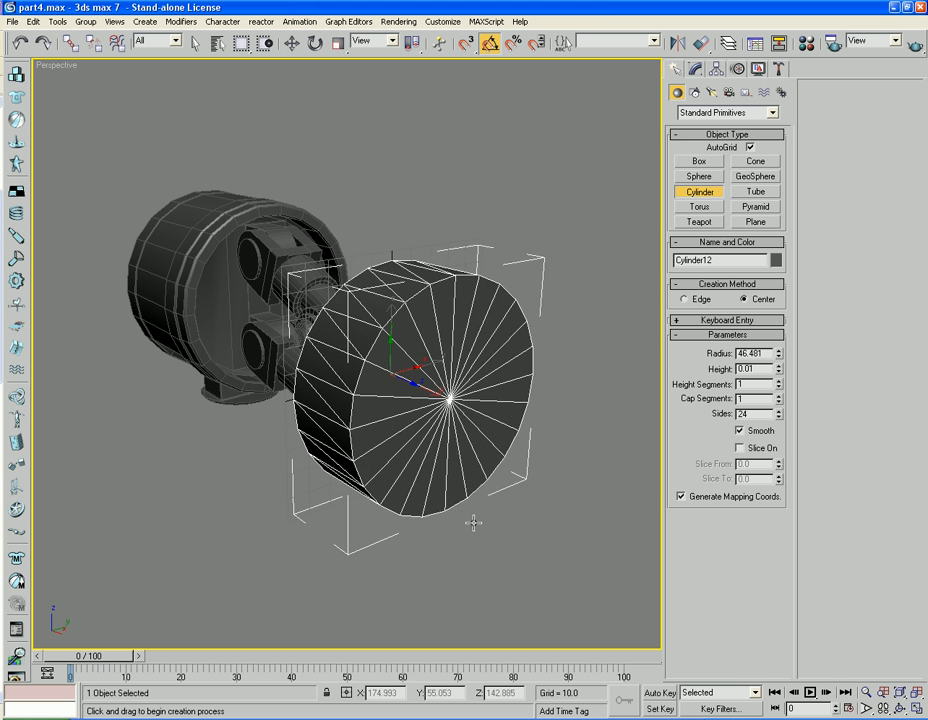
left_click(562, 565)
right_click(269, 519)
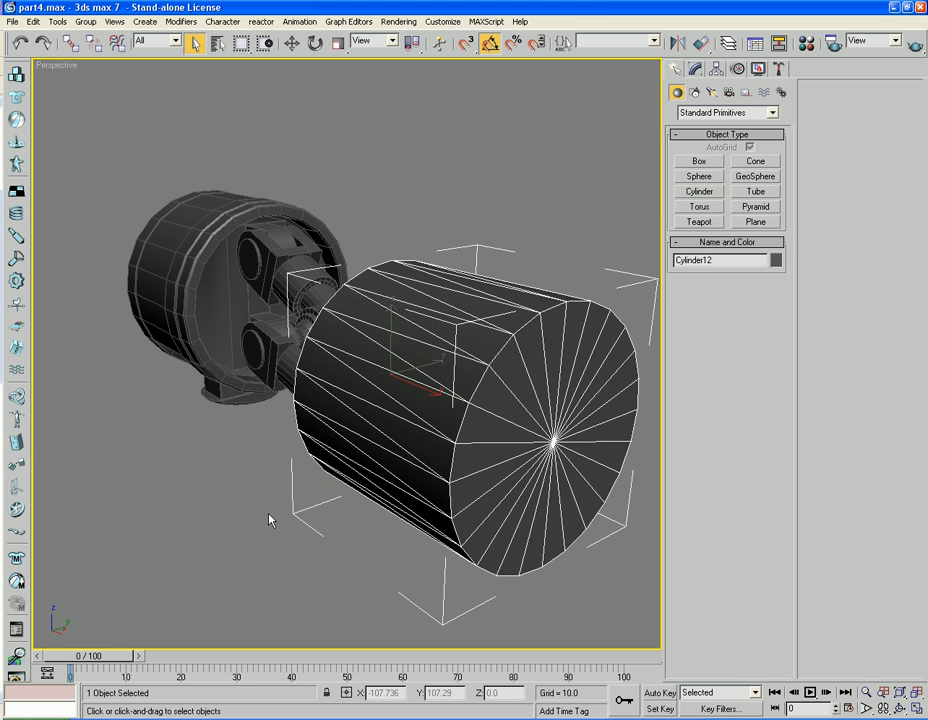
Step: Move the large cylinder about 15.8 units along X toward the pistons, so it overlaps the hip block
middle_click_drag(269, 519, 356, 516, "alt")
left_click(291, 43)
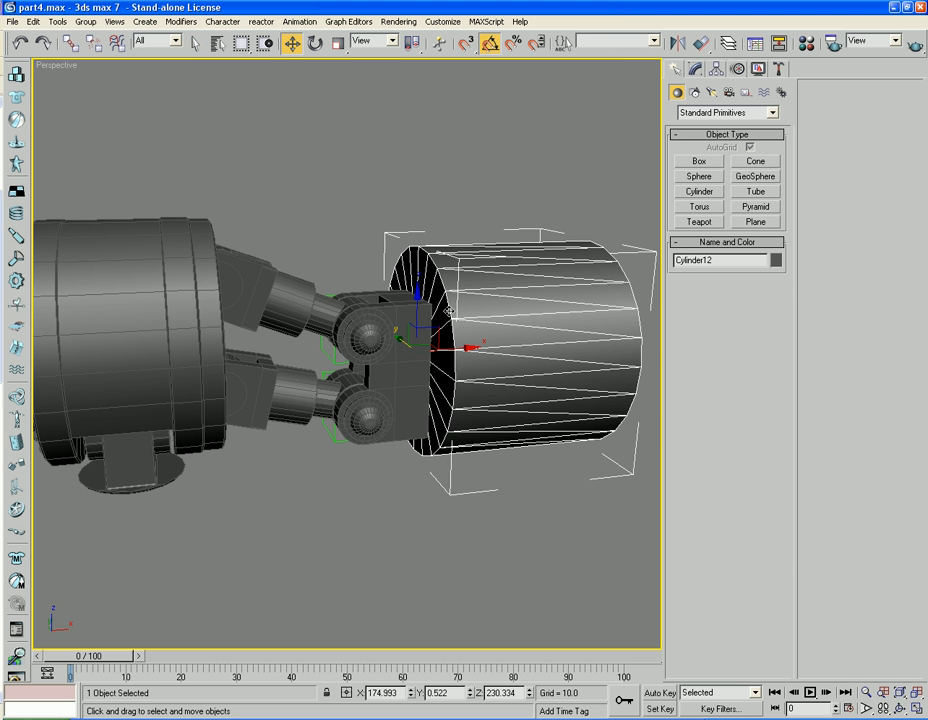
left_click_drag(461, 359, 430, 342)
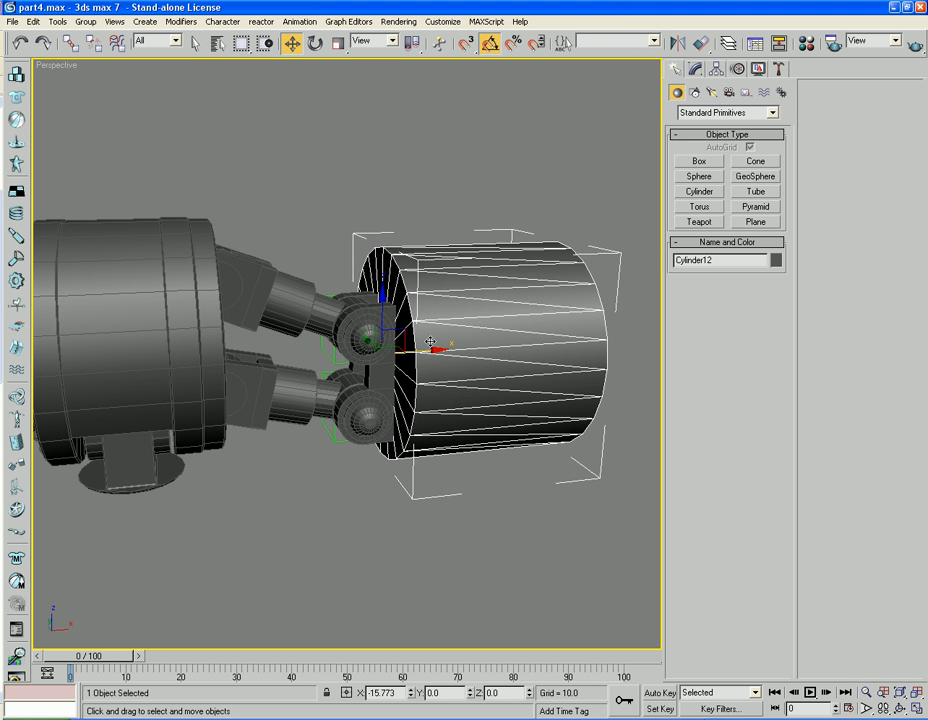
Step: Slice the cylinder into its lower half by enabling slicing with Slice To set to 180
middle_click_drag(430, 342, 421, 399, "alt")
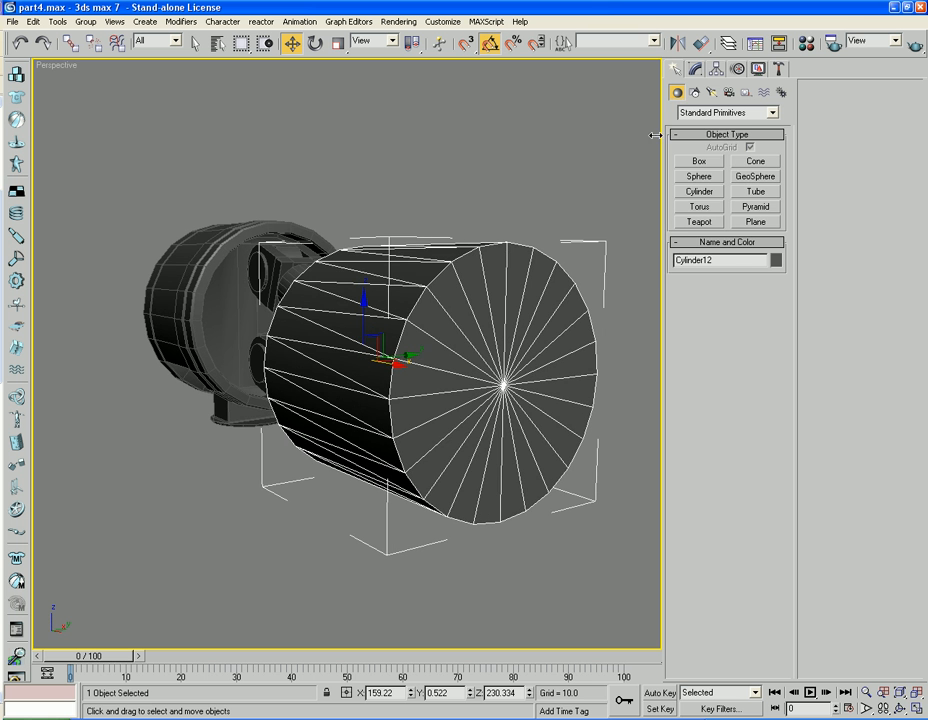
left_click(696, 68)
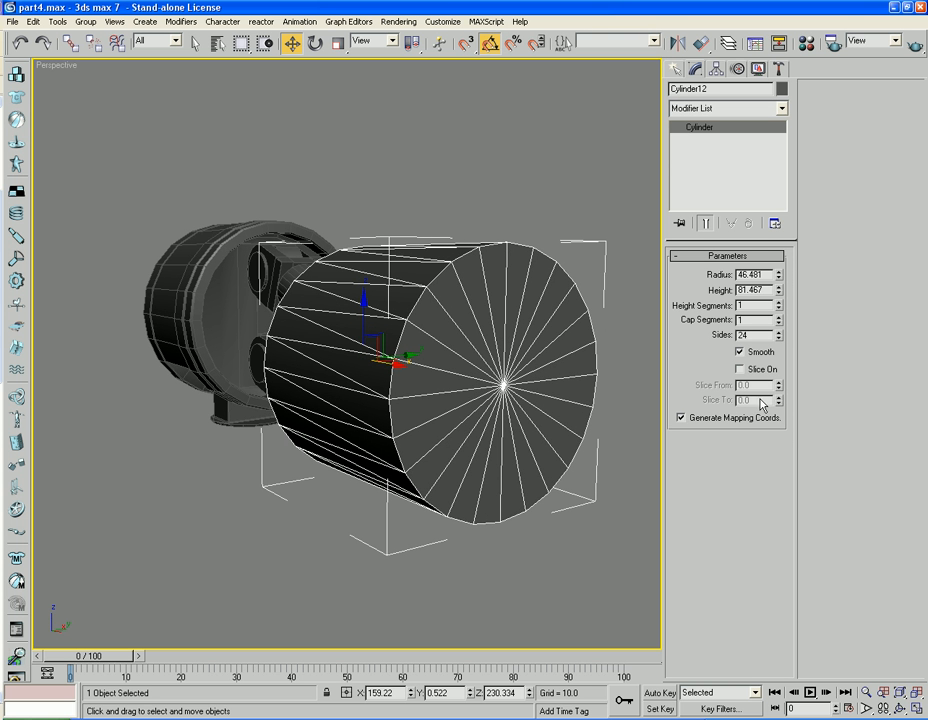
left_click(740, 369)
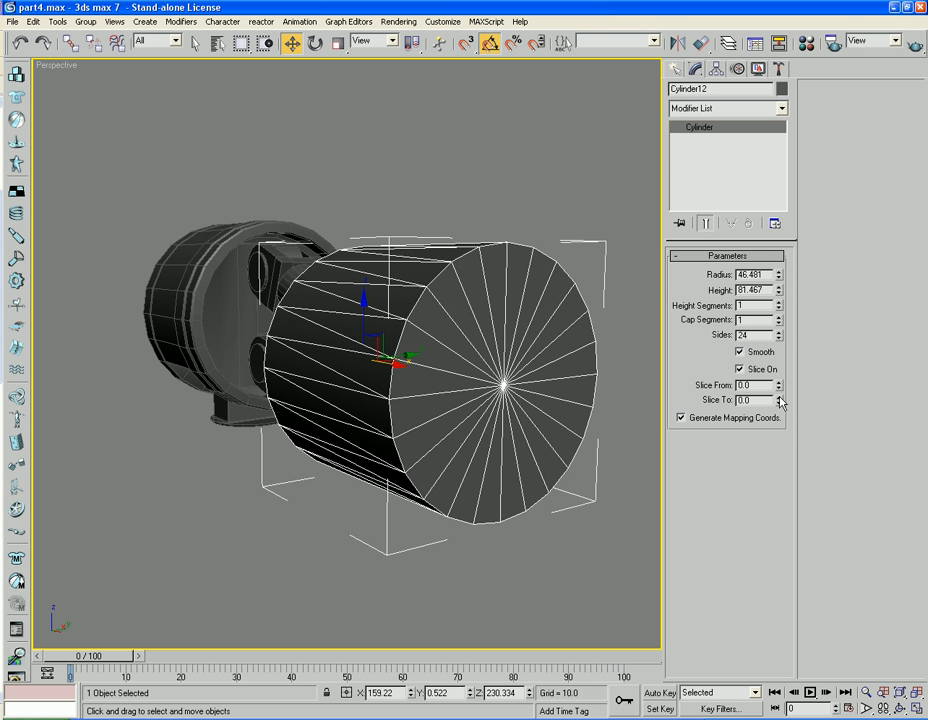
left_click_drag(780, 402, 775, 137)
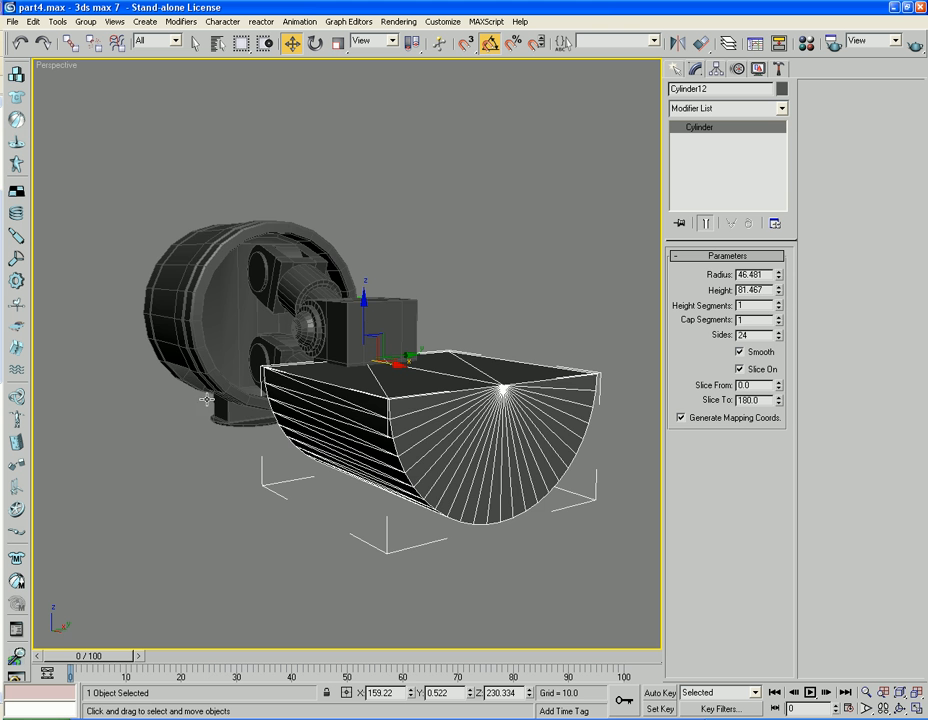
Step: Convert the half cylinder to an editable poly
middle_click_drag(206, 399, 171, 435, "alt")
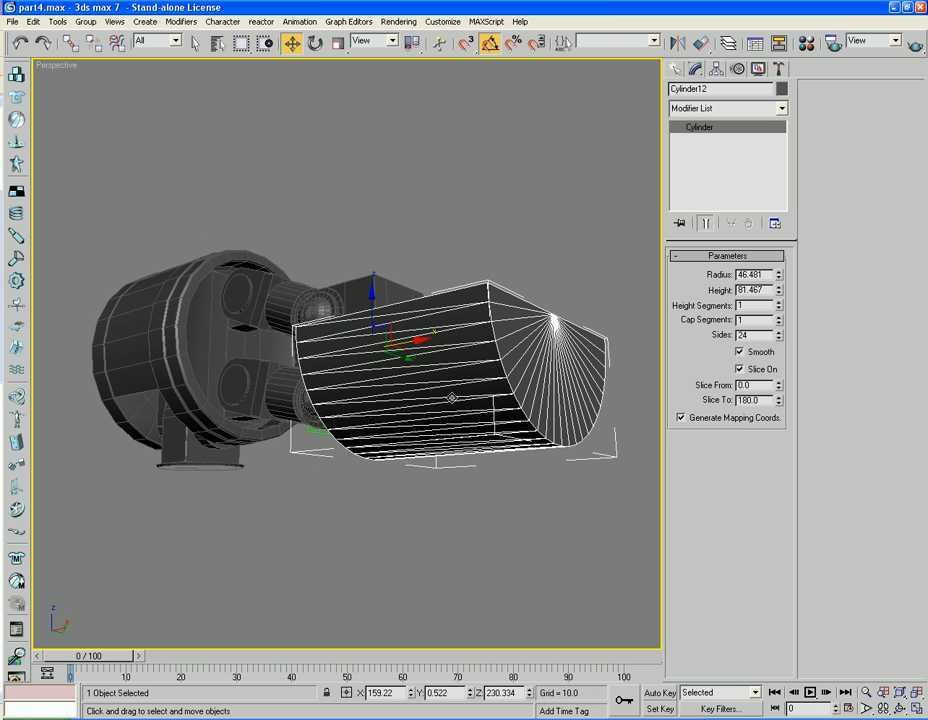
middle_click_drag(452, 398, 557, 421, "alt")
right_click(557, 421)
mouse_move(547, 548)
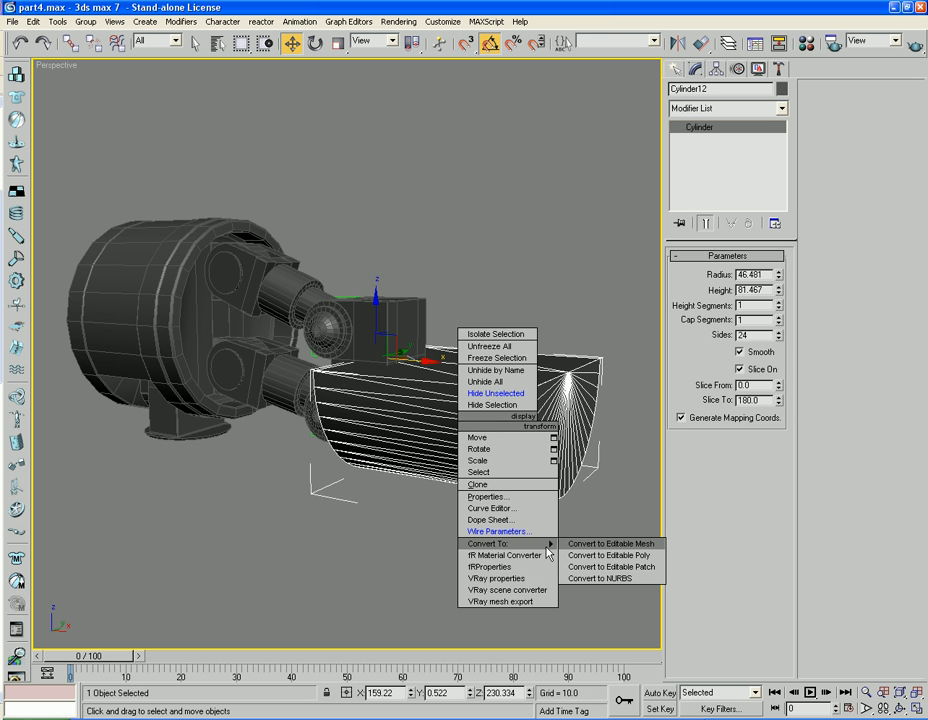
left_click(580, 555)
Step: Connect all lengthwise edges of the half cylinder and chamfer the new loop into two loops near its ends
middle_click_drag(570, 550, 572, 432, "alt")
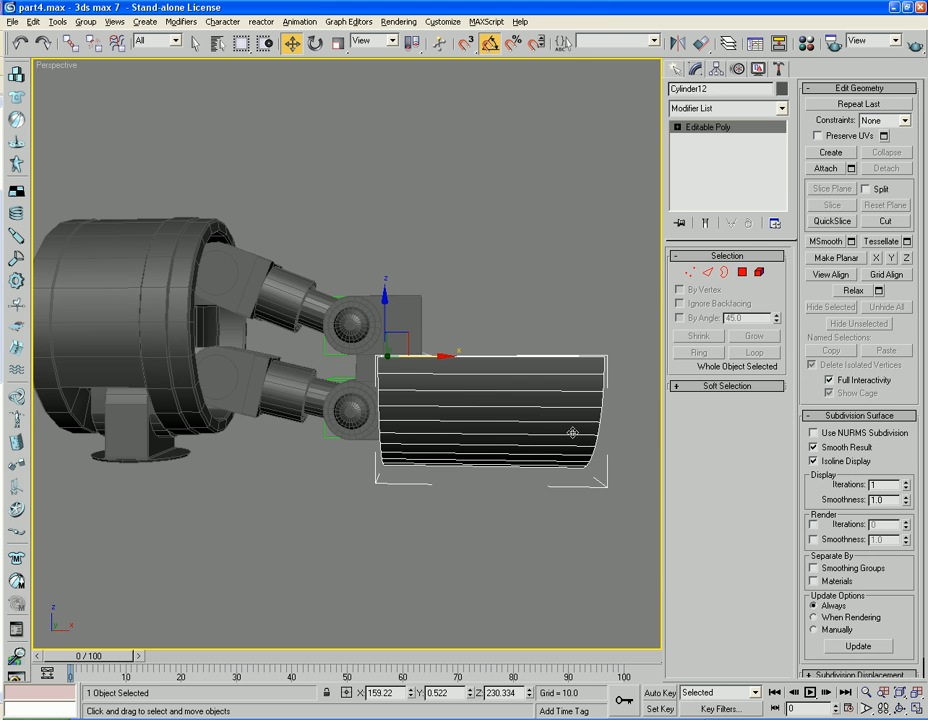
key("2")
left_click_drag(474, 373, 532, 542)
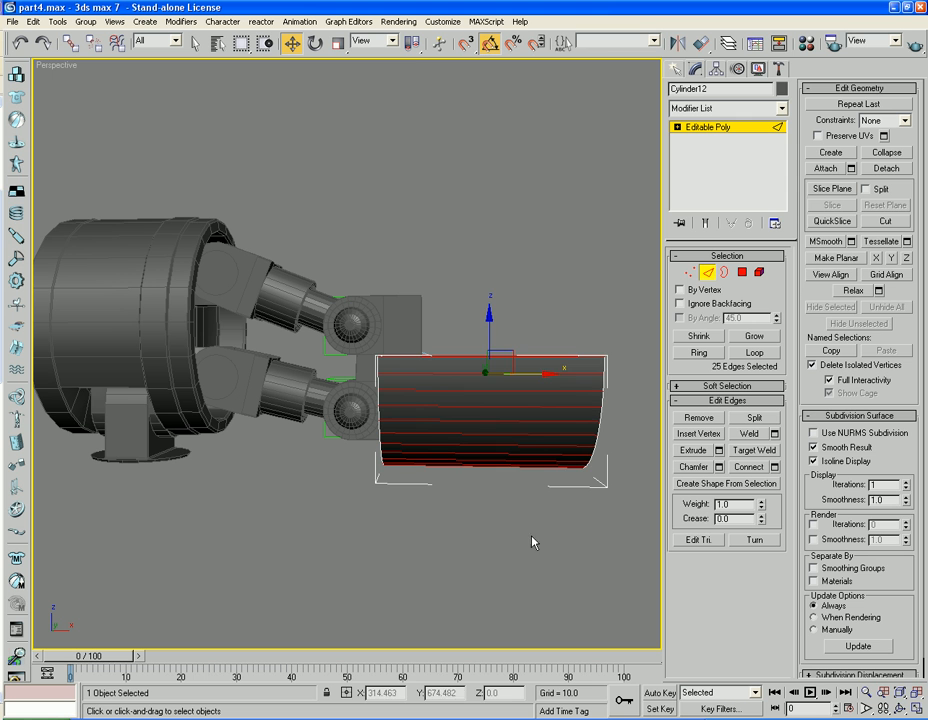
left_click(748, 466)
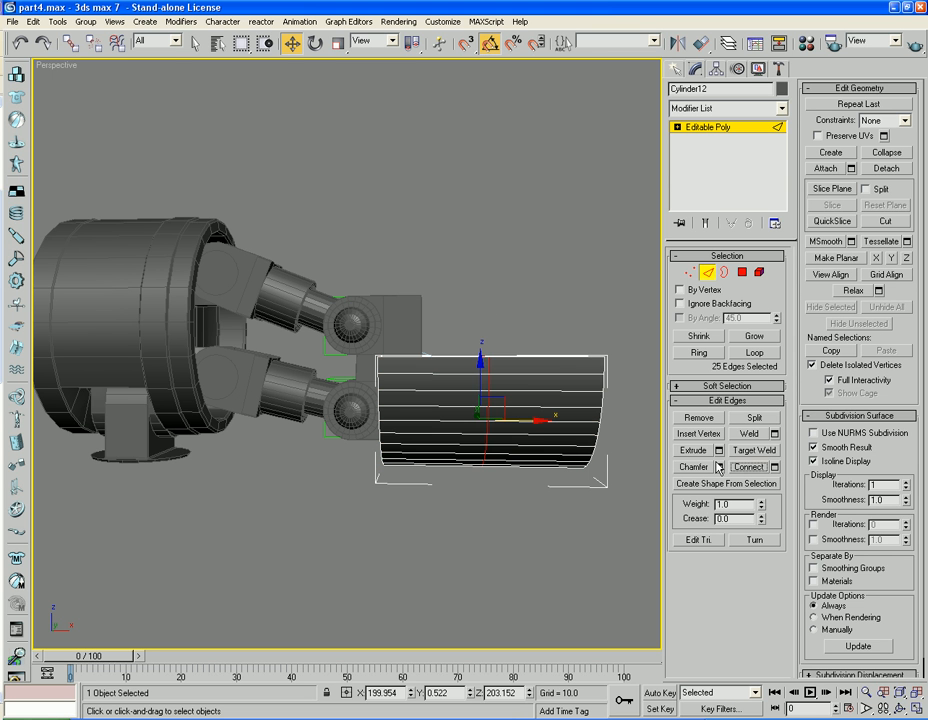
left_click(696, 467)
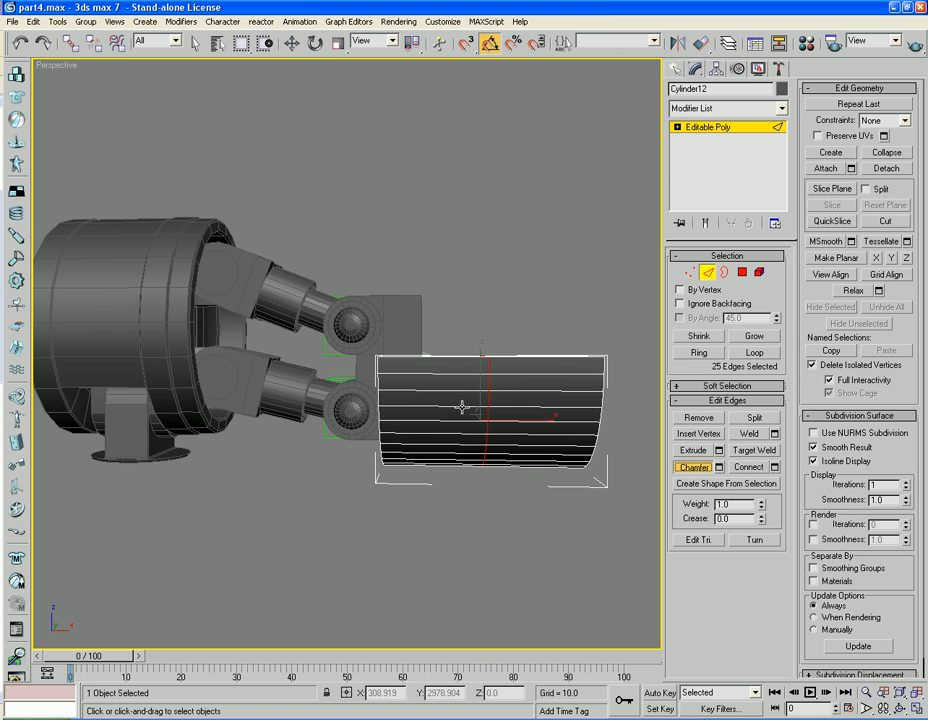
left_click_drag(489, 411, 494, 290)
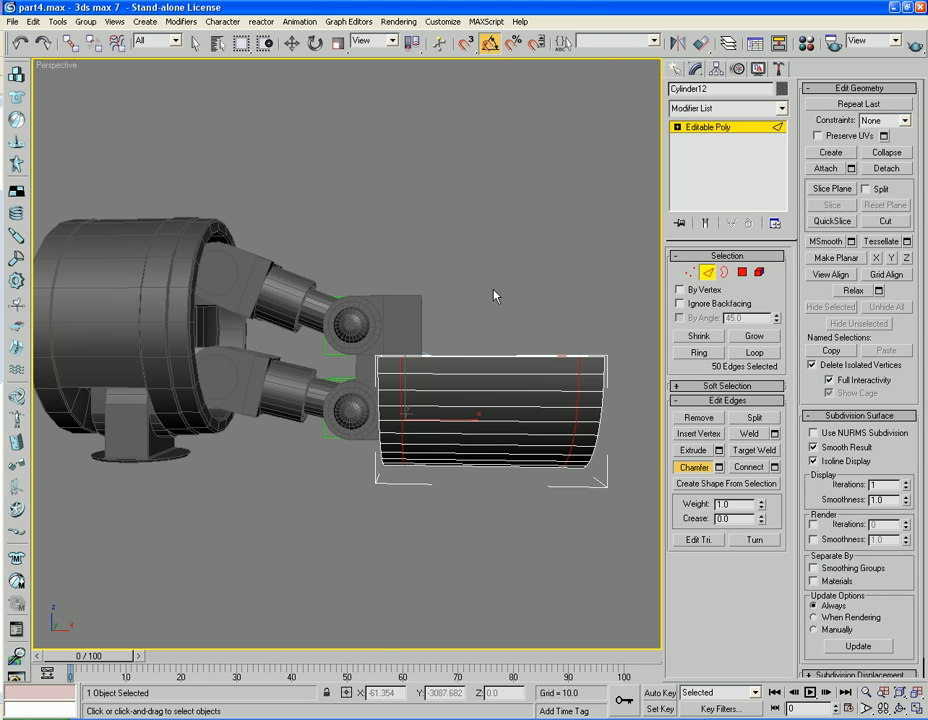
Step: Select seven alternating middle strips between the two loops, from one side around the underside of the half cylinder
mouse_move(494, 295)
middle_mouse_down("alt")
mouse_move(493, 336)
mouse_move(466, 323)
mouse_move(428, 329)
mouse_move(501, 298)
mouse_move(493, 296)
middle_mouse_up("alt")
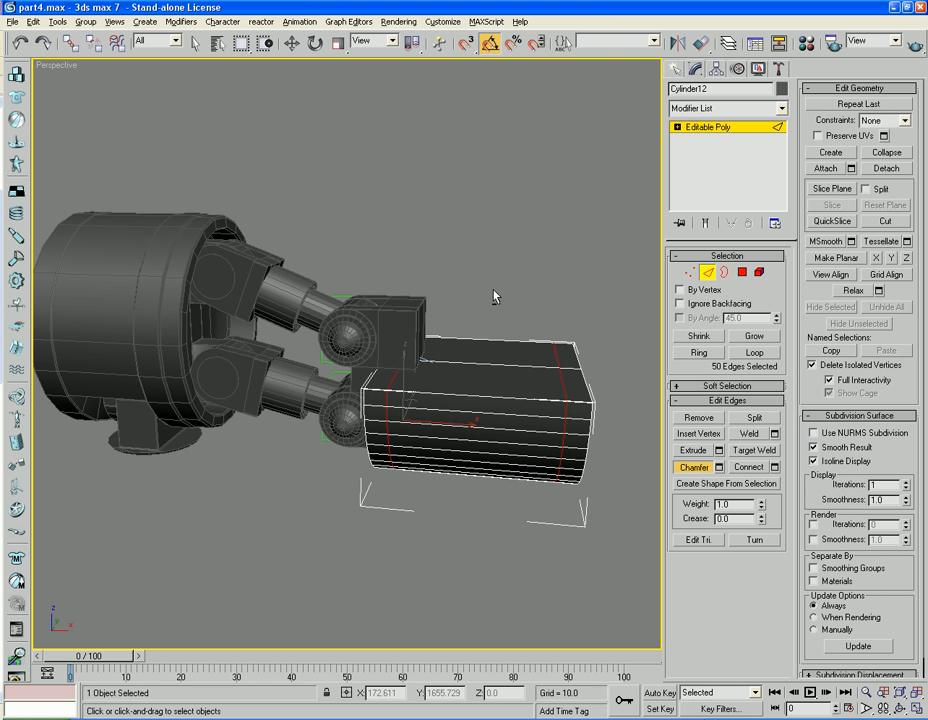
middle_click_drag(494, 296, 478, 302, "alt")
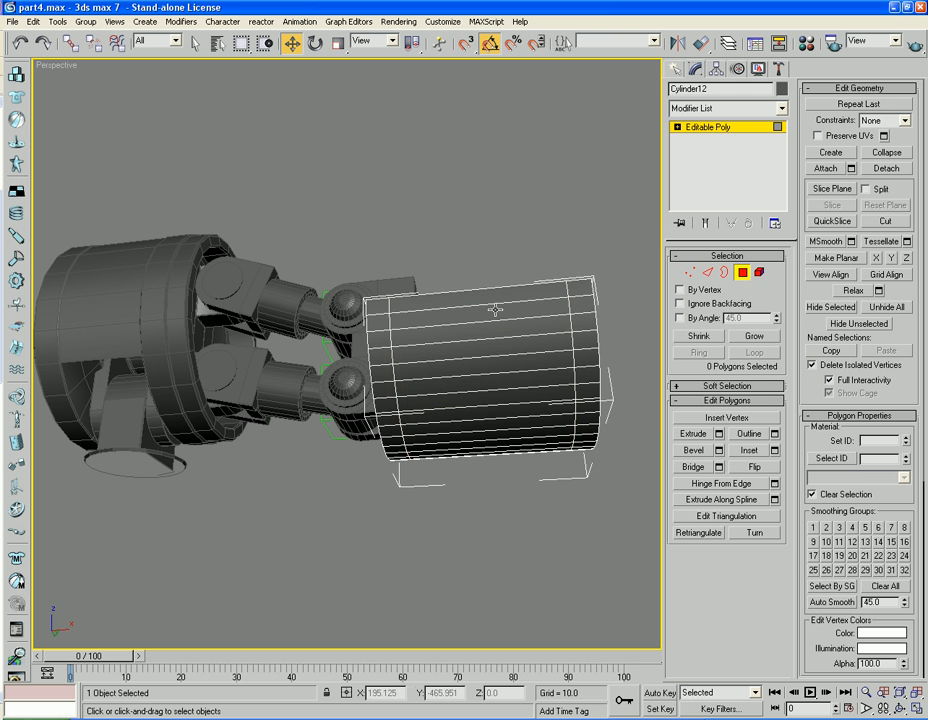
left_click(498, 318)
left_click(497, 353, "ctrl")
left_click(503, 381, "ctrl")
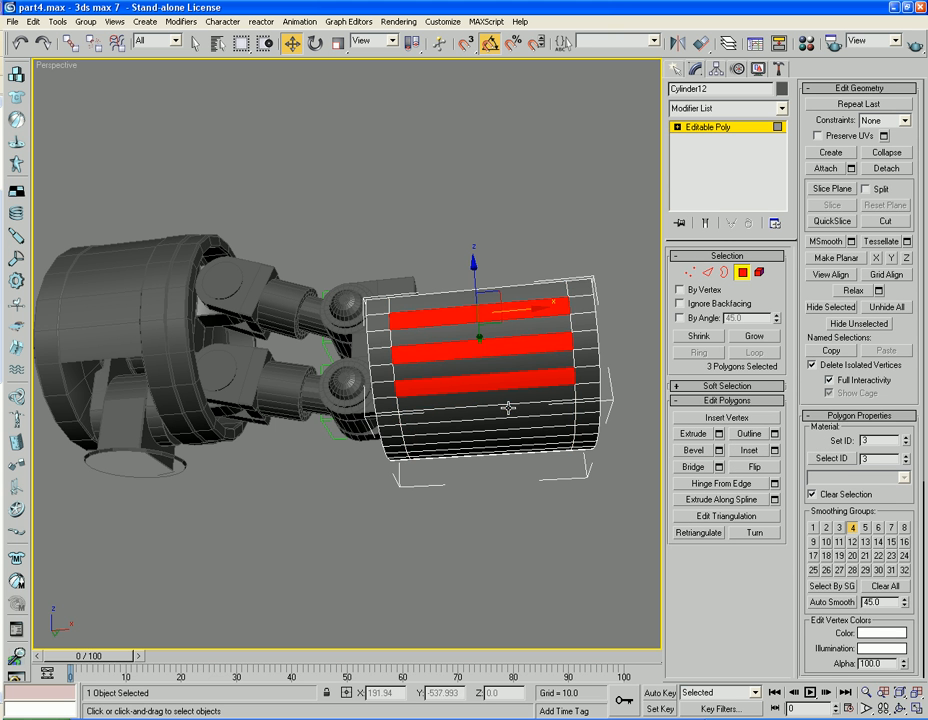
left_click(508, 405, "ctrl")
middle_click_drag(543, 464, 464, 331, "alt")
left_click(435, 280, "ctrl")
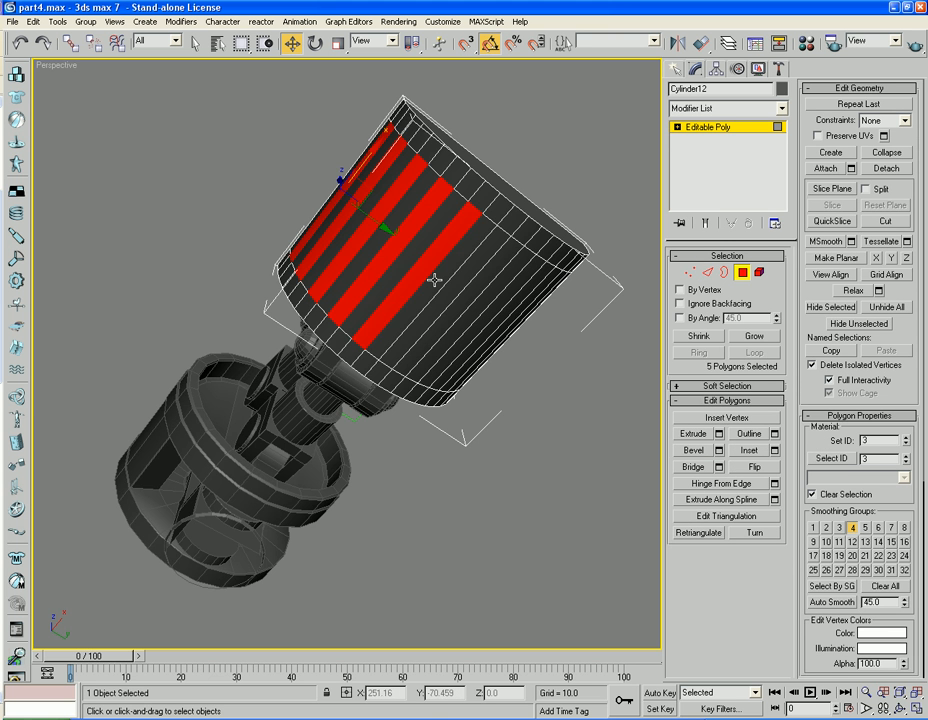
left_click(443, 293, "ctrl")
left_click(488, 300, "ctrl")
Step: Add four more middle strips on the opposite side of the curved surface to the polygon selection
middle_click_drag(488, 300, 438, 340, "alt")
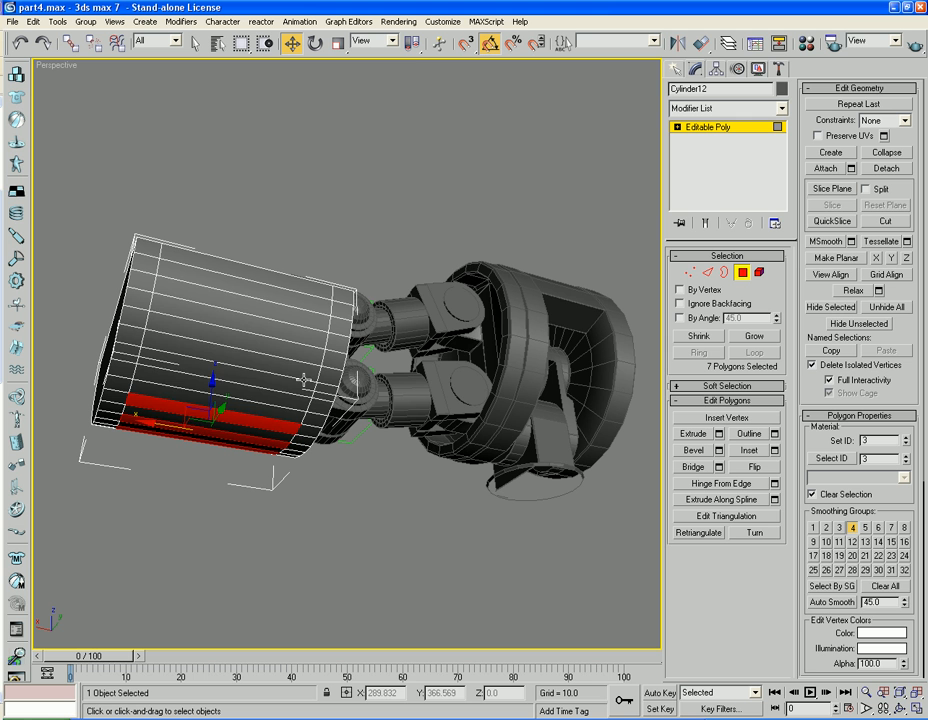
left_click(228, 372, "ctrl")
left_click(176, 345, "ctrl")
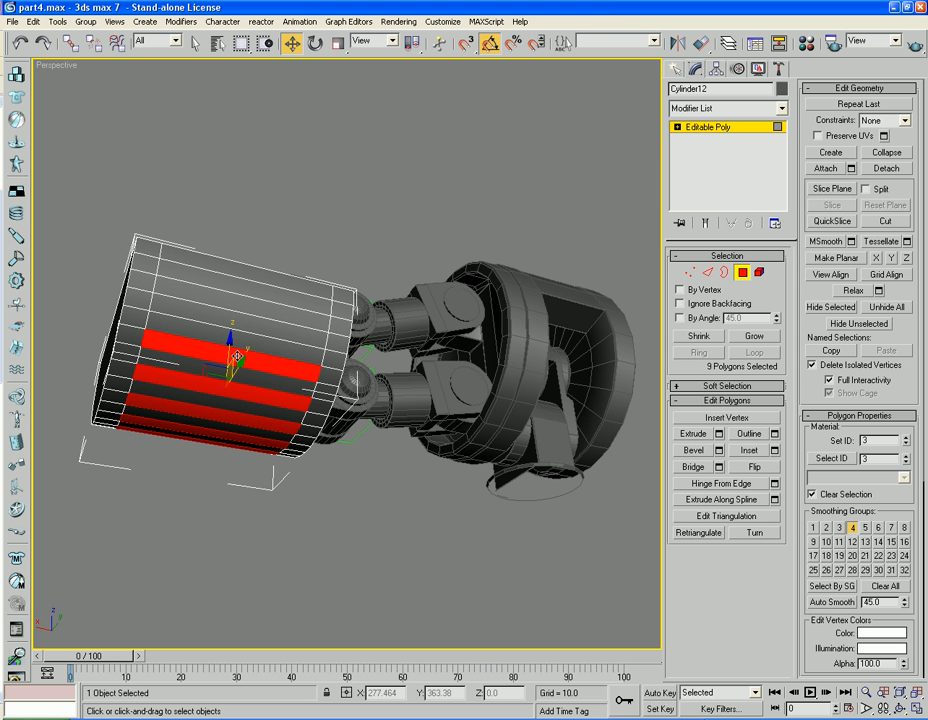
left_click(242, 314, "ctrl")
left_click(243, 304, "ctrl")
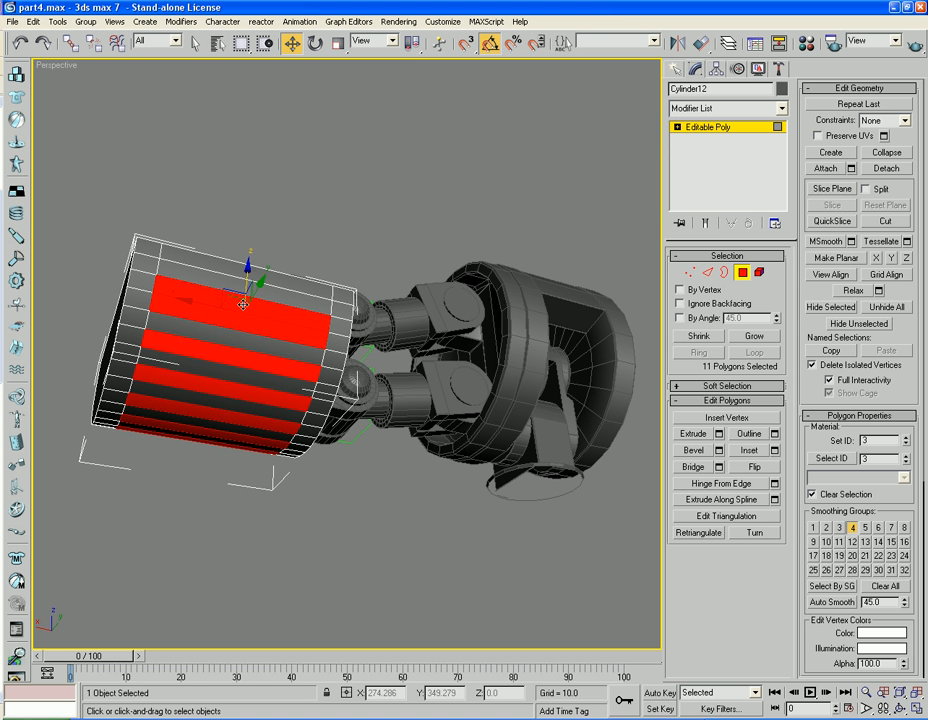
middle_click_drag(243, 304, 366, 305, "alt")
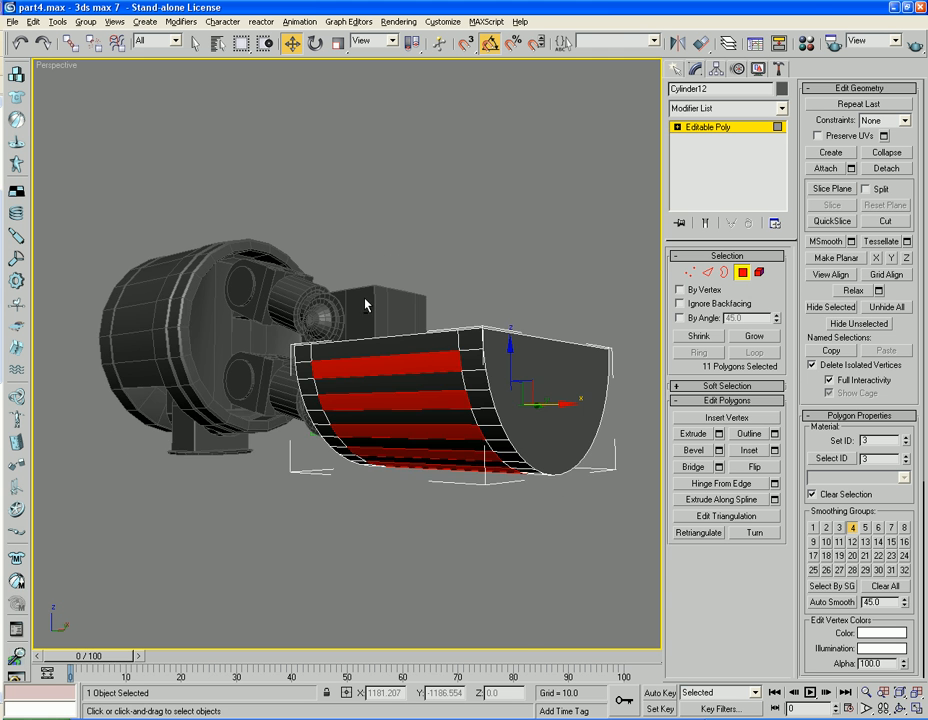
Step: Bevel the selected strips slightly inward with a height of -0.32 and an outline amount of -0.67
scroll(365, 305, "up", 3)
left_click(718, 450)
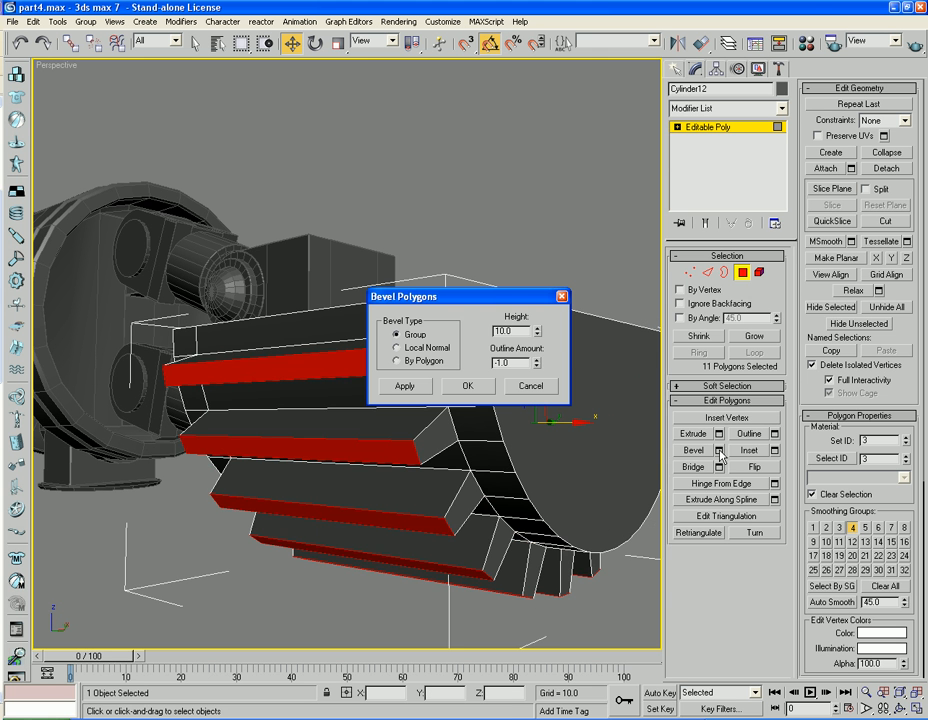
left_click_drag(537, 336, 545, 412)
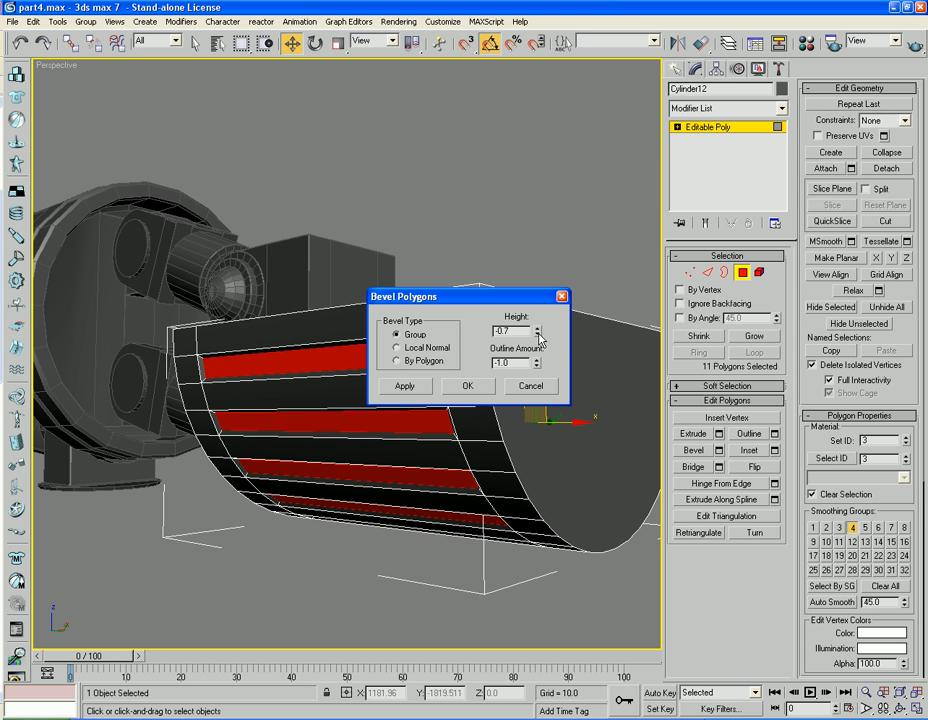
left_click_drag(536, 368, 535, 302)
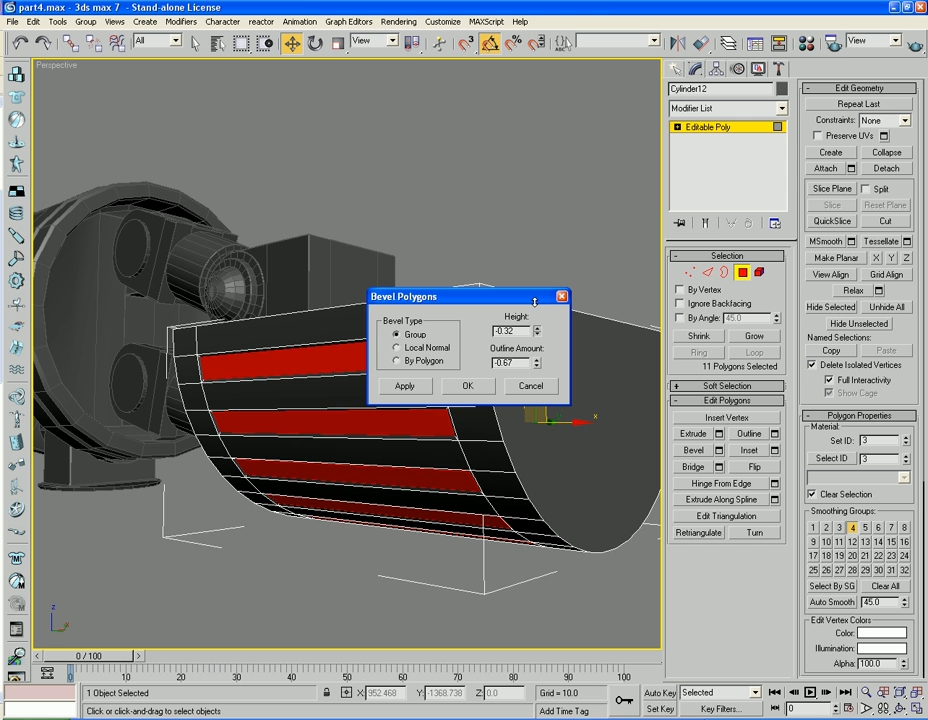
left_click(416, 388)
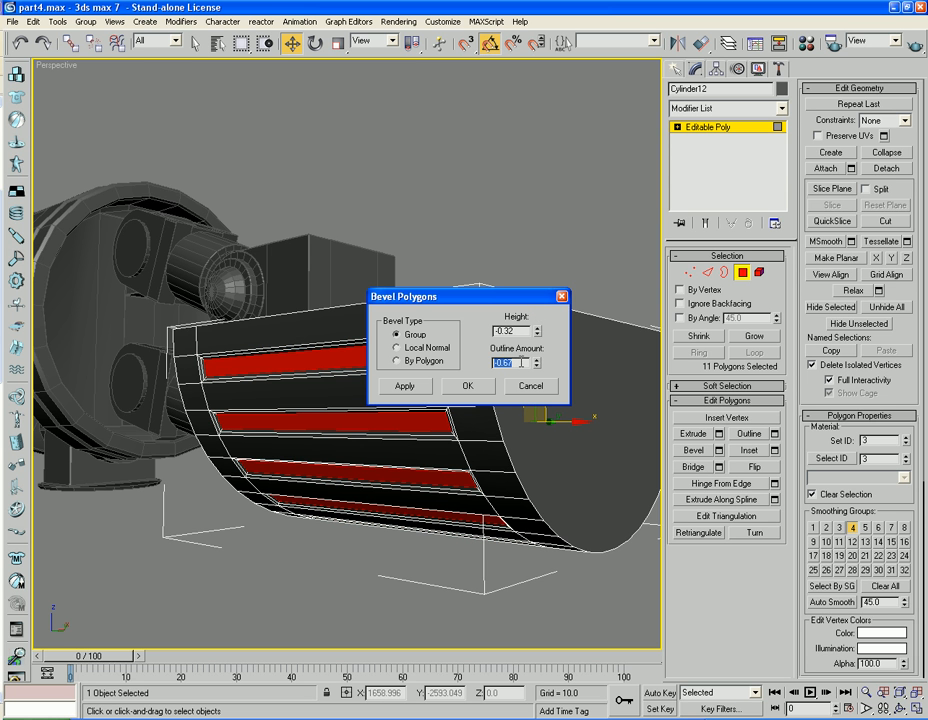
Step: Bevel the same strips deeper inward with a negative height and an outline amount of 0 to form grooves
key("Tab")
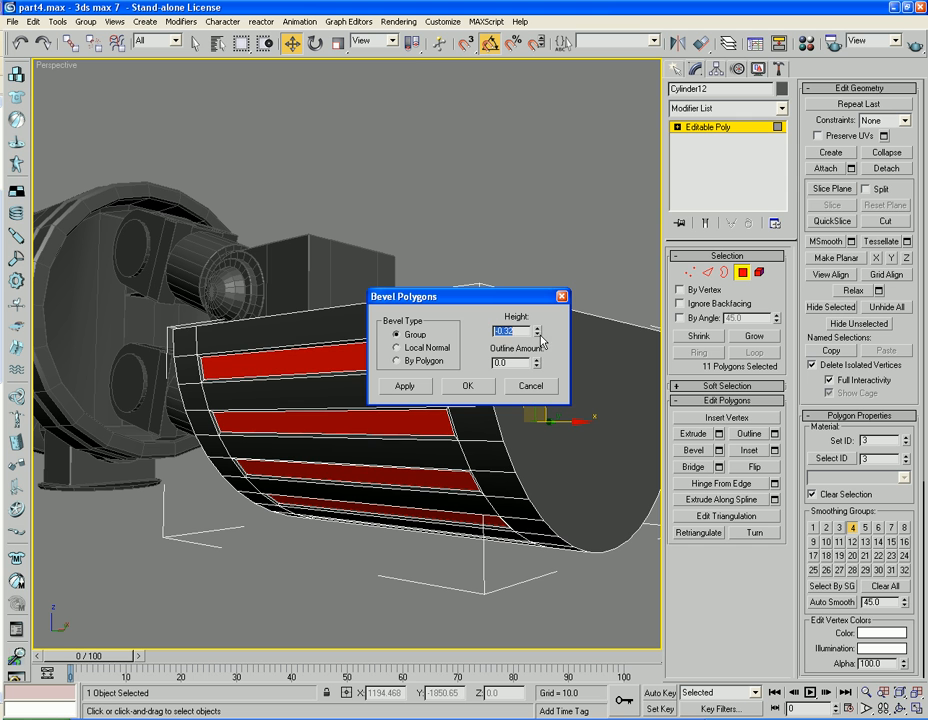
left_click_drag(537, 336, 524, 608)
left_click_drag(521, 637, 531, 692)
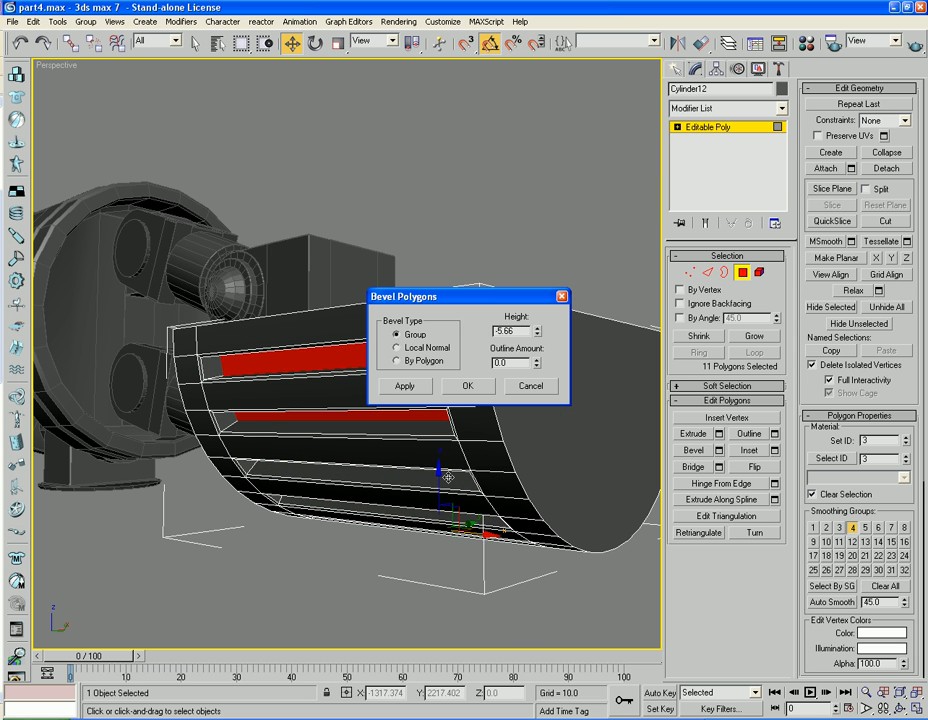
left_click_drag(535, 327, 539, 268)
left_click(405, 390)
Step: Bevel the groove floors once more with a smaller outline and clear the polygon selection
left_click_drag(538, 365, 539, 394)
left_click(471, 386)
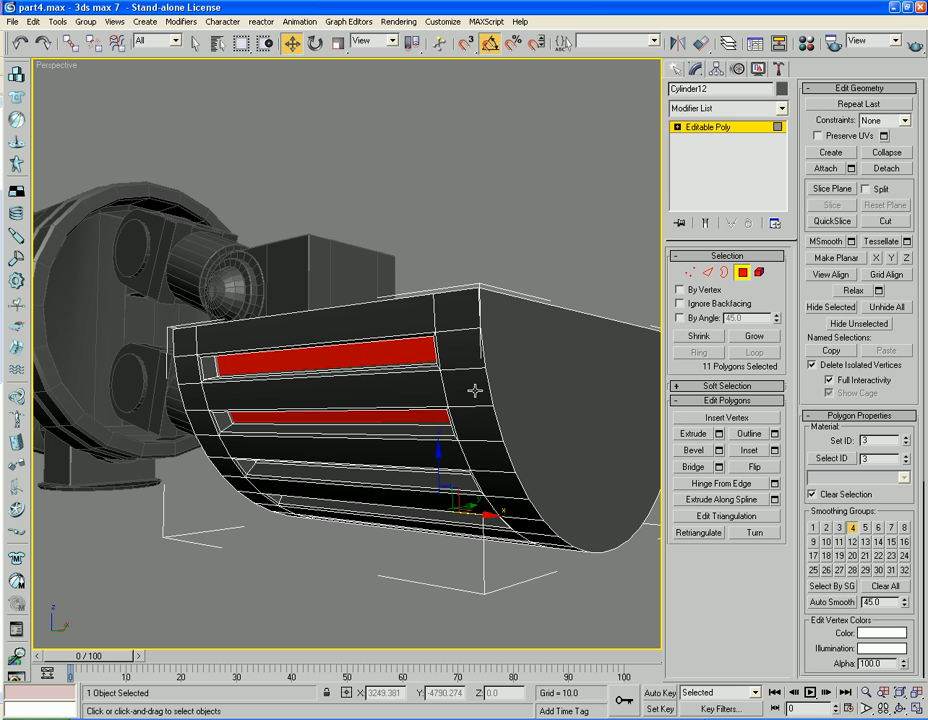
left_click(405, 523)
left_click(369, 608)
Step: Connect the three lengthwise edges across the flat top face and chamfer the new crosswise edges into two close parallel lines
middle_click_drag(342, 555, 275, 514, "alt")
scroll(296, 528, "down", 5)
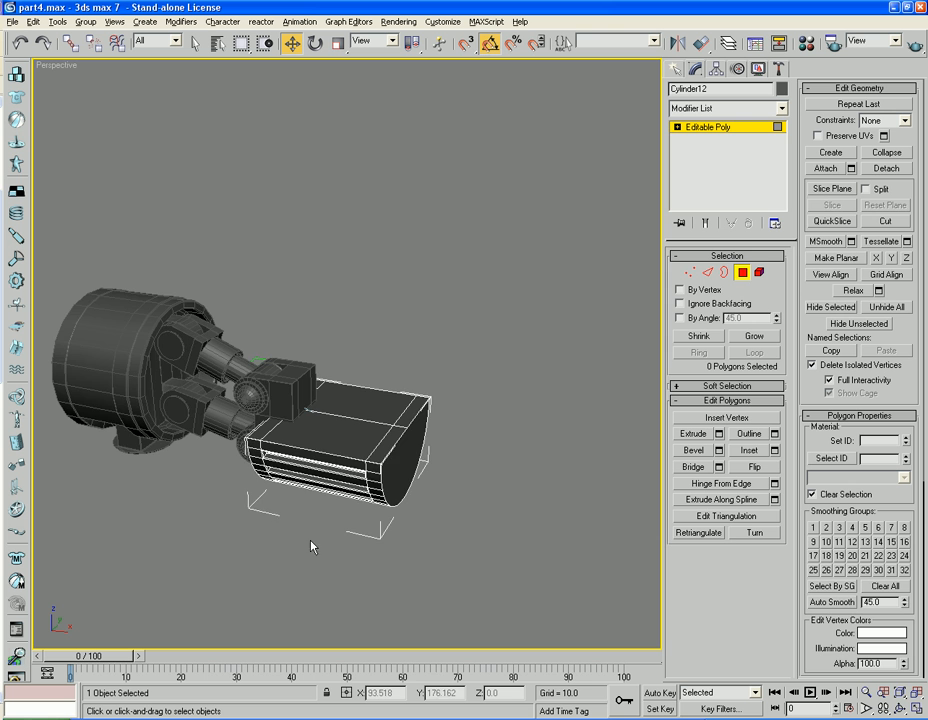
middle_click_drag(311, 547, 333, 495, "alt")
scroll(333, 495, "up", 3)
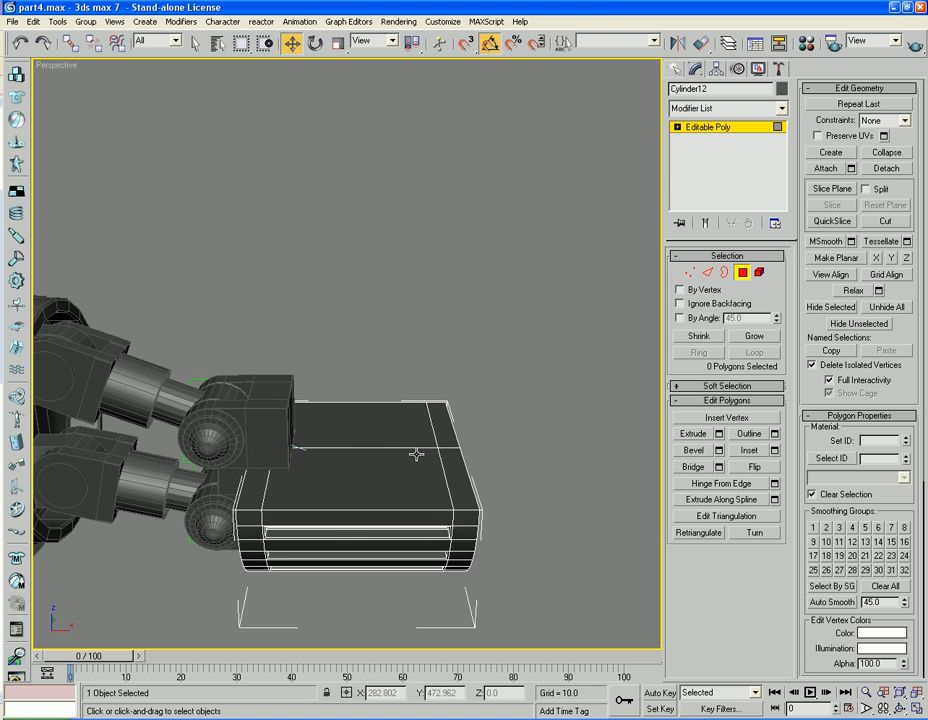
left_click(708, 272)
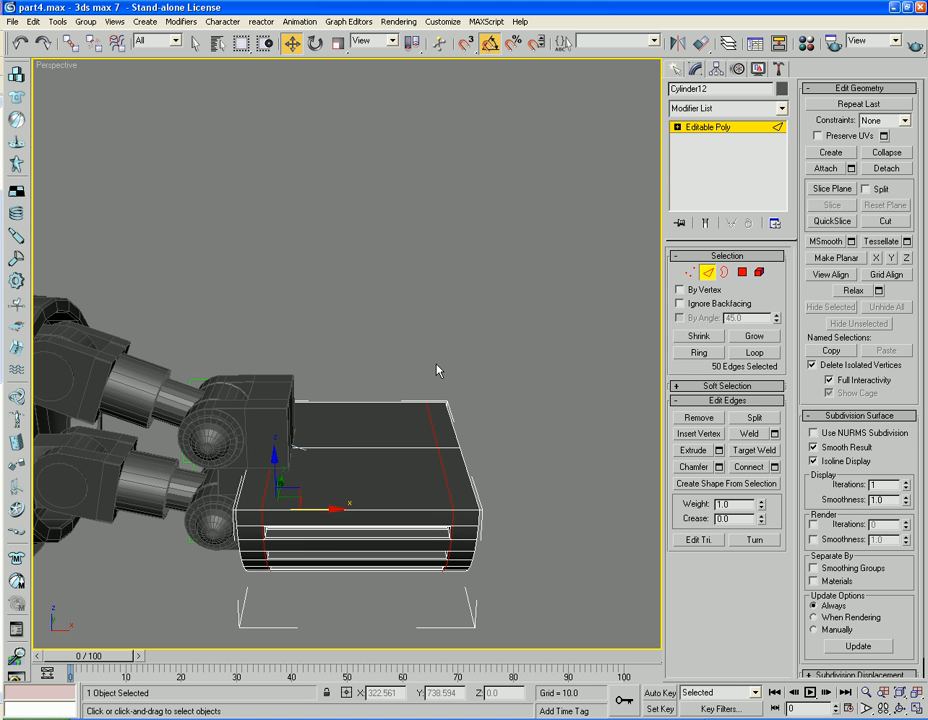
left_click(356, 403)
left_click(361, 449, "ctrl")
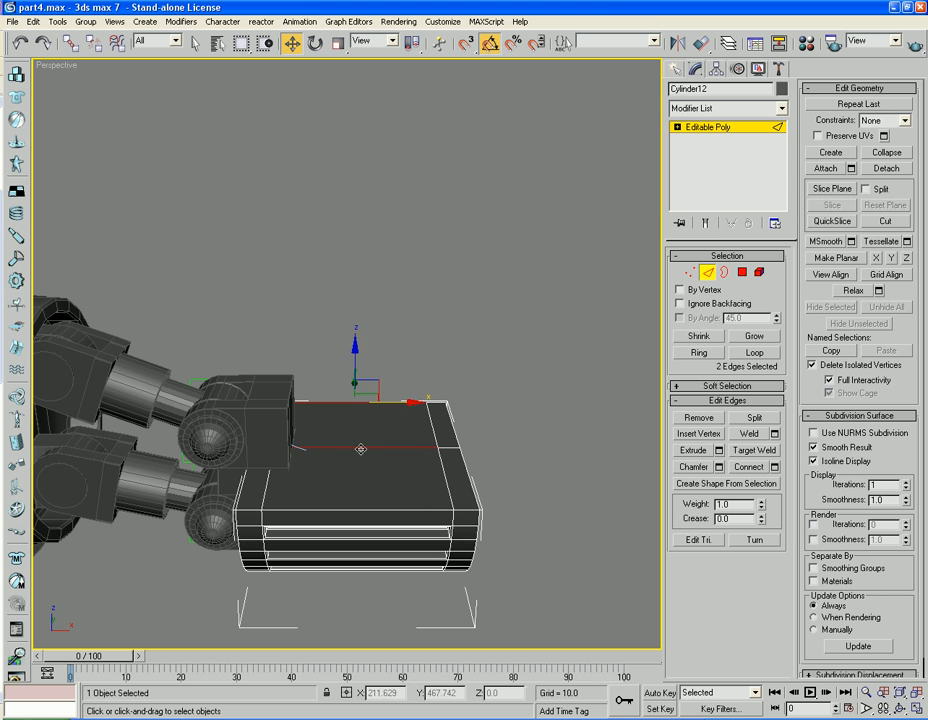
left_click(355, 508, "ctrl")
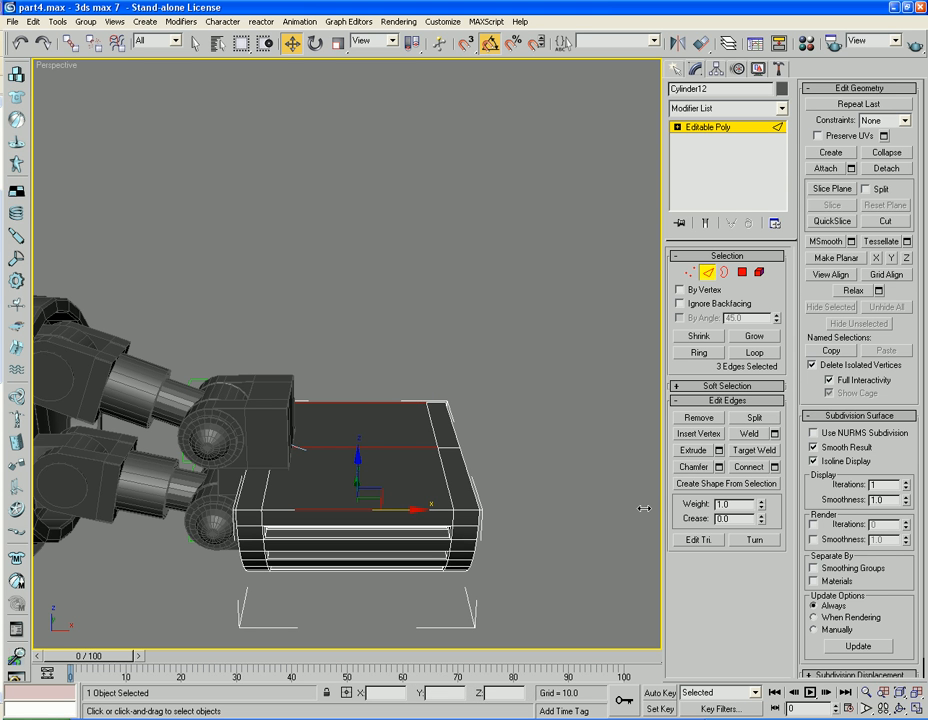
left_click(750, 467)
left_click(694, 466)
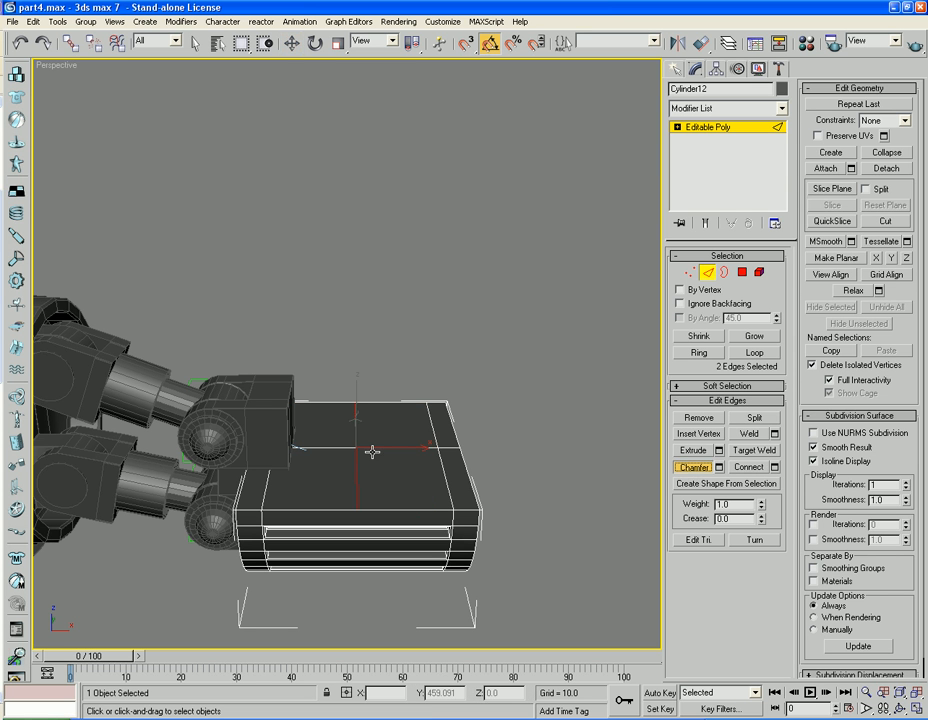
left_click_drag(354, 480, 354, 462)
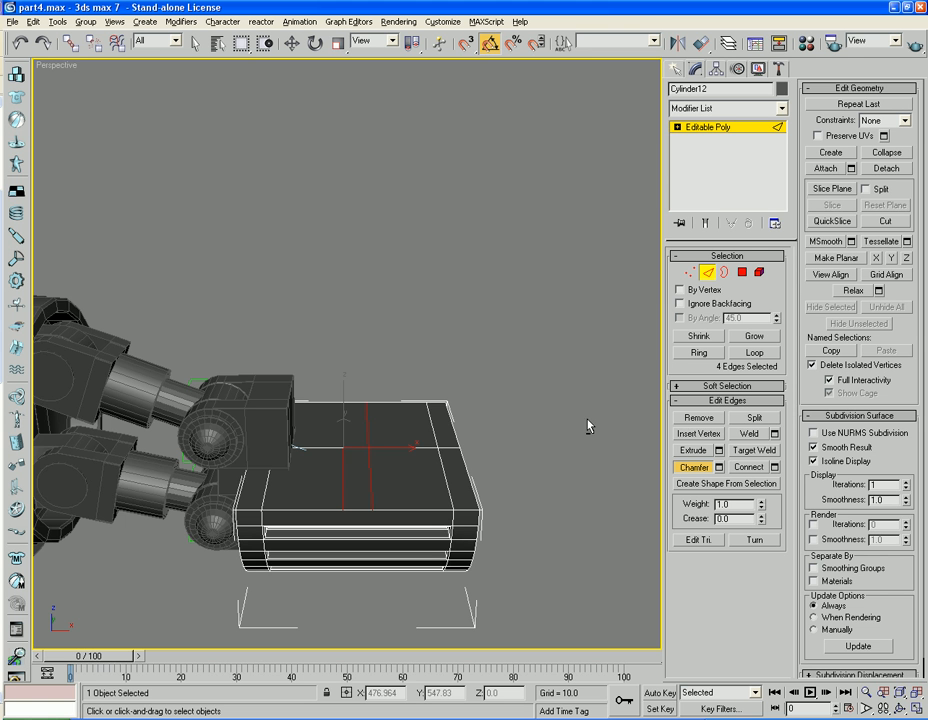
Step: Isolate the half cylinder so that only this part of the hip is displayed
middle_click_drag(521, 463, 335, 431, "alt")
key("w")
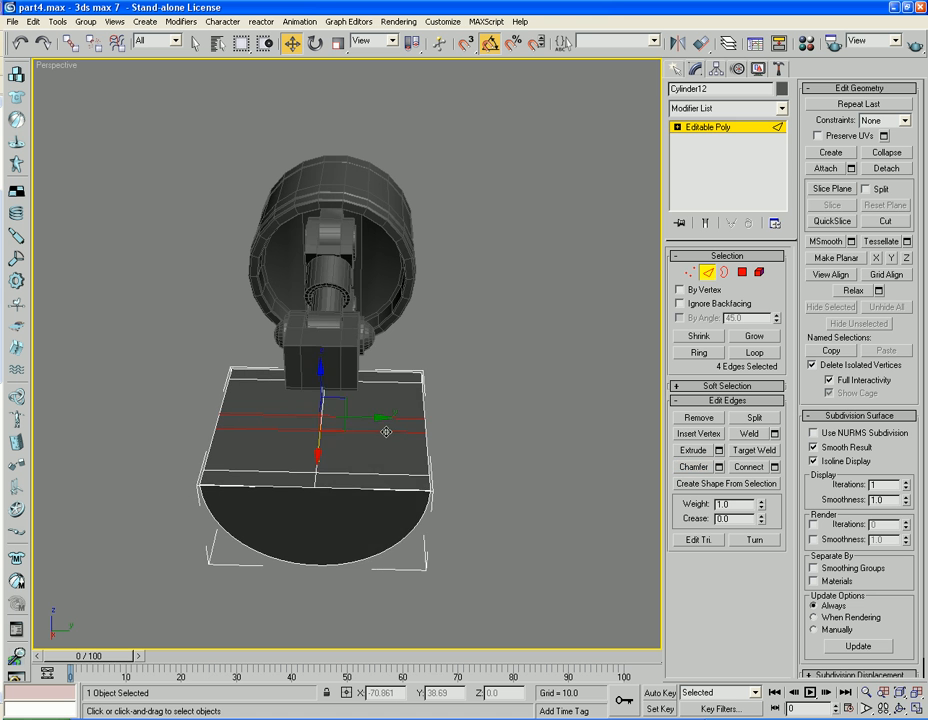
right_click(382, 428)
left_click(419, 341)
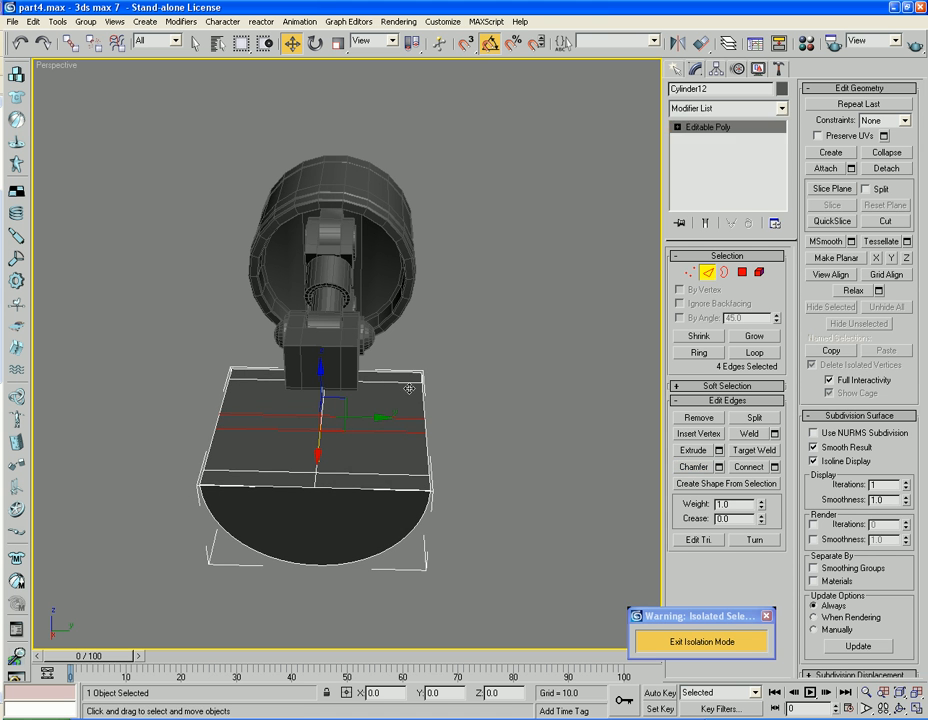
Step: Select all crosswise edges on both halves of the flat top and connect them with one lengthwise line per half
middle_click_drag(493, 460, 433, 306, "alt")
left_click(412, 201)
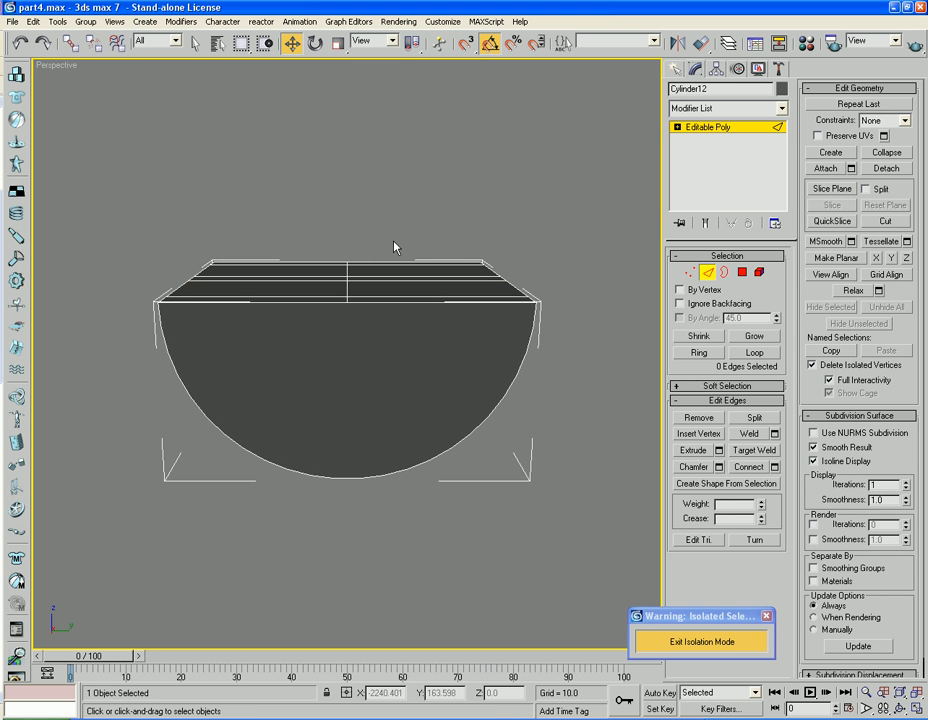
left_click_drag(395, 322, 395, 320)
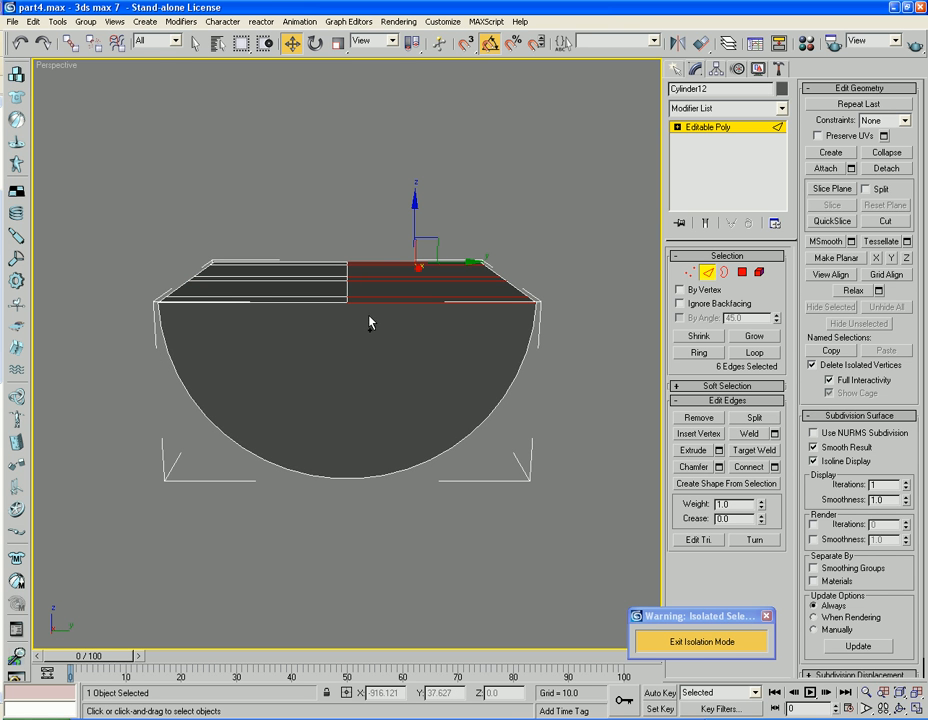
left_click_drag(330, 312, 330, 312, "ctrl")
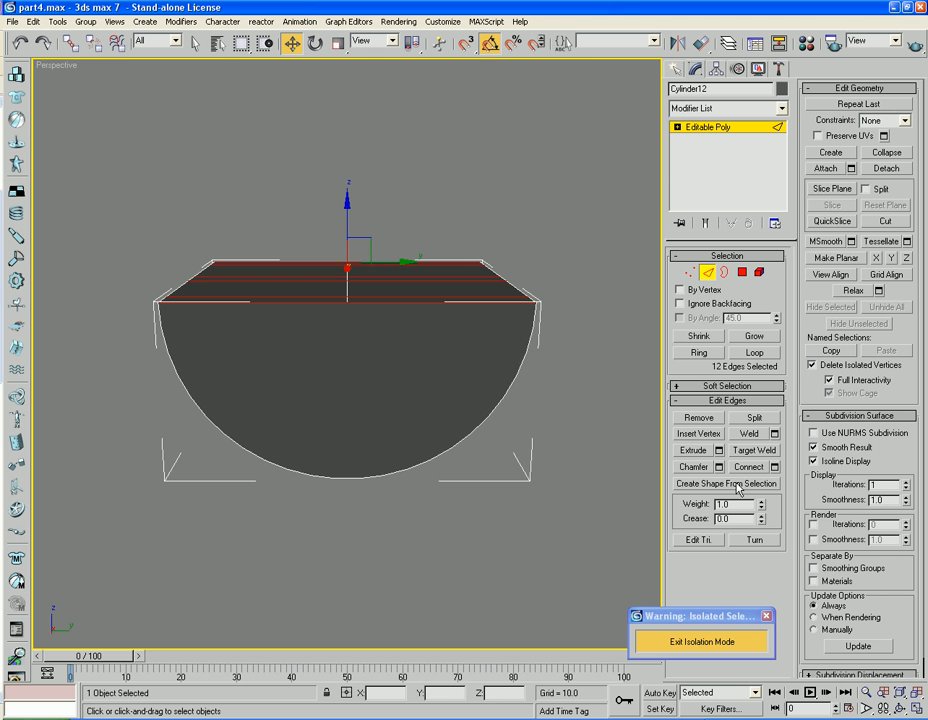
middle_click_drag(425, 398, 400, 398, "alt")
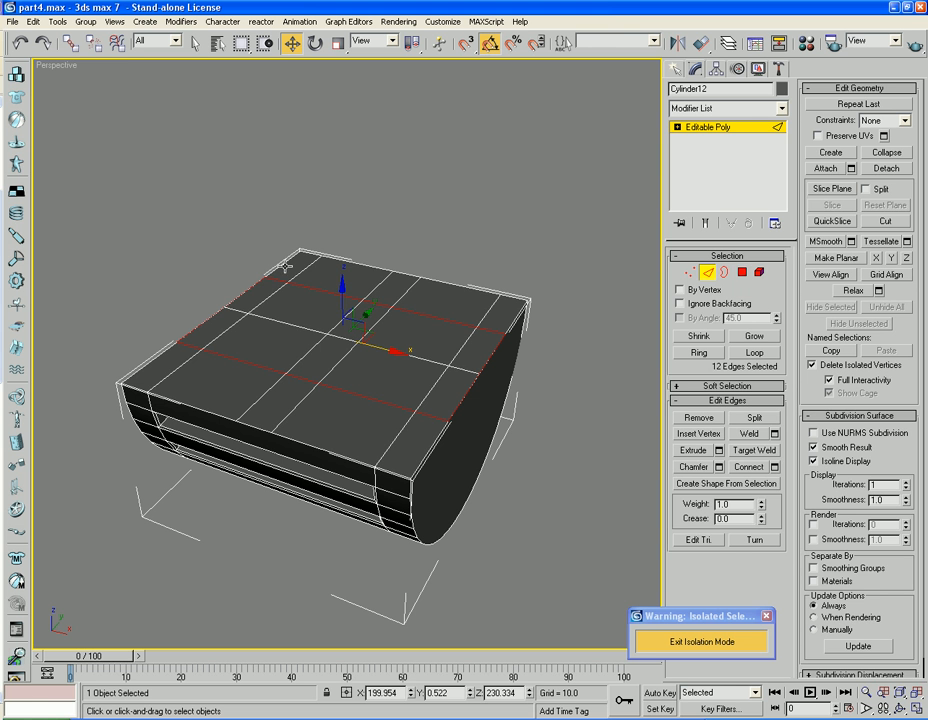
Step: Select all polygons of the flat top except the four large panels along its two grooved sides
left_click(742, 272)
left_click(265, 302)
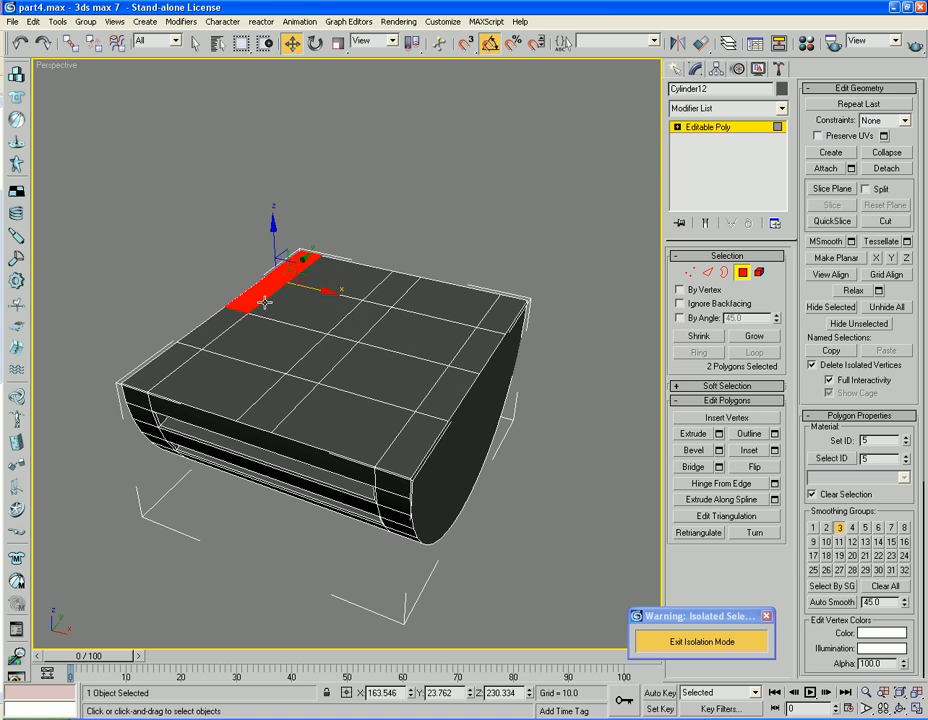
left_click(227, 314, "ctrl")
key("q")
left_click(182, 352, "ctrl")
left_click(245, 342, "ctrl")
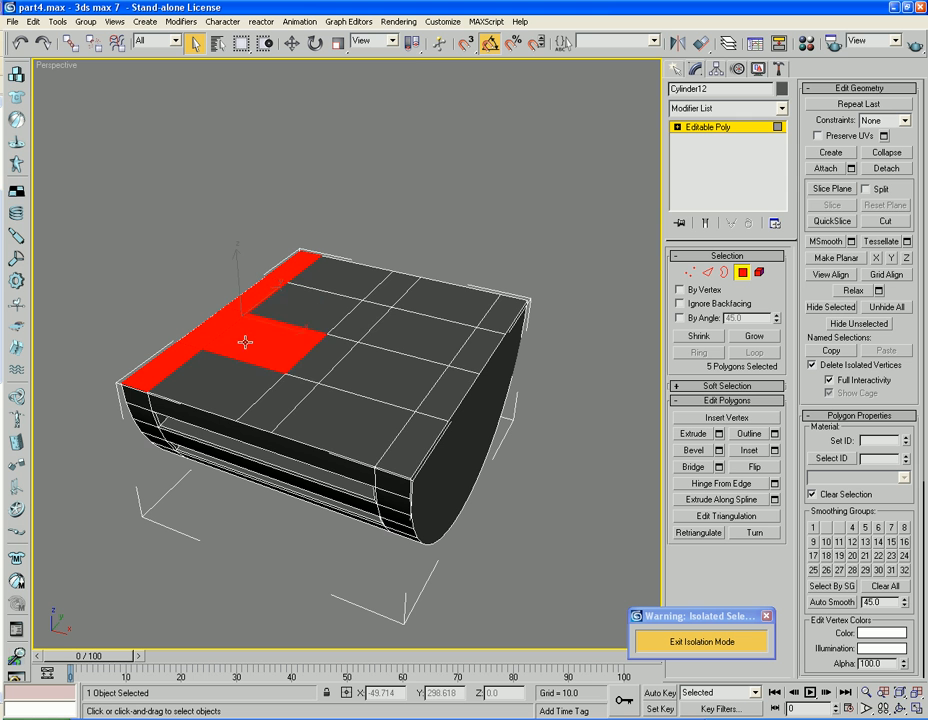
left_click(300, 317, "ctrl")
left_click(347, 318, "ctrl")
left_click(388, 294, "ctrl")
left_click(312, 354, "ctrl")
left_click(300, 392, "ctrl")
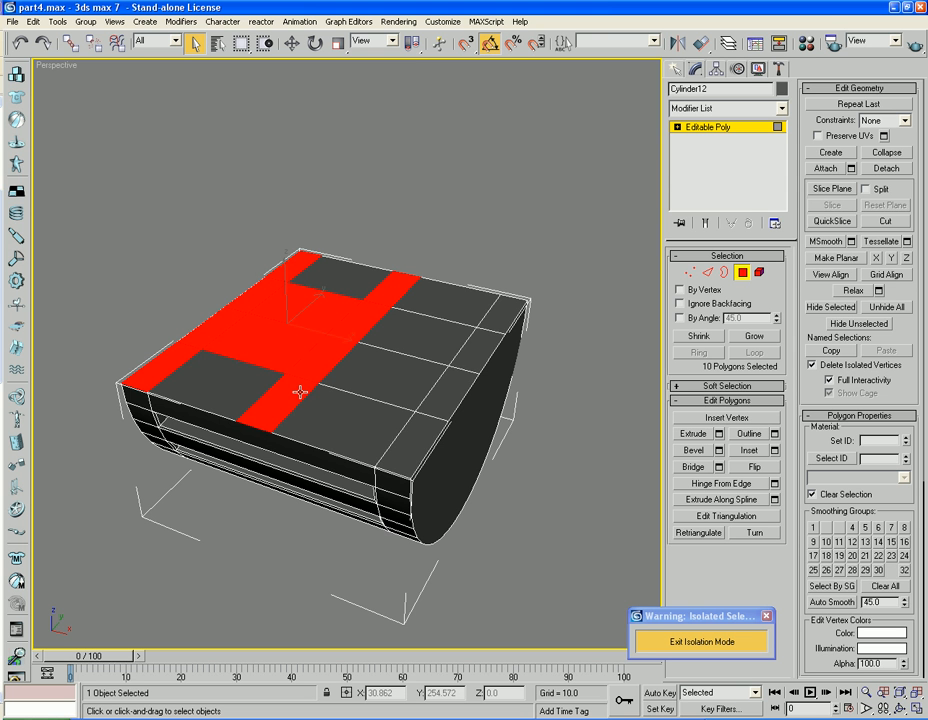
left_click(412, 433, "ctrl")
left_click(436, 402, "ctrl")
left_click(472, 358, "ctrl")
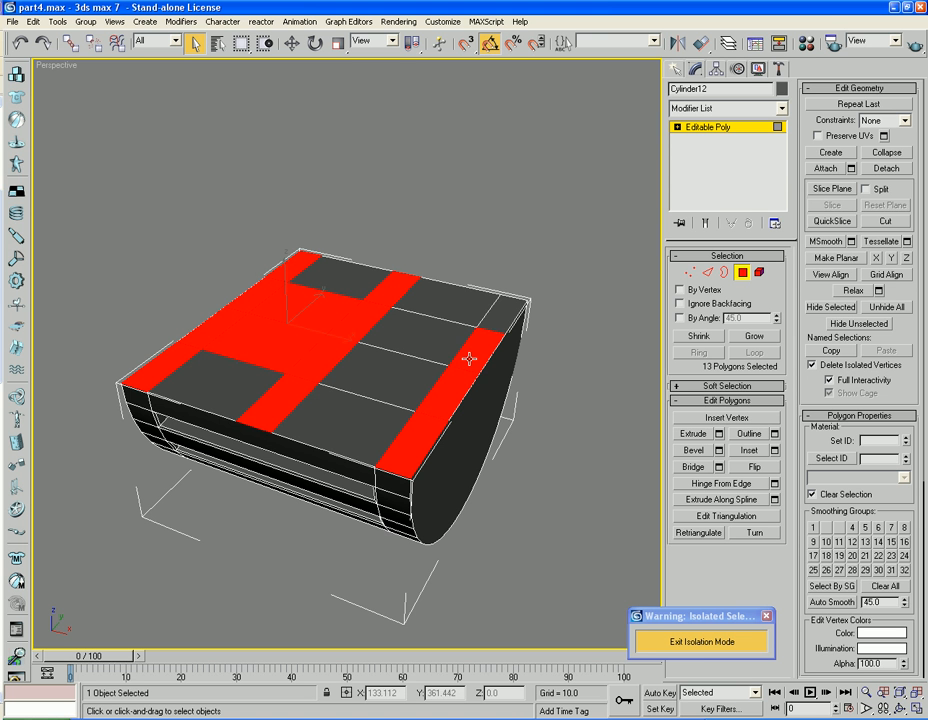
left_click(500, 316, "ctrl")
left_click(437, 328, "ctrl")
left_click(405, 364, "ctrl")
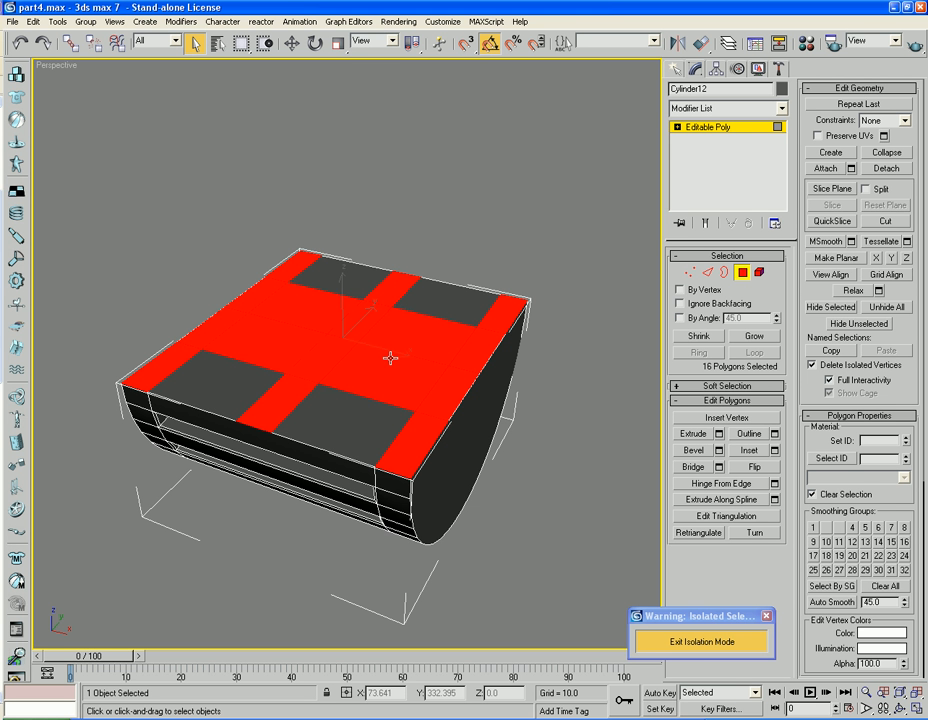
Step: Deselect the polygons in the two outer rows along the grooved sides and scale the remaining central band wider along Y
scroll(344, 393, "down", 5)
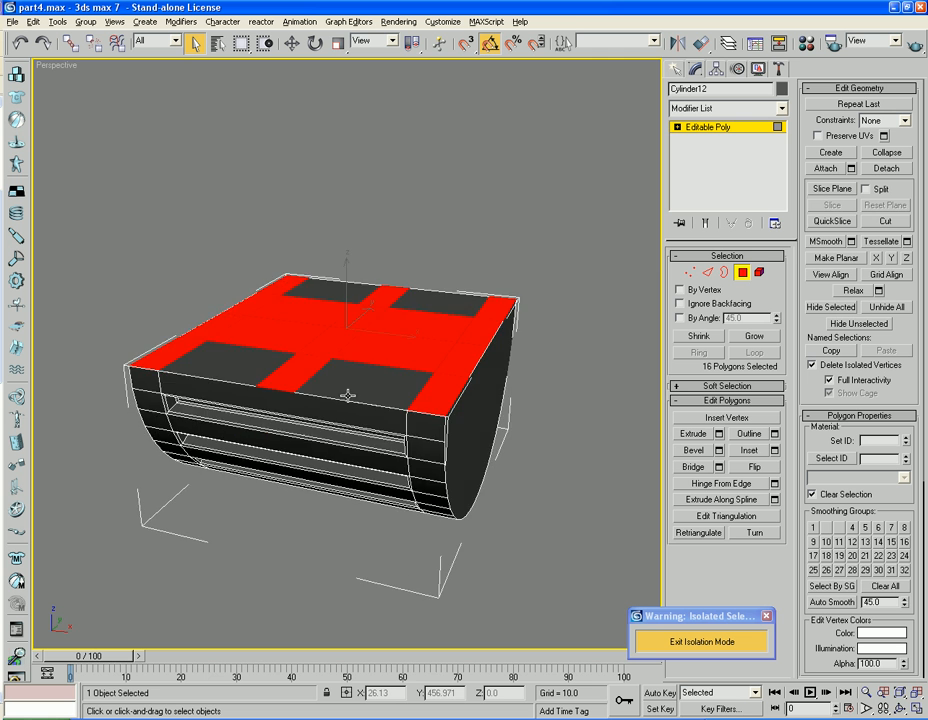
scroll(344, 393, "up", 4)
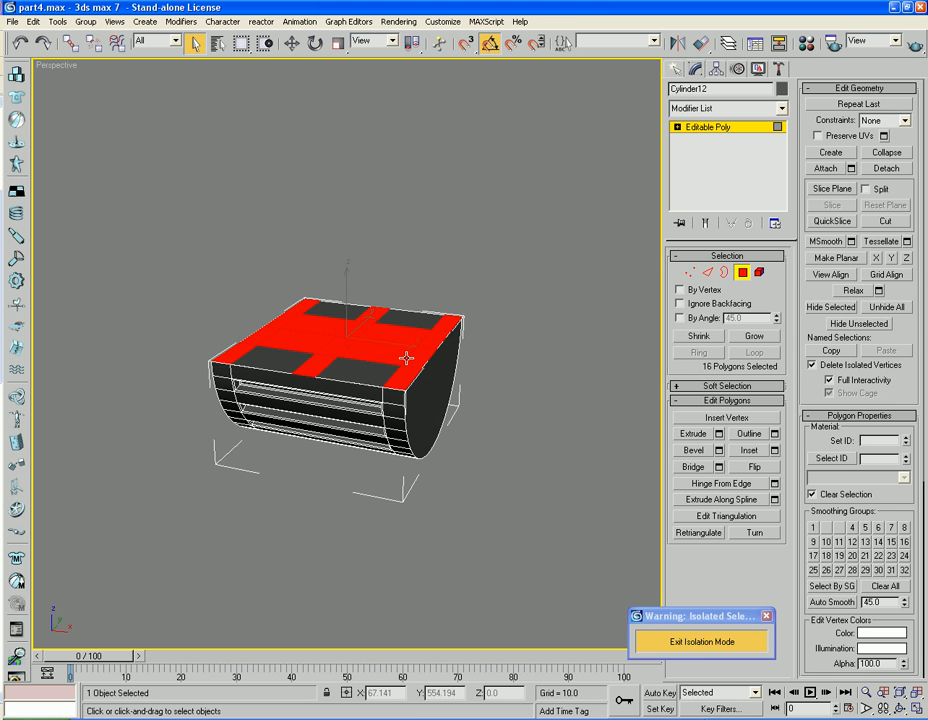
middle_click_drag(406, 356, 358, 389, "alt")
scroll(266, 382, "up", 3)
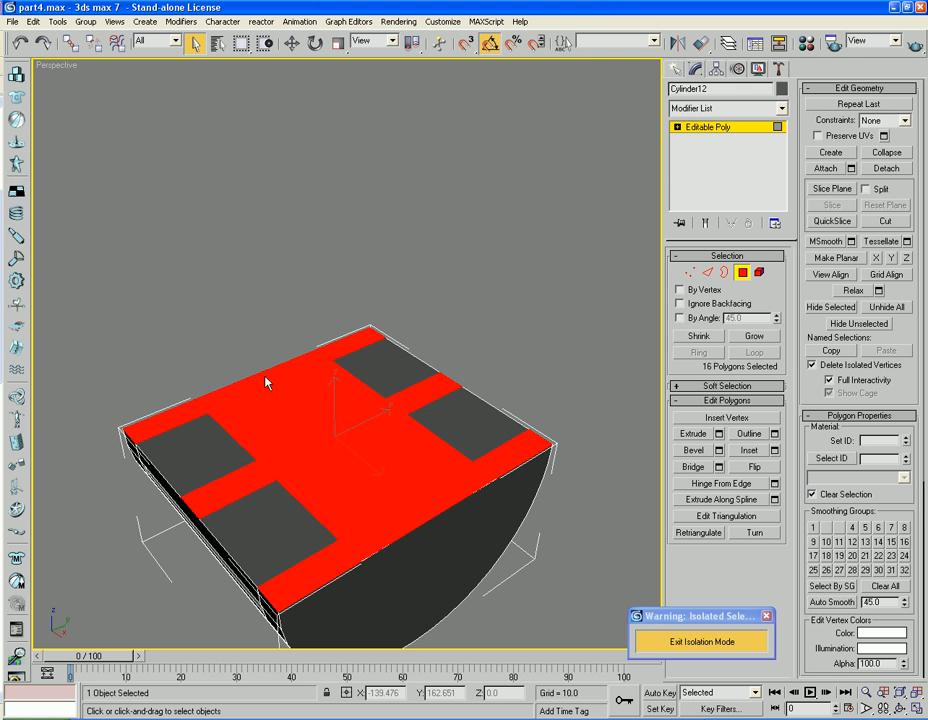
left_click(186, 405, "alt")
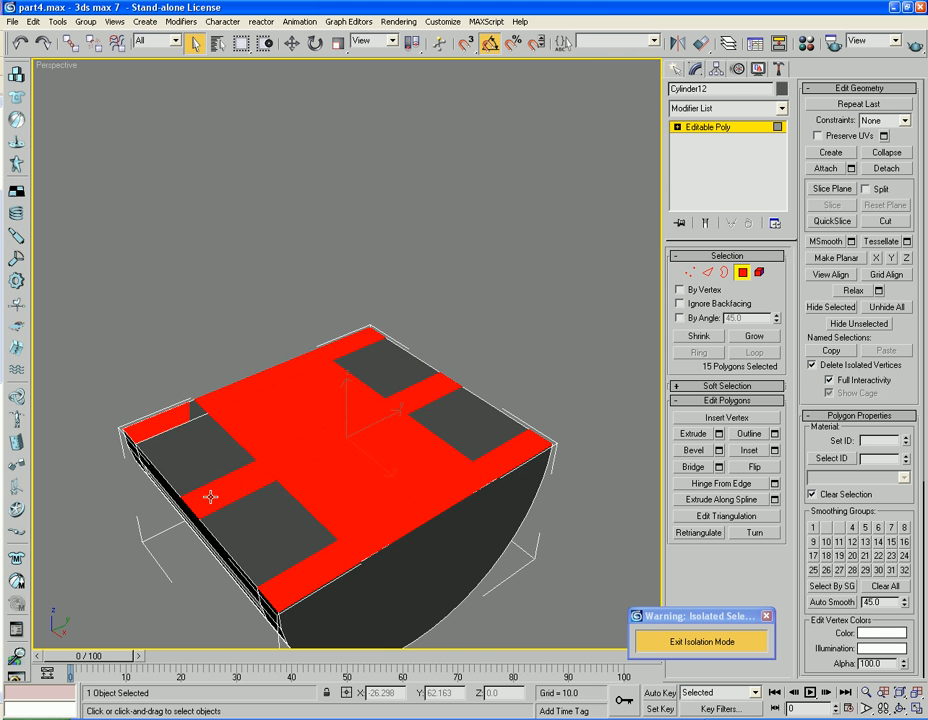
middle_click_drag(238, 491, 257, 484, "alt")
left_click(263, 493, "alt")
left_click(376, 569, "alt")
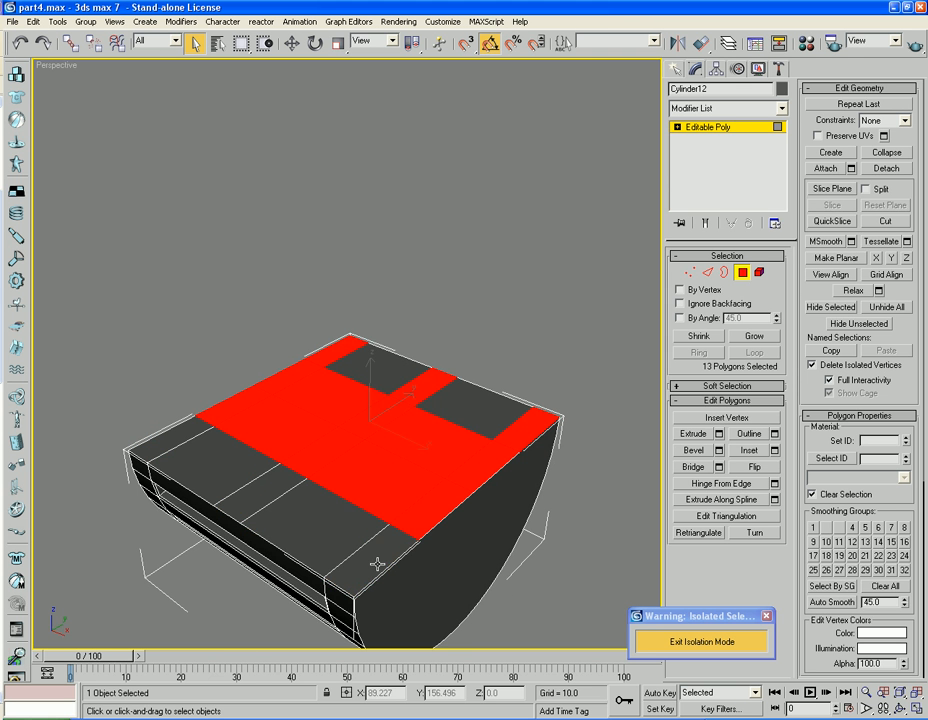
left_click(530, 446, "alt")
left_click(421, 390, "alt")
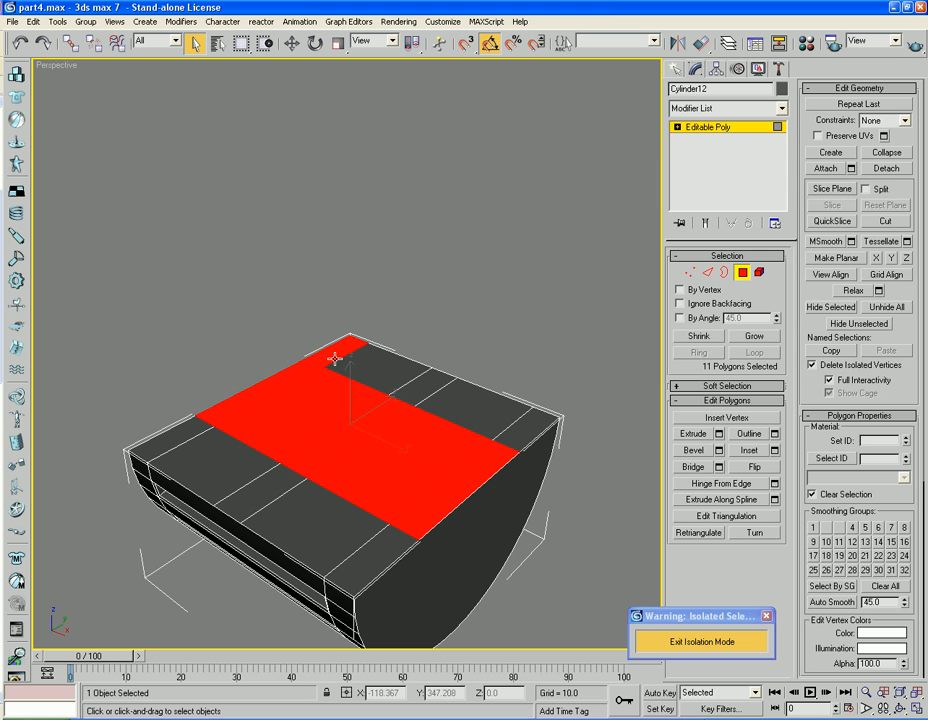
left_click(335, 353, "alt")
key("r")
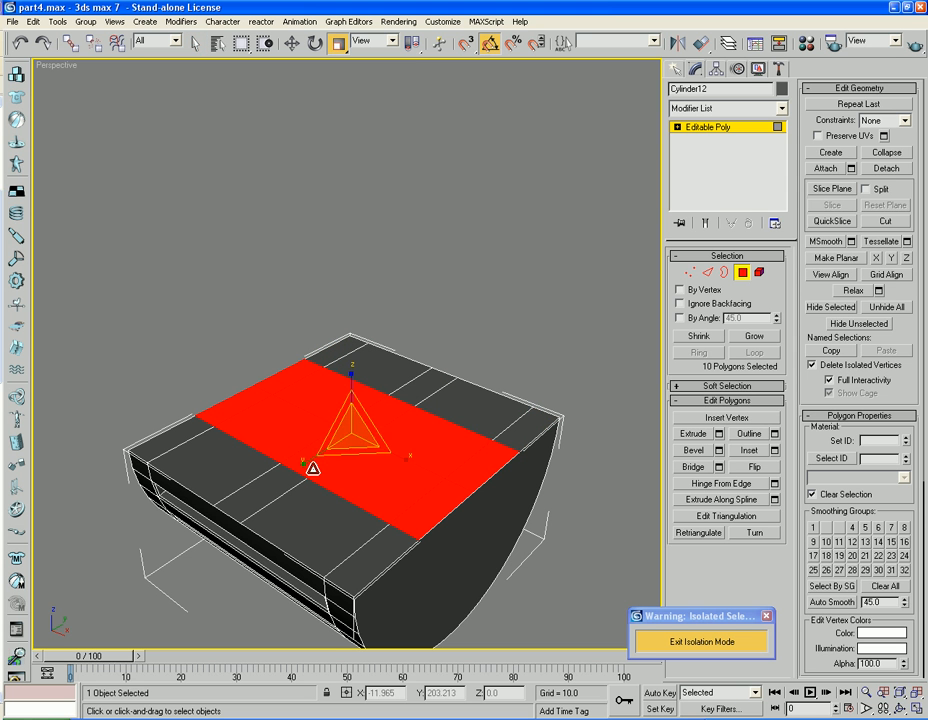
left_click_drag(300, 461, 281, 475)
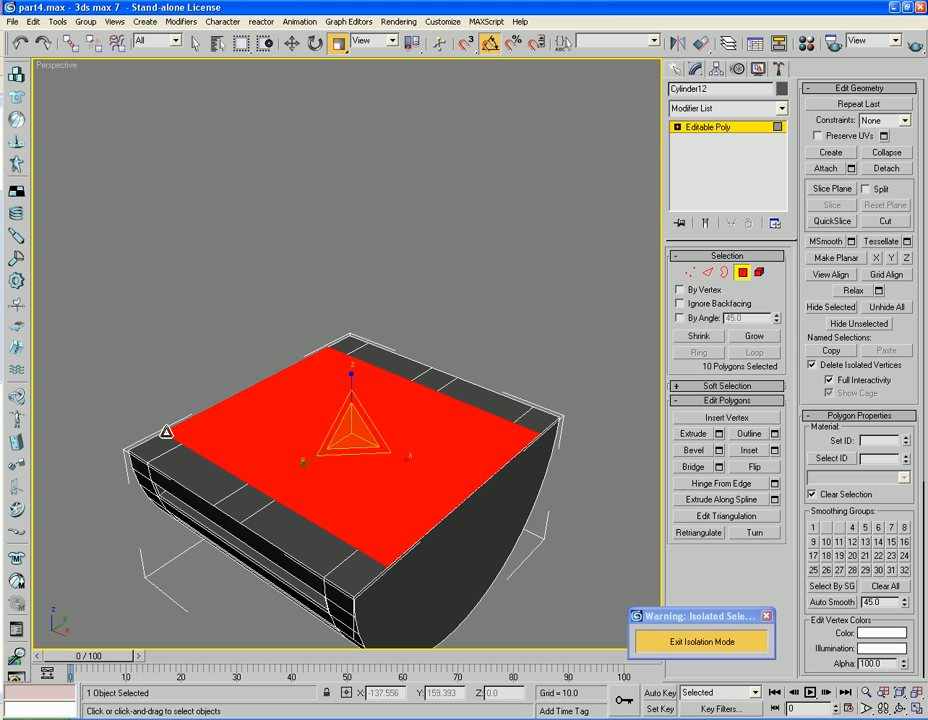
Step: Add the end and middle polygons of both outer rows to the selection and extrude everything upward by about 8.4
left_click(160, 439, "ctrl")
left_click(245, 497, "ctrl")
left_click(367, 571, "ctrl")
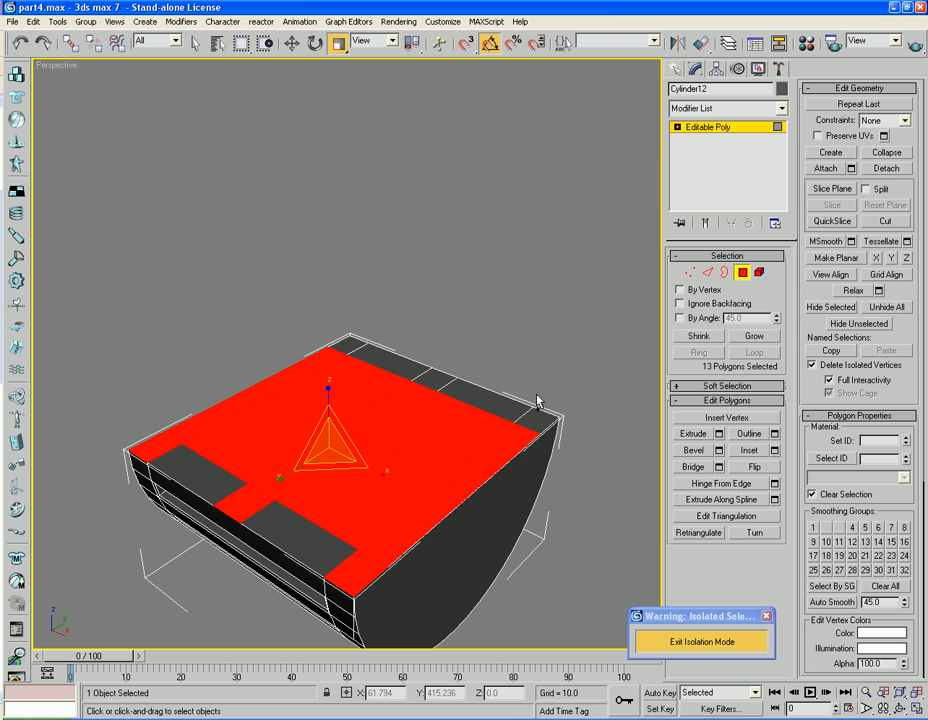
left_click(537, 416, "ctrl")
left_click(431, 379, "ctrl")
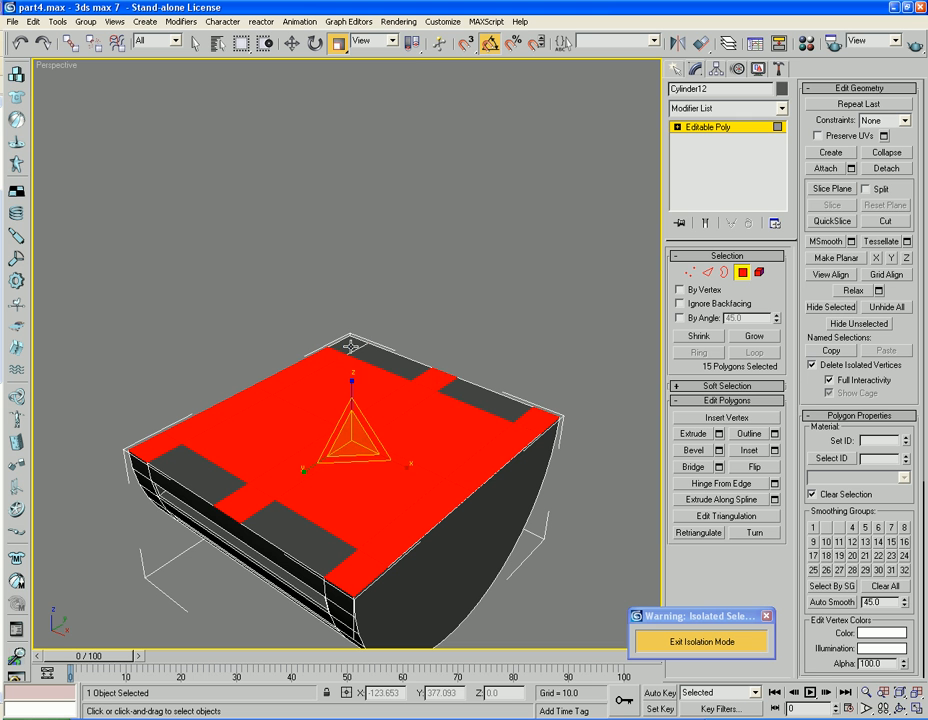
left_click(380, 349, "ctrl")
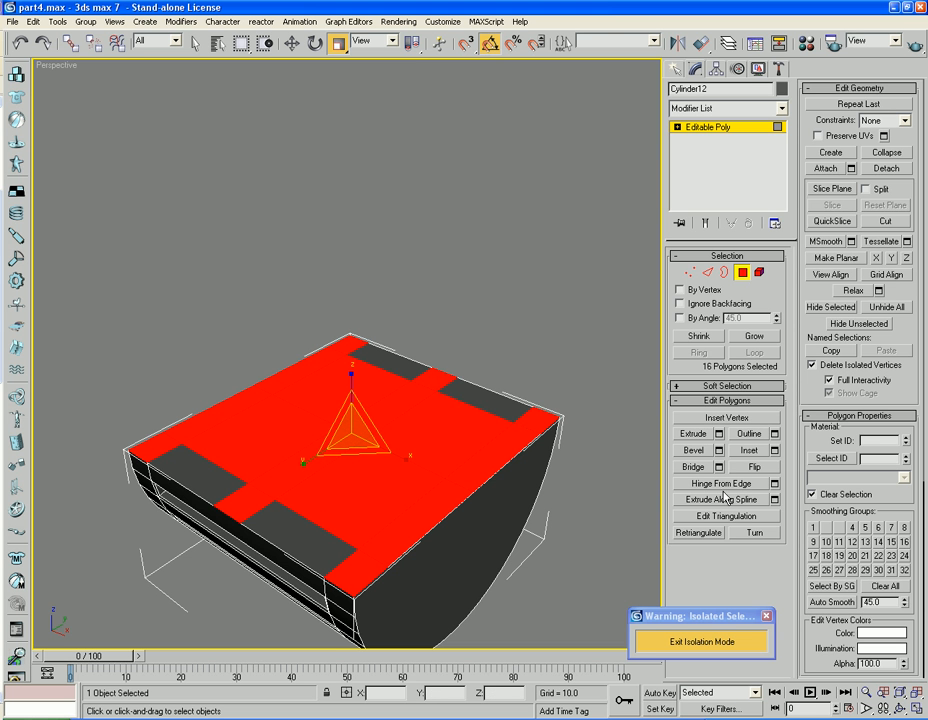
left_click(693, 433)
left_click_drag(472, 497, 418, 459)
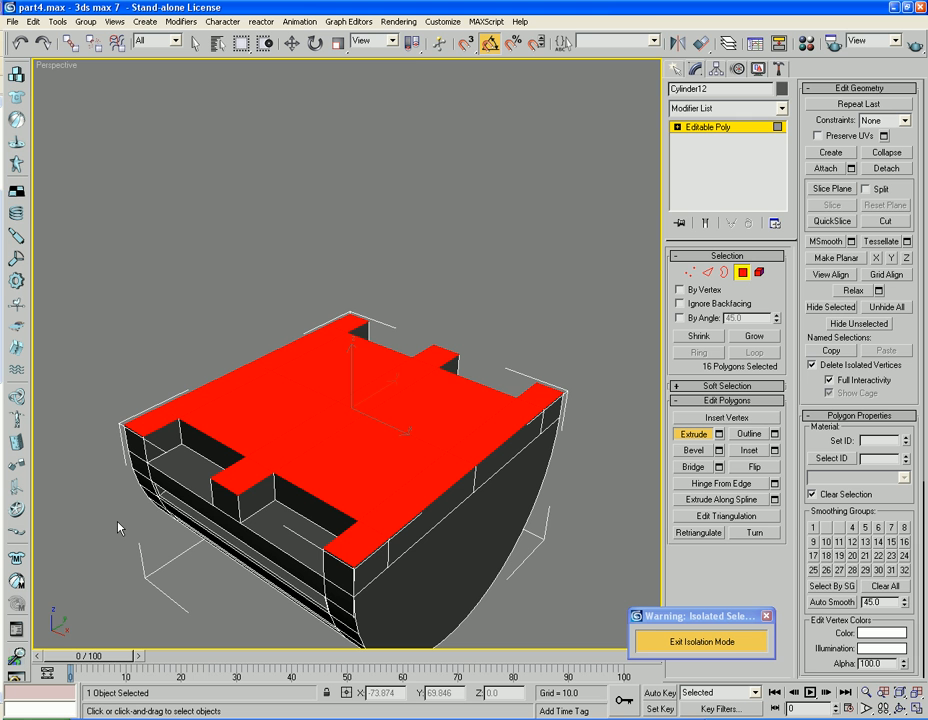
Step: Deselect the six small tab tops along both grooved sides, keeping only the large central rectangle selected
left_click(149, 425, "alt")
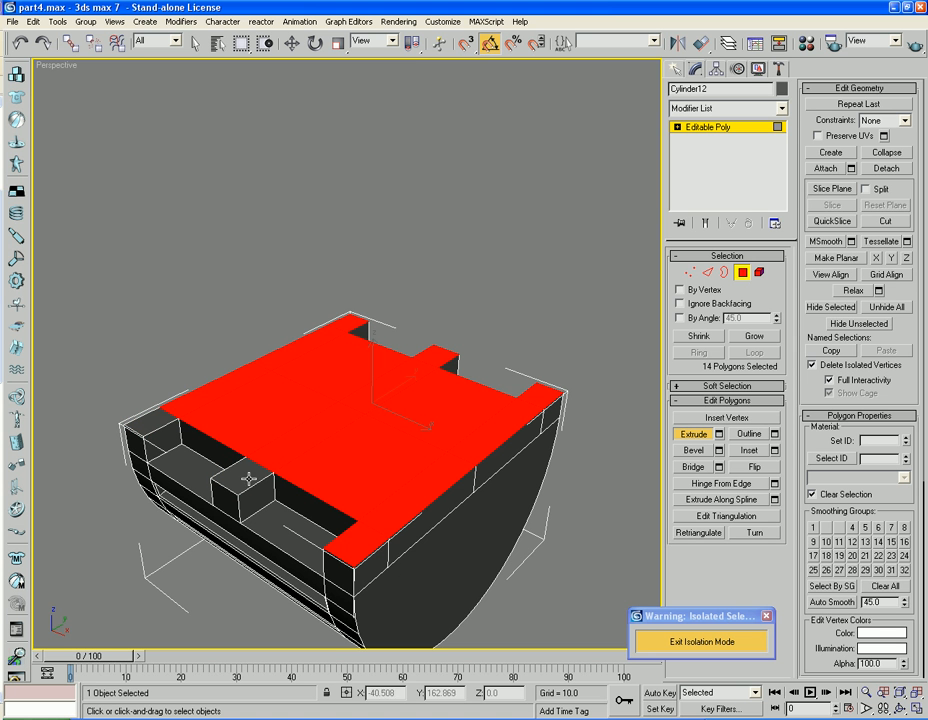
left_click(246, 482, "alt")
left_click(372, 535, "alt")
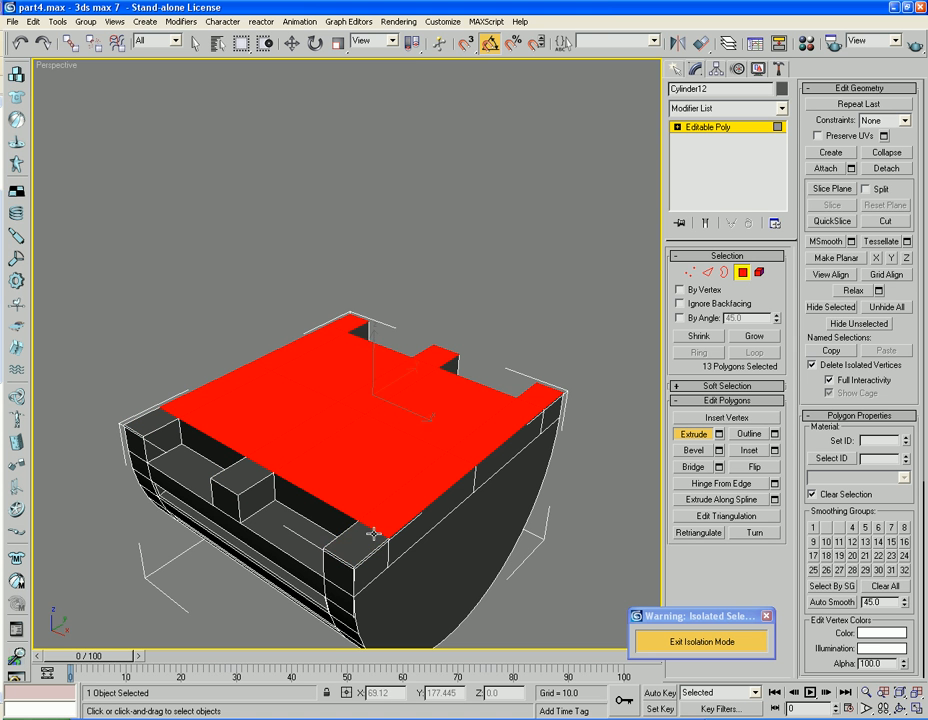
left_click(547, 388, "alt")
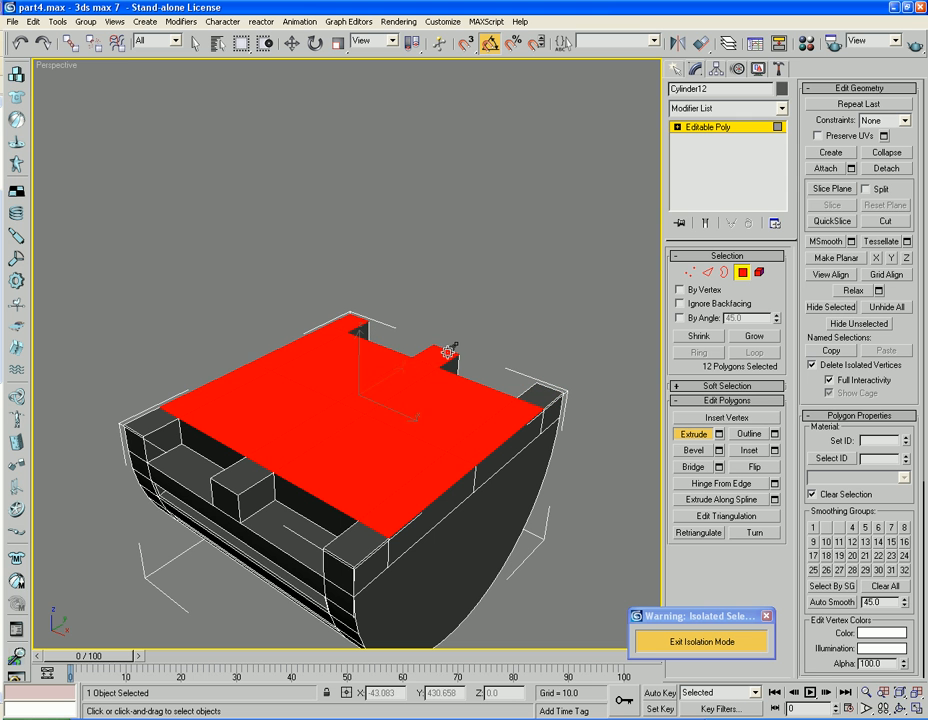
left_click(448, 353, "alt")
left_click(366, 327, "alt")
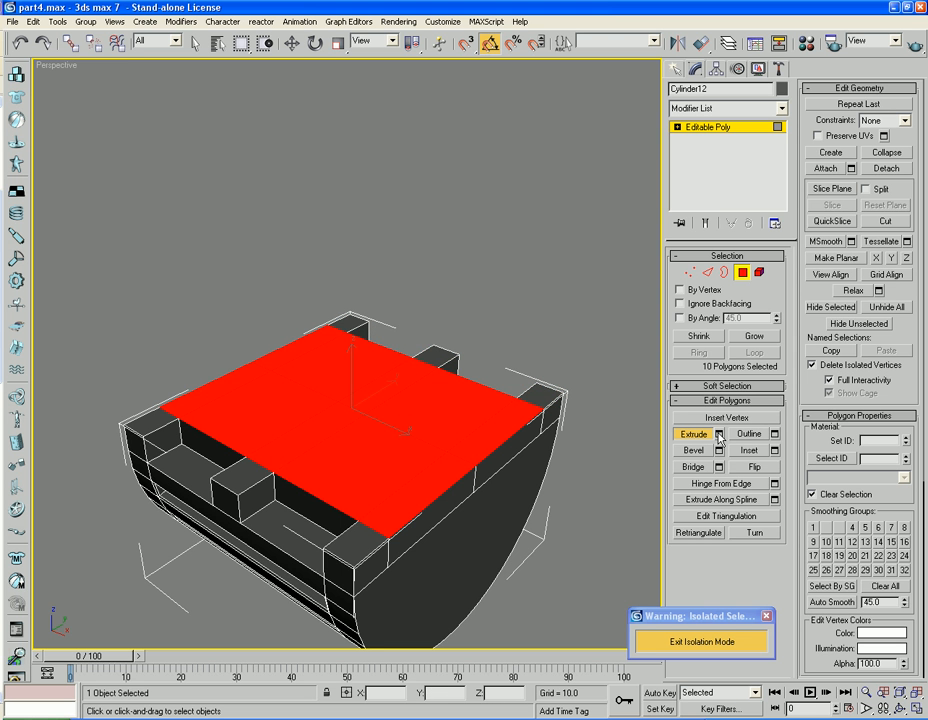
Step: Extrude the central rectangle upward as a group with a height of 17
left_click(719, 434)
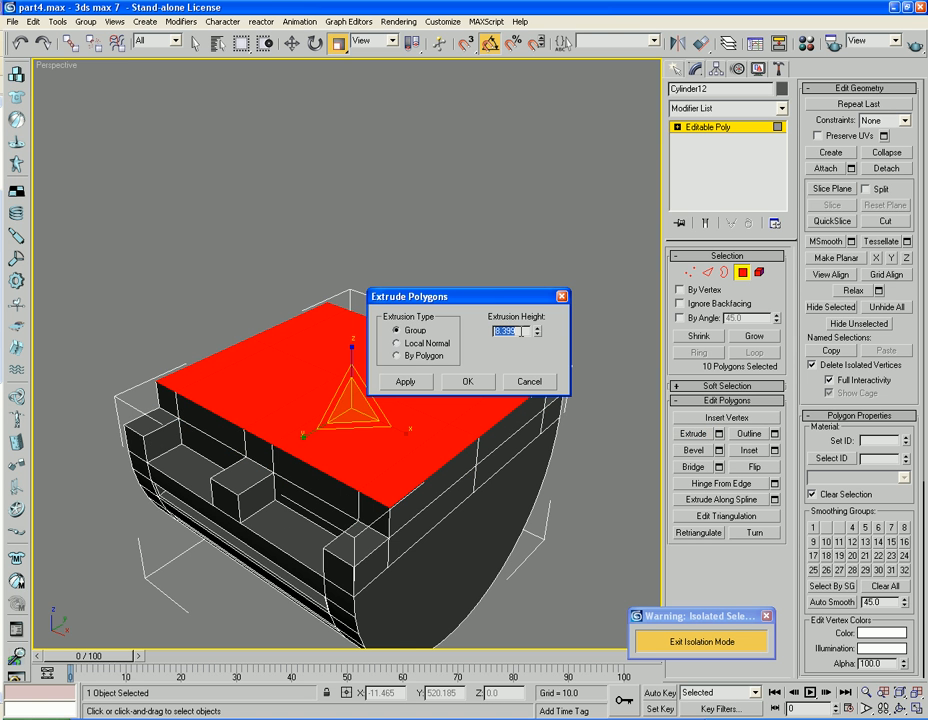
type("16")
key("Tab")
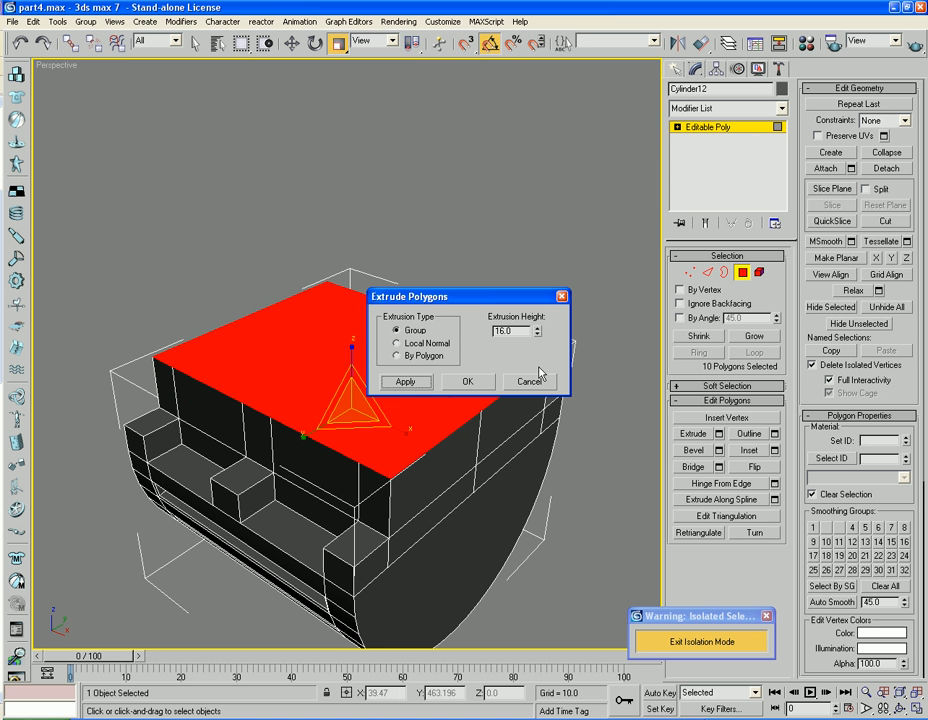
double_click(516, 331)
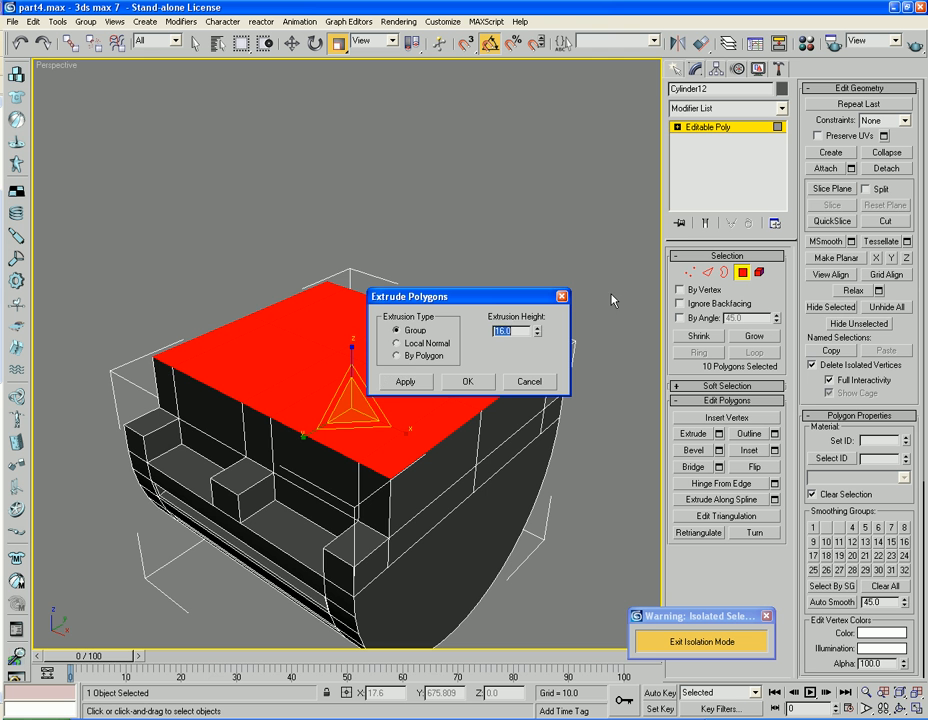
type("17")
key("Return")
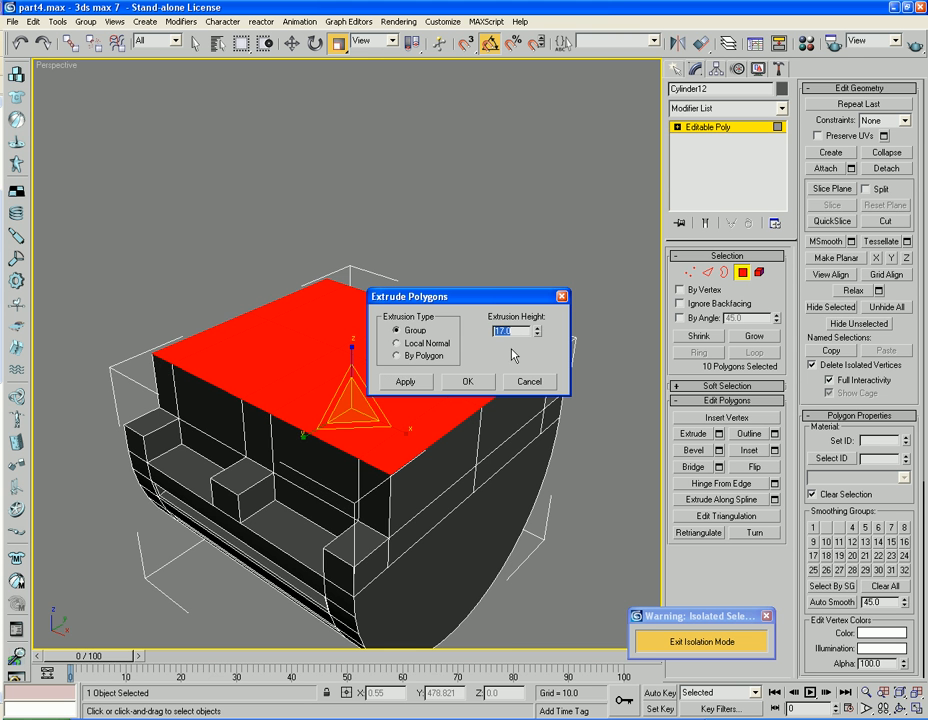
left_click(467, 381)
Step: Select the lengthwise edges of the raised block on both sides of its narrow middle band
middle_click_drag(288, 439, 352, 385, "alt")
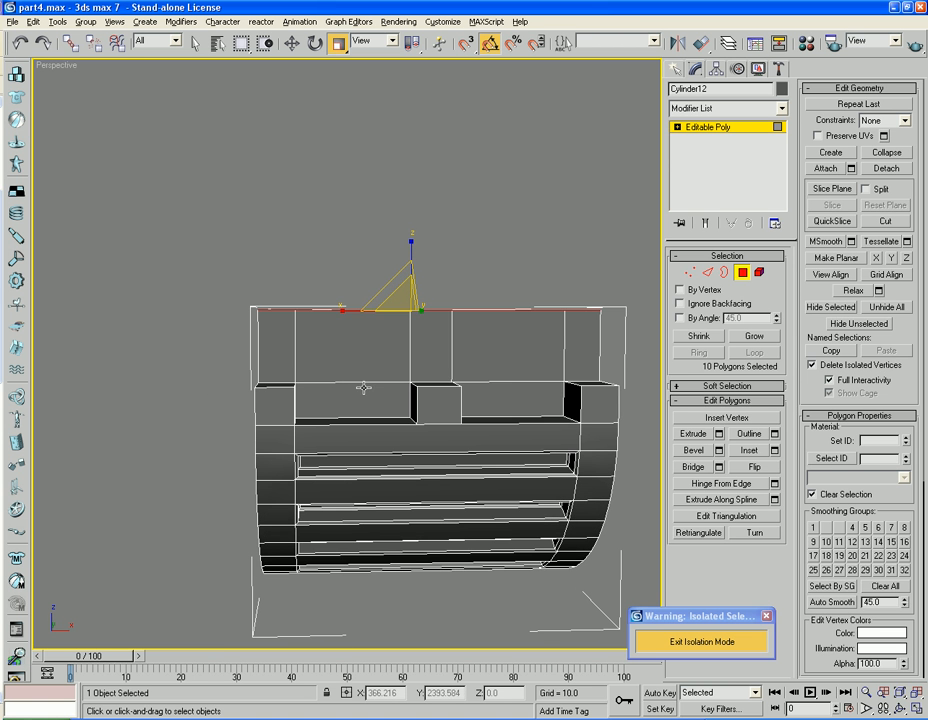
key("2")
left_click_drag(343, 262, 348, 394)
middle_click_drag(586, 352, 421, 347)
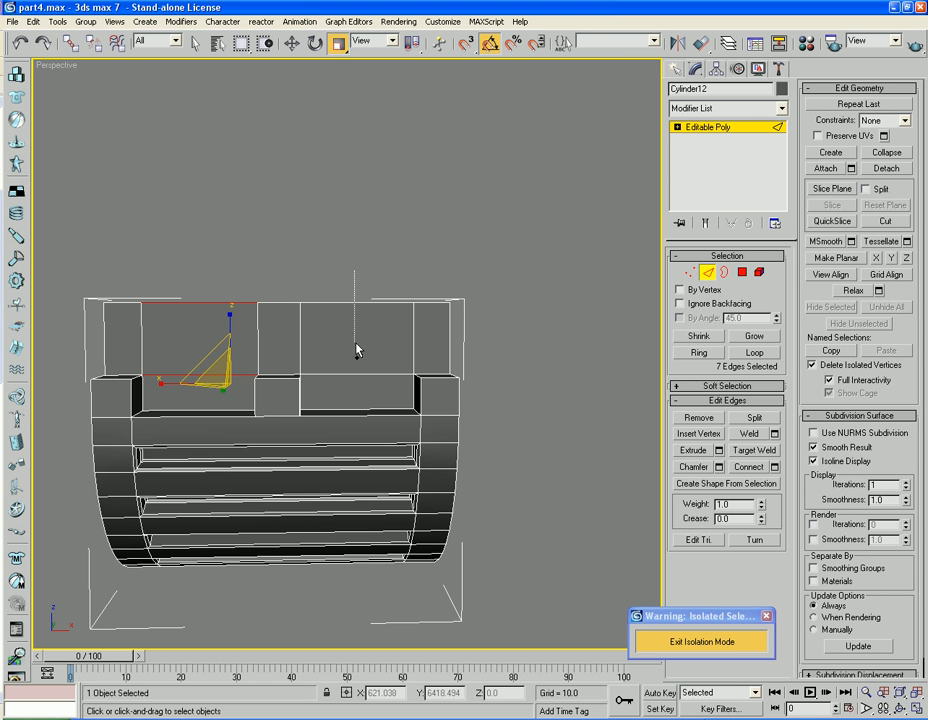
left_click_drag(357, 350, 366, 401)
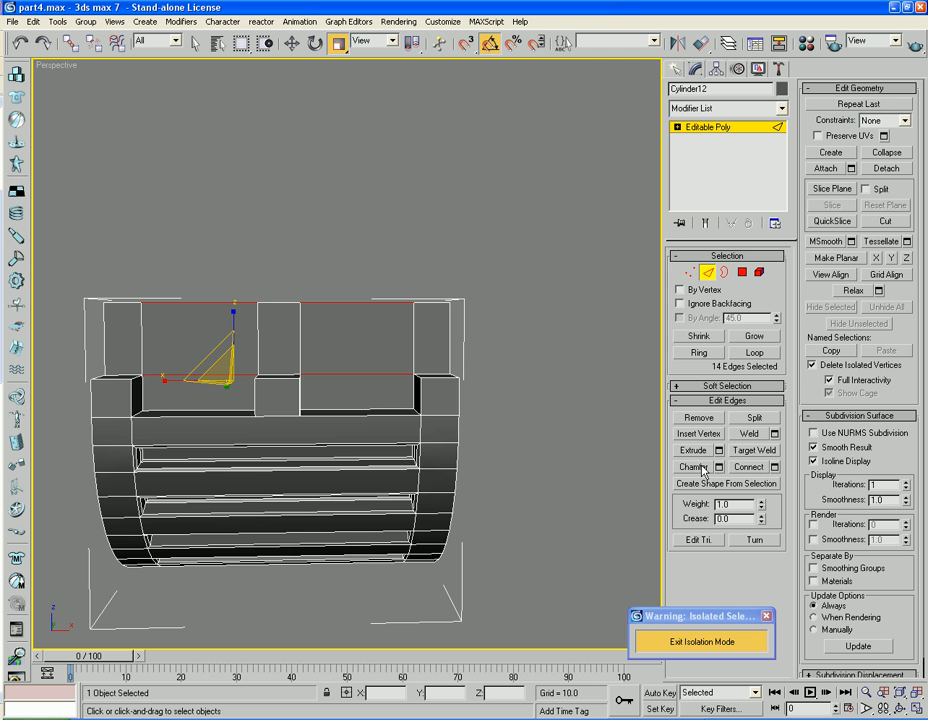
left_click(761, 468)
middle_click_drag(612, 407, 489, 401, "alt")
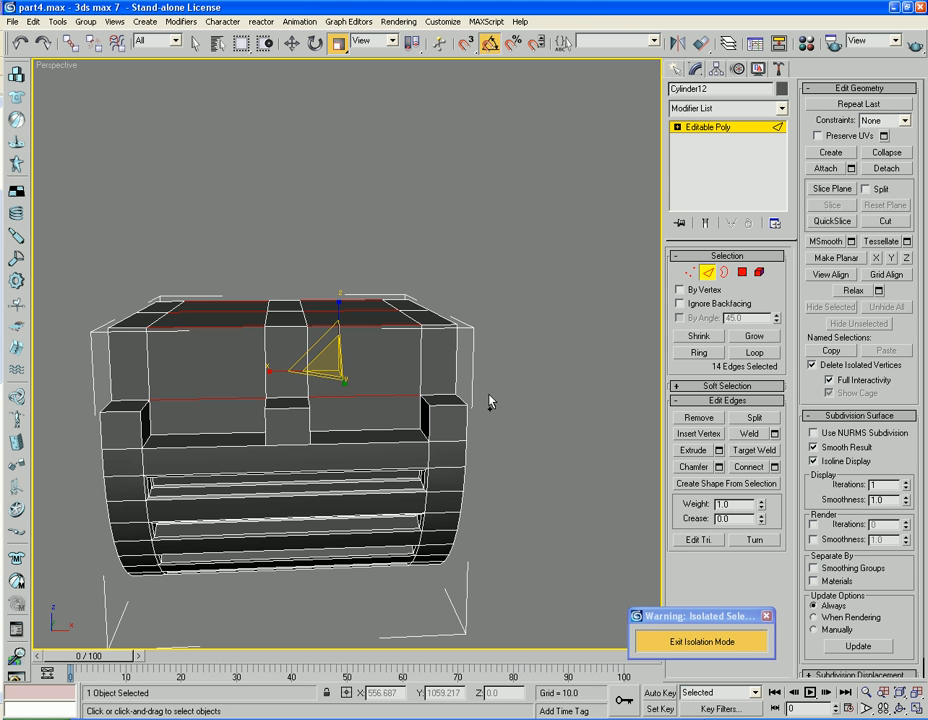
Step: Correct the edge selection to include the block's base edges but exclude the outer ledge edges, and connect the selected edges
left_click(379, 431, "ctrl")
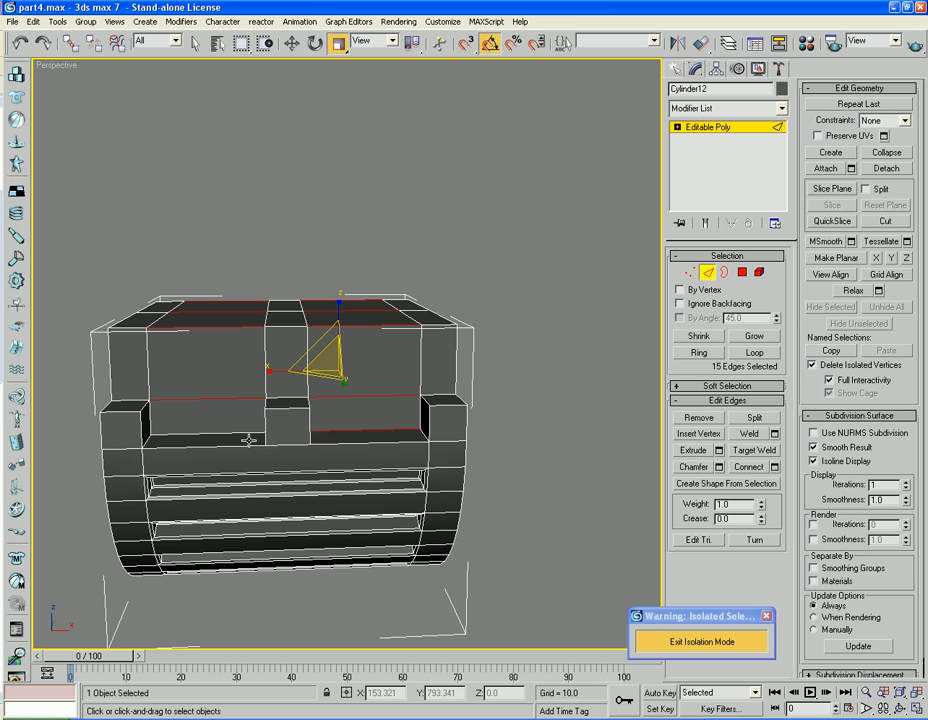
left_click(240, 432, "ctrl")
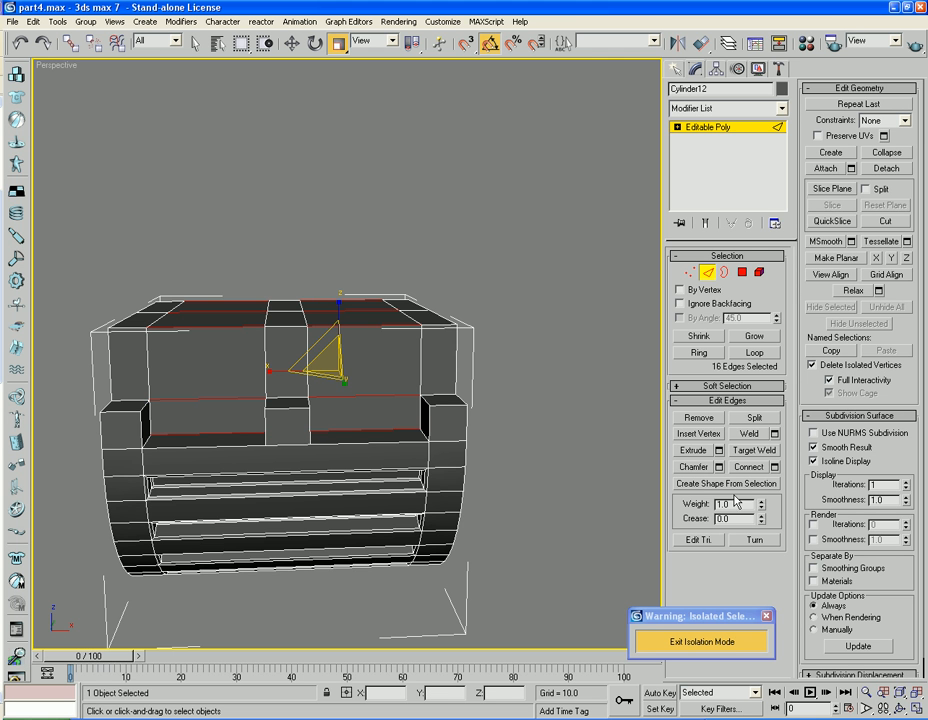
left_click(752, 467)
middle_click_drag(586, 464, 307, 507, "alt")
key("ctrl+z")
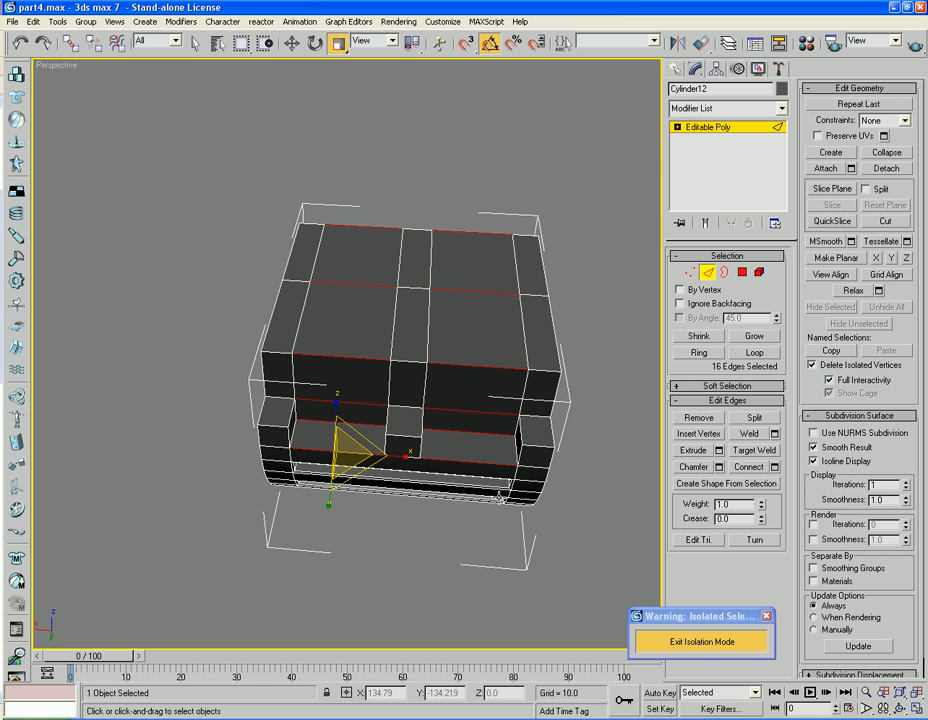
key("ctrl+z")
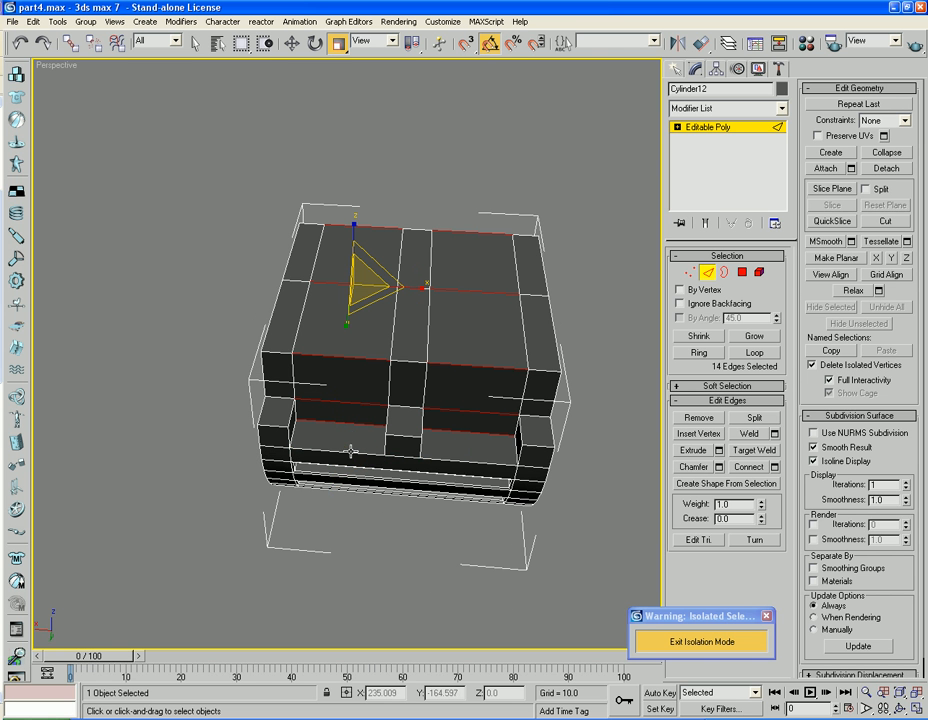
left_click(752, 467)
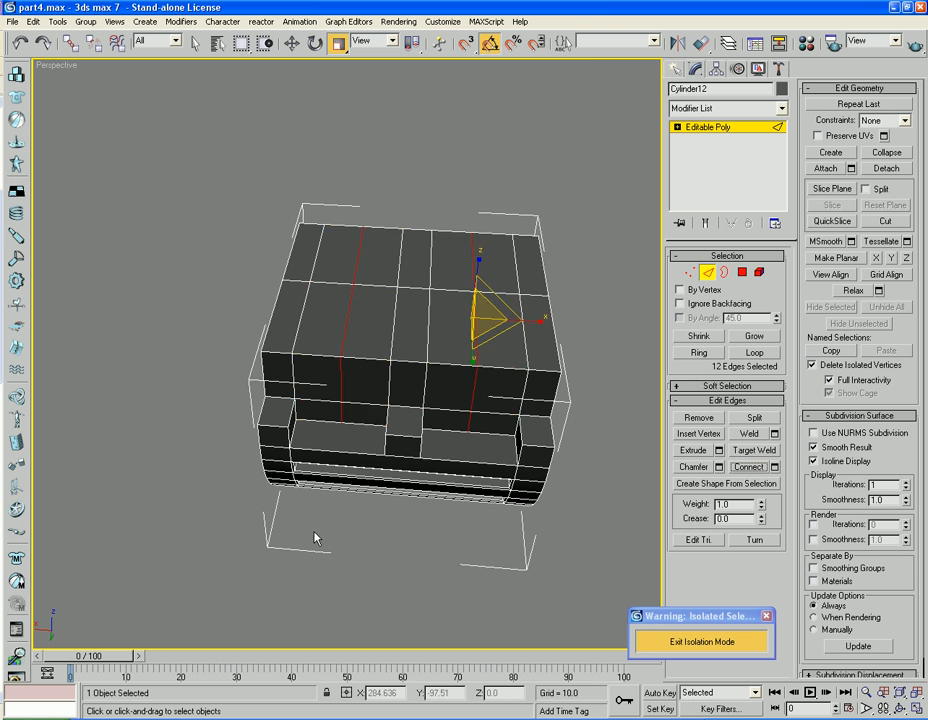
Step: Chamfer the two new edge lines so each splits into a pair running over the block's top and down its sides
middle_click_drag(315, 538, 356, 421, "alt")
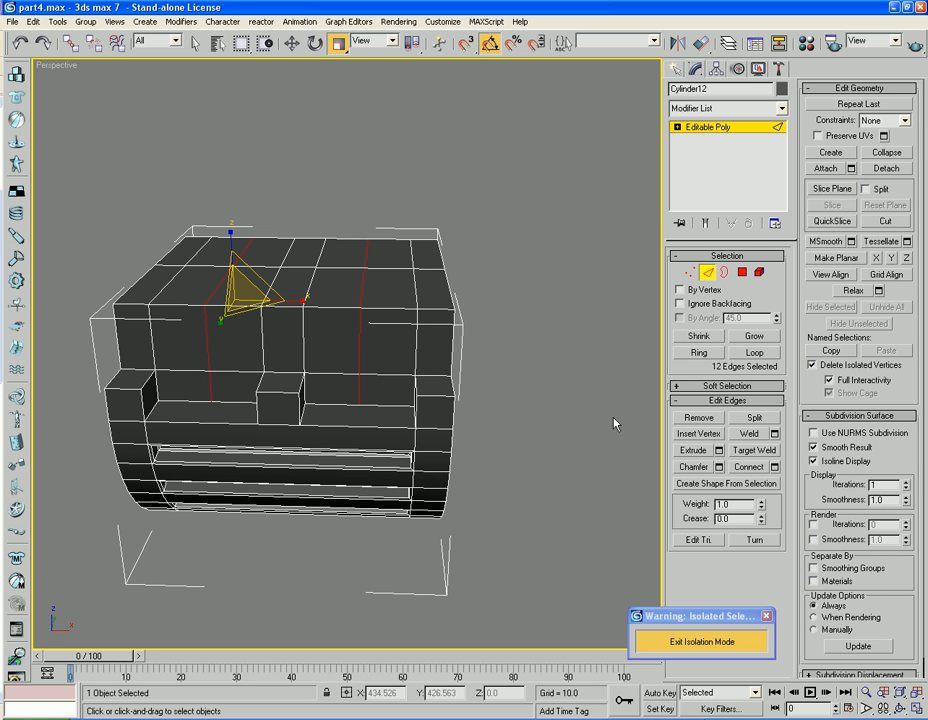
left_click(692, 467)
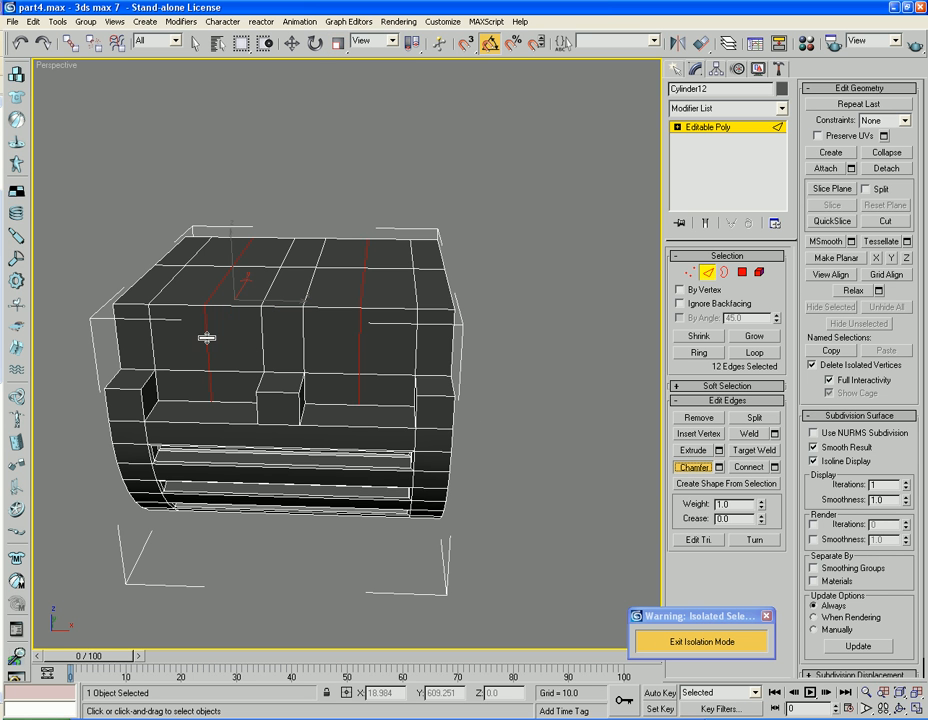
left_click_drag(207, 335, 207, 320)
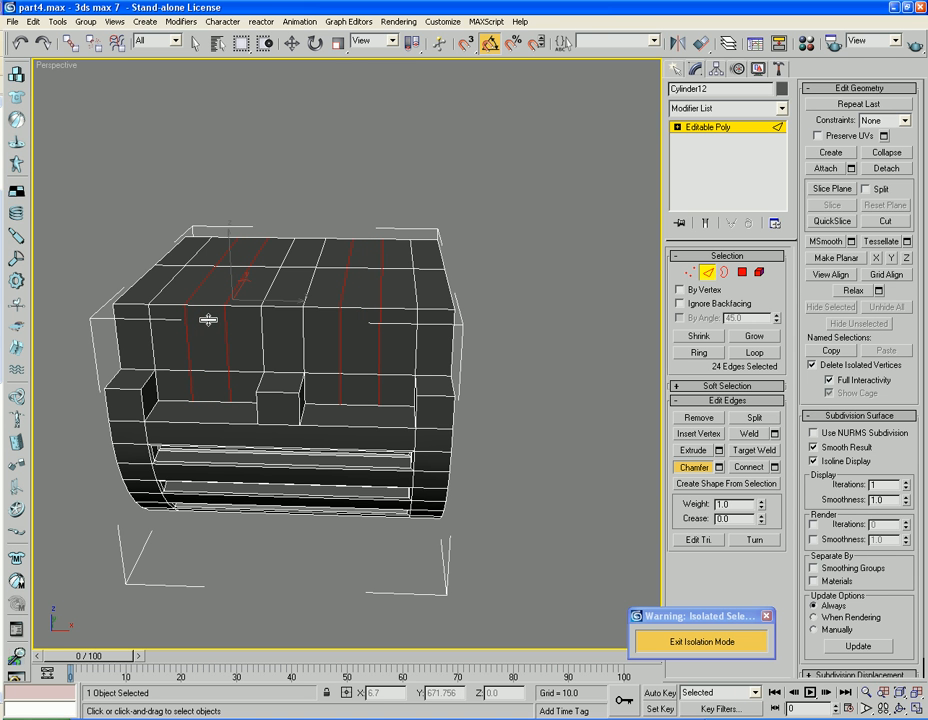
Step: Select the two vertical strips between the chamfered lines on the block's side and bevel them outward into slightly tapered ribs
mouse_move(361, 366)
middle_mouse_down("alt")
mouse_move(421, 361)
mouse_move(360, 373)
middle_mouse_up("alt")
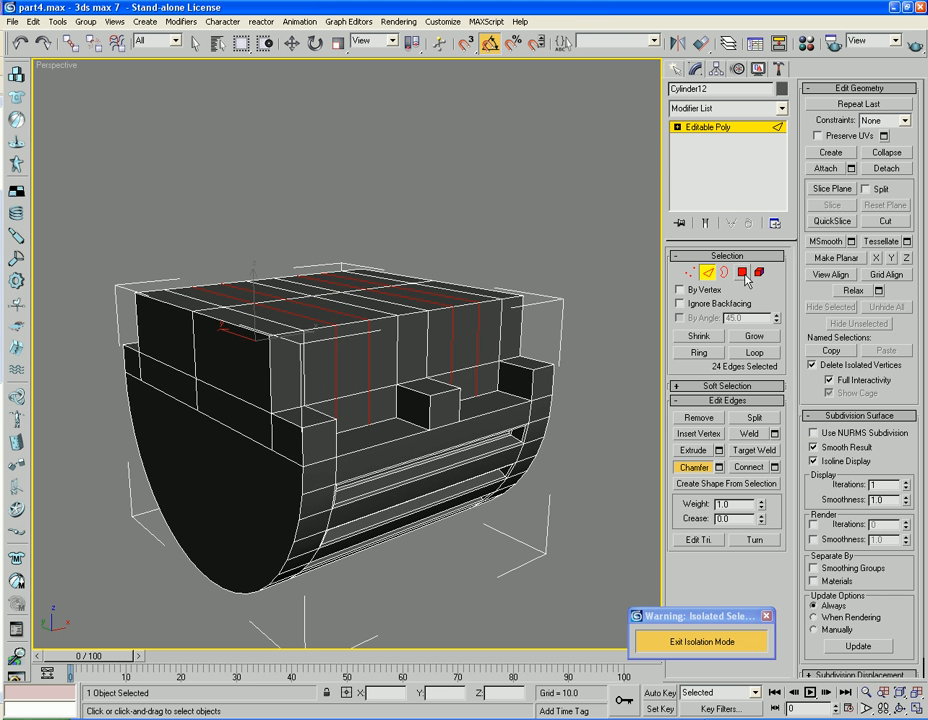
left_click(742, 272)
left_click(343, 372)
left_click(466, 355, "ctrl")
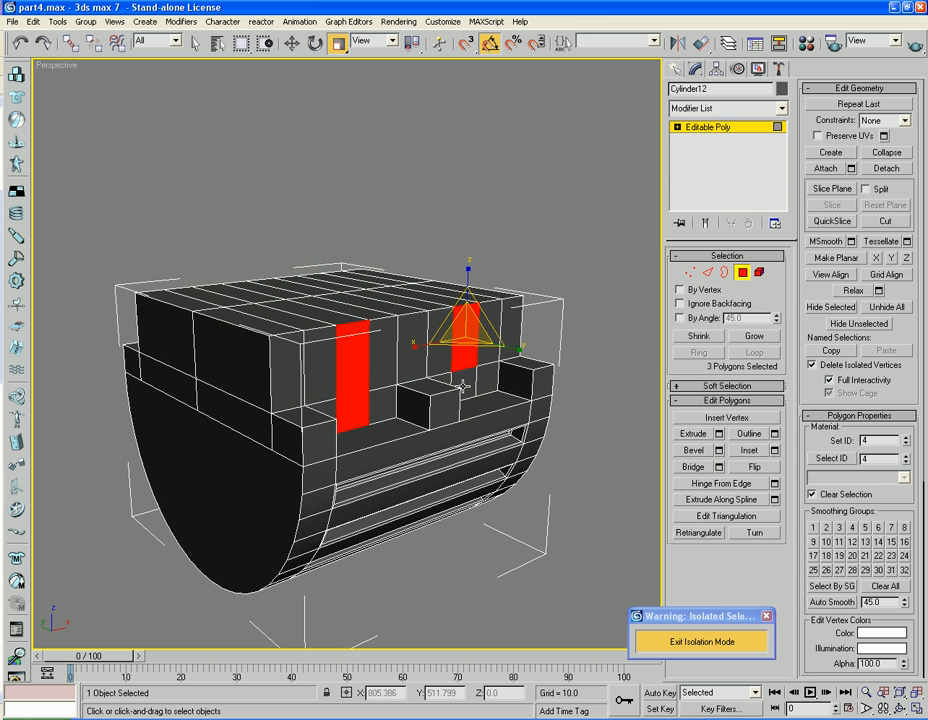
left_click(693, 450)
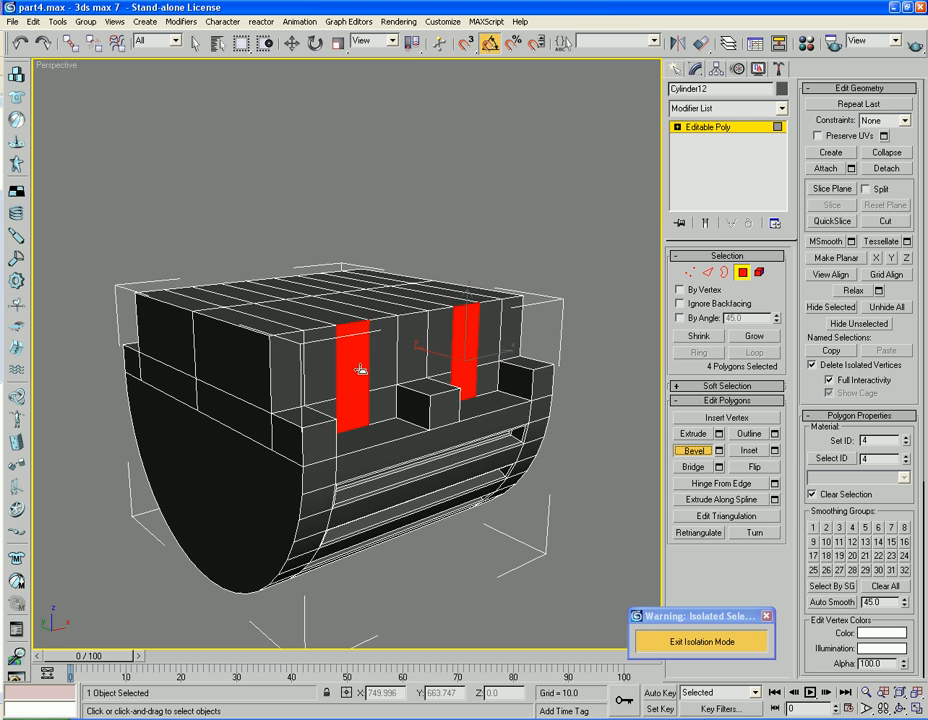
left_click_drag(357, 364, 377, 371)
left_click(377, 371)
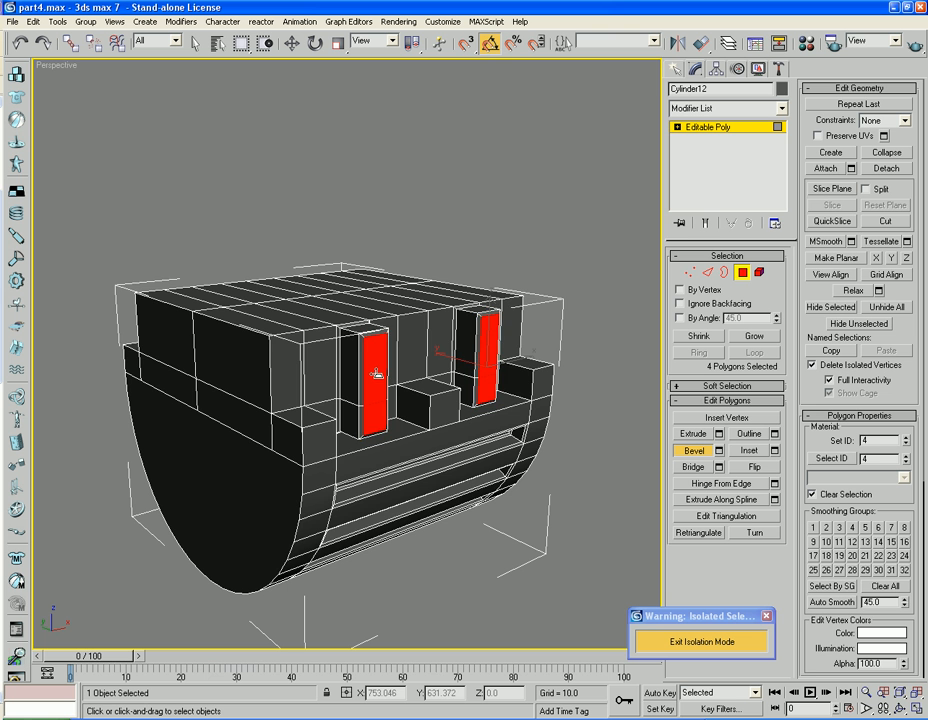
left_click(613, 390)
Step: Inspect the ribbed block from both sides and exit isolation mode to bring back the rest of the model
middle_click_drag(619, 393, 515, 392, "alt")
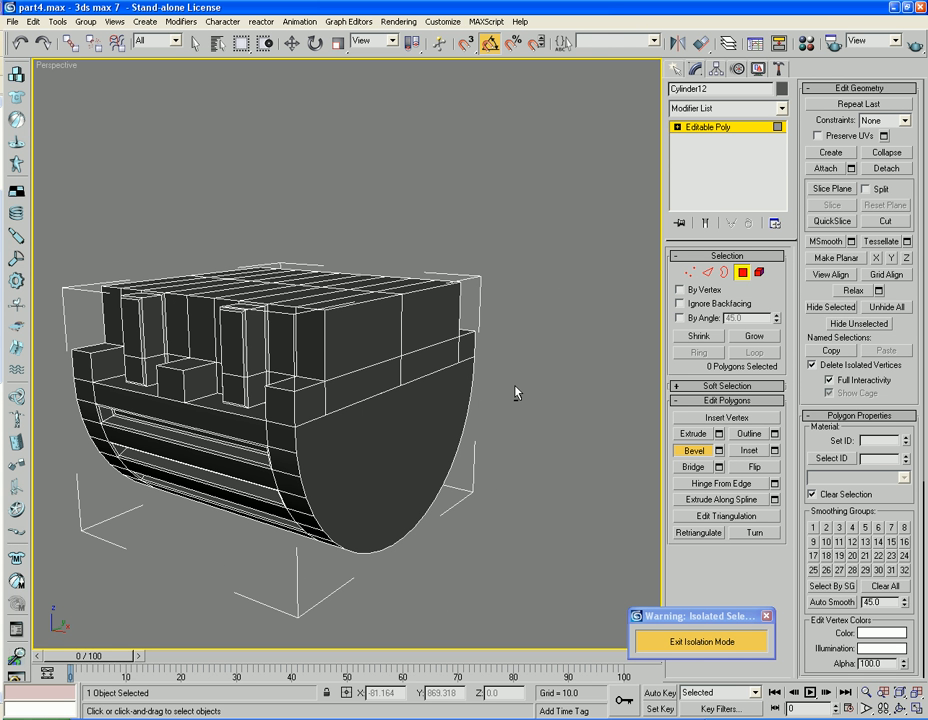
middle_click_drag(420, 485, 506, 486, "alt")
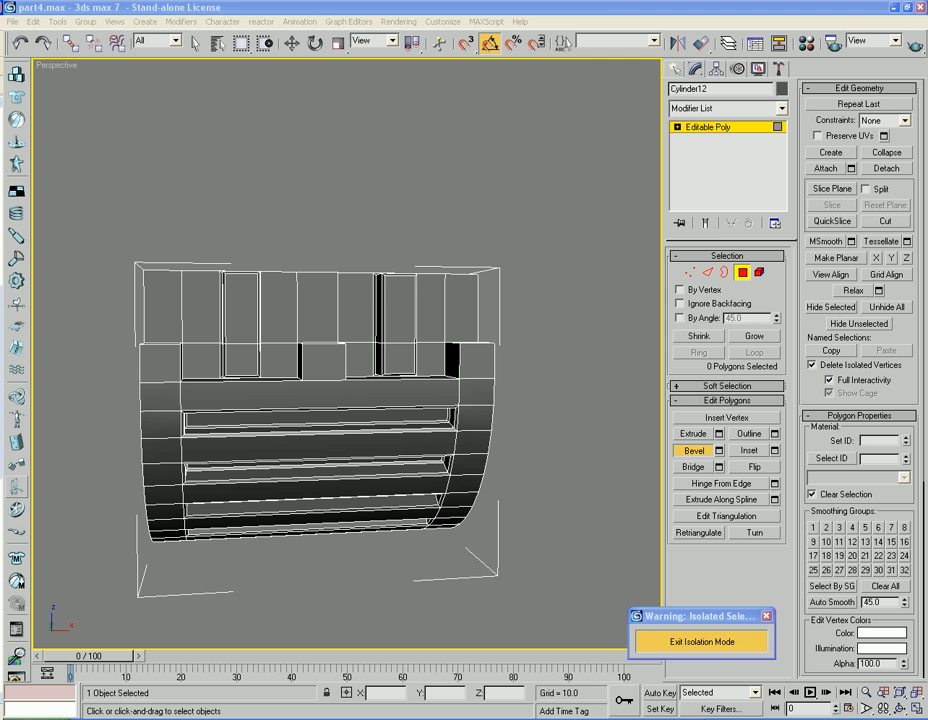
middle_click_drag(211, 391, 273, 327)
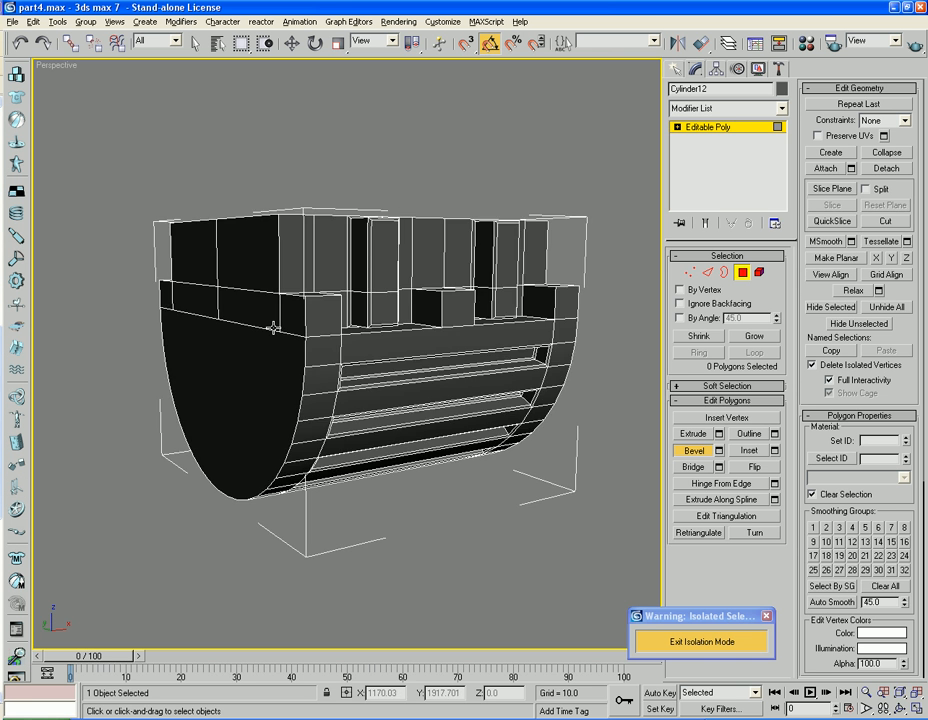
scroll(273, 327, "down", 5)
left_click(702, 642)
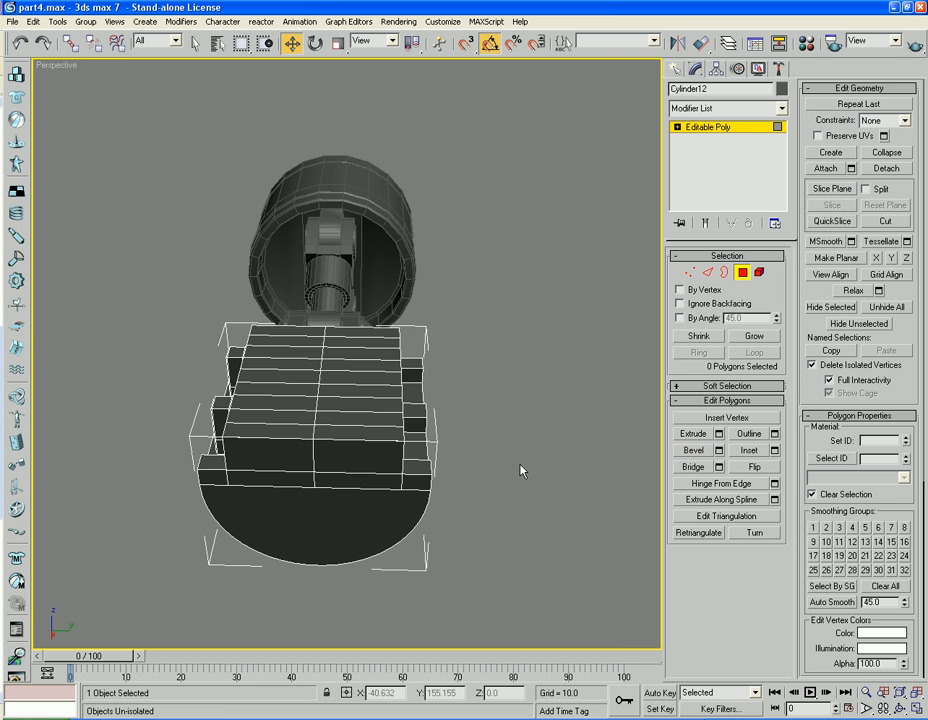
Step: Examine the hip block's proportions and side details together with the attached pistons and round housing from several angles
middle_click_drag(530, 391, 456, 382, "alt")
scroll(377, 357, "down", 5)
middle_click_drag(377, 357, 445, 350)
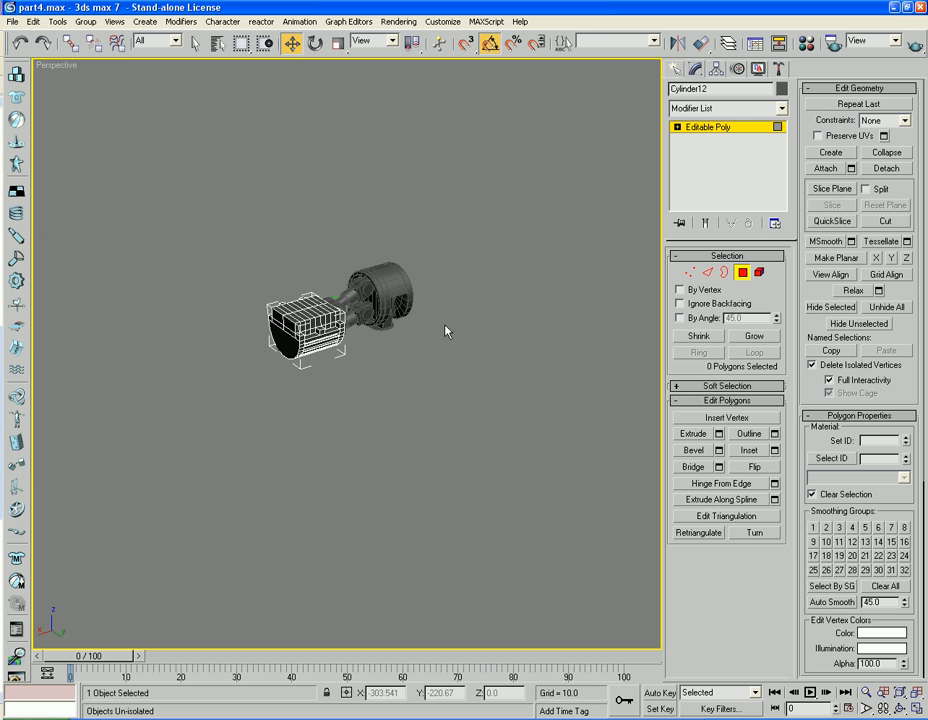
middle_click_drag(350, 449, 400, 447, "alt")
scroll(420, 449, "up", 8)
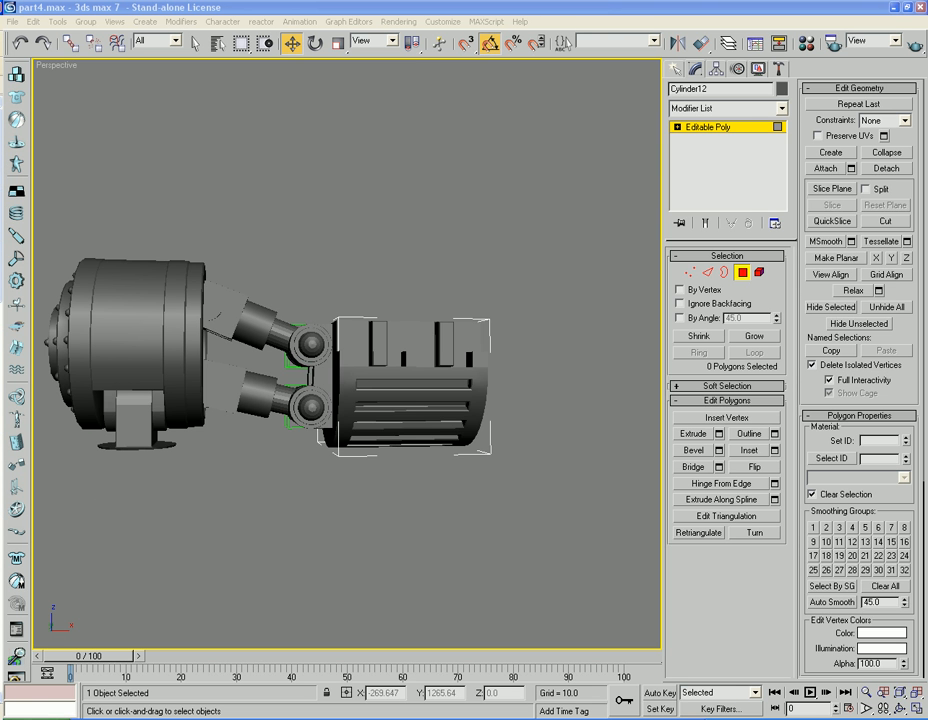
middle_click_drag(226, 490, 250, 426, "alt")
scroll(246, 503, "down", 4)
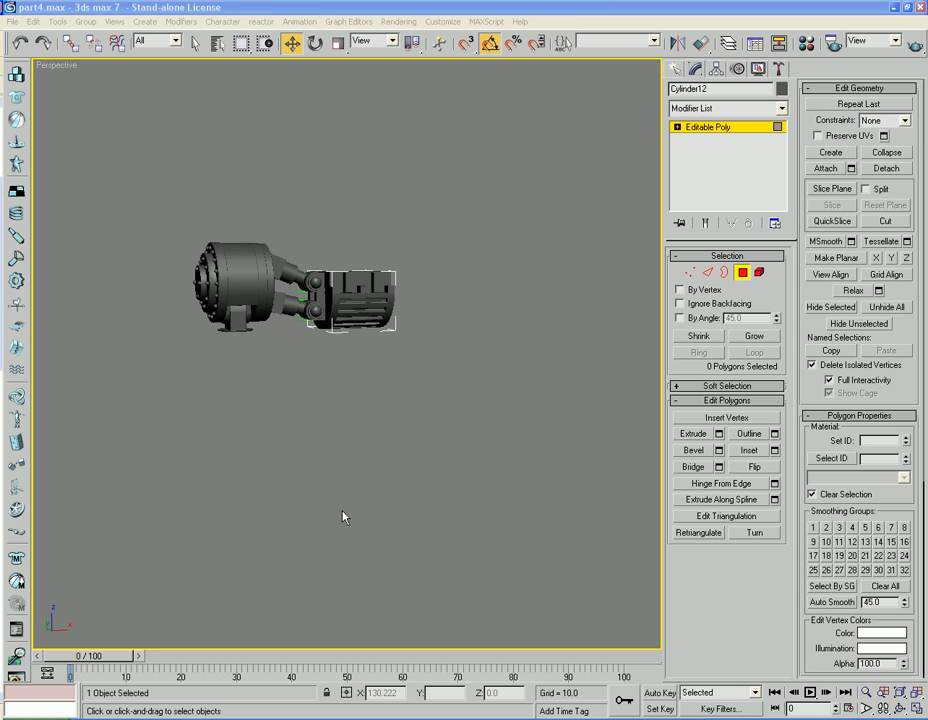
middle_click_drag(344, 518, 436, 508, "alt")
scroll(449, 488, "up", 5)
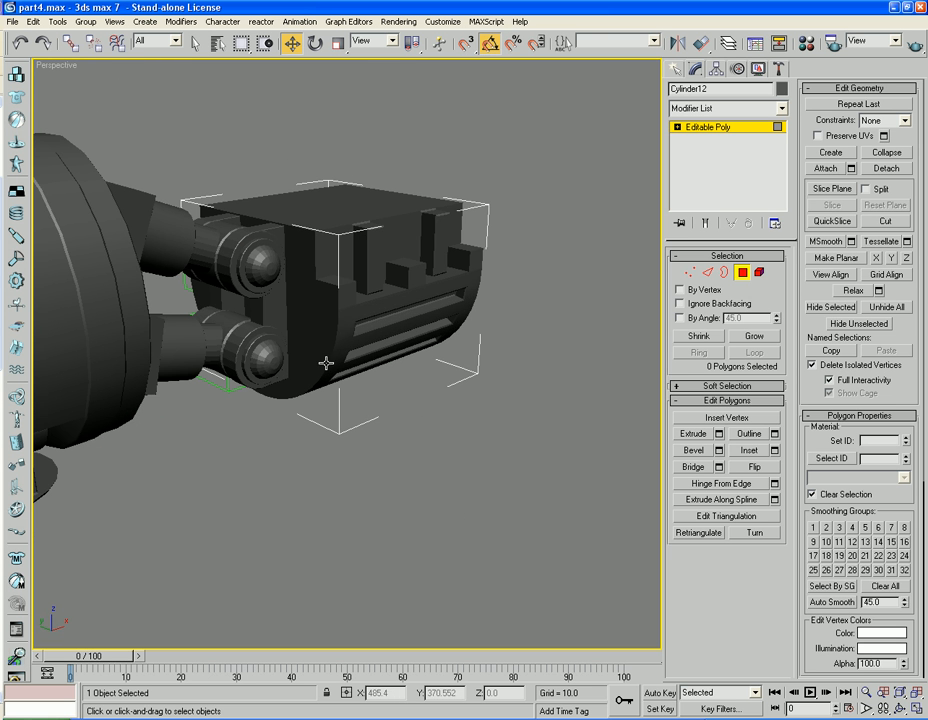
mouse_move(342, 406)
middle_mouse_down("alt")
mouse_move(323, 416)
mouse_move(301, 389)
mouse_move(336, 396)
middle_mouse_up("alt")
scroll(336, 396, "up", 6)
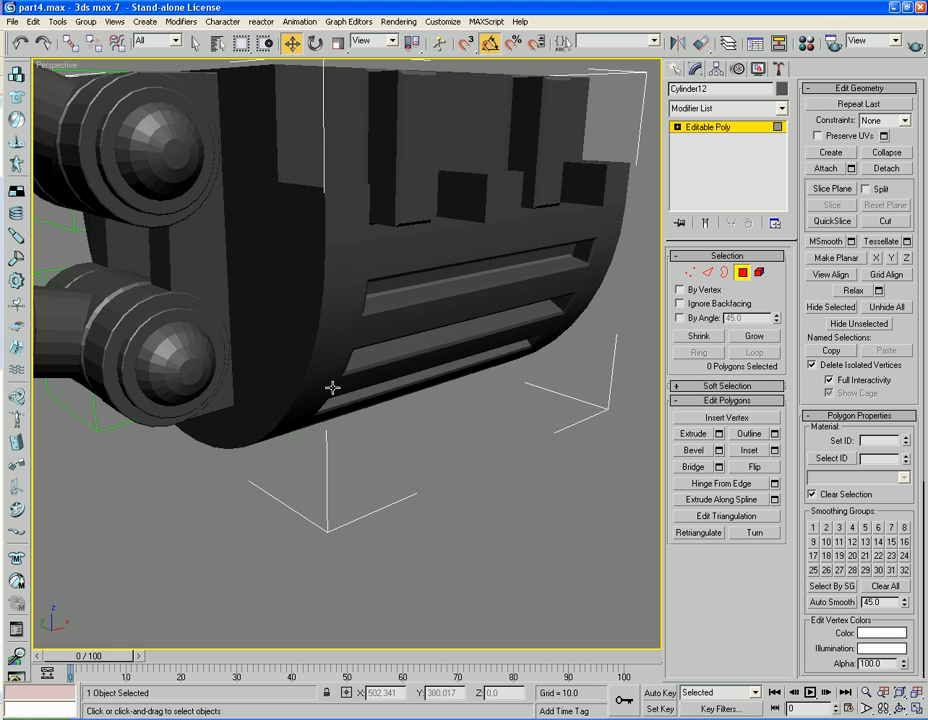
Step: Display edged faces and select only the horizontal edge at tab-top height on the block's end face beside the piston joint
key("F4")
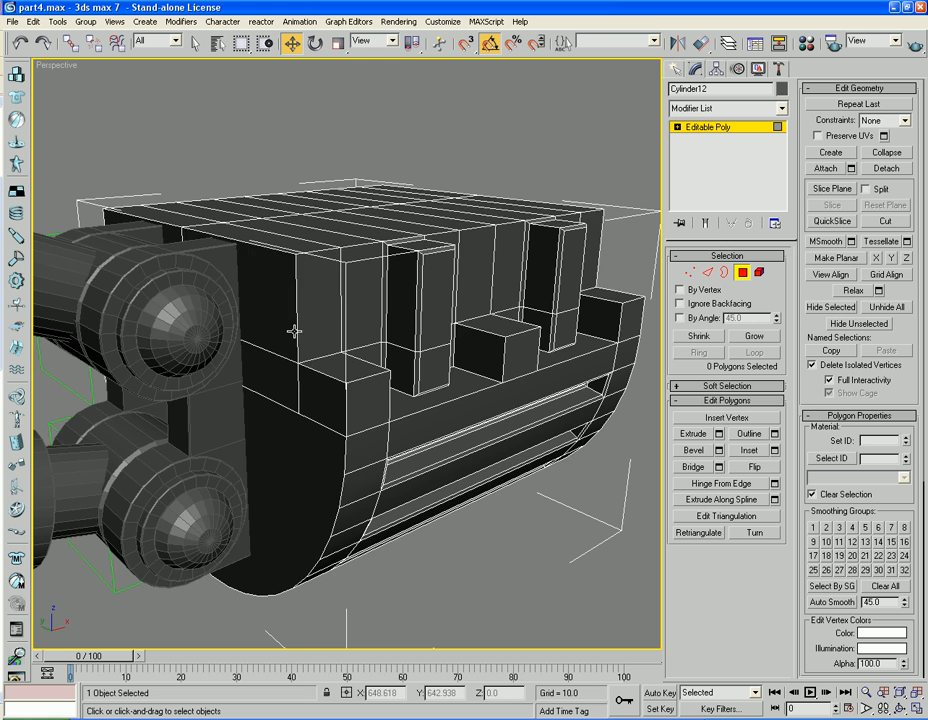
left_click(265, 250)
middle_click_drag(265, 250, 414, 257, "alt")
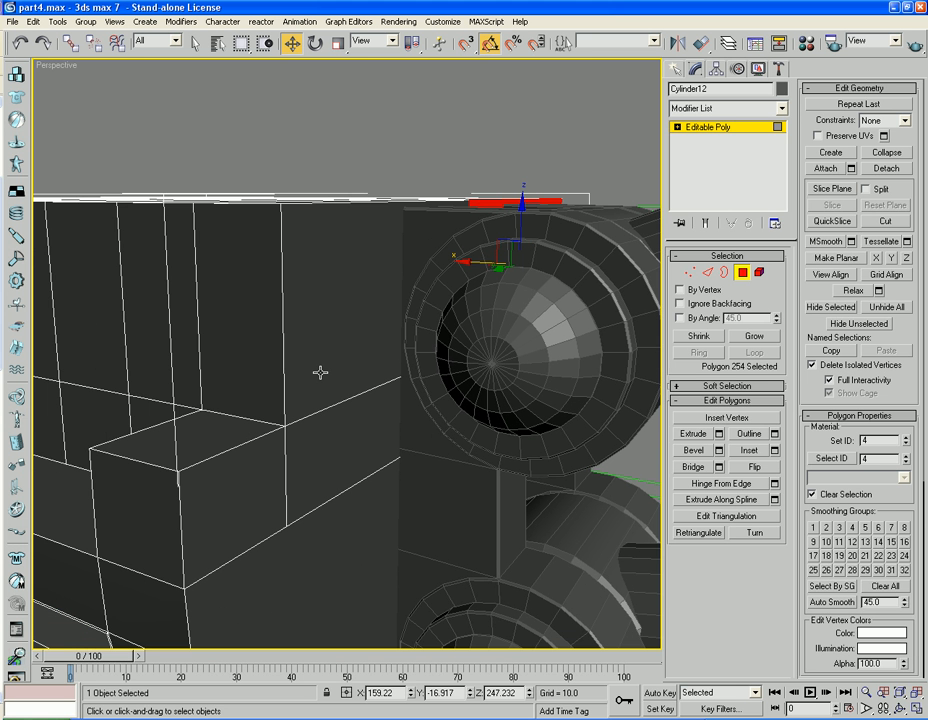
key("2")
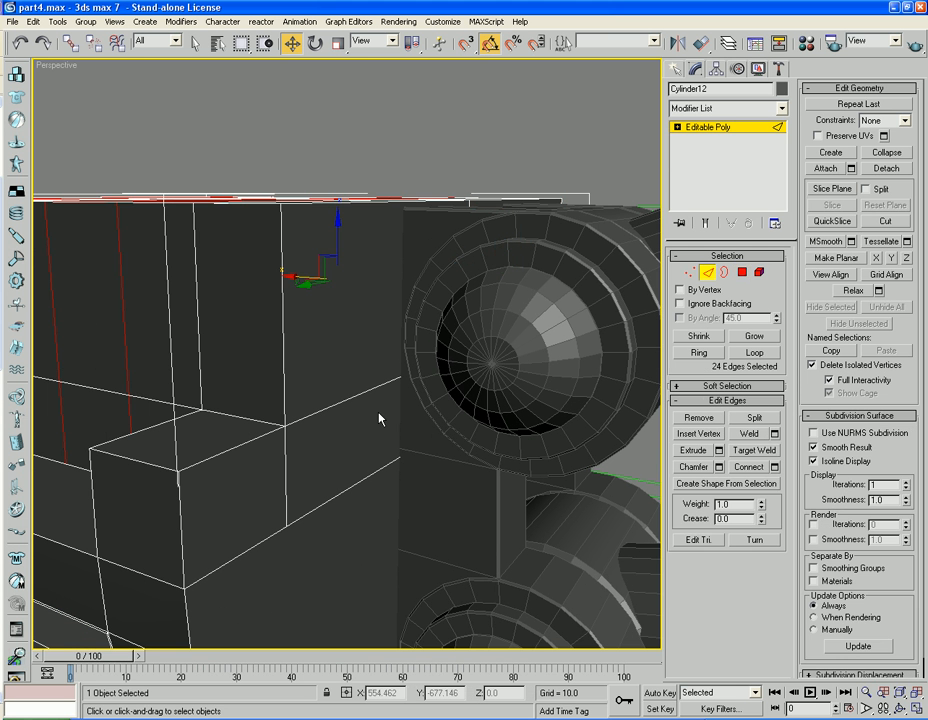
left_click(359, 394)
left_click(219, 460, "ctrl")
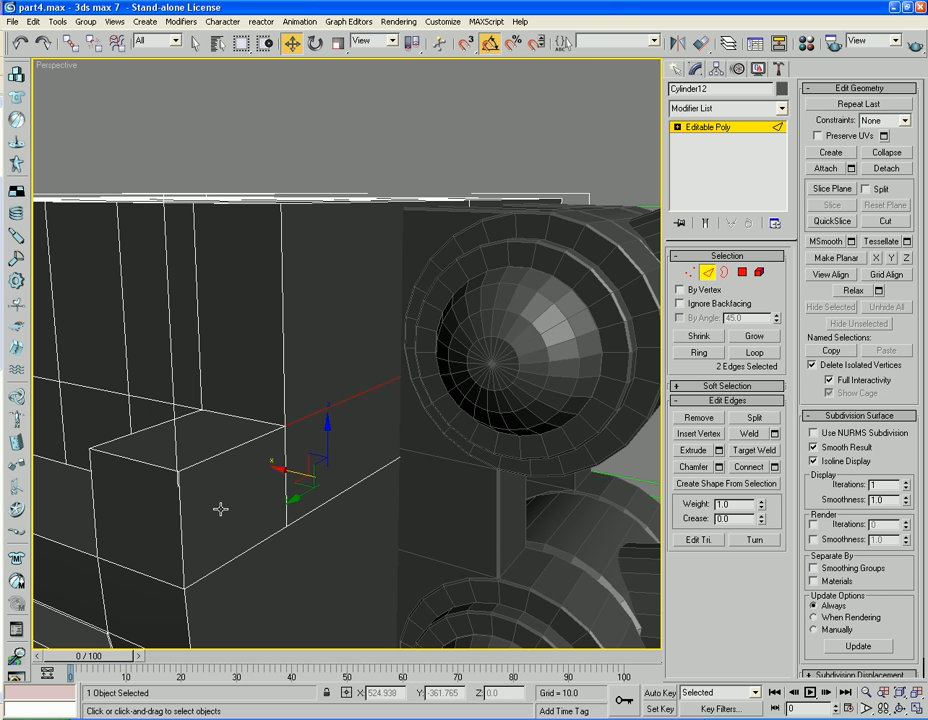
key("ctrl+z")
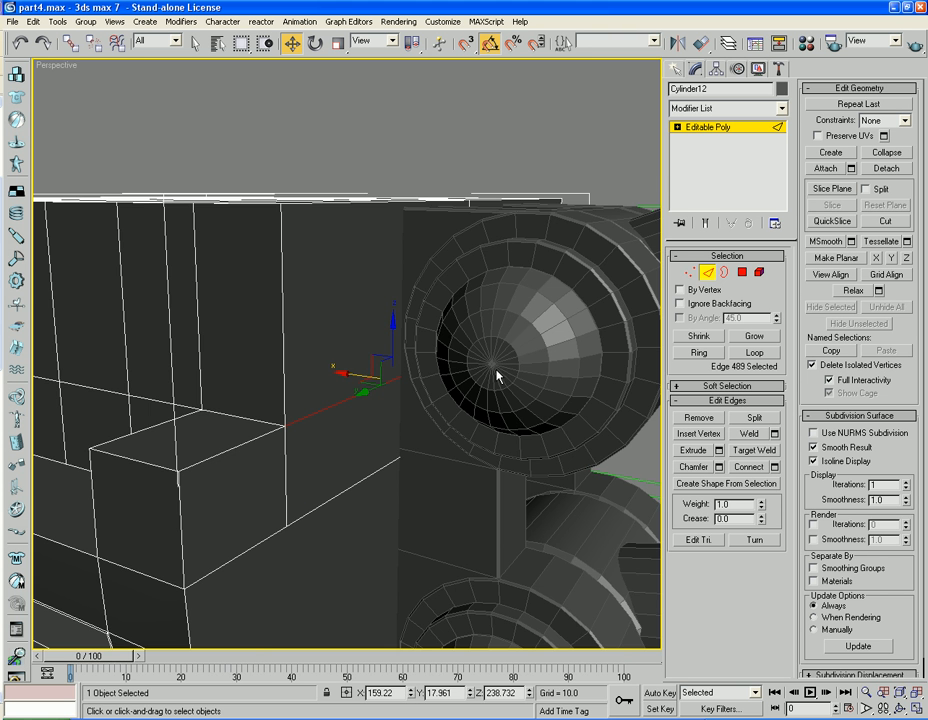
Step: Enable Ignore Backfacing and add the corner tab's top end edge and its vertical corner edge to the edge selection
key("q")
scroll(354, 425, "down", 4)
middle_click_drag(354, 425, 431, 361)
middle_click_drag(557, 312, 548, 323, "alt")
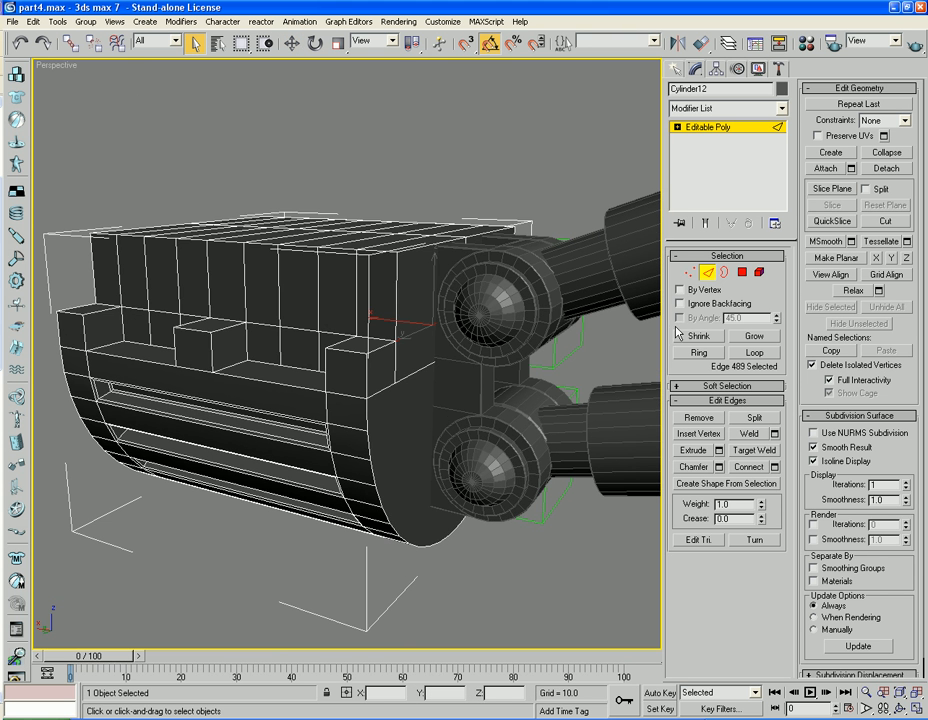
left_click(680, 304)
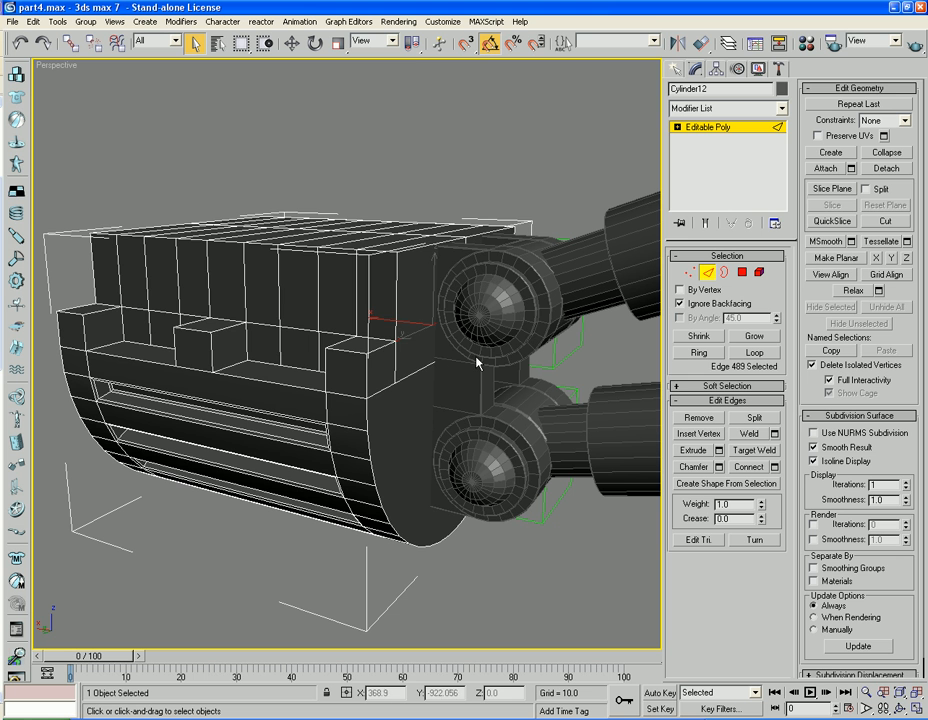
left_click(374, 350, "ctrl")
left_click(366, 372, "ctrl")
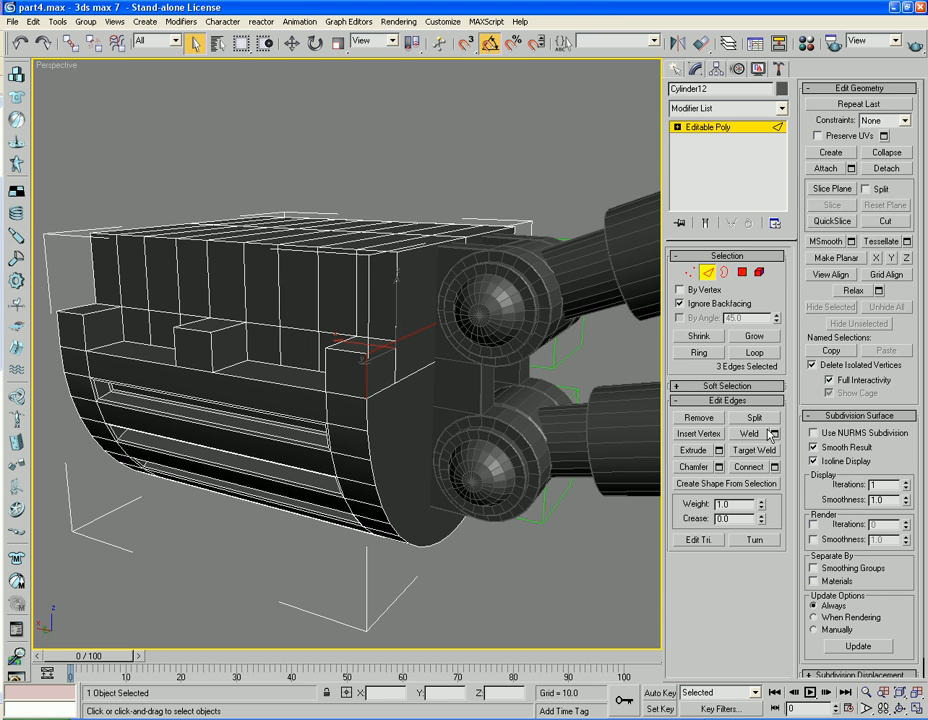
Step: Extend the edge selection with Loop and add the piston-side end's curved rim edges from the corner tab down toward the underside
left_click(754, 352)
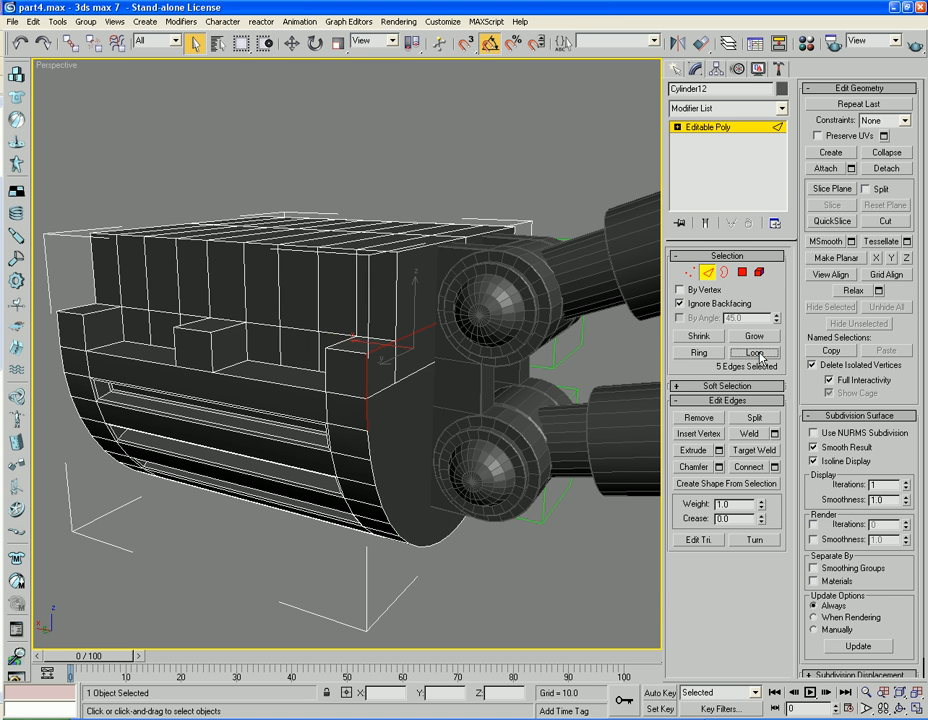
left_click(367, 446, "ctrl")
left_click(371, 474, "ctrl")
left_click(380, 499, "ctrl")
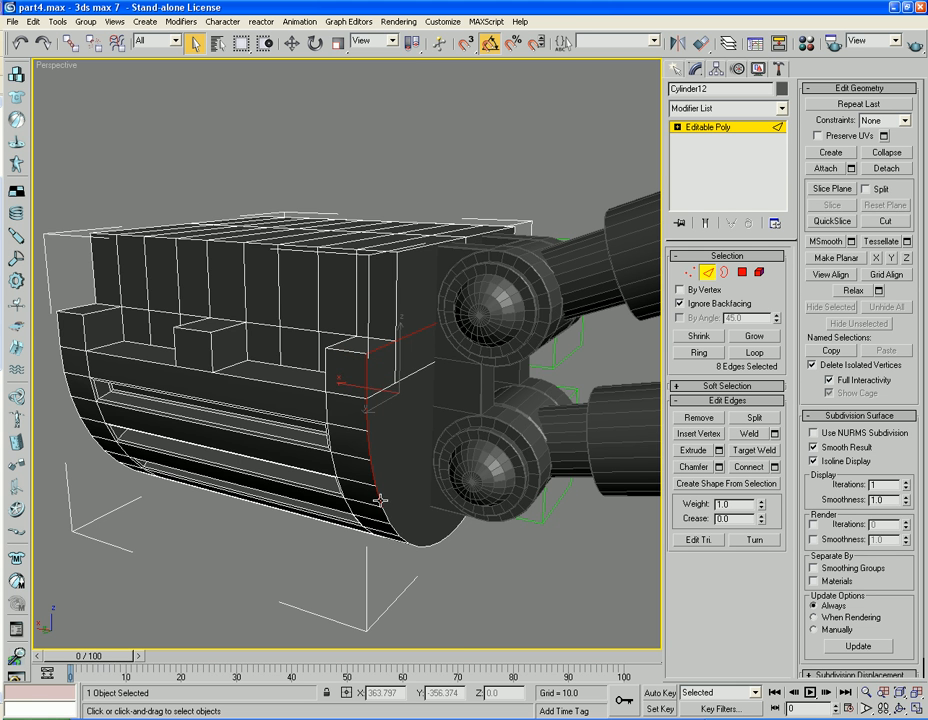
left_click(384, 510, "ctrl")
middle_click_drag(456, 595, 420, 445)
scroll(420, 445, "up", 5)
left_click(396, 461, "ctrl")
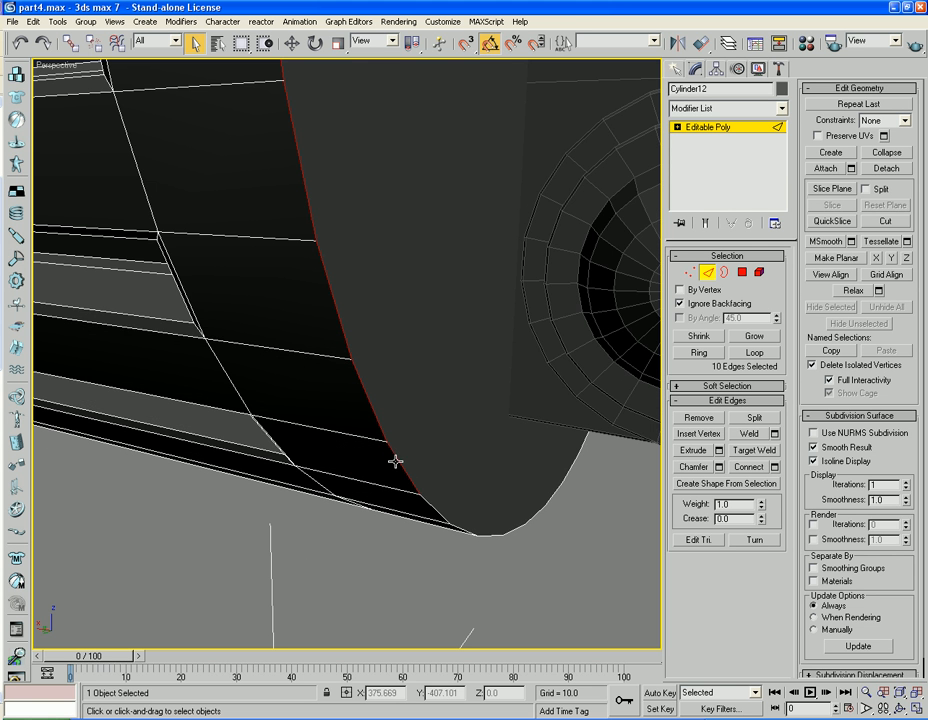
left_click(437, 508, "ctrl")
Step: Add the consecutive rim edges along the bottom of the half cylinder's piston-side end to the selection
middle_click_drag(517, 517, 435, 407)
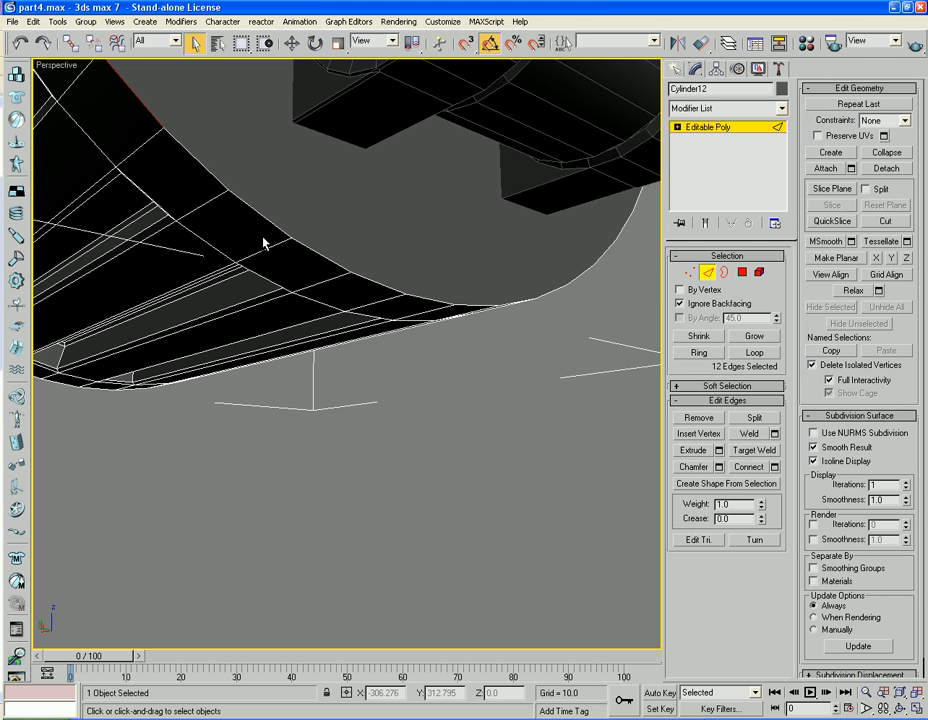
left_click(233, 191, "ctrl")
left_click(209, 169, "alt")
left_click(200, 162, "alt")
left_click(191, 155, "ctrl")
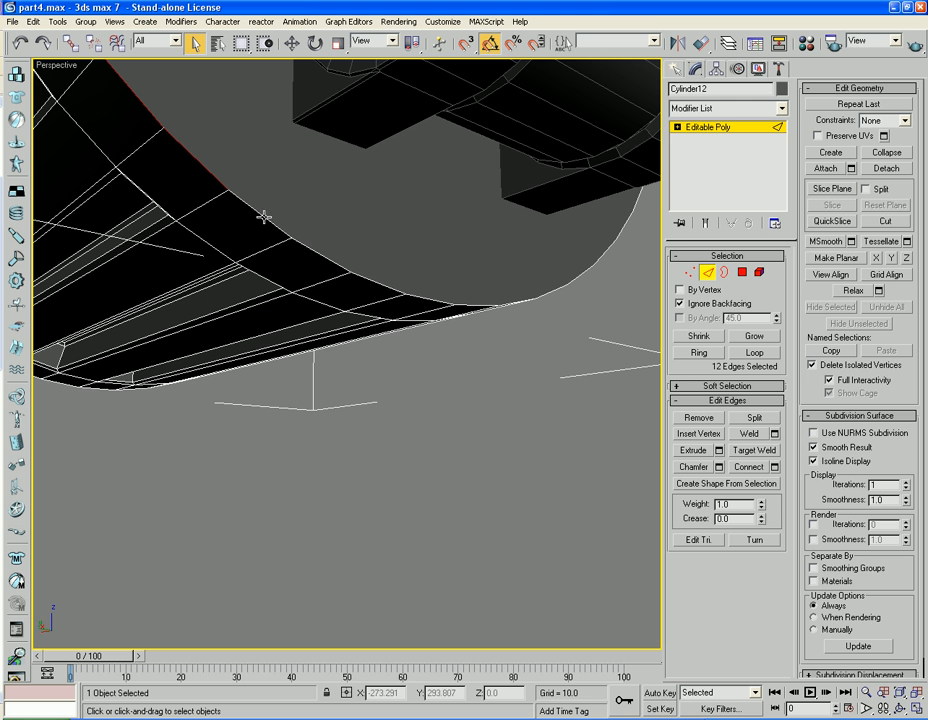
left_click(330, 260, "ctrl")
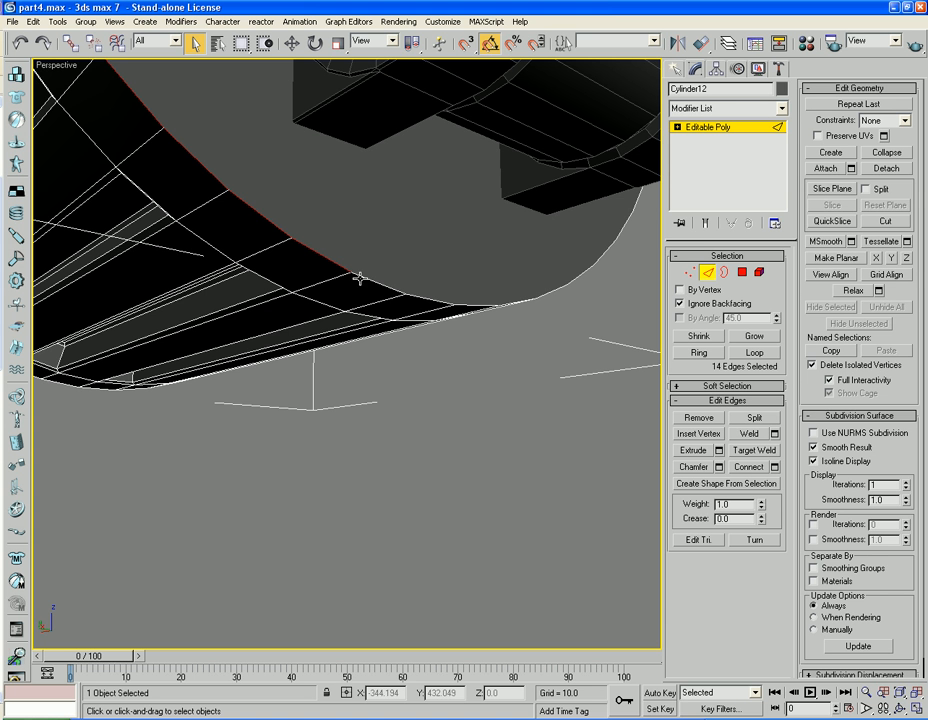
left_click(375, 279, "ctrl")
left_click(425, 297, "ctrl")
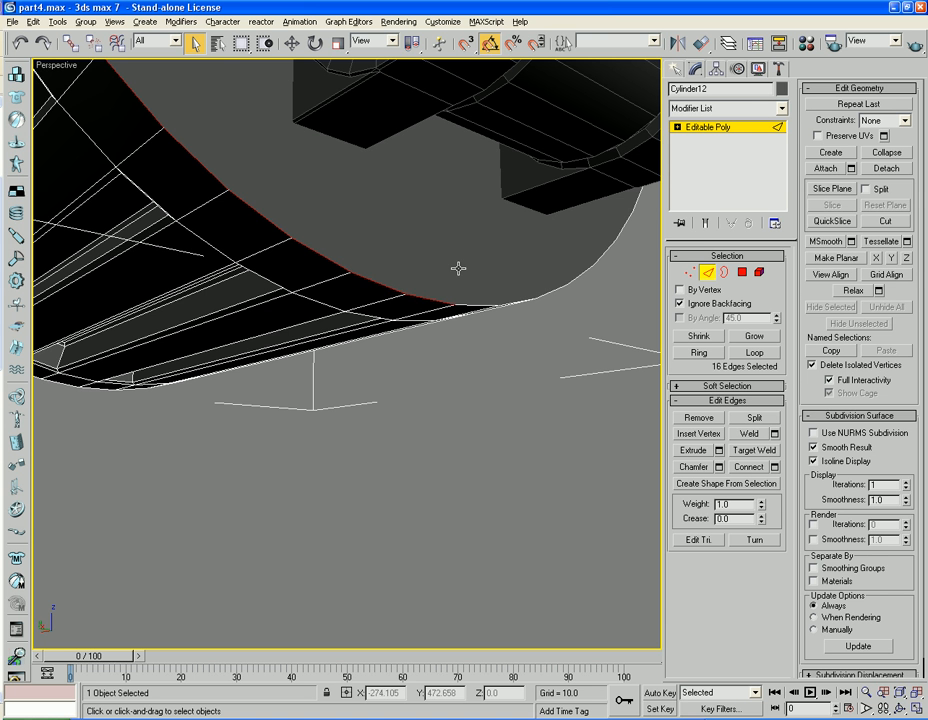
Step: Add the next four rim edges rising on the other side of the half cylinder, beneath the piston joints
middle_click_drag(458, 267, 332, 216, "alt")
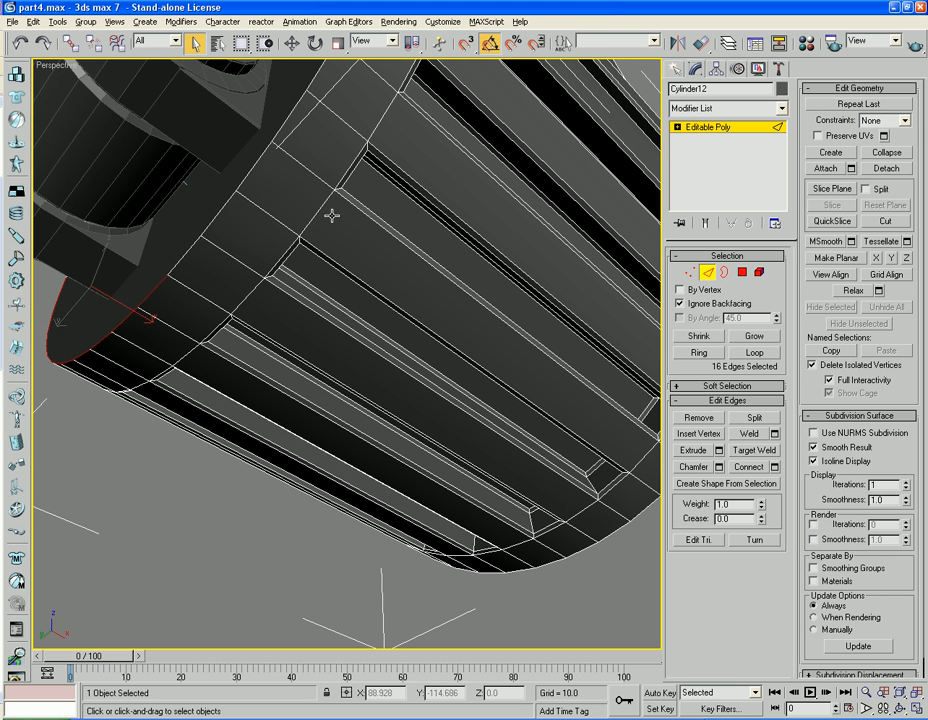
left_click(222, 232, "ctrl")
left_click(238, 183, "ctrl")
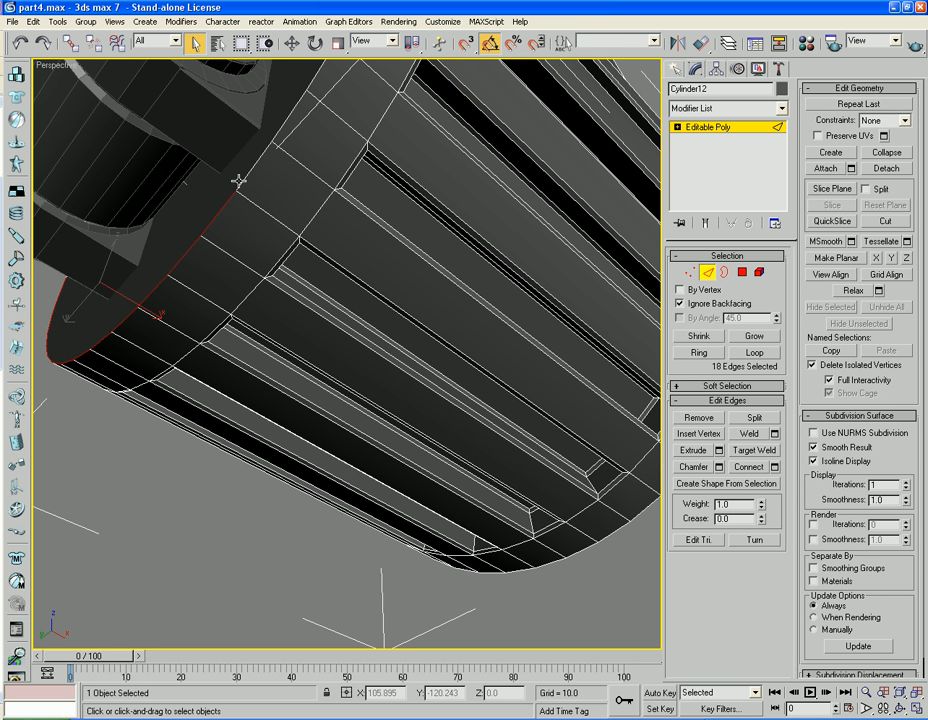
left_click(251, 168, "ctrl")
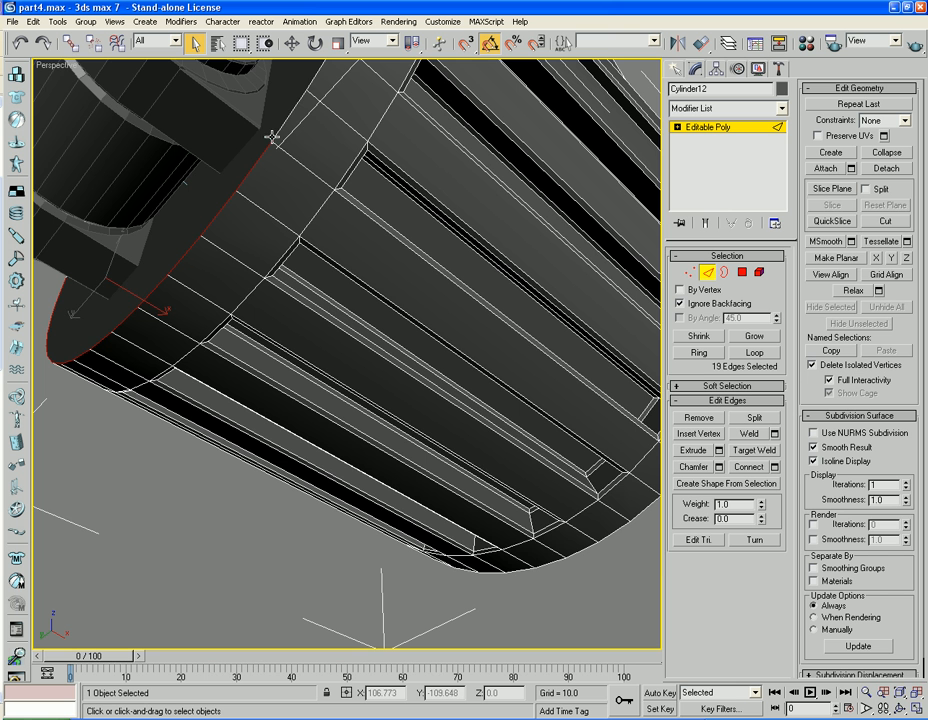
left_click(278, 131, "ctrl")
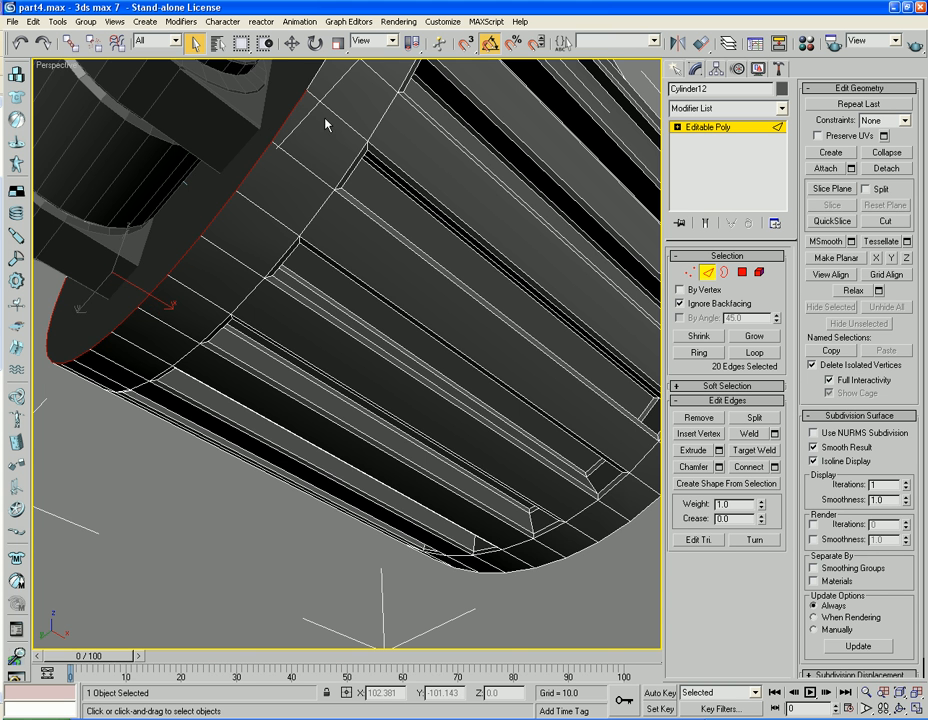
Step: Continue the edge selection up the piston-side curved rim, past the lower piston joint toward the opposite corner tab
middle_click_drag(325, 124, 290, 318, "alt")
left_click(226, 289, "ctrl")
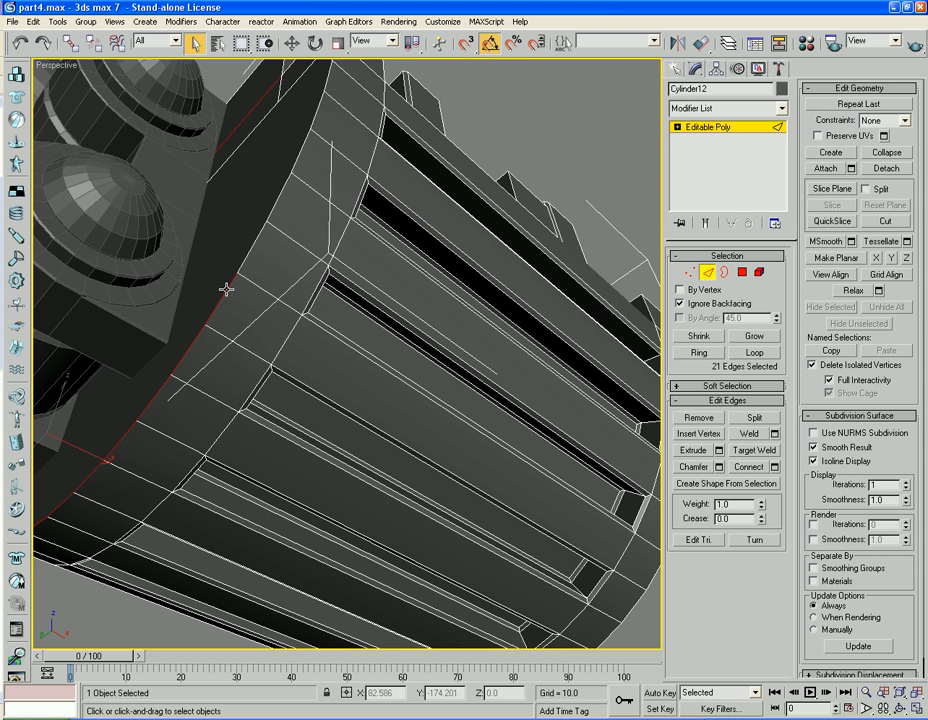
left_click(249, 246, "ctrl")
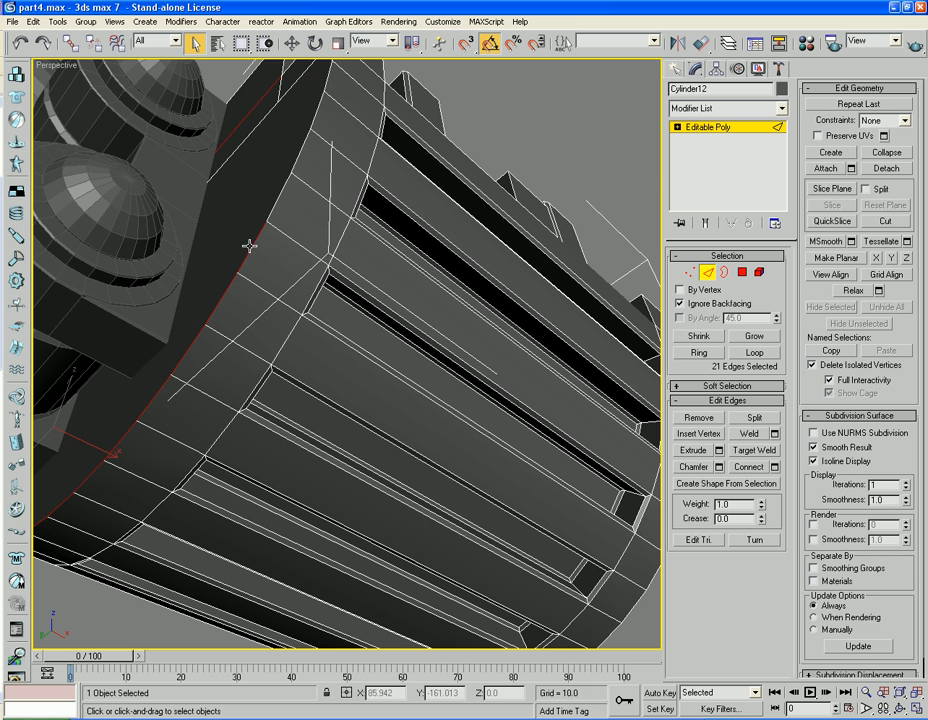
left_click(273, 199, "ctrl")
left_click(299, 151, "ctrl")
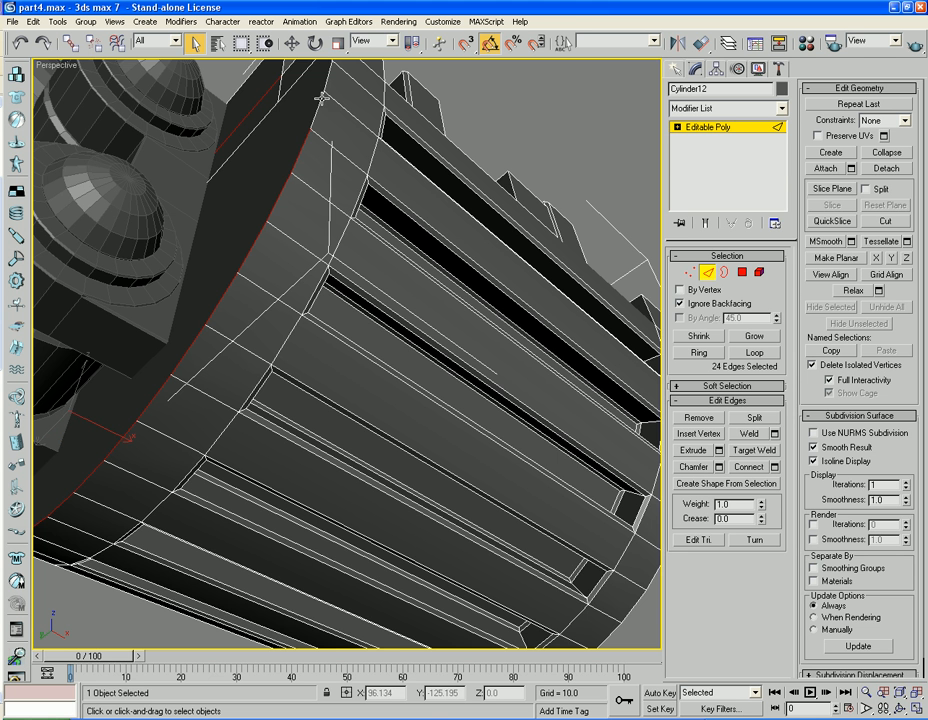
left_click(323, 99, "ctrl")
Step: Complete the rim selection with the last curved edges and the opposite corner tab's vertical end edge
middle_click_drag(325, 80, 304, 305)
left_click(308, 283, "ctrl")
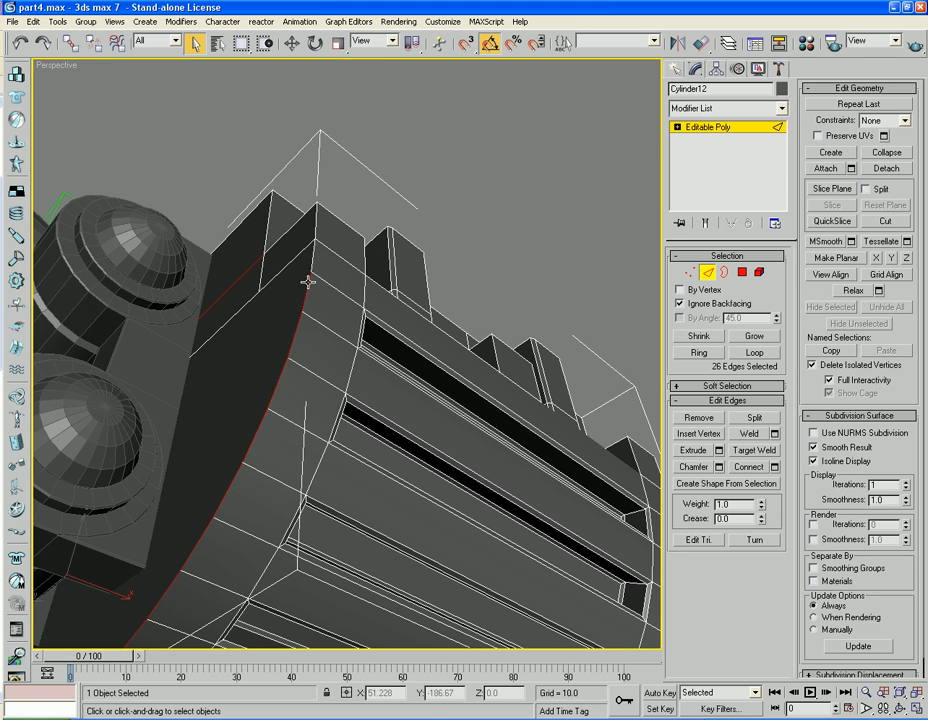
left_click(314, 248, "ctrl")
left_click(315, 250, "ctrl")
left_click(313, 257, "ctrl")
left_click(304, 212, "ctrl")
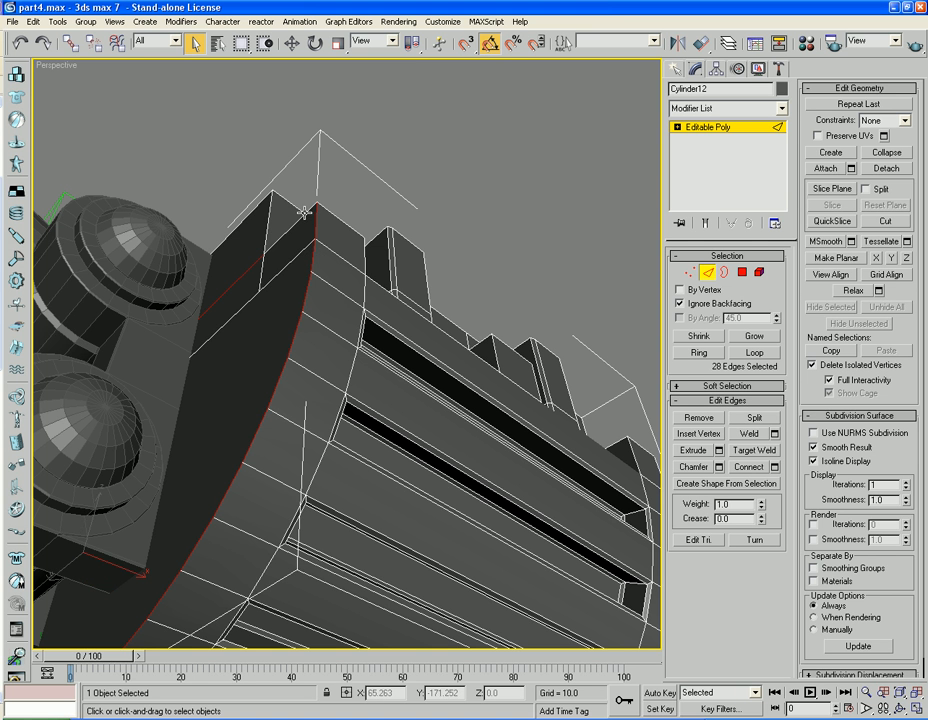
Step: Add the opposite corner tab's top and inner side edges, plus the front and back floor edges of the adjoining recess
left_click(293, 233, "ctrl")
middle_click_drag(298, 235, 215, 307, "alt")
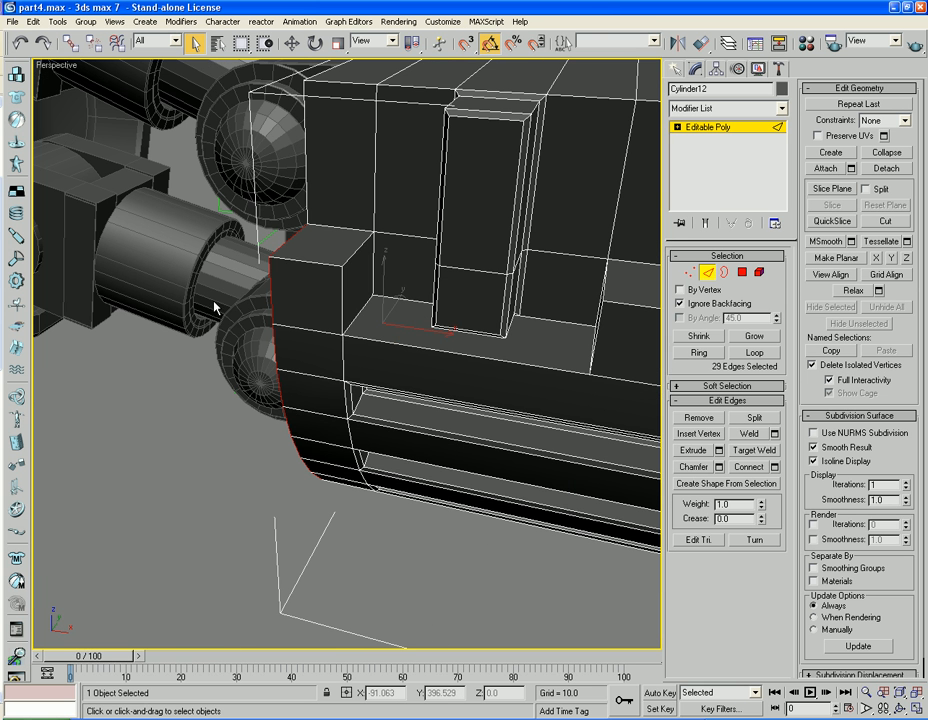
left_click(315, 262, "ctrl")
left_click(341, 277, "ctrl")
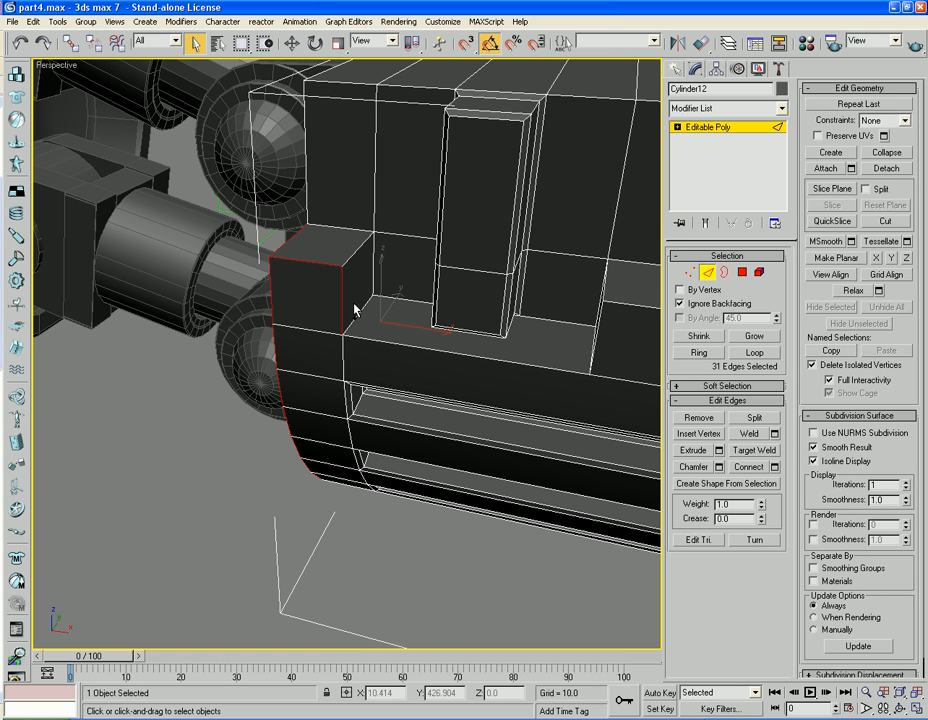
left_click(347, 259, "ctrl")
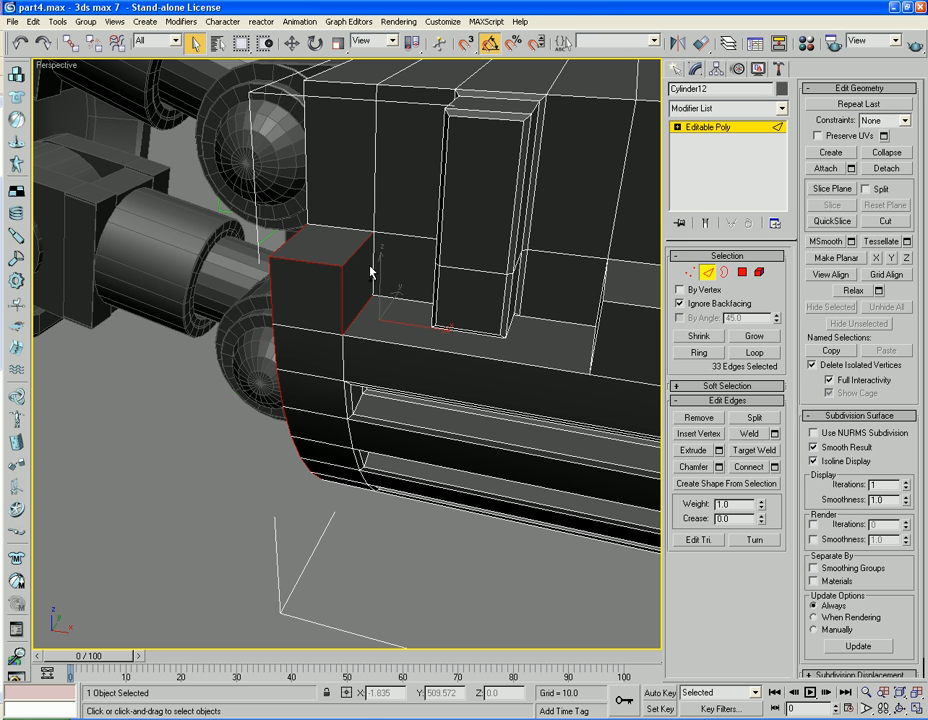
left_click(372, 266, "ctrl")
left_click(402, 298, "ctrl")
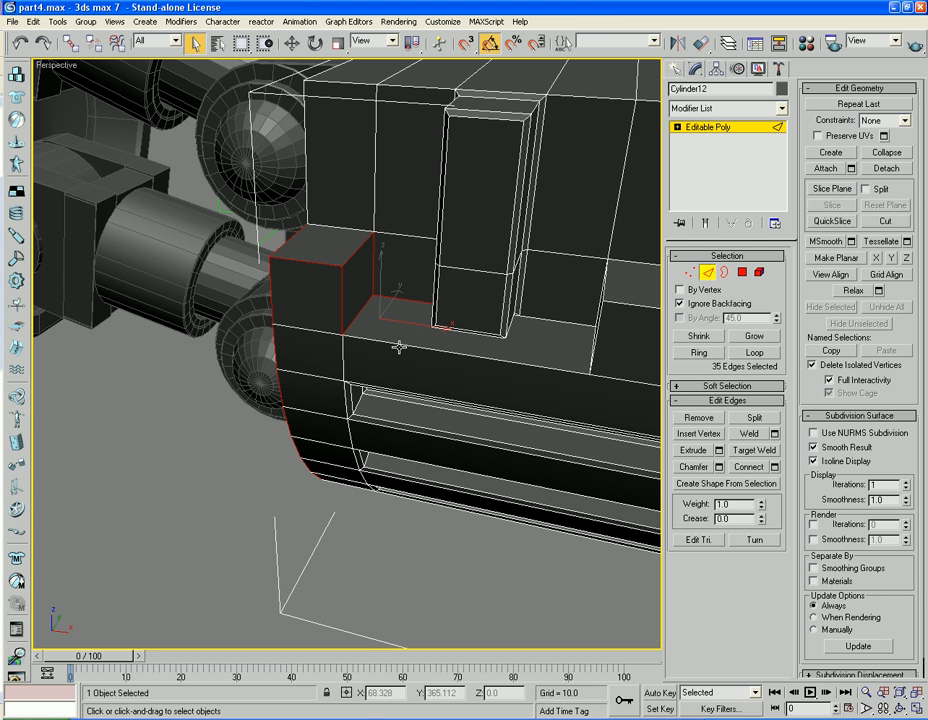
left_click(403, 346, "ctrl")
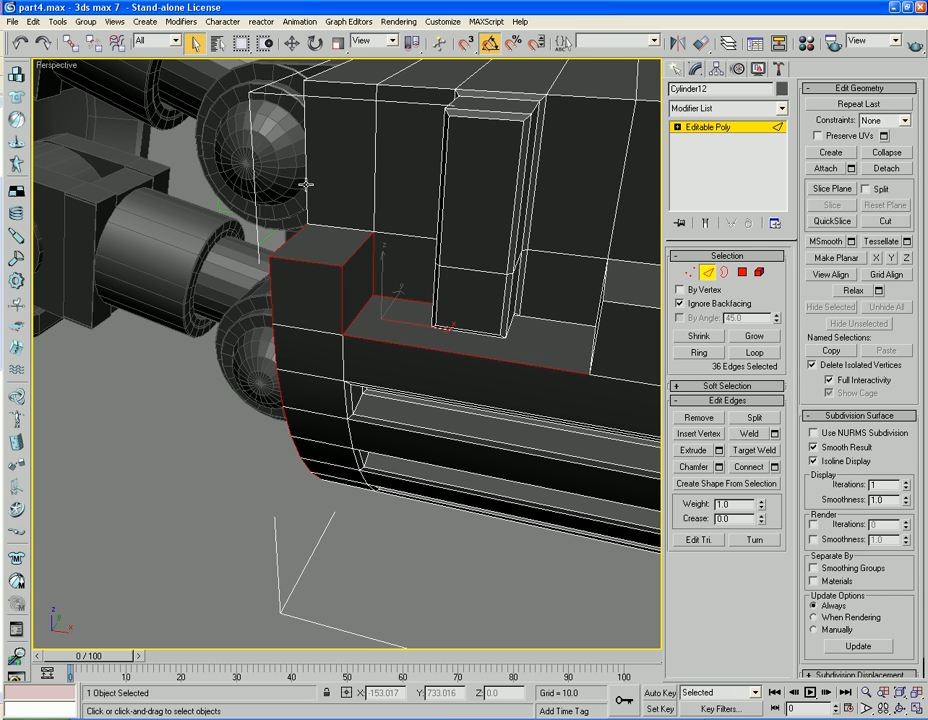
Step: Add the raised block's vertical corner edge and its top end edges above the piston joints to the selection
middle_click_drag(377, 160, 341, 345, "alt")
left_click(327, 304, "ctrl")
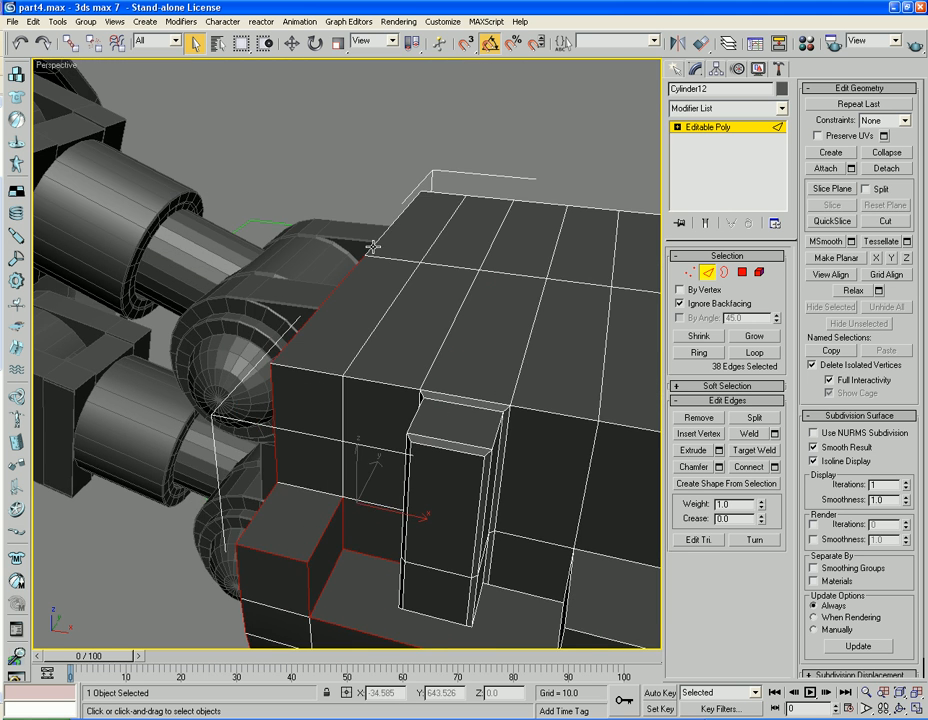
left_click(376, 244, "ctrl")
Step: Add the remaining floor edges of the recess up to the middle tab, and the middle tab's vertical, side and top back edges
middle_click_drag(379, 240, 402, 408, "alt")
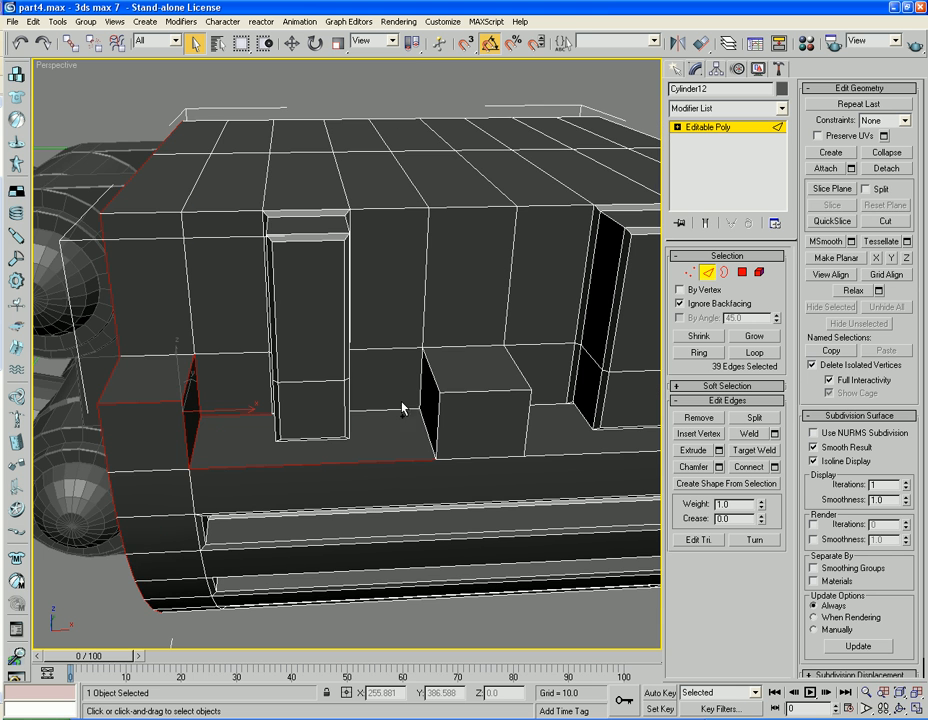
left_click(403, 409, "ctrl")
left_click(426, 428, "ctrl")
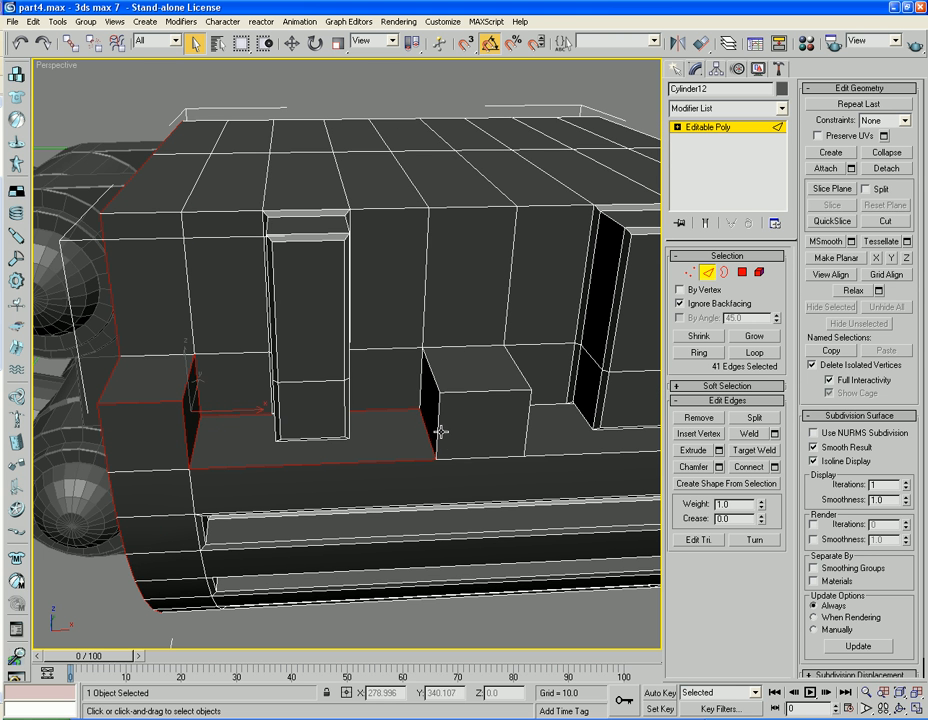
left_click(440, 430, "ctrl")
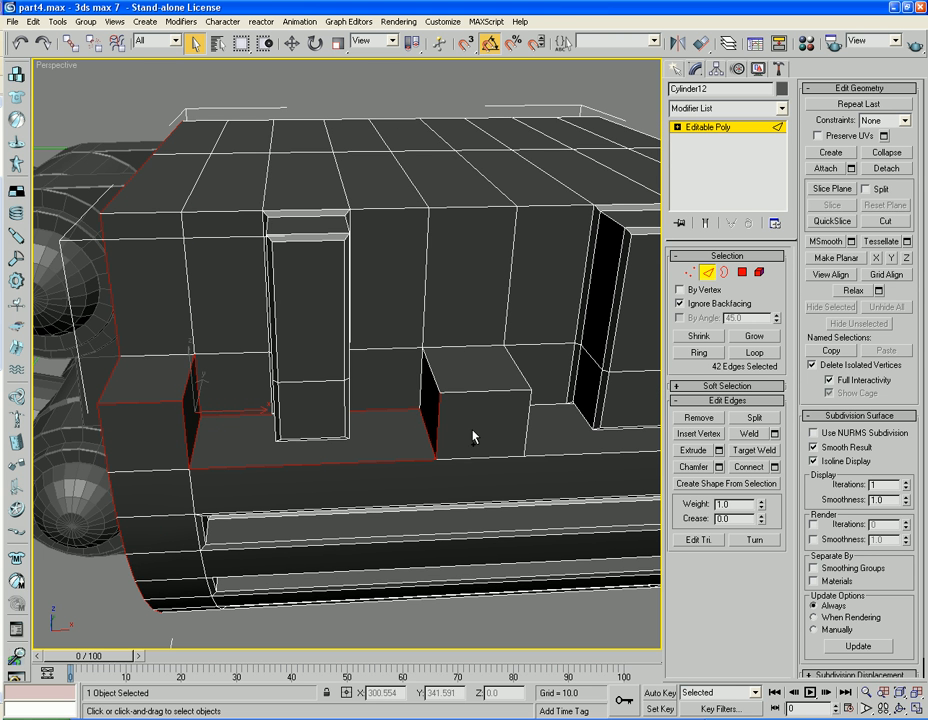
left_click(525, 404, "ctrl")
left_click(522, 375, "ctrl")
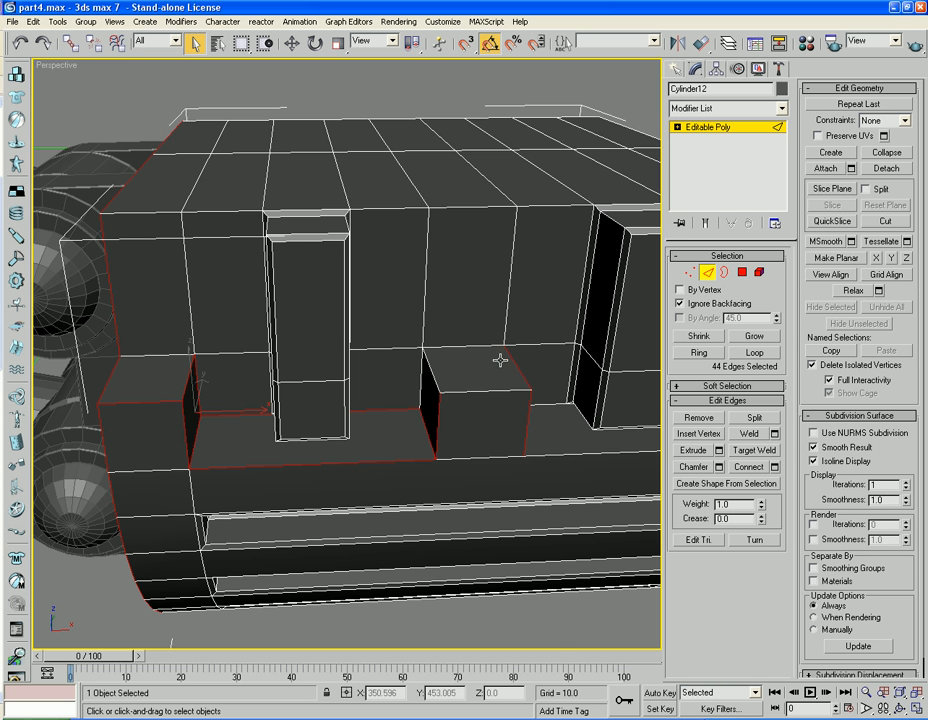
left_click(478, 346, "ctrl")
Step: Add the front and back floor edges of the recess between the middle tab and the free-end corner tab
middle_click_drag(545, 354, 354, 329)
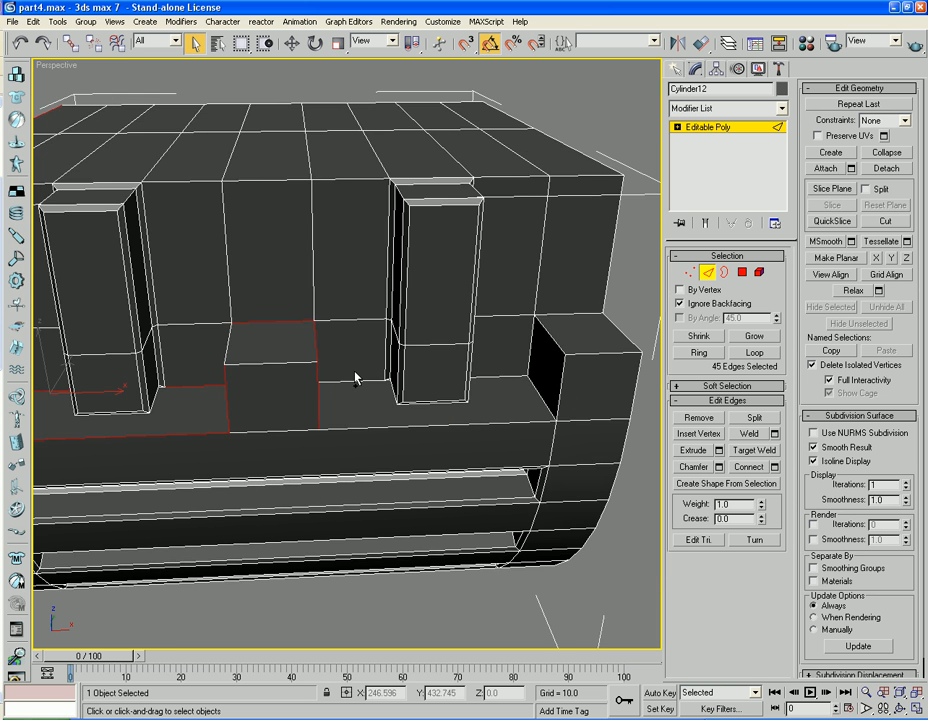
left_click(354, 380, "ctrl")
left_click(361, 428, "ctrl")
left_click(506, 384, "ctrl")
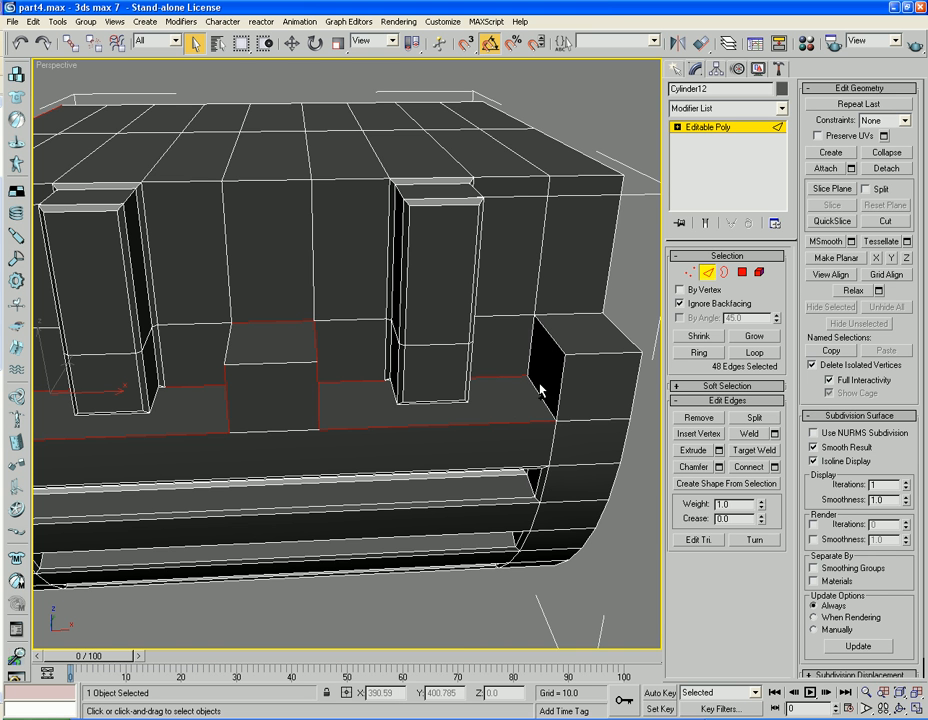
Step: Add the free-end corner tab's inner side edges and the front and back edges of its top face
left_click(530, 361, "ctrl")
left_click(556, 341, "ctrl")
left_click(591, 354, "ctrl")
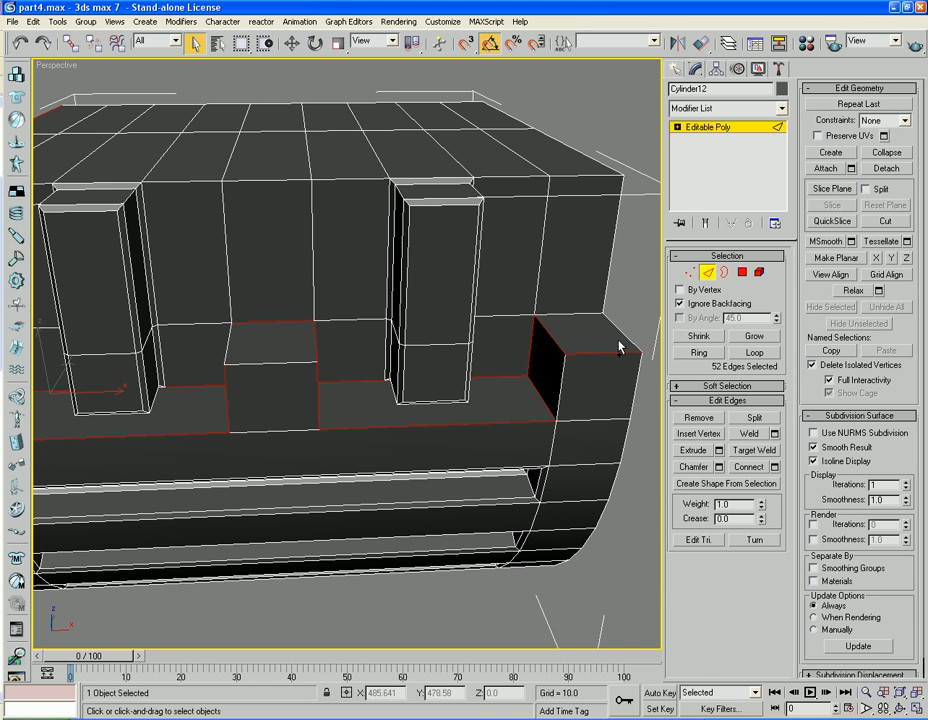
left_click(581, 317, "ctrl")
Step: Add the horizontal edges at tab-top height across the block's free end face to the selection
middle_click_drag(577, 315, 650, 345, "alt")
scroll(290, 346, "down", 5)
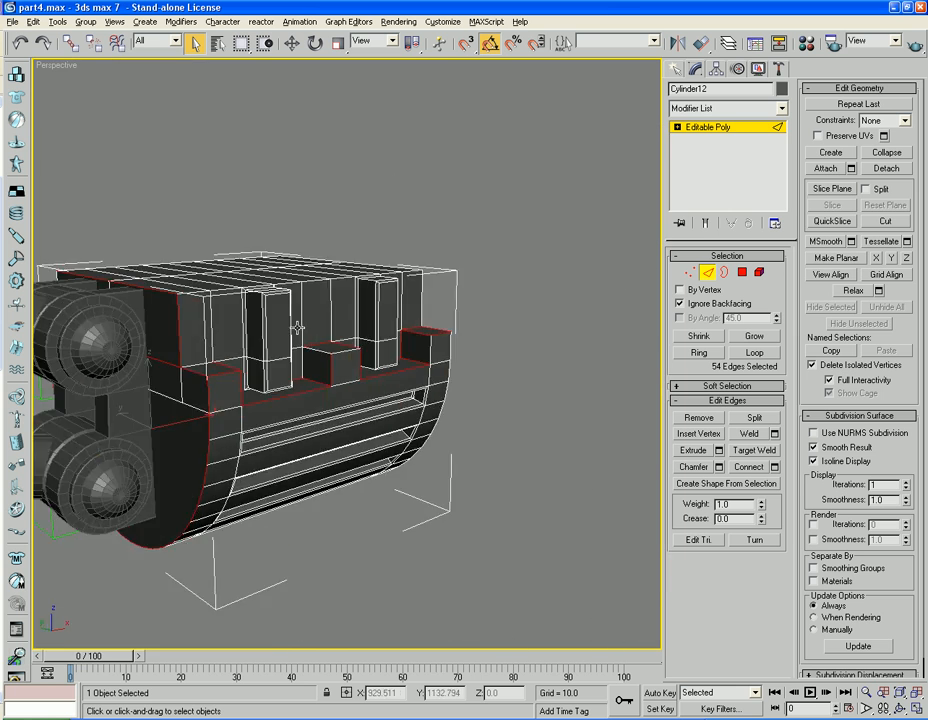
middle_click_drag(298, 327, 456, 360, "alt")
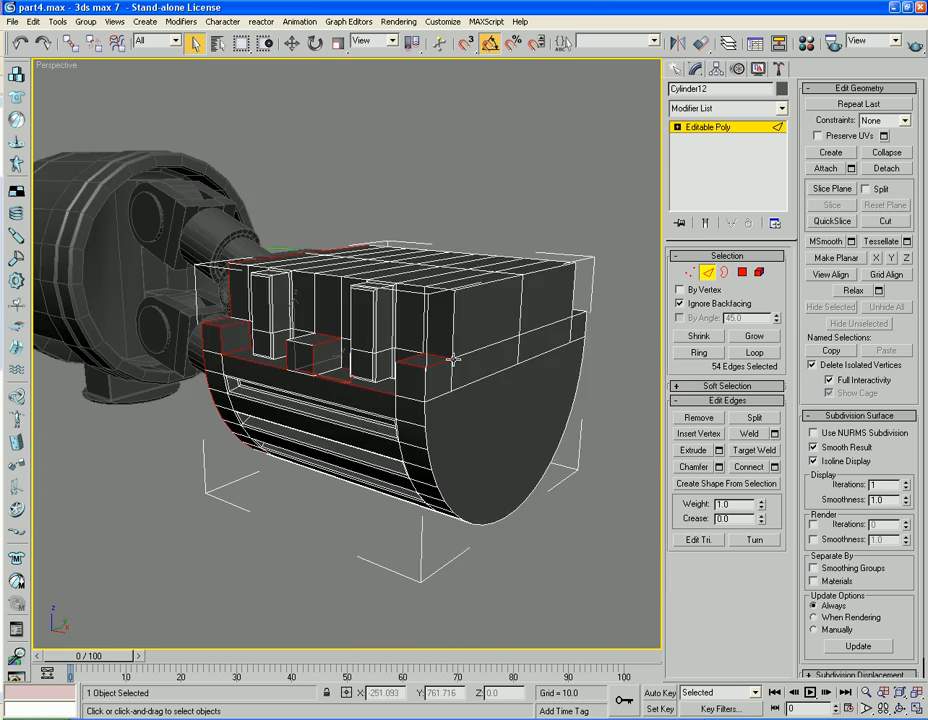
left_click(472, 352, "ctrl")
left_click(487, 343, "ctrl")
left_click(549, 326, "ctrl")
Step: Add the top and inner side edges of the other corner tab at the free end to the selection
middle_click_drag(575, 374, 417, 373, "alt")
middle_click_drag(524, 418, 485, 422)
scroll(396, 321, "up", 4)
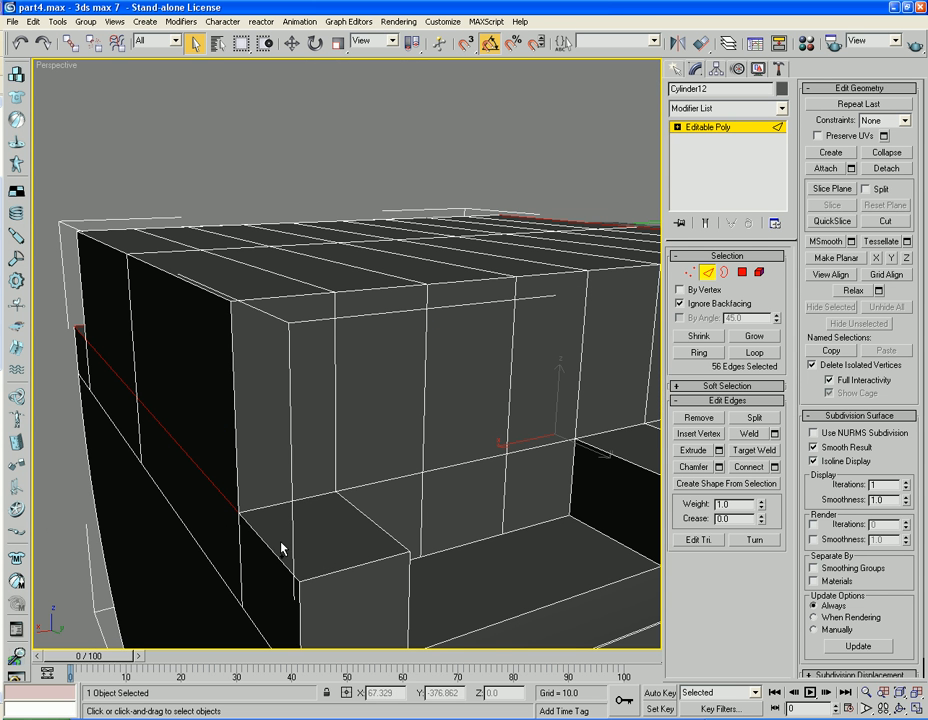
left_click(276, 508, "ctrl")
left_click(273, 550, "ctrl")
left_click(356, 578, "ctrl")
middle_click_drag(356, 578, 317, 493, "alt")
left_click(320, 488, "ctrl")
mouse_move(348, 440)
middle_mouse_down("alt")
mouse_move(257, 433)
mouse_move(348, 418)
middle_mouse_up("alt")
left_click(218, 400, "ctrl")
left_click(226, 408, "ctrl")
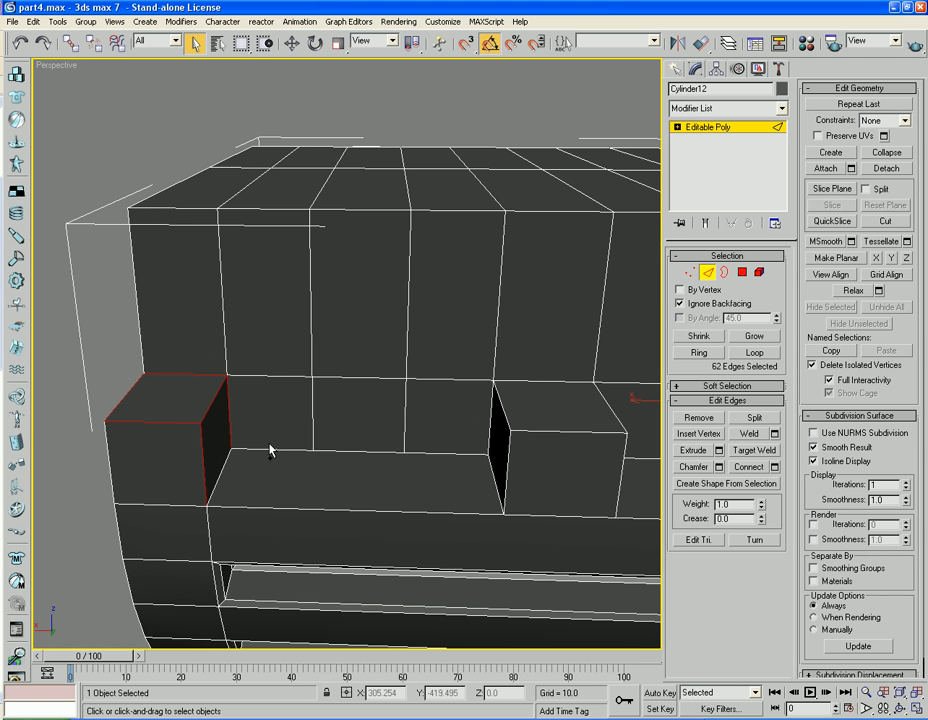
Step: Add the front, back and side floor edges of the recess between the free-end corner tab and the middle tab
left_click(271, 448, "ctrl")
left_click(222, 463, "ctrl")
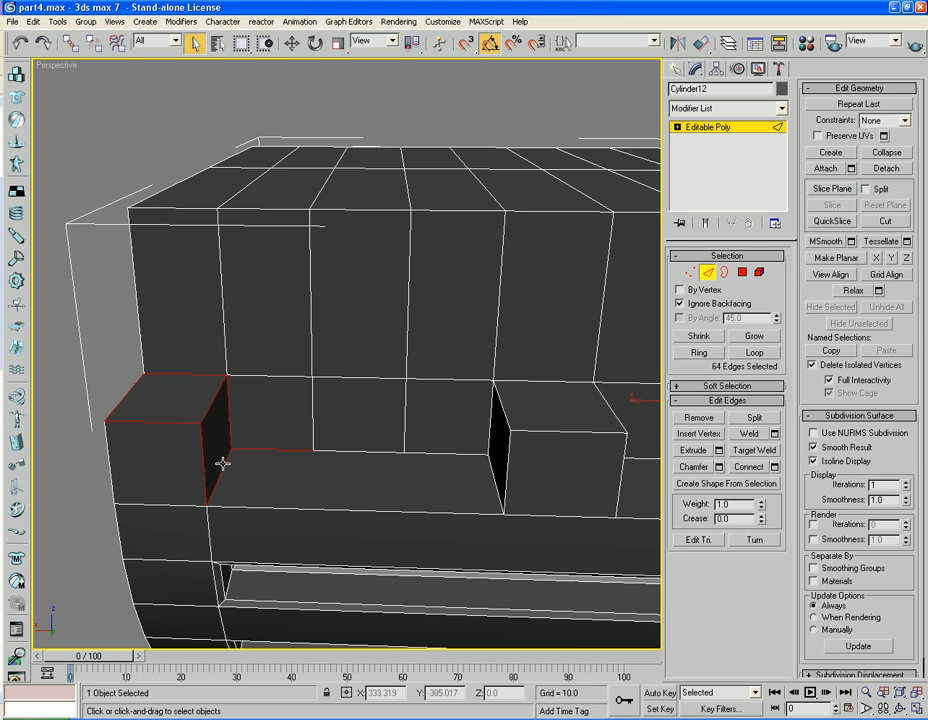
left_click(288, 507, "ctrl")
left_click(389, 449, "ctrl")
left_click(429, 454, "ctrl")
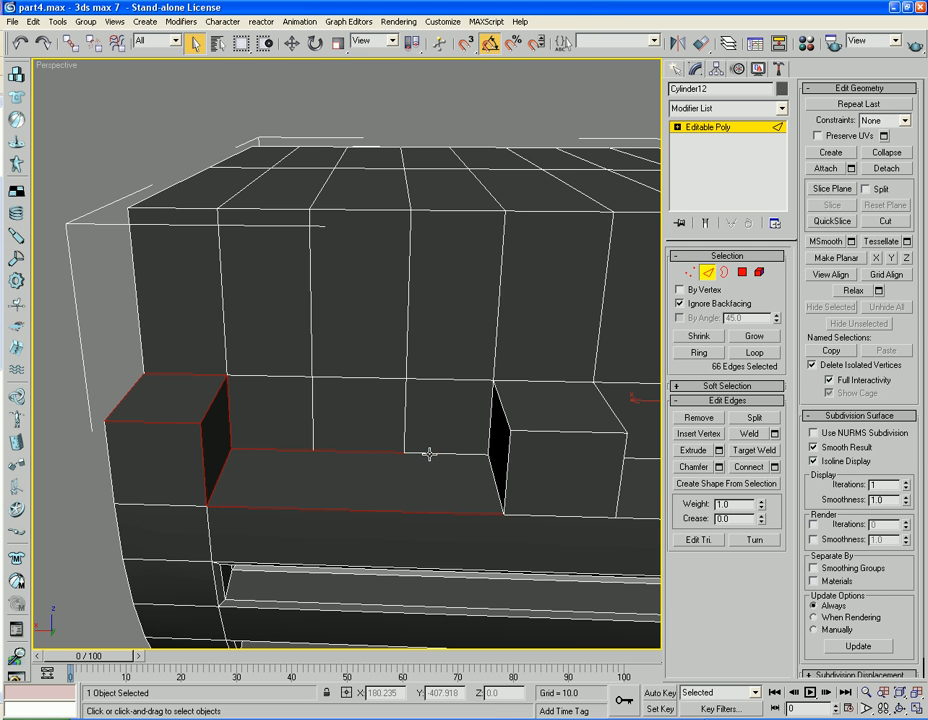
Step: Add the middle tab's side edges and the edges around its top face to the selection
left_click(490, 473, "ctrl")
left_click(506, 487, "ctrl")
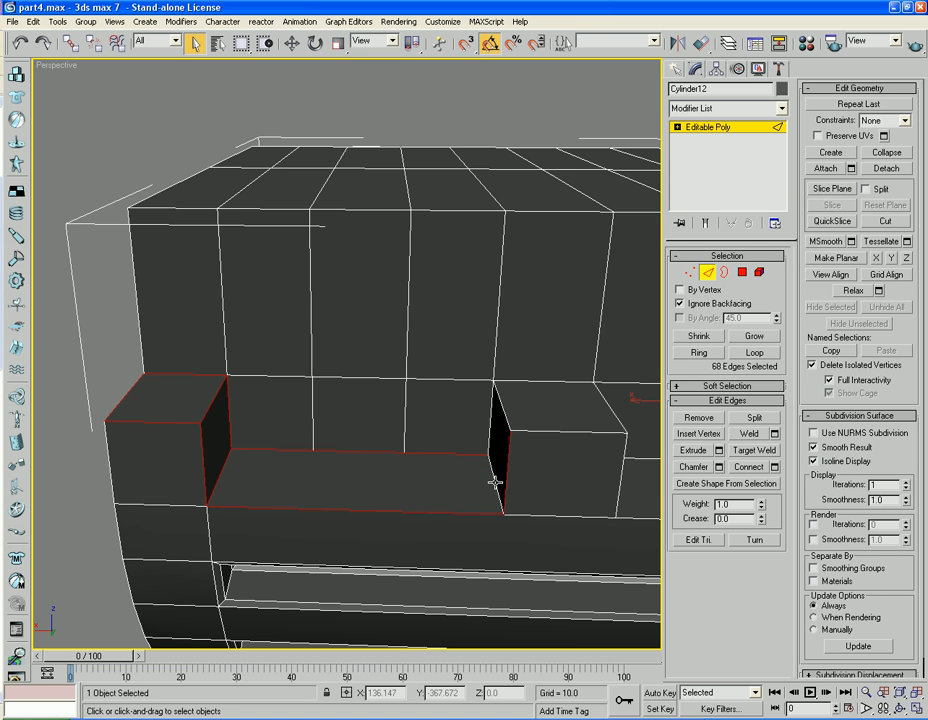
left_click(489, 399, "ctrl")
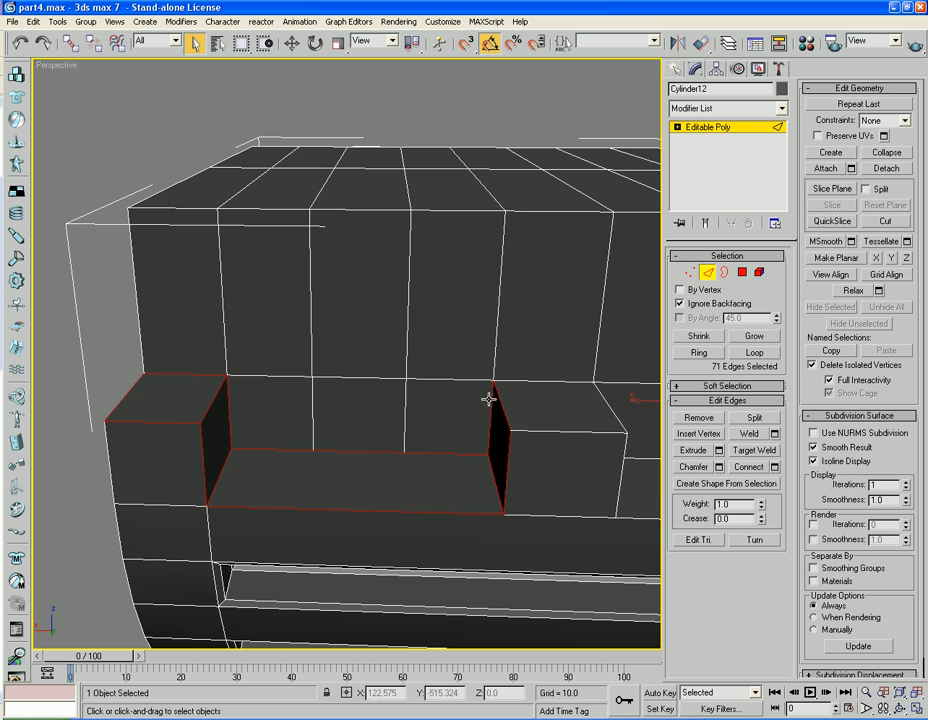
left_click(515, 384, "ctrl")
left_click(602, 394, "ctrl")
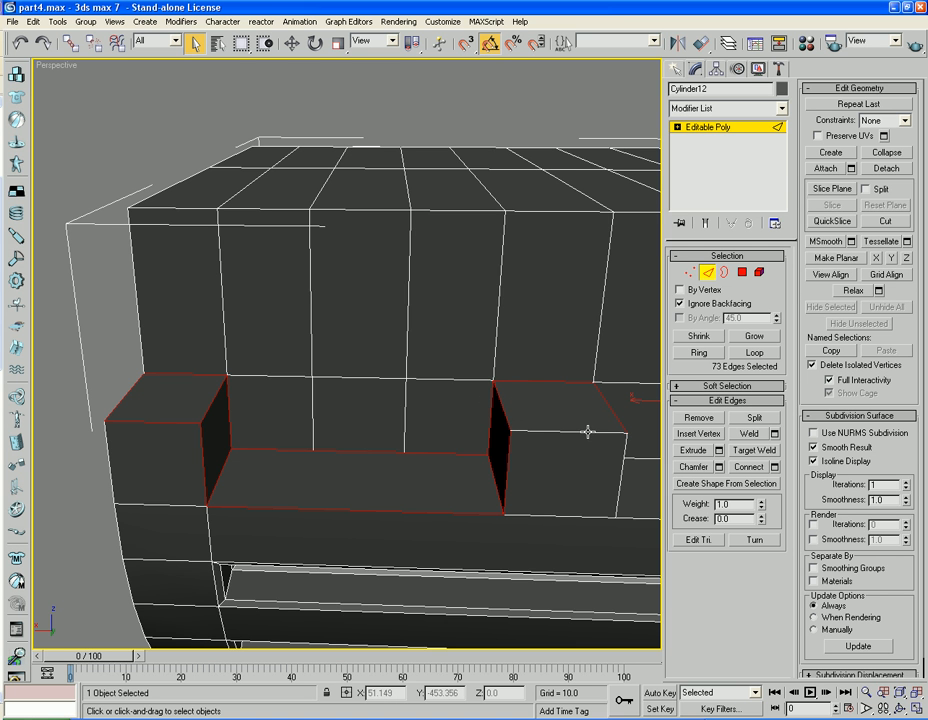
left_click(544, 433, "ctrl")
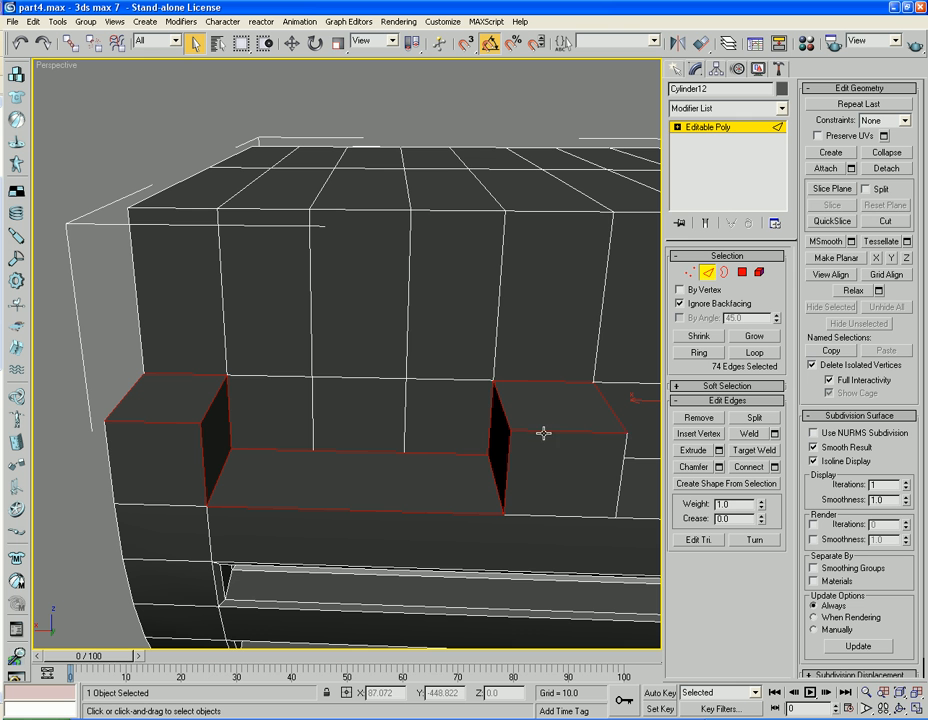
left_click(620, 492, "ctrl")
Step: Add the front and back floor edges of the recess between the middle tab and the attached-end corner tab
left_click(633, 460, "ctrl")
left_click(636, 516, "ctrl")
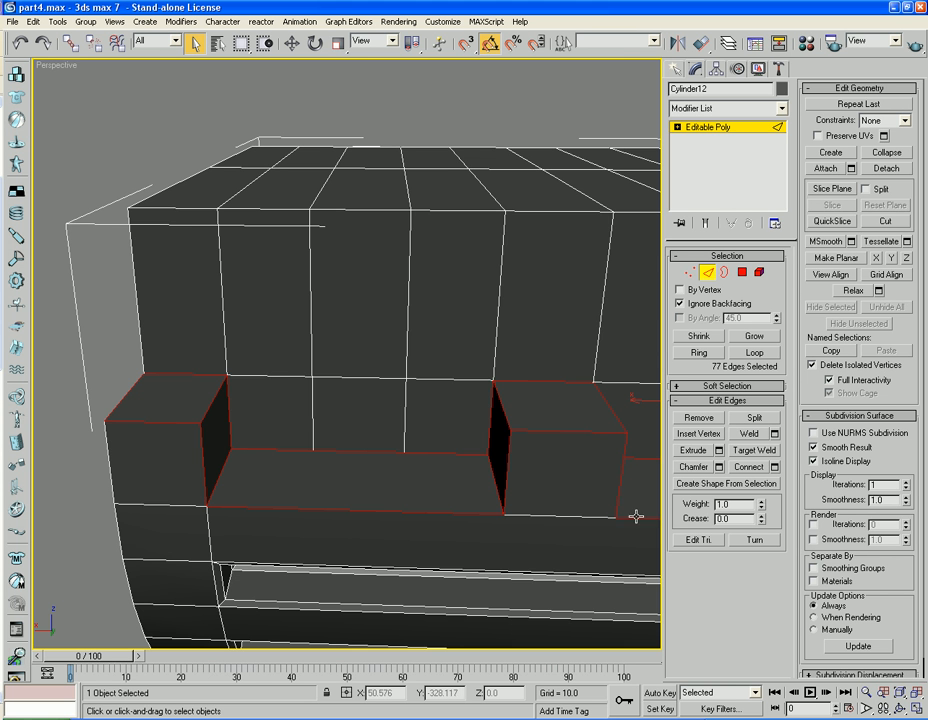
scroll(628, 485, "down", 4)
middle_click_drag(574, 484, 501, 476)
scroll(501, 476, "up", 7)
middle_click_drag(549, 545, 503, 414)
scroll(503, 414, "down", 4)
left_click(354, 285, "ctrl")
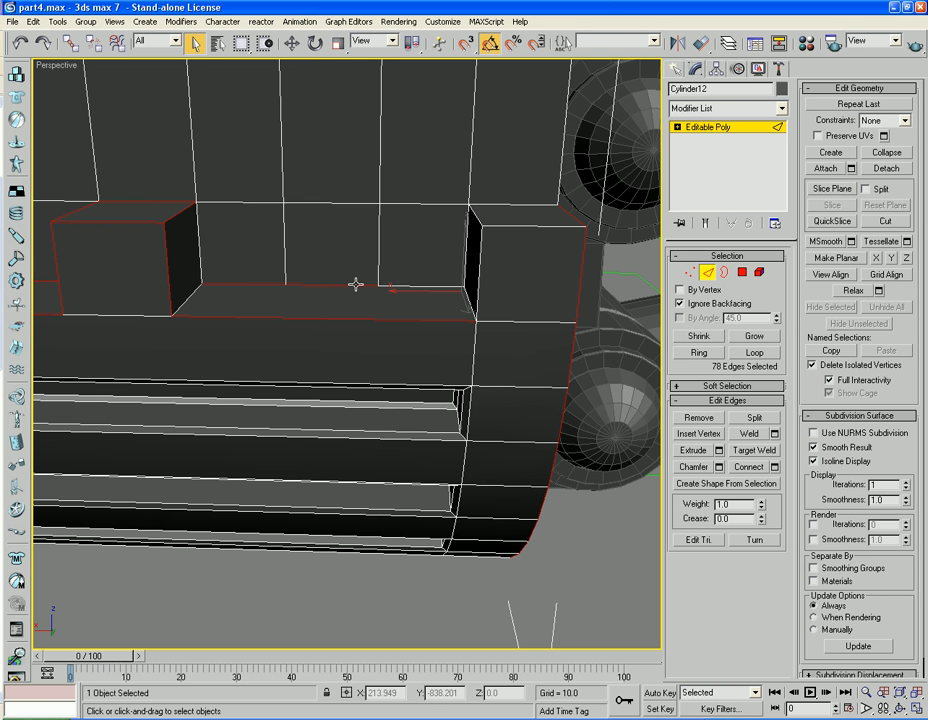
left_click(450, 286, "ctrl")
Step: Add the attached-end corner tab's inner side edges and the edges of its top face
left_click(464, 295, "ctrl")
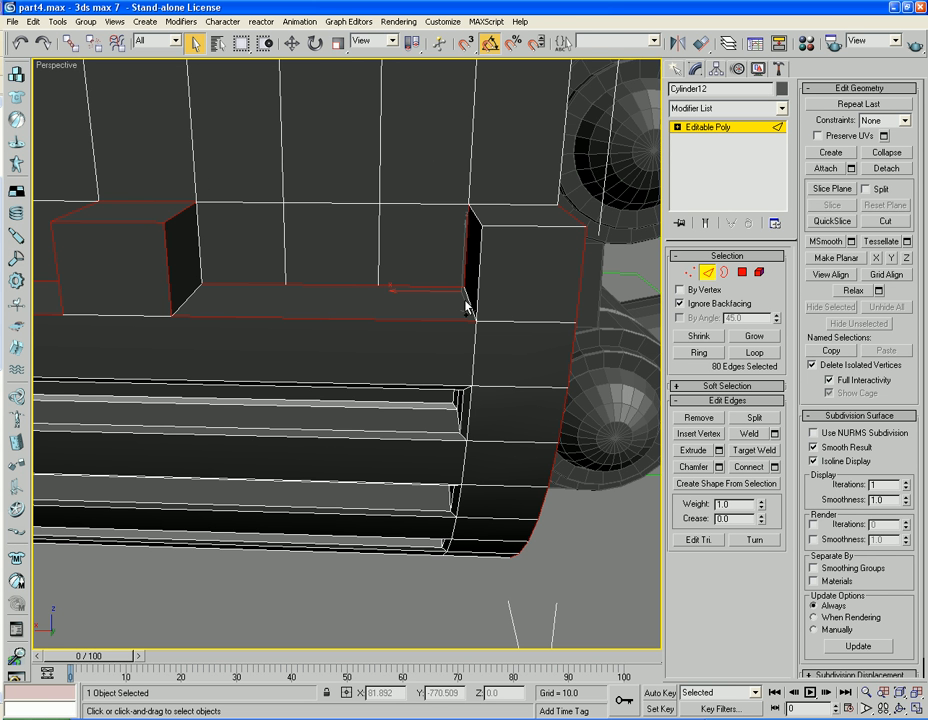
left_click(479, 249, "ctrl")
left_click(517, 227, "ctrl")
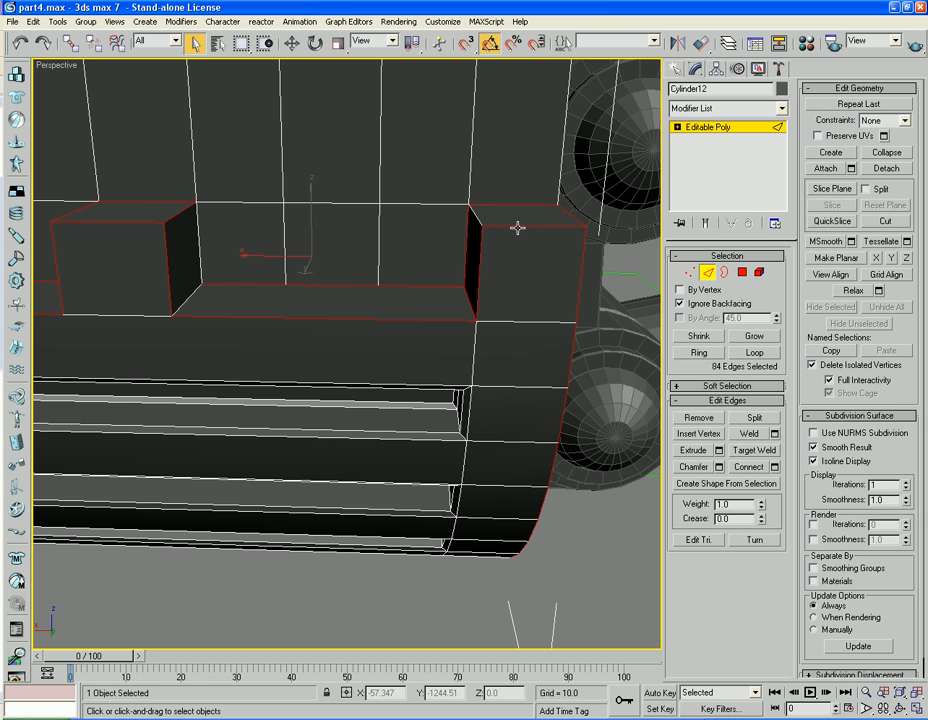
Step: Add the free-end corner tab's outer vertical edge and the curved rim edges running down below it
middle_click_drag(556, 254, 502, 251, "alt")
middle_click_drag(294, 317, 358, 300, "alt")
left_click(451, 242, "ctrl")
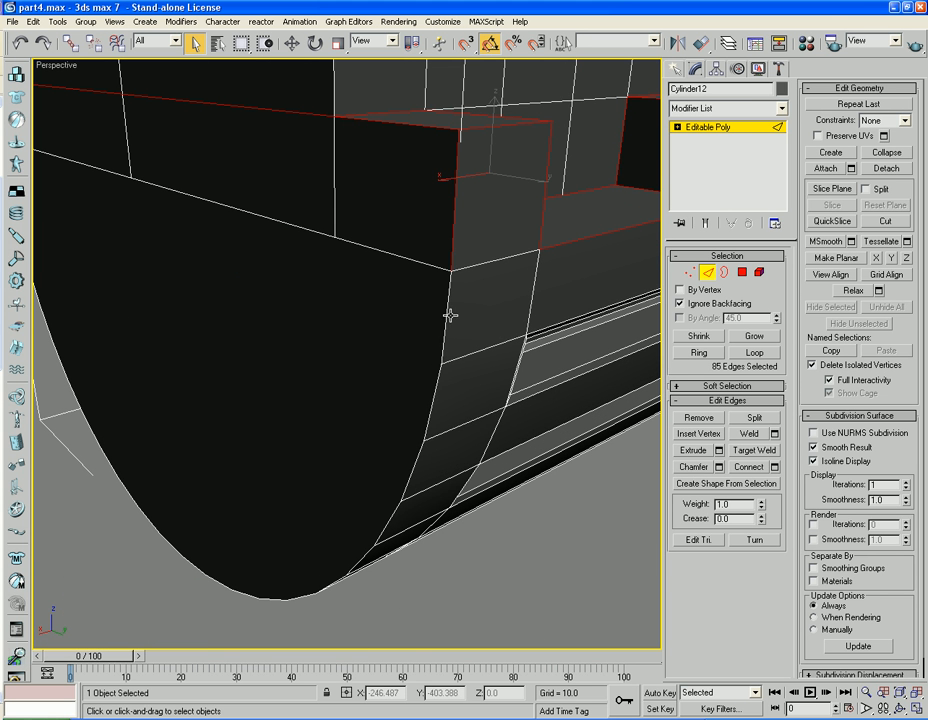
left_click(448, 311, "ctrl")
left_click(437, 388, "ctrl")
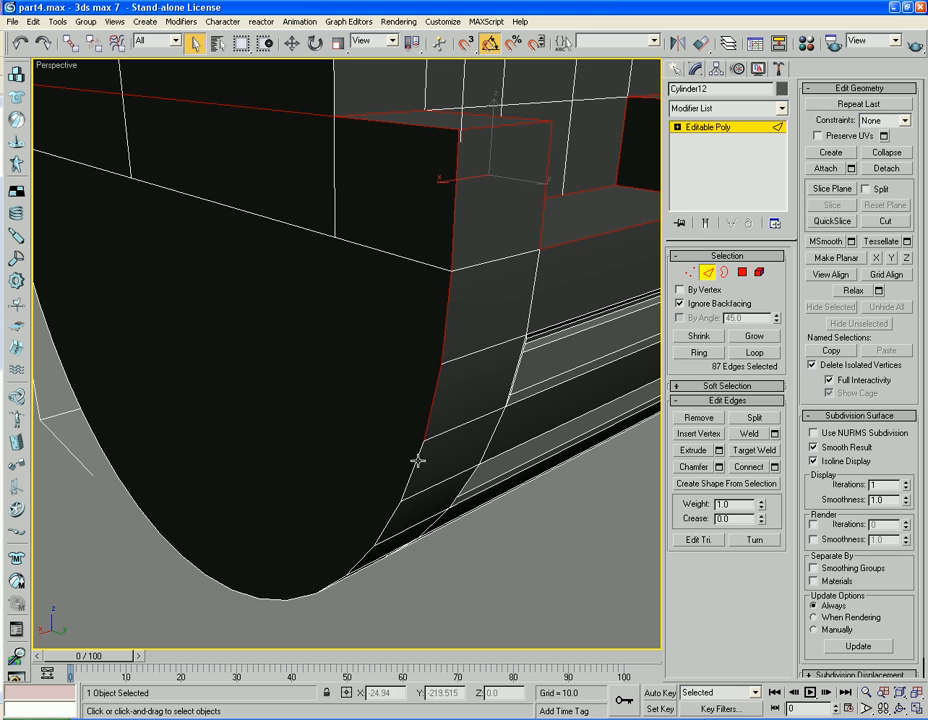
left_click(418, 455, "ctrl")
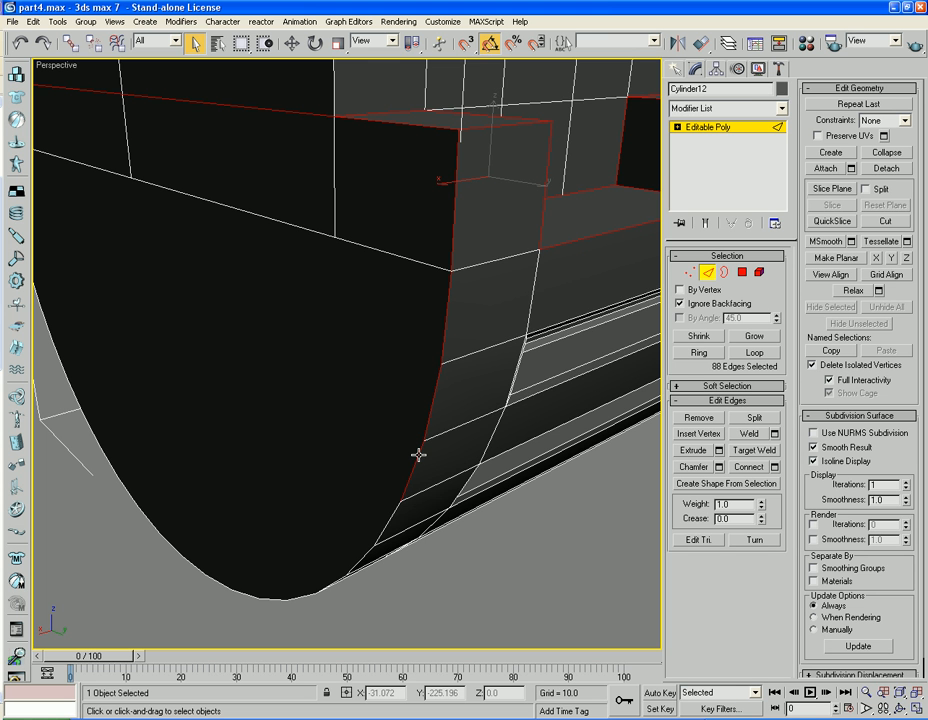
left_click(388, 522, "ctrl")
left_click(366, 554, "ctrl")
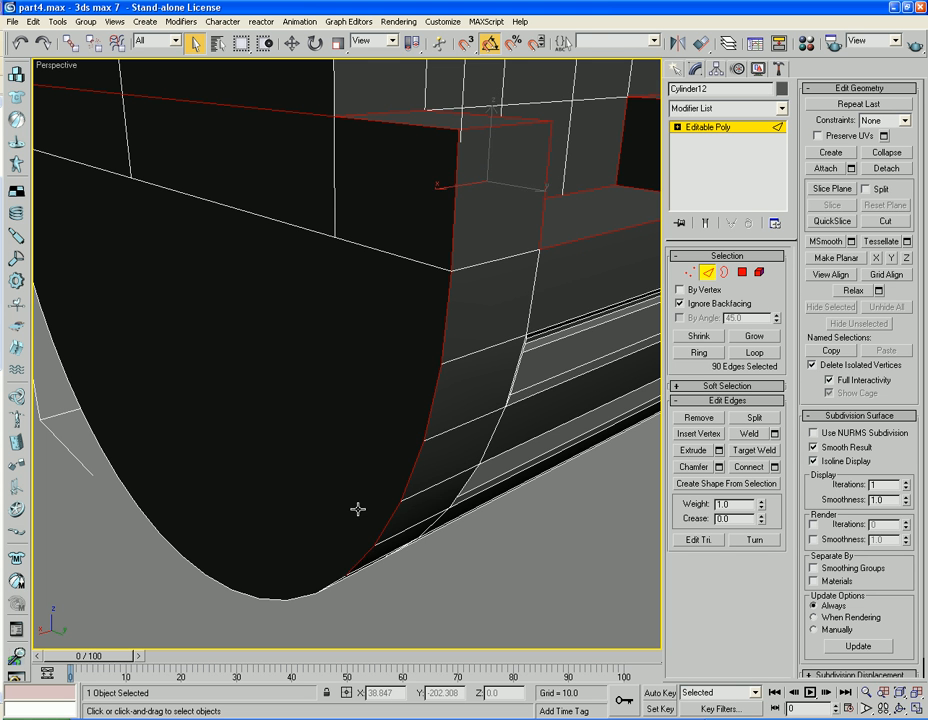
Step: Extend the selection along the lower curved rim edges of the free end face, down to the bottom of the half cylinder
middle_click_drag(357, 509, 362, 475, "alt")
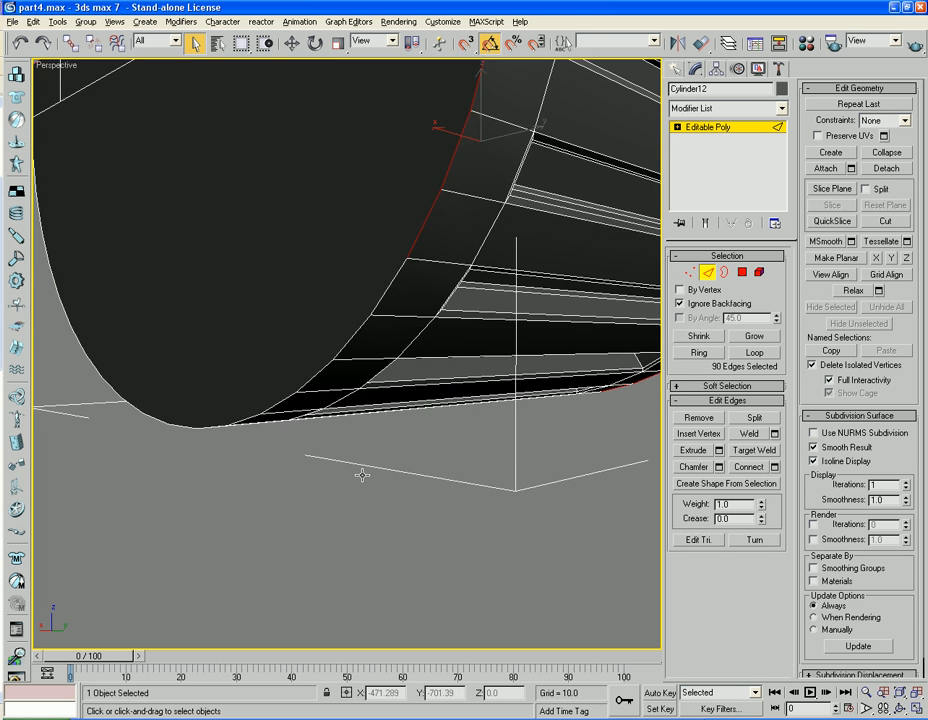
left_click(372, 309, "ctrl")
left_click(386, 285, "alt")
left_click(386, 285, "ctrl")
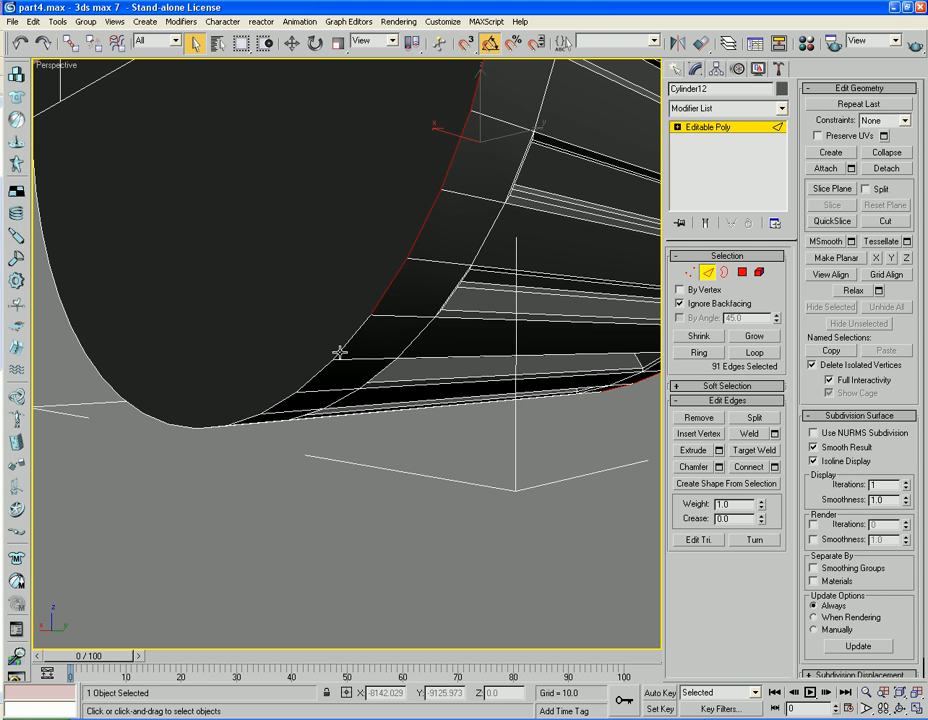
middle_click_drag(348, 341, 238, 247, "alt")
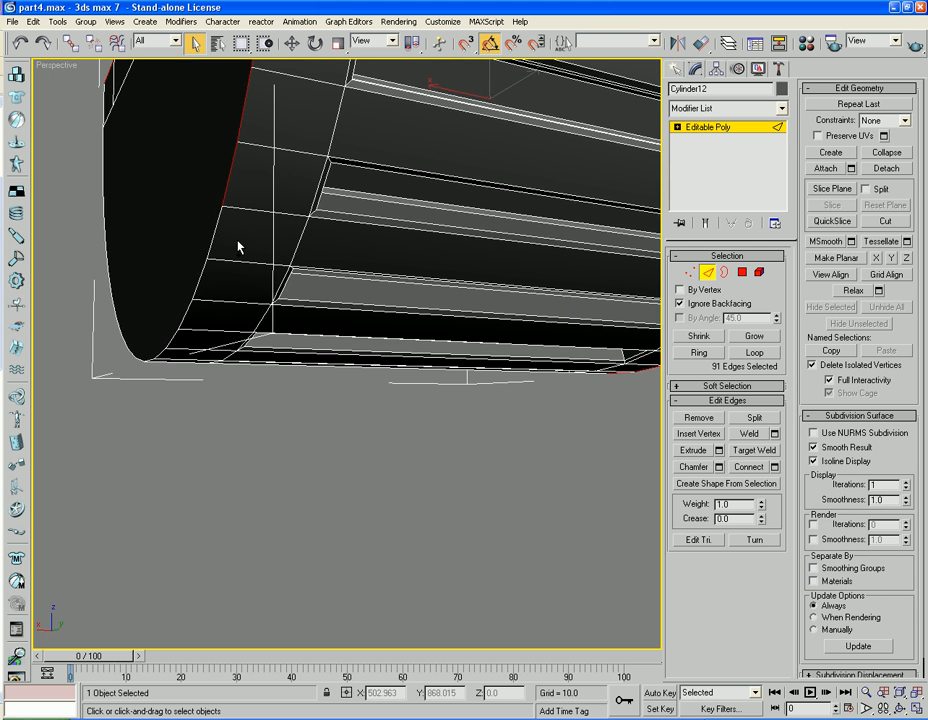
left_click(207, 280, "ctrl")
left_click(199, 275, "ctrl")
left_click(188, 306, "ctrl")
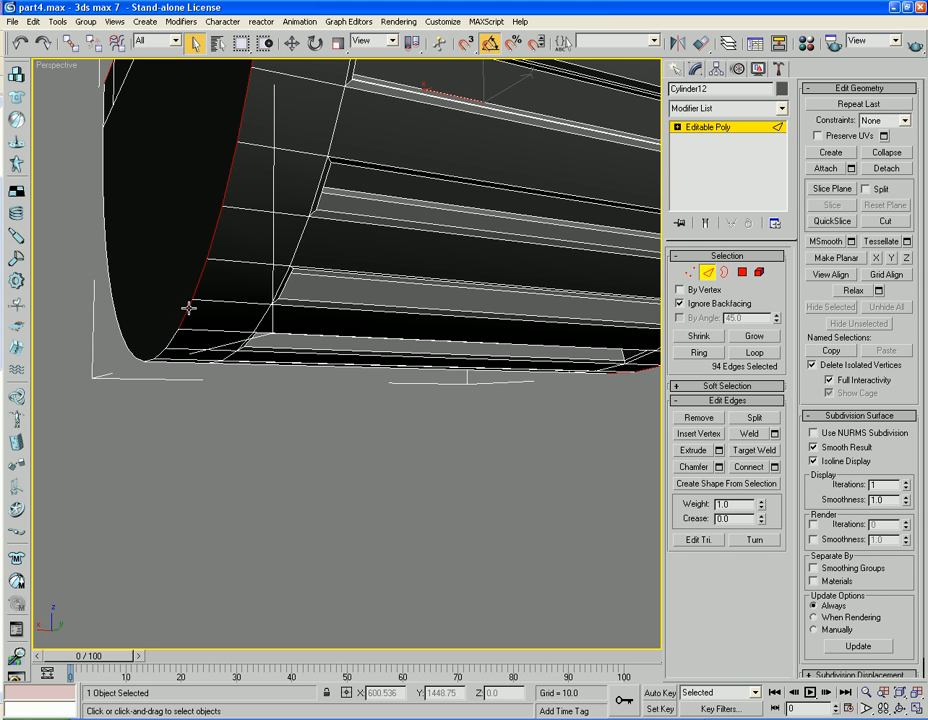
left_click(175, 337, "ctrl")
left_click(160, 352, "ctrl")
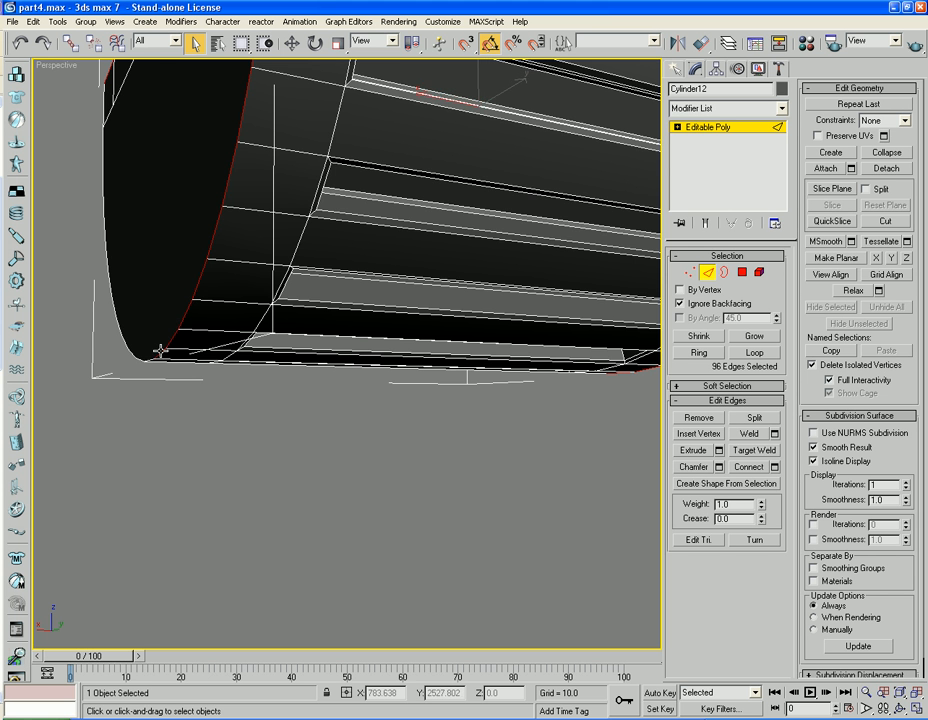
Step: Add the lower rim edges on the opposite side of the free end face, working up from the bottom
middle_click_drag(160, 350, 279, 320, "alt")
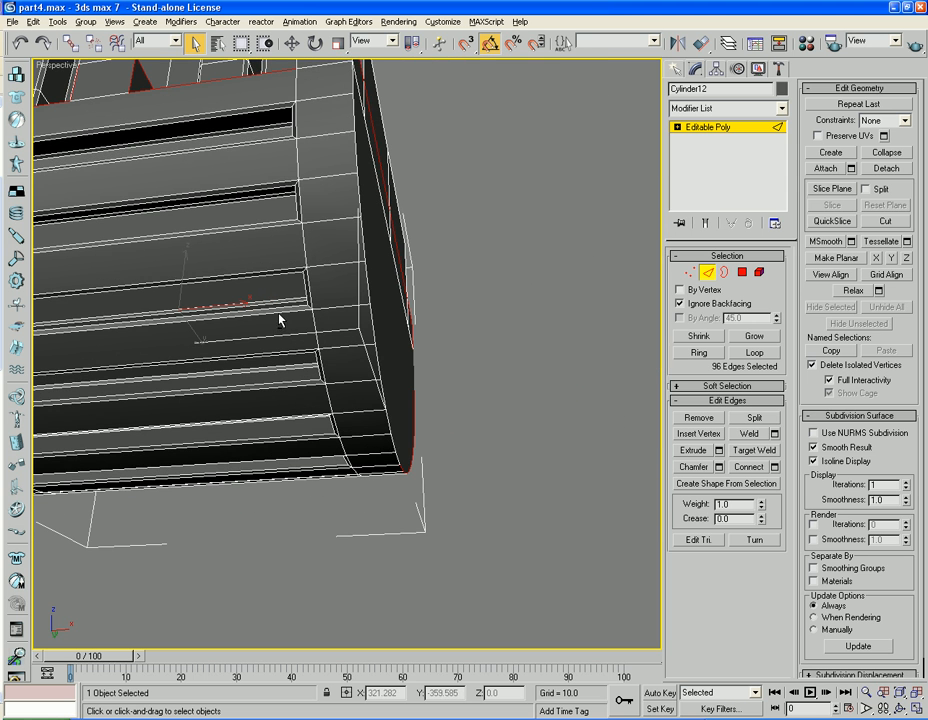
left_click(394, 439, "ctrl")
left_click(394, 426, "ctrl")
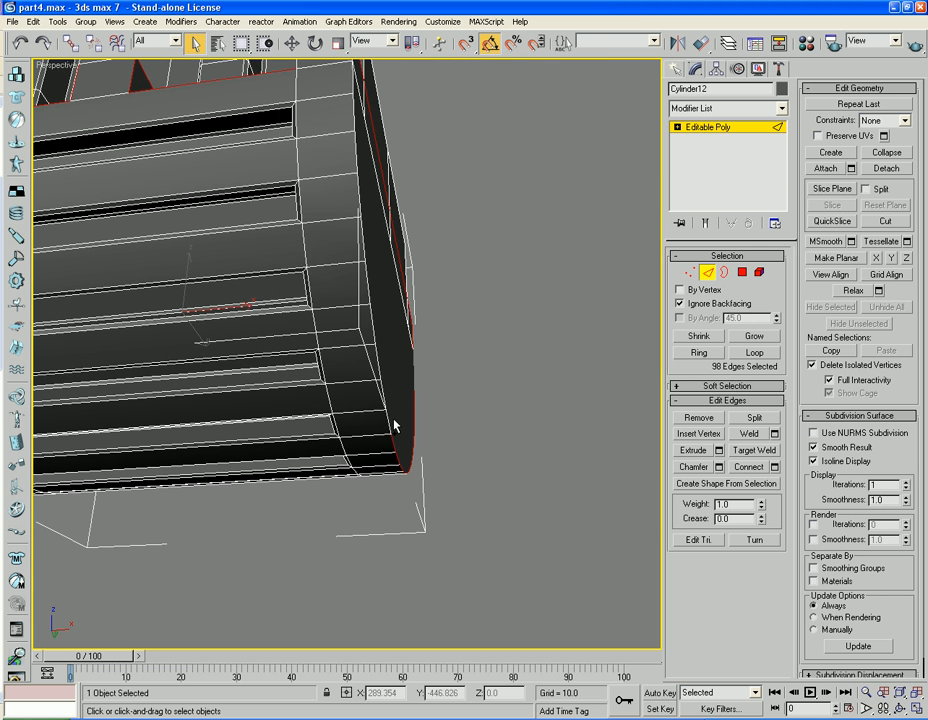
left_click(389, 398, "ctrl")
left_click(382, 388, "ctrl")
left_click(377, 371, "ctrl")
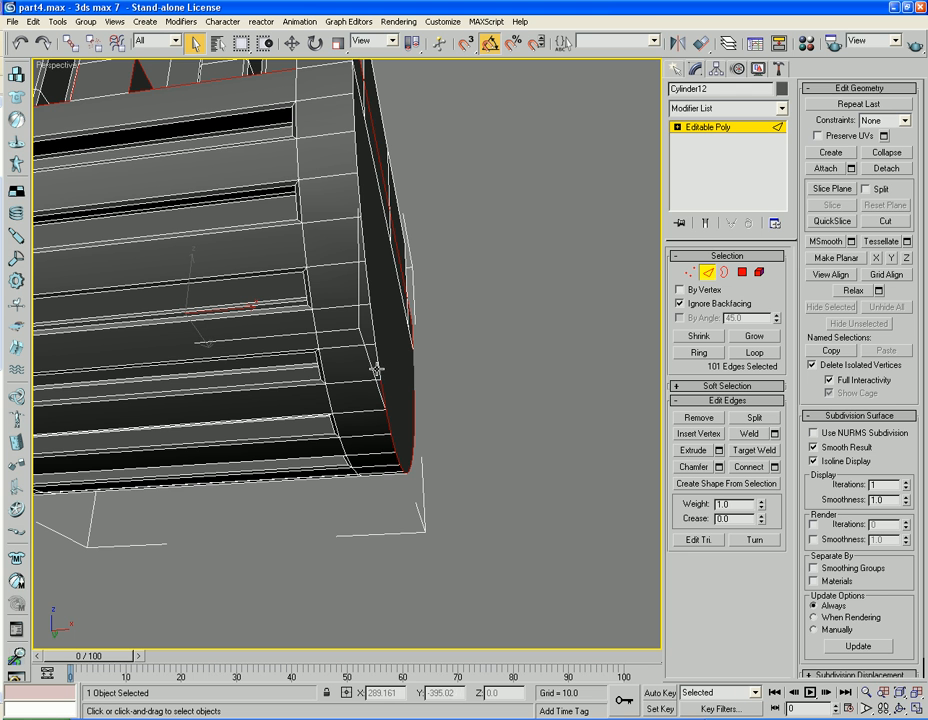
left_click(377, 358, "ctrl")
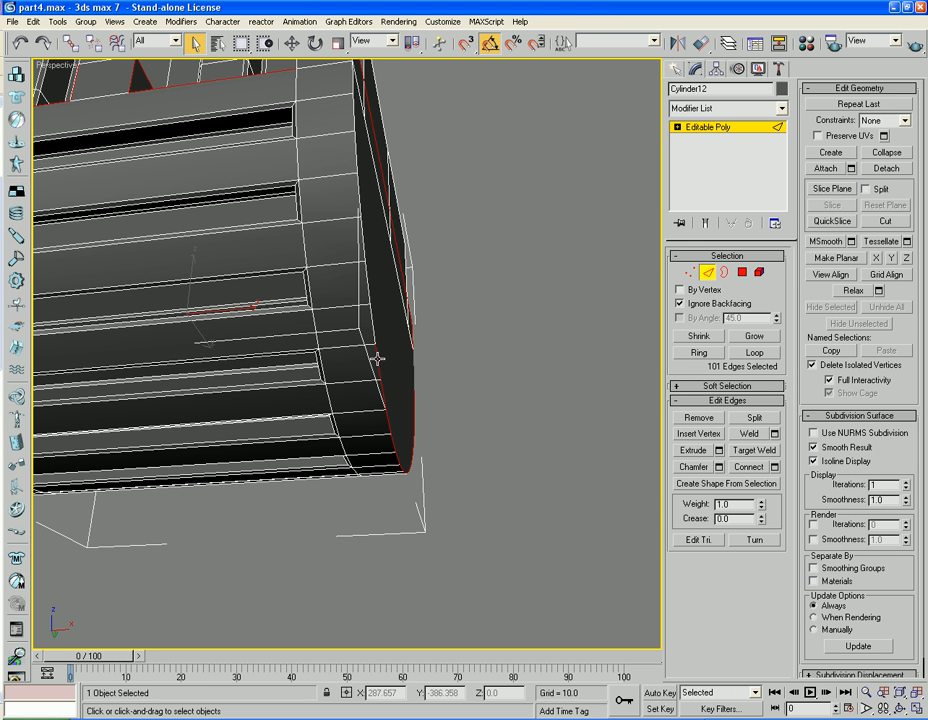
Step: Add the upper rim edges on that side of the free end face, up toward the corner tab
left_click(369, 291, "ctrl")
left_click(365, 249, "ctrl")
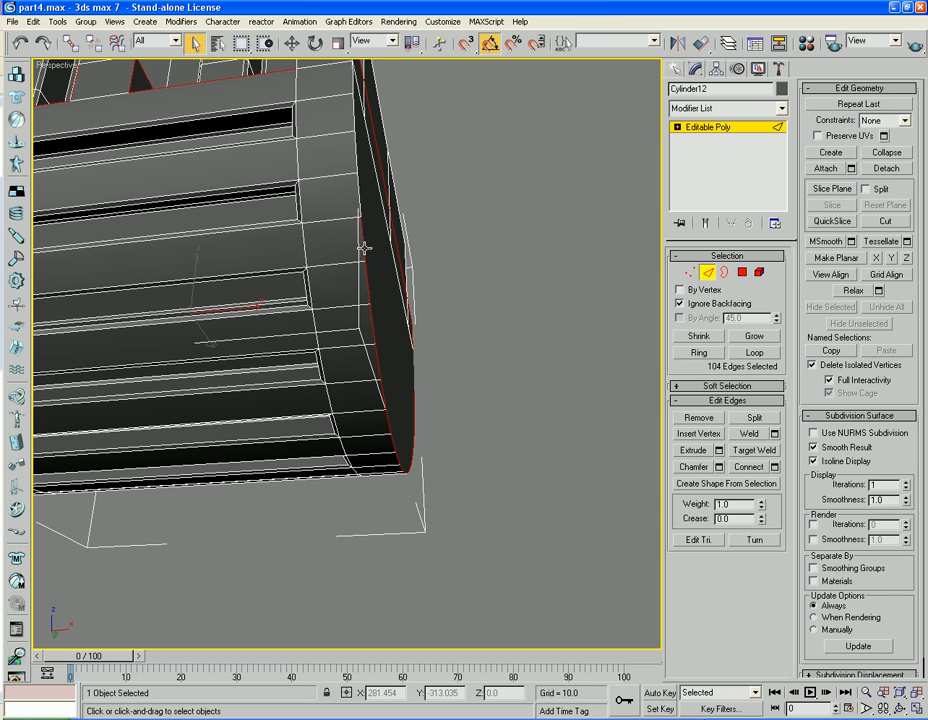
left_click(356, 199, "ctrl")
middle_click_drag(356, 199, 366, 398)
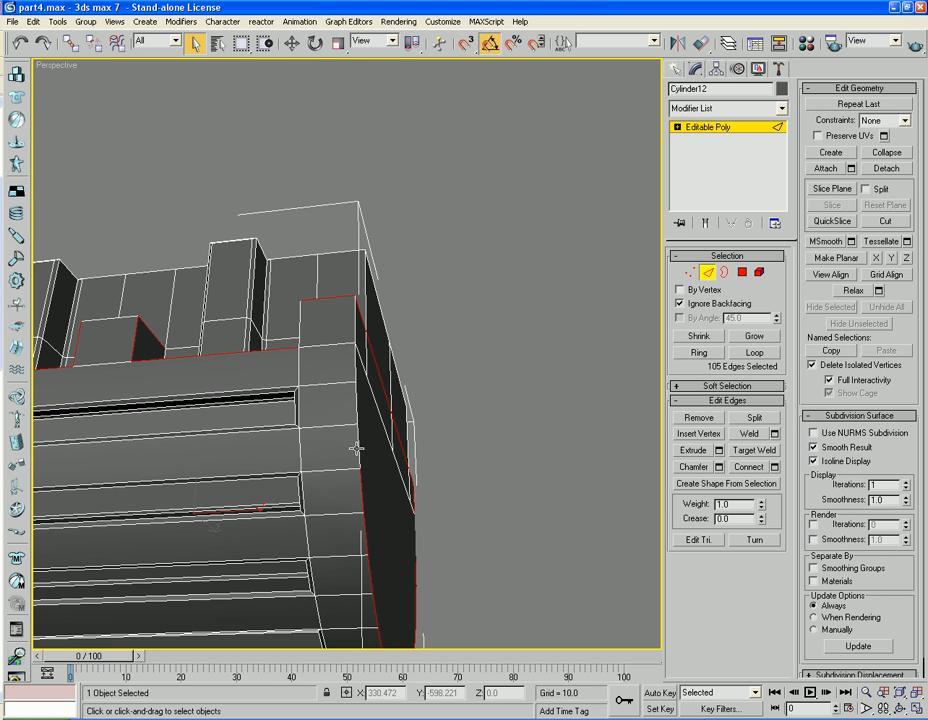
left_click(358, 451, "ctrl")
left_click(359, 428, "ctrl")
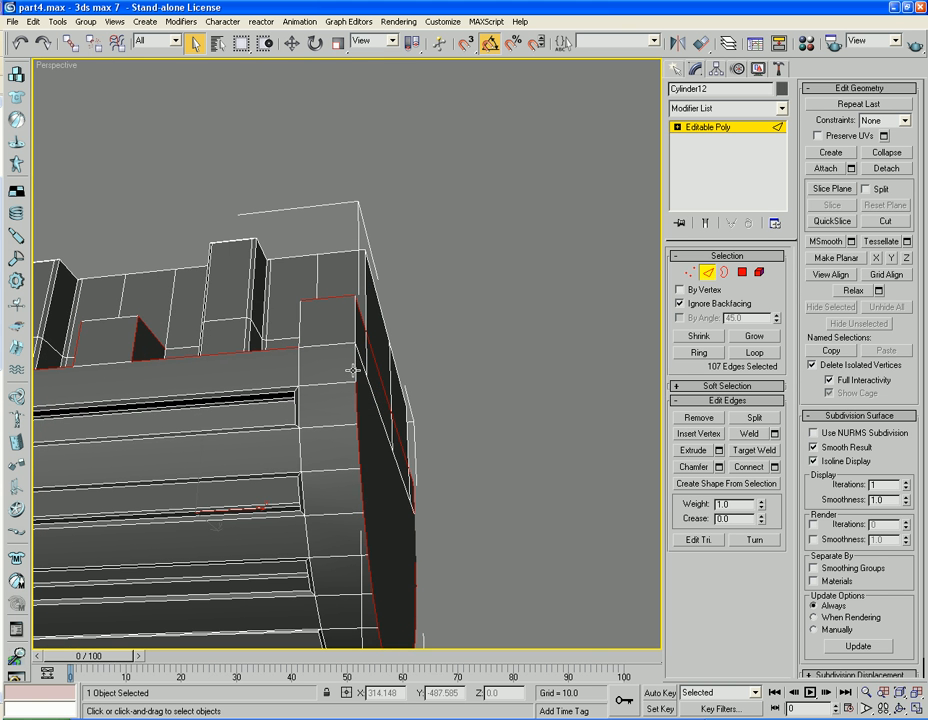
left_click(355, 368, "ctrl")
Step: Add the block's top edges at the free end and the adjoining vertical corner edge
middle_click_drag(439, 371, 397, 458, "alt")
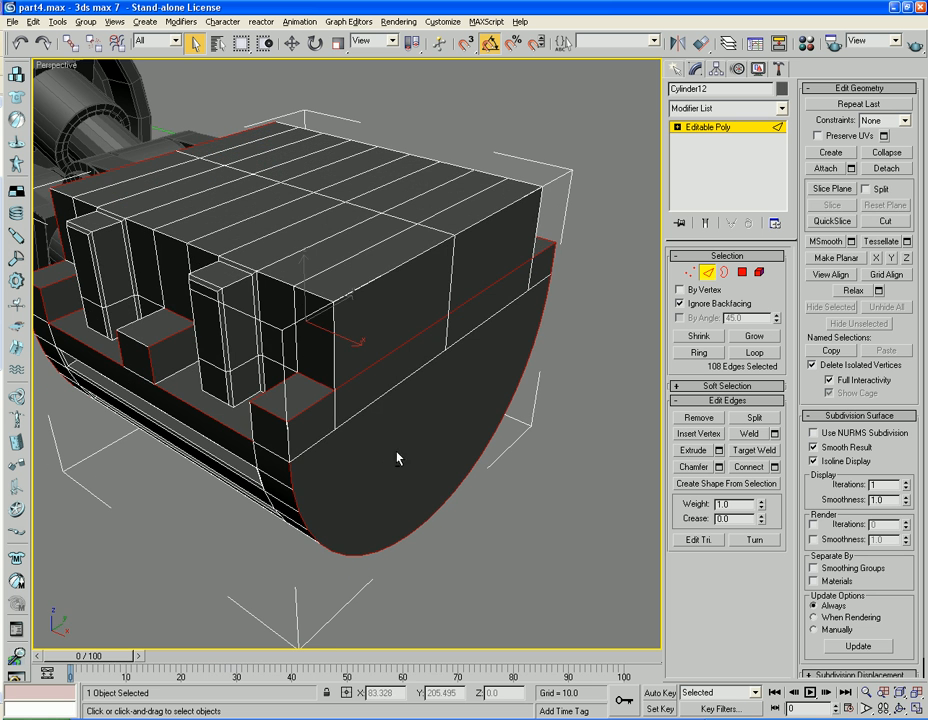
left_click(374, 281, "ctrl")
left_click(481, 222, "ctrl")
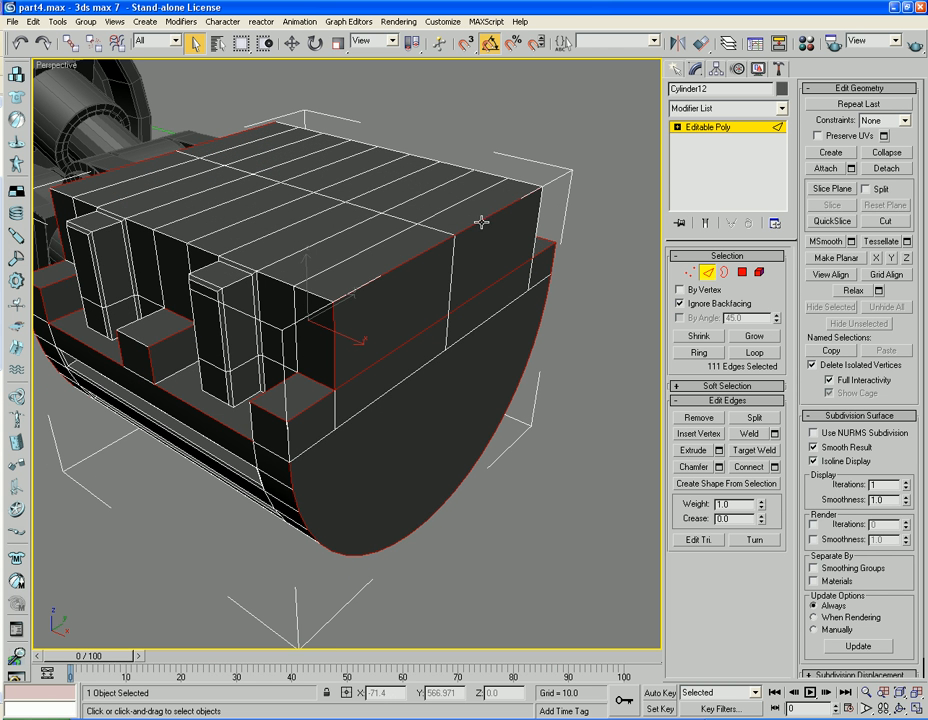
Step: Add all segments of the block's long top edge above the two upright posts
left_click(297, 288, "ctrl")
left_click(281, 279, "ctrl")
left_click(195, 245, "ctrl")
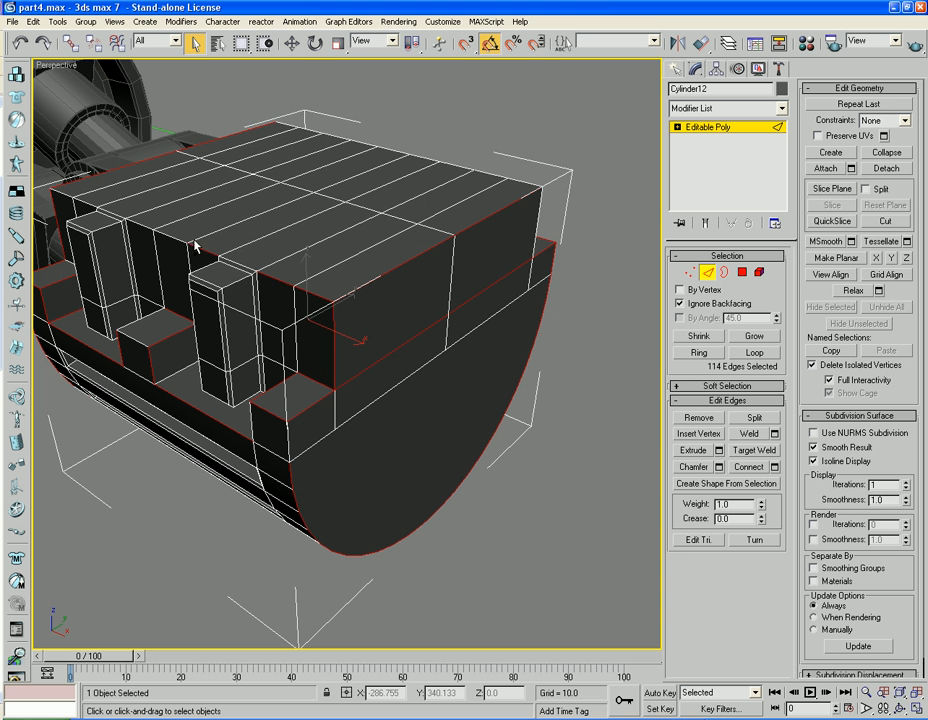
left_click(164, 234, "ctrl")
left_click(108, 212, "ctrl")
left_click(72, 192, "ctrl")
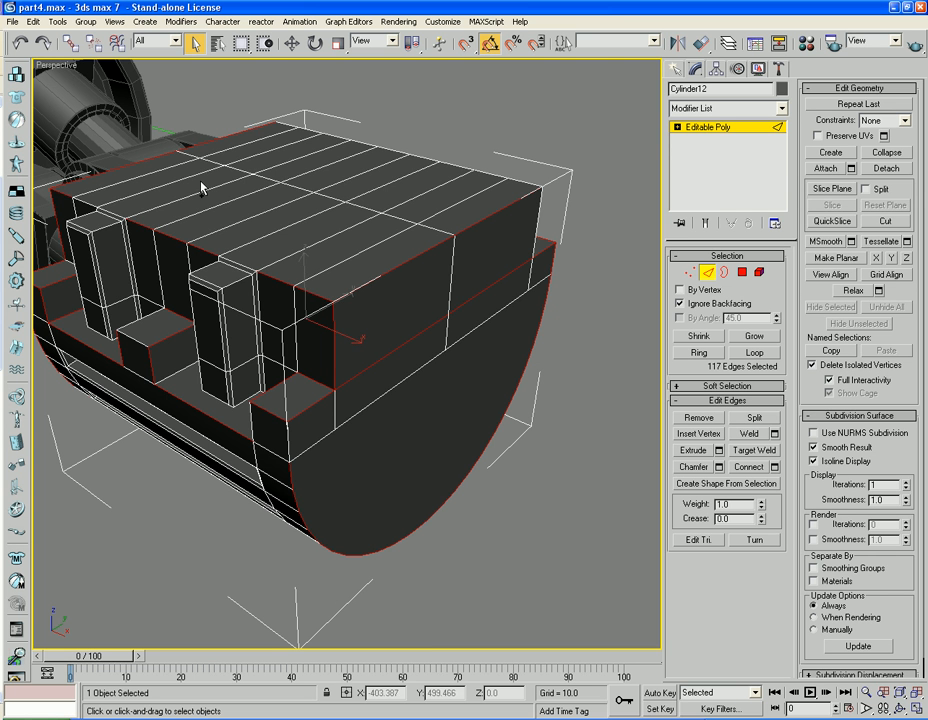
Step: Add all segments of the block's opposite long top edge and the vertical corner edge at its free end
left_click(292, 127, "ctrl")
left_click(324, 131, "ctrl")
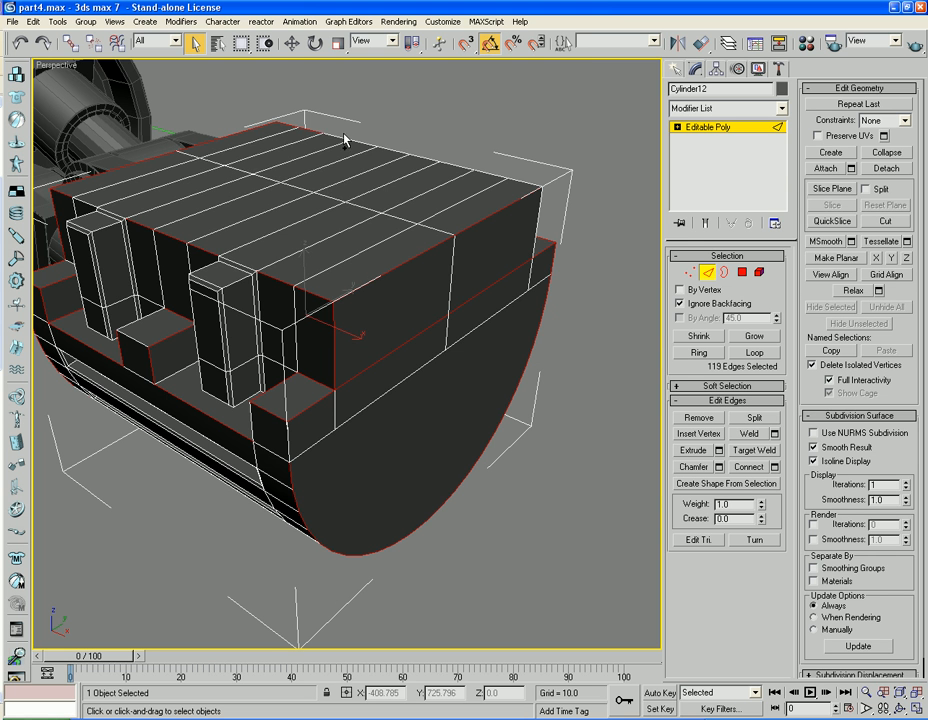
left_click(334, 136, "ctrl")
left_click(365, 143, "ctrl")
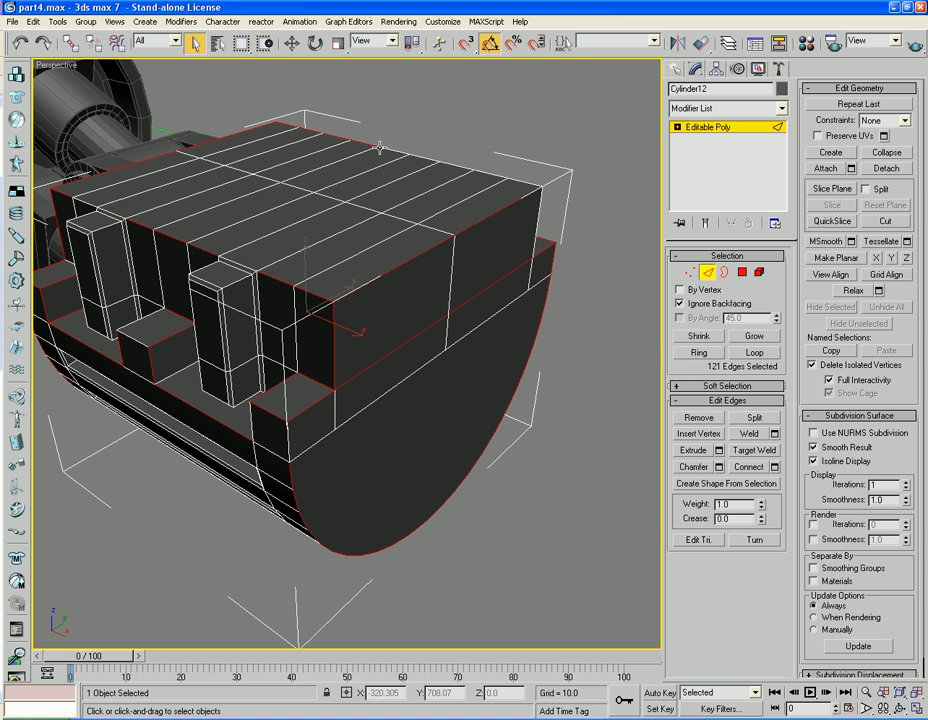
left_click(385, 149, "ctrl")
left_click(435, 160, "ctrl")
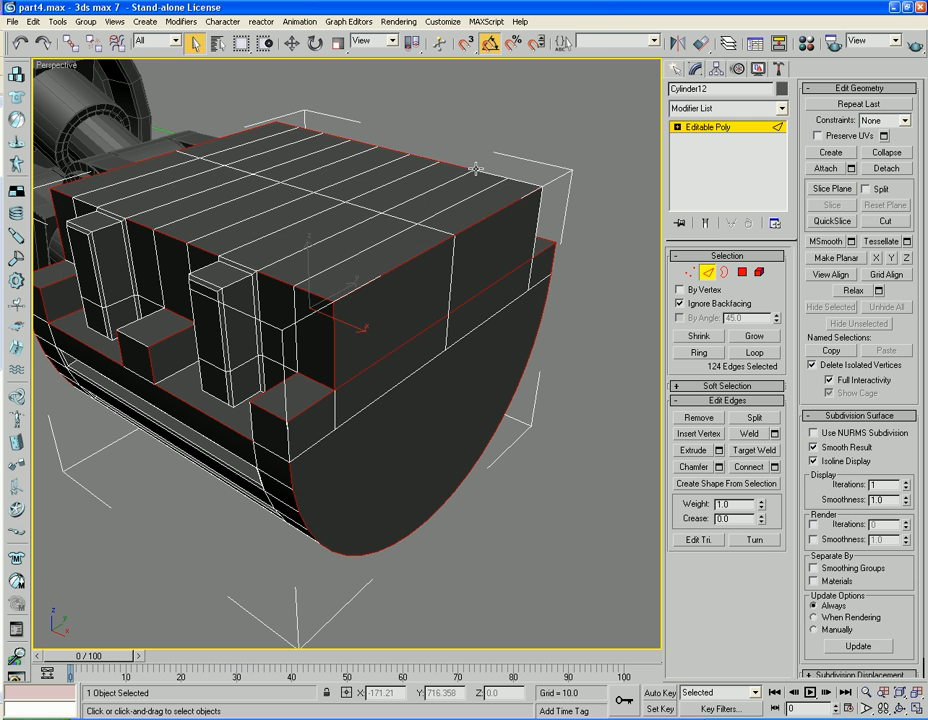
left_click(484, 173, "ctrl")
left_click(536, 189, "ctrl")
left_click(530, 186, "ctrl")
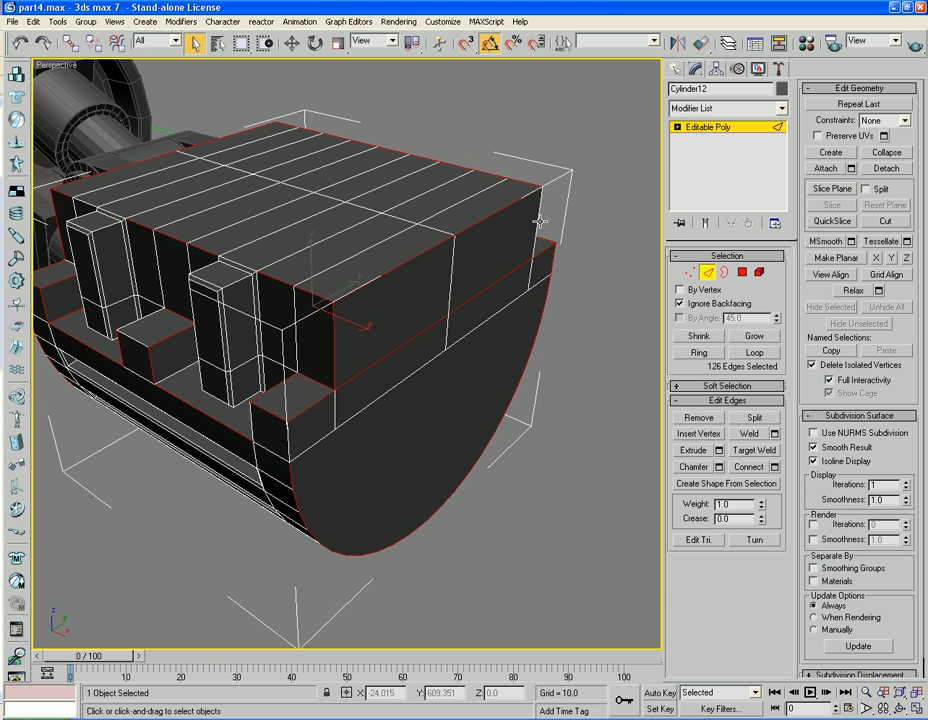
left_click(539, 220, "ctrl")
middle_click_drag(590, 222, 389, 207, "alt")
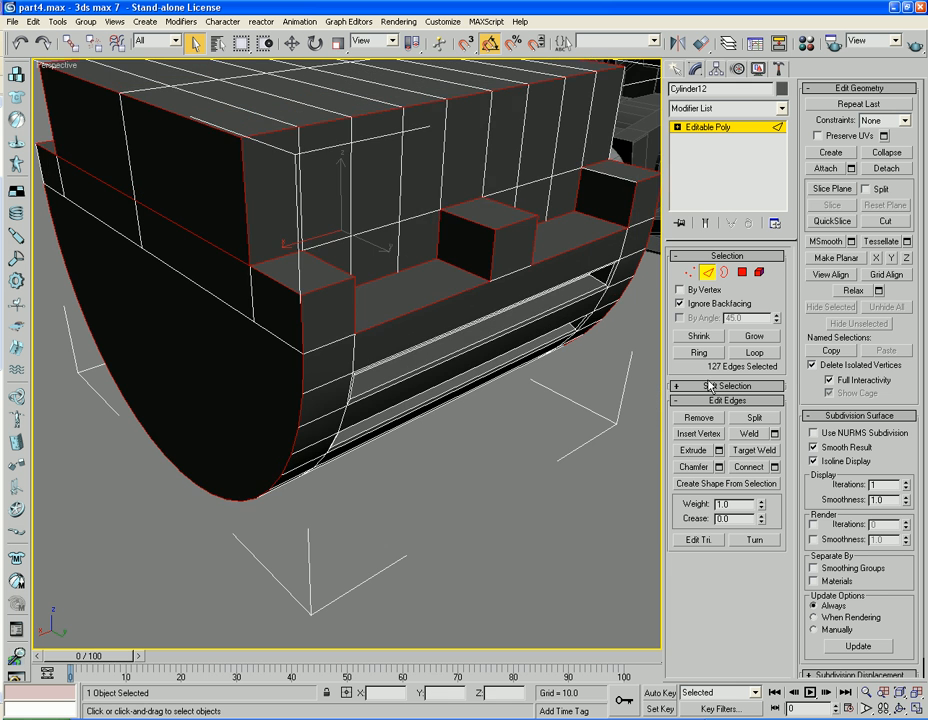
Step: Chamfer all the selected rim, tab, recess and block edges by 0.287
left_click(718, 466)
left_click_drag(485, 335, 496, 398)
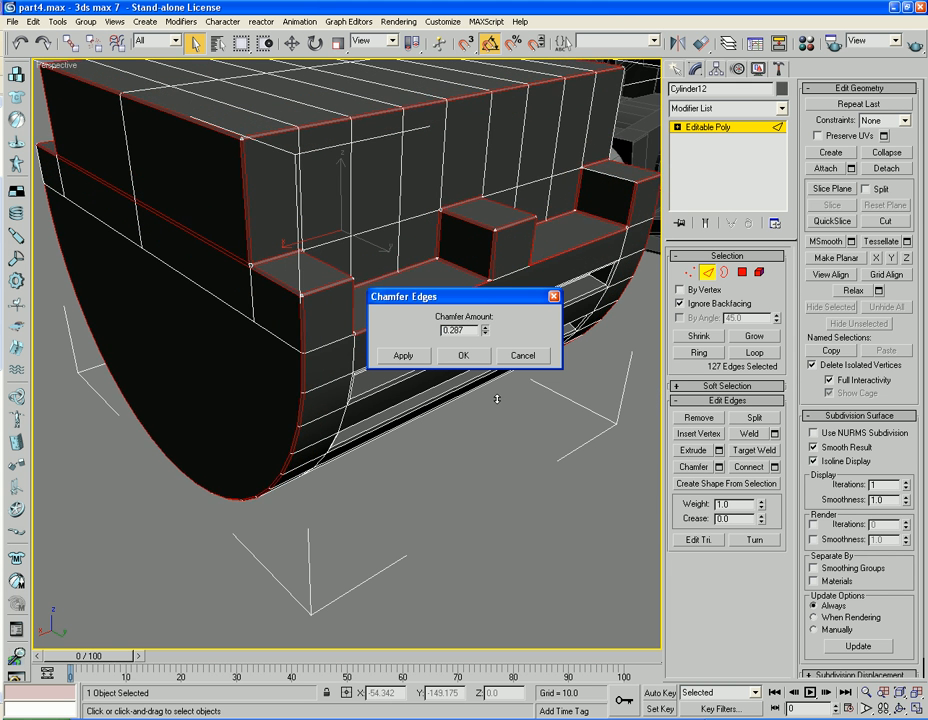
left_click(470, 356)
middle_click_drag(409, 320, 391, 343, "alt")
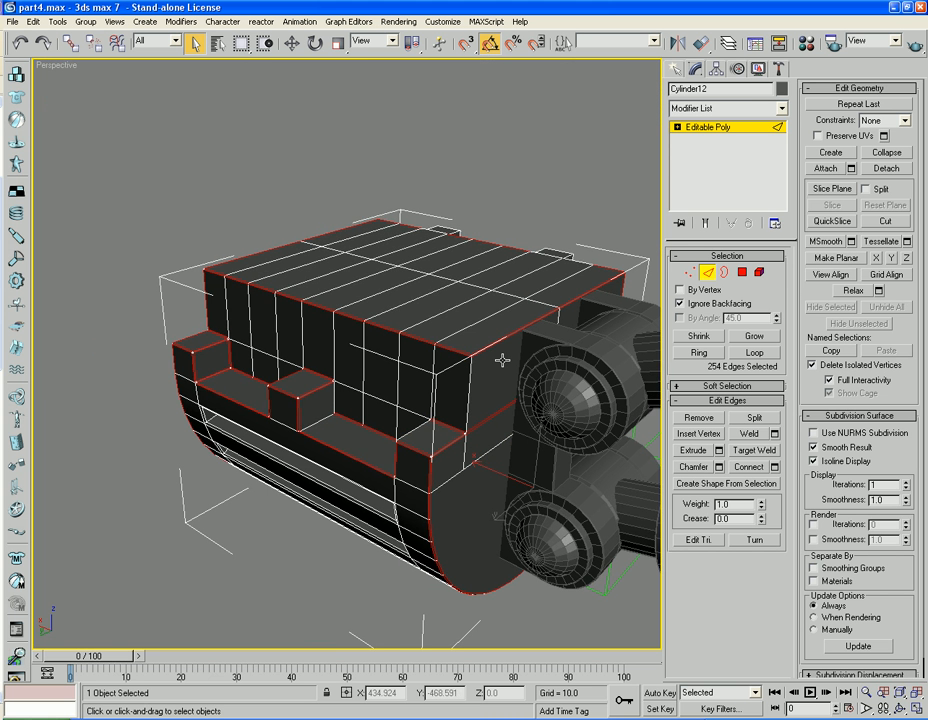
Step: Select the two large end-face polygons of the block beside the ball joints and try moving them, reverting the move
left_click(455, 339)
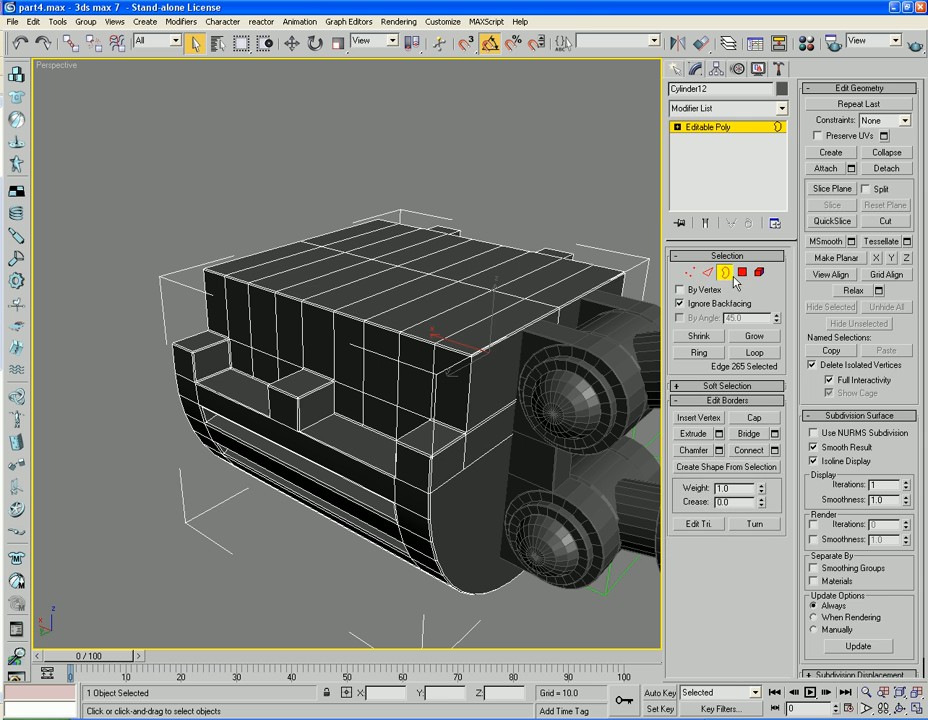
left_click(741, 272)
left_click(525, 353)
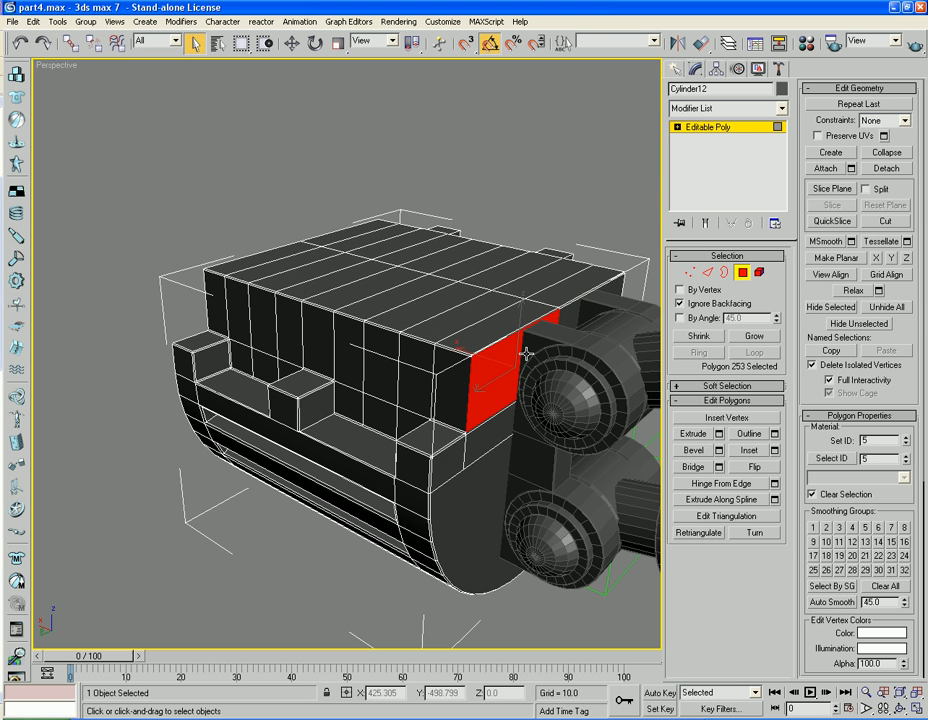
left_click(577, 309, "ctrl")
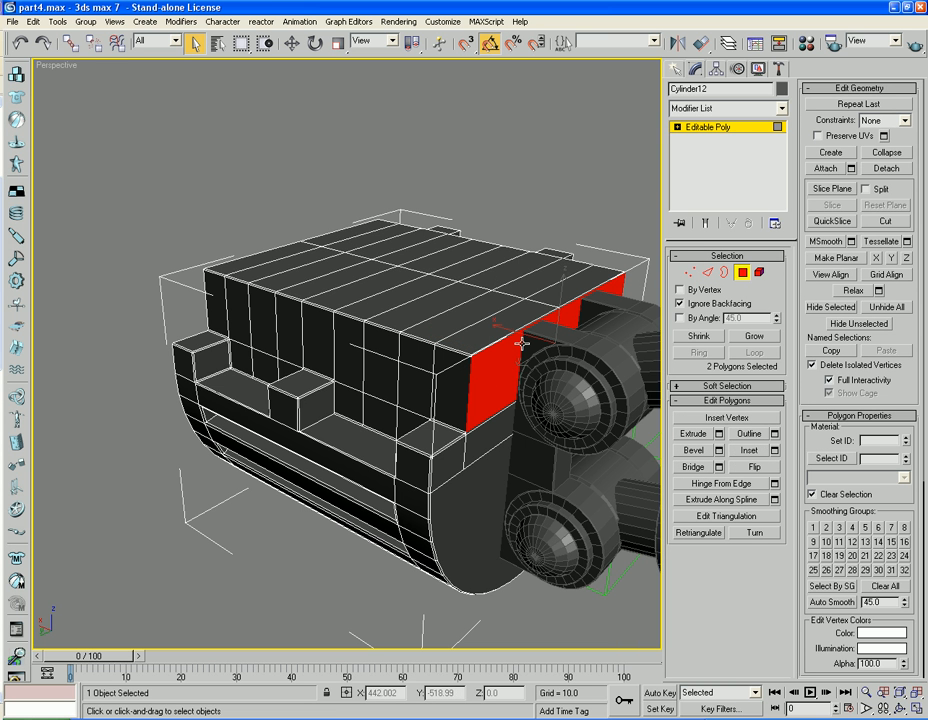
key("w")
left_click_drag(512, 332, 489, 316)
key("ctrl+z")
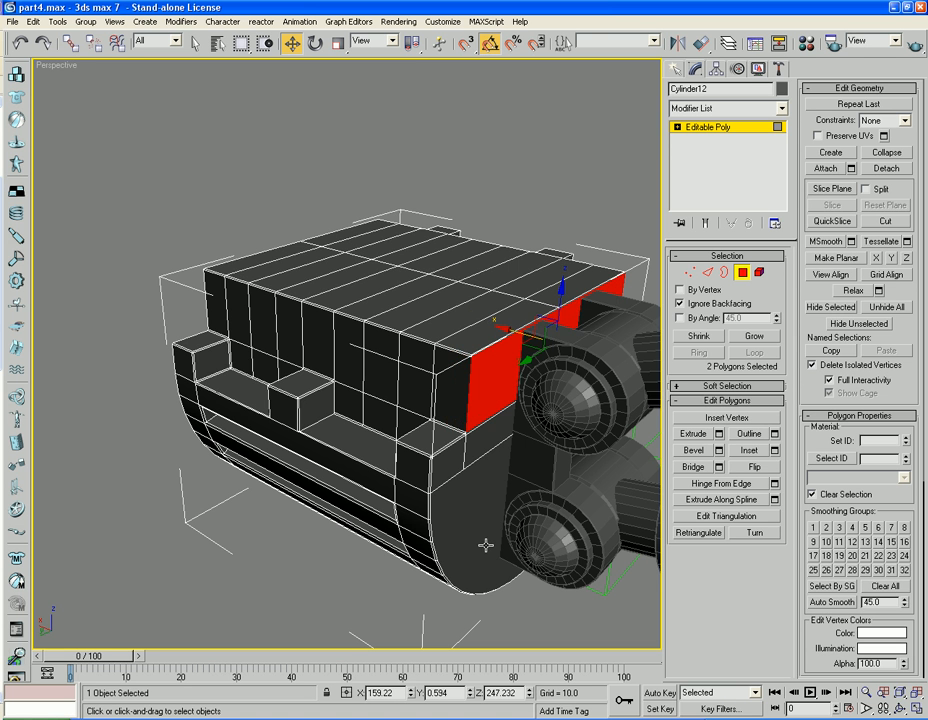
Step: Try an X position of 5.0 and another free shift for the two end-face polygons, undoing each
key("Tab")
left_click(391, 692)
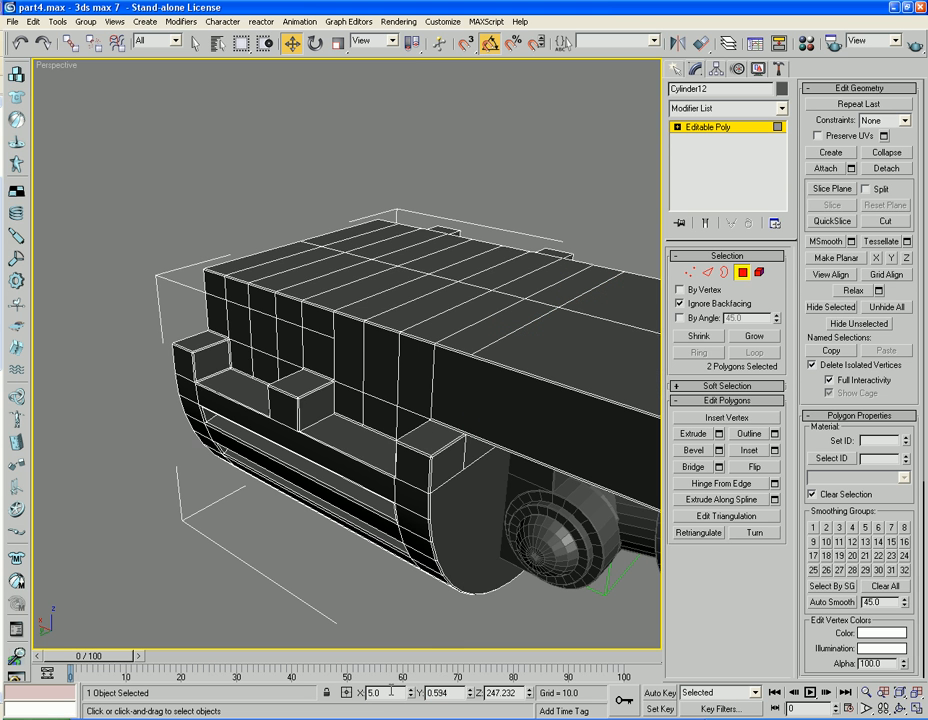
key("ctrl+z")
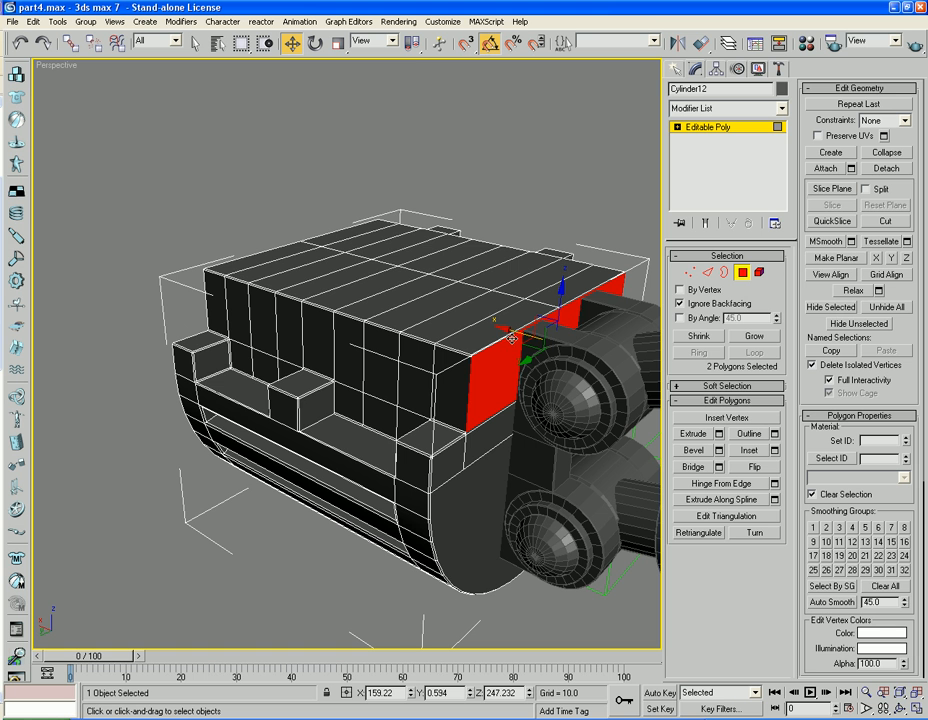
left_click_drag(512, 328, 520, 270)
key("ctrl+z")
Step: Undo the end-face polygon selection and the edge chamfer on the half cylinder
scroll(482, 328, "up", 5)
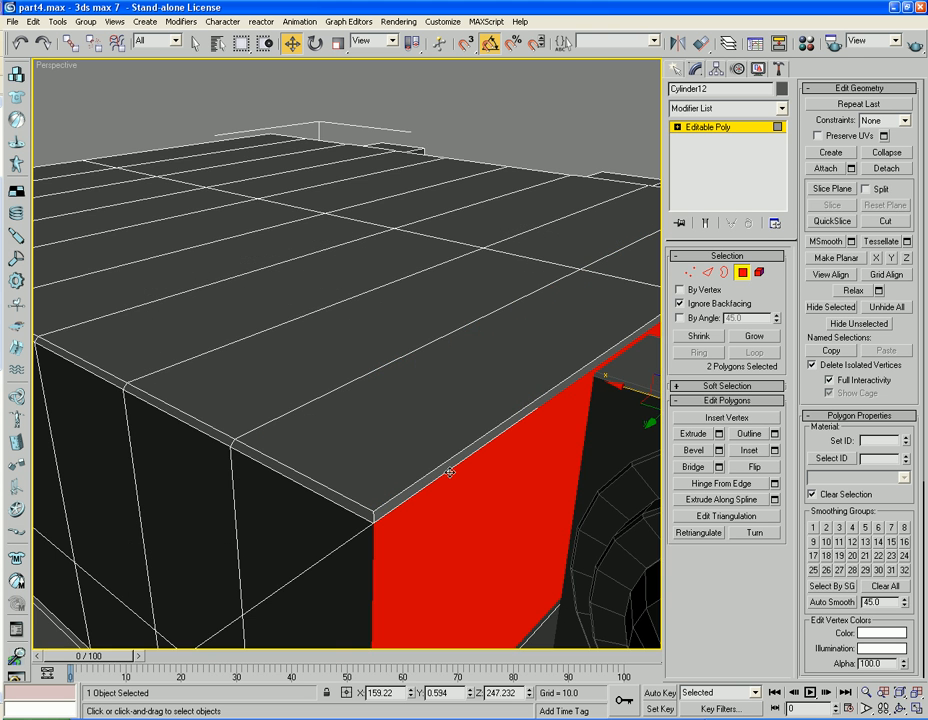
scroll(441, 514, "down", 5)
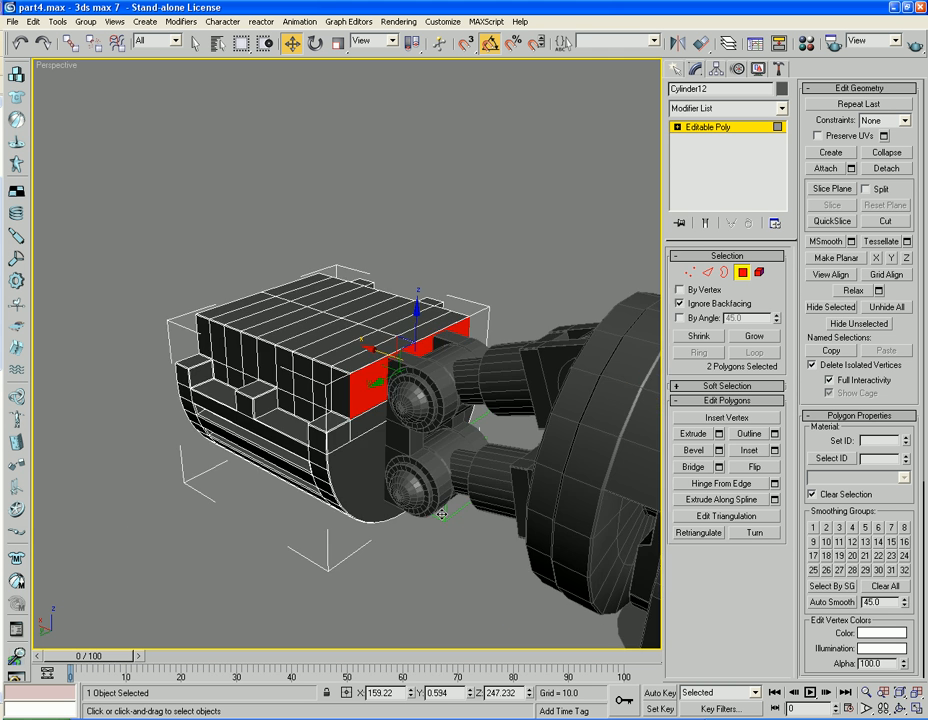
scroll(441, 514, "up", 4)
key("ctrl+z")
key("ctrl+z")
key("ctrl+z")
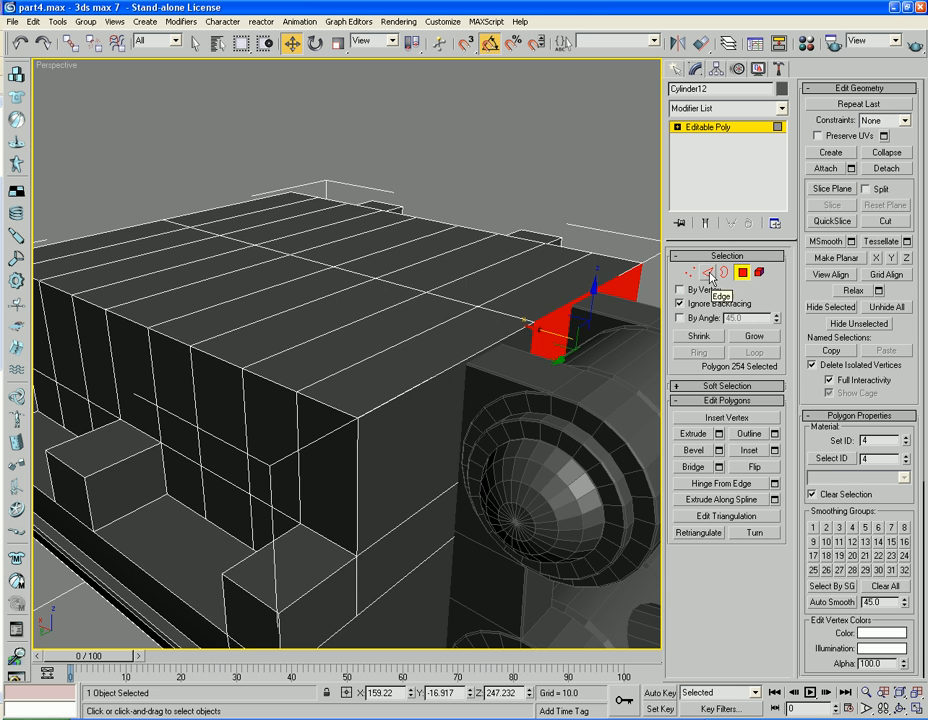
Step: Add the block's vertical corner edge at the joint end to the edge selection and chamfer everything by 0.287
left_click(707, 272)
left_click(358, 478, "ctrl")
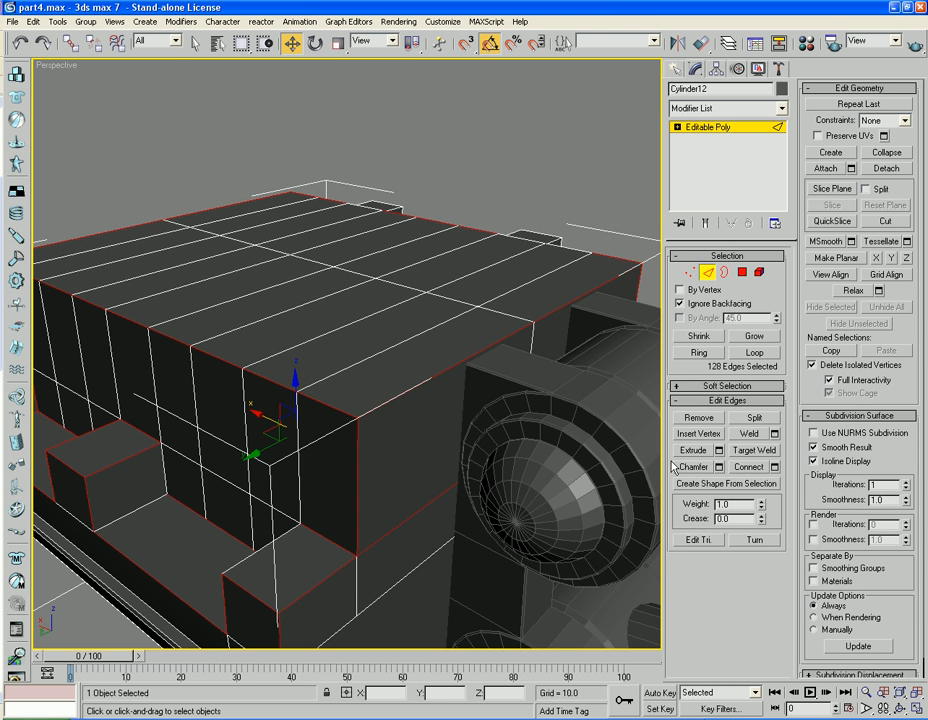
left_click(718, 466)
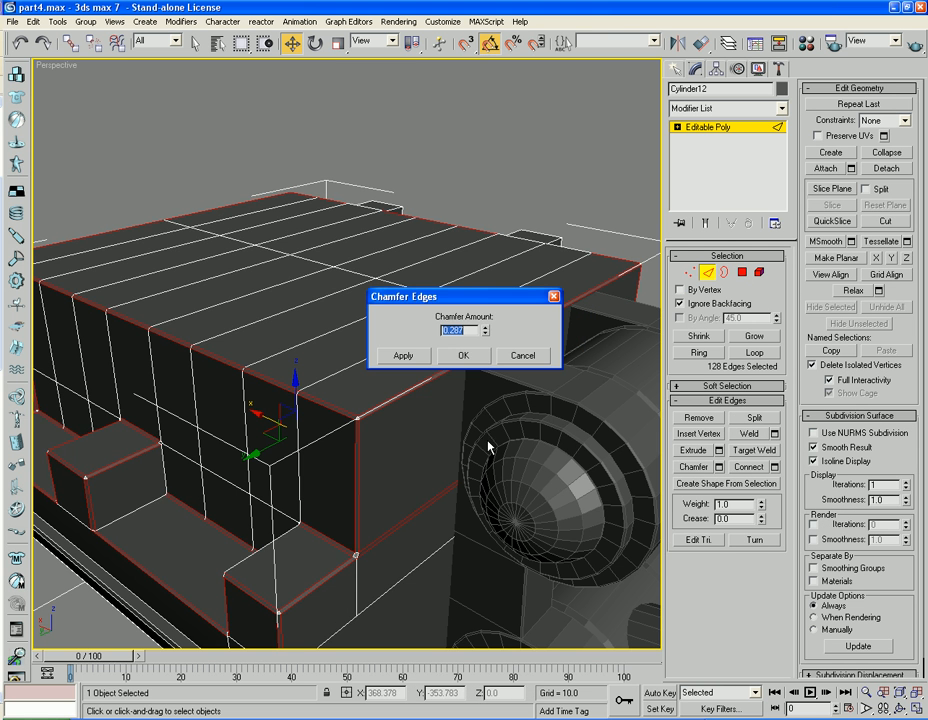
left_click(478, 358)
Step: Select the block's joint-side end face with its top and vertical corner chamfer strips and shift it inward along X
left_click(742, 272)
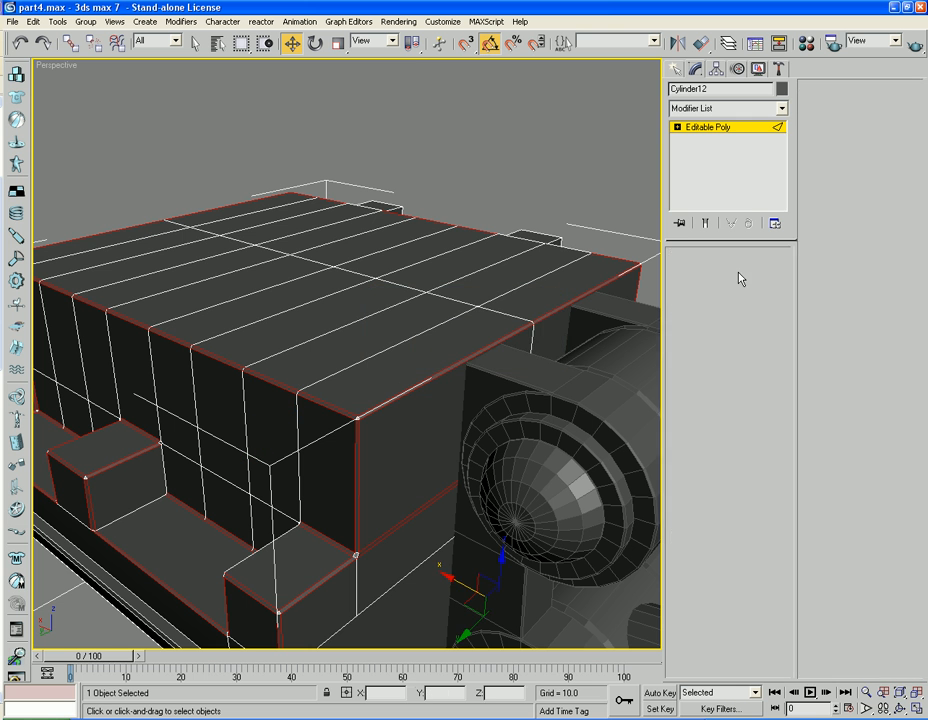
left_click(390, 522)
left_click(549, 323, "ctrl")
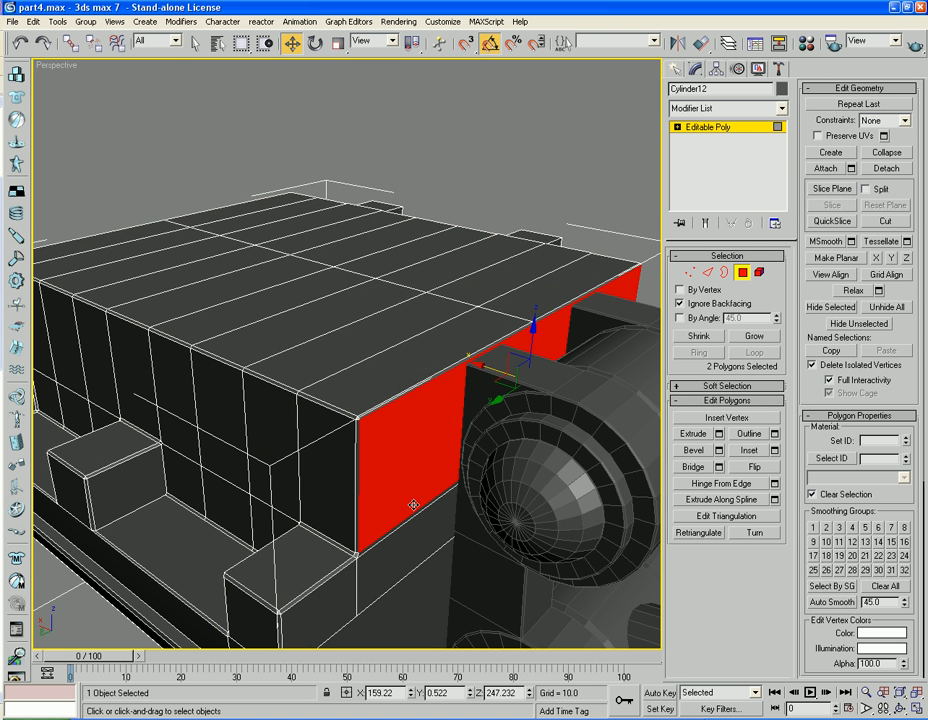
left_click(412, 388, "ctrl")
left_click(543, 338, "ctrl")
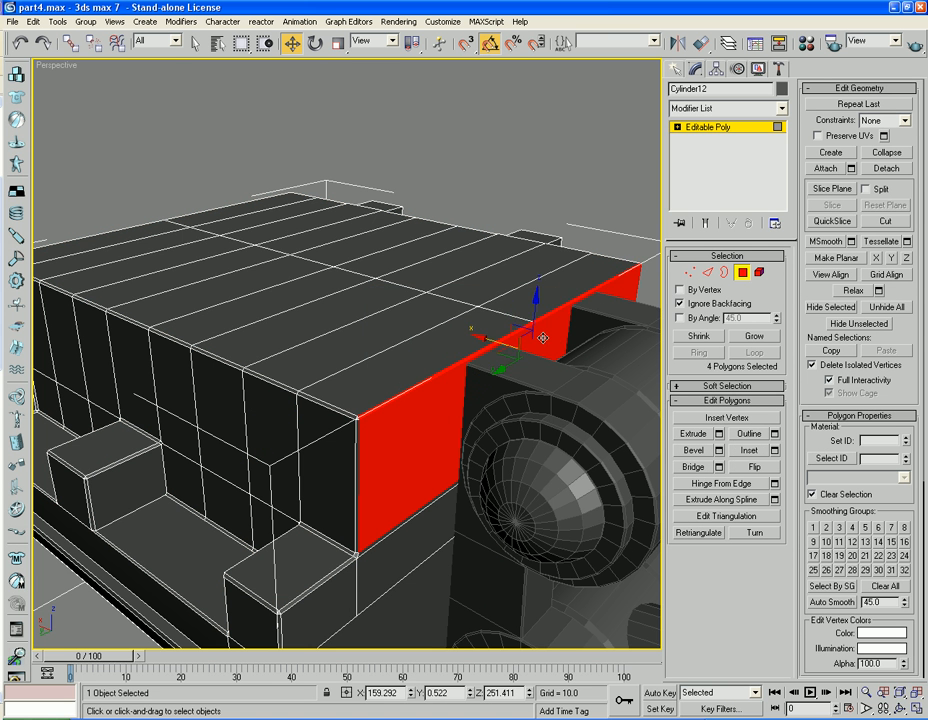
left_click(357, 441, "ctrl")
middle_click_drag(524, 410, 427, 388, "alt")
left_click(306, 380, "ctrl")
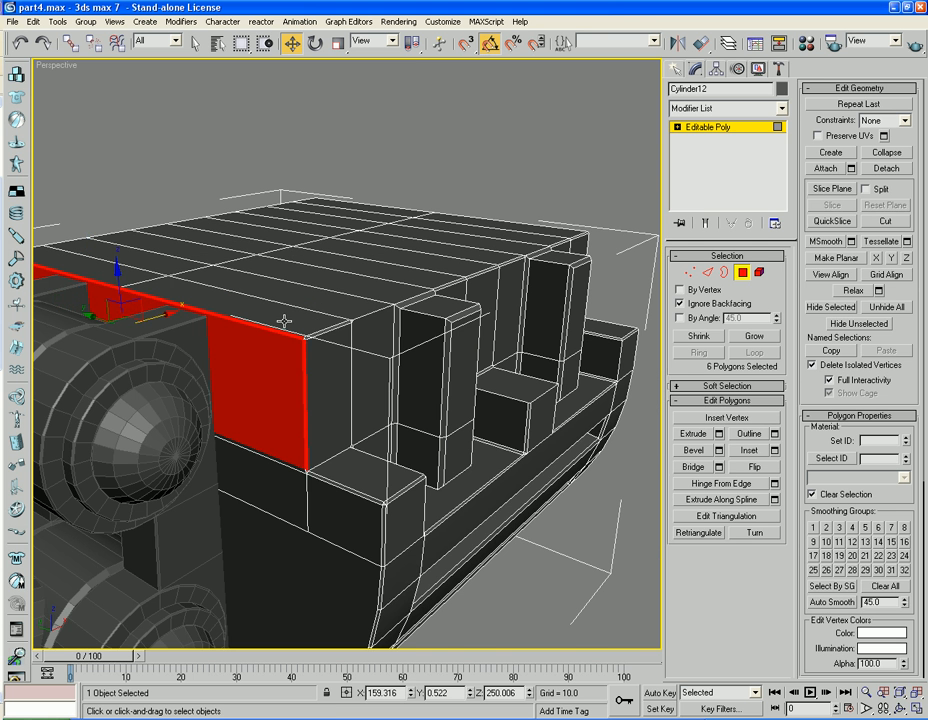
middle_click_drag(284, 322, 252, 396, "alt")
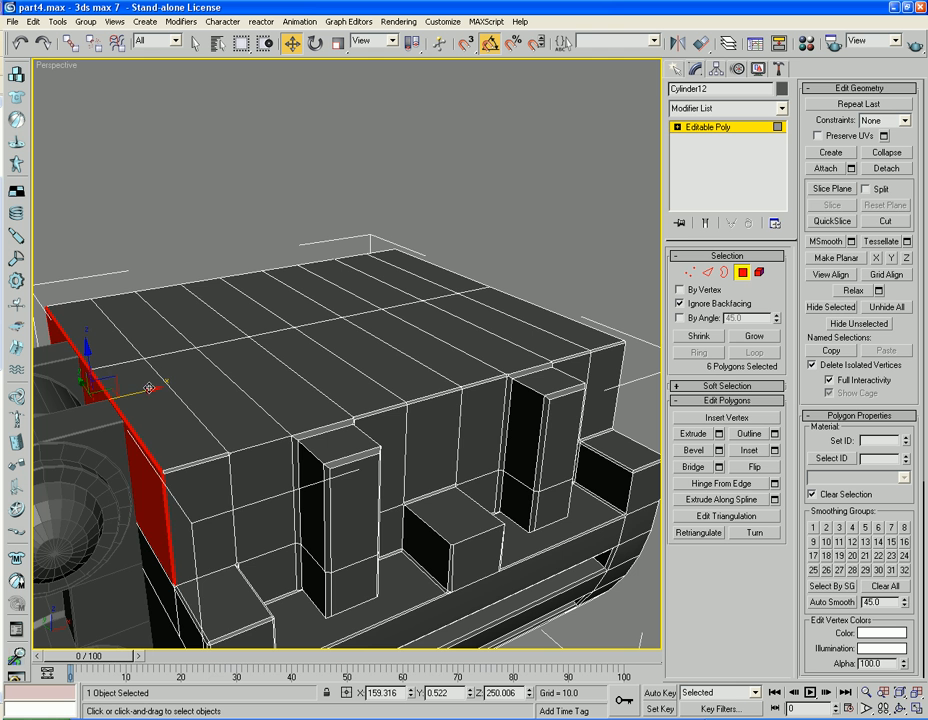
left_click_drag(149, 388, 198, 394)
left_click(81, 216)
Step: Select the block's free end face with its top and corner chamfer strips, shift it inward to about X 232.6, and deselect the object
middle_click_drag(84, 246, 294, 293, "alt")
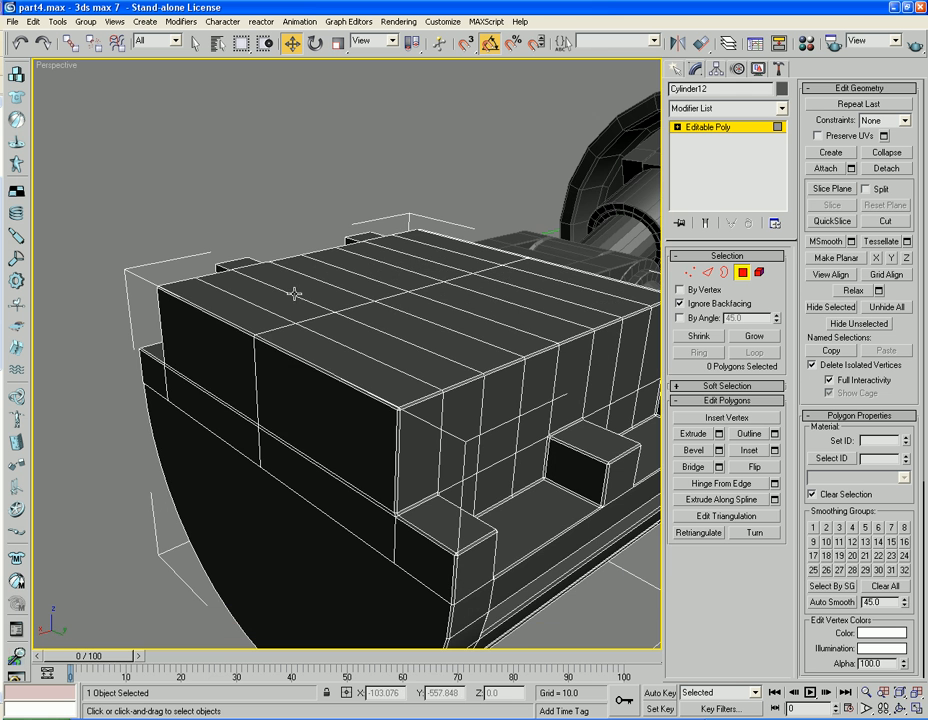
left_click(195, 330)
left_click(308, 357, "ctrl")
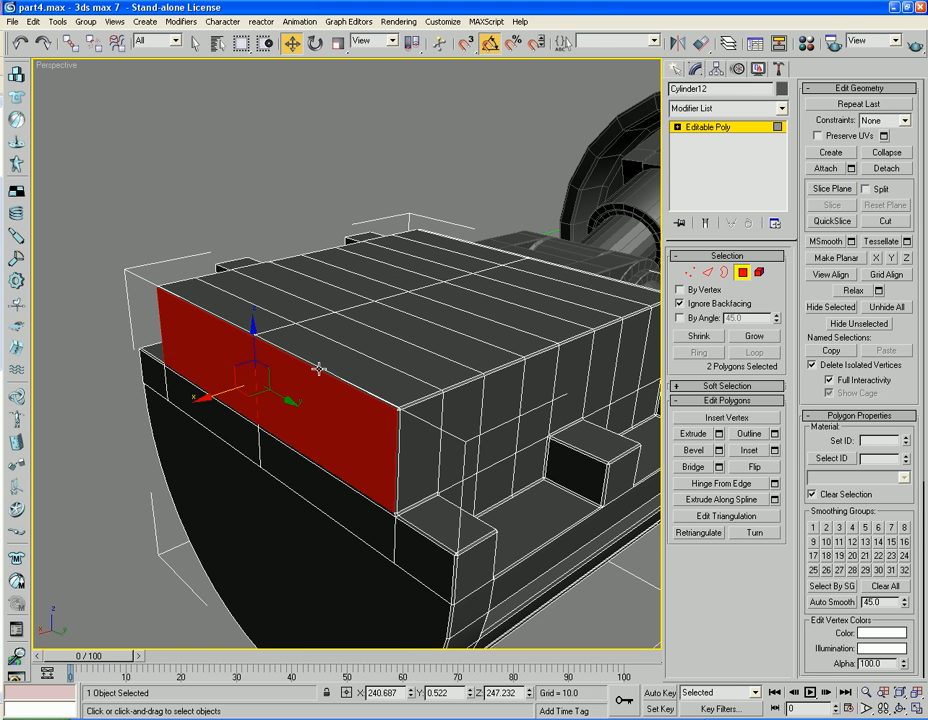
left_click(318, 369, "ctrl")
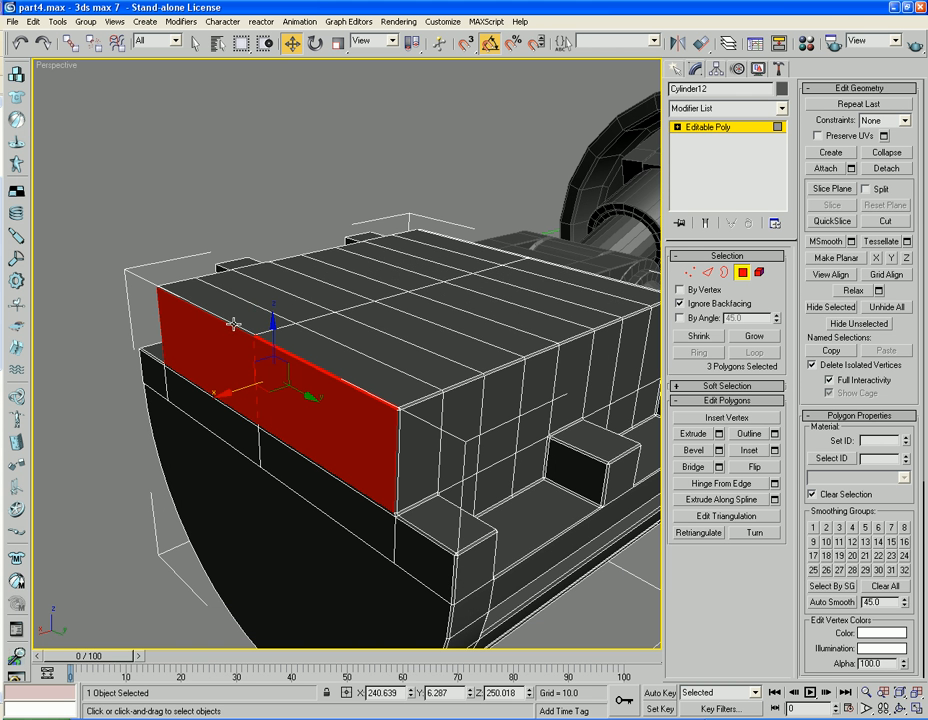
left_click(233, 323, "ctrl")
left_click(240, 311, "ctrl")
left_click(234, 326, "ctrl")
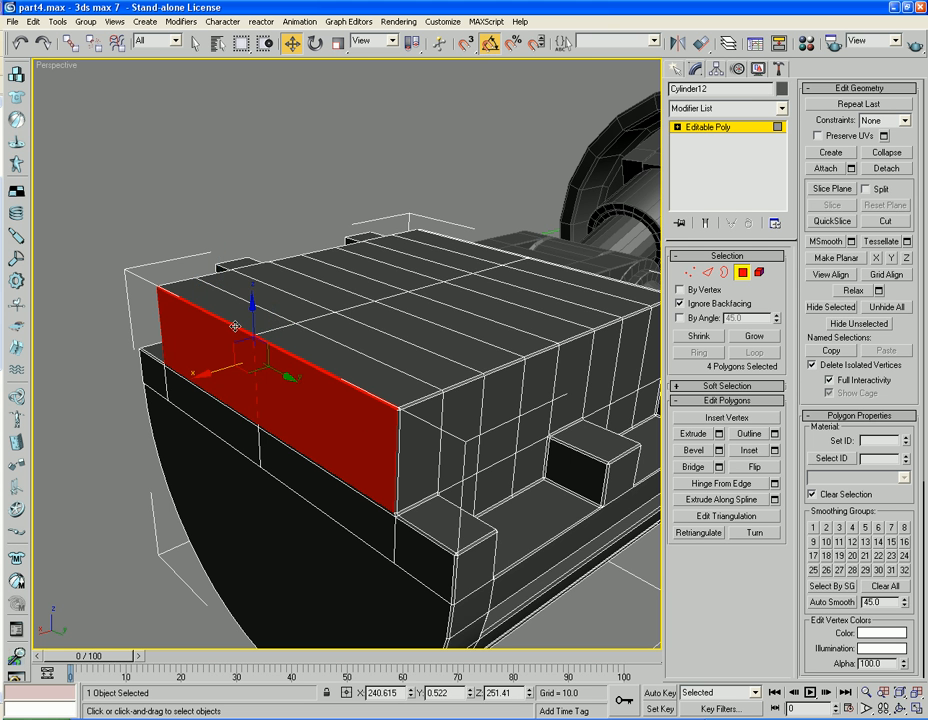
left_click(398, 458, "ctrl")
middle_click_drag(345, 408, 461, 390, "alt")
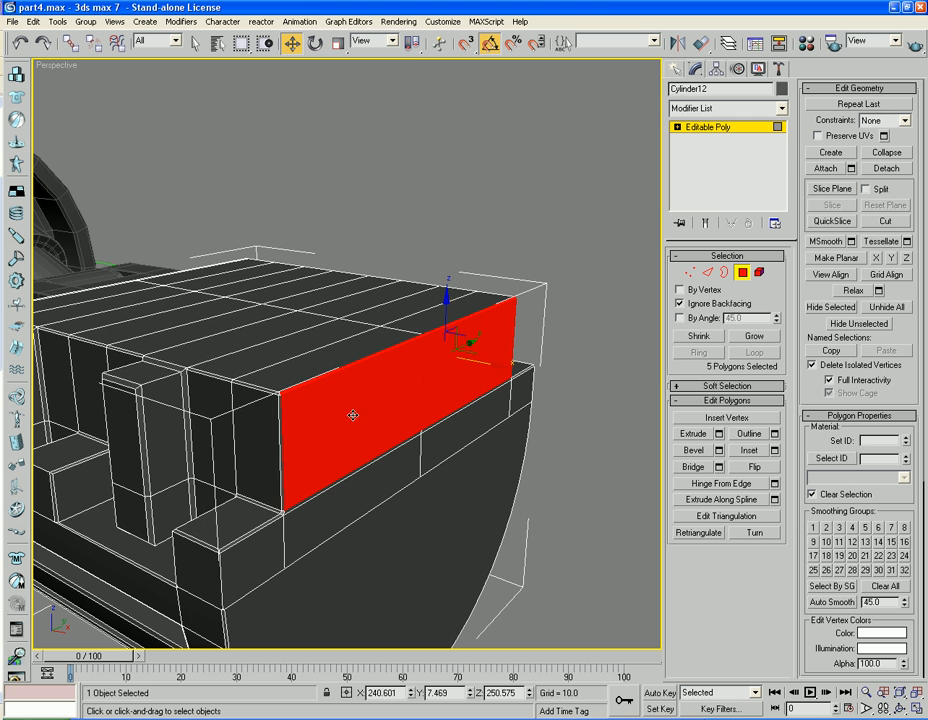
left_click(281, 467, "ctrl")
left_click_drag(469, 381, 434, 356)
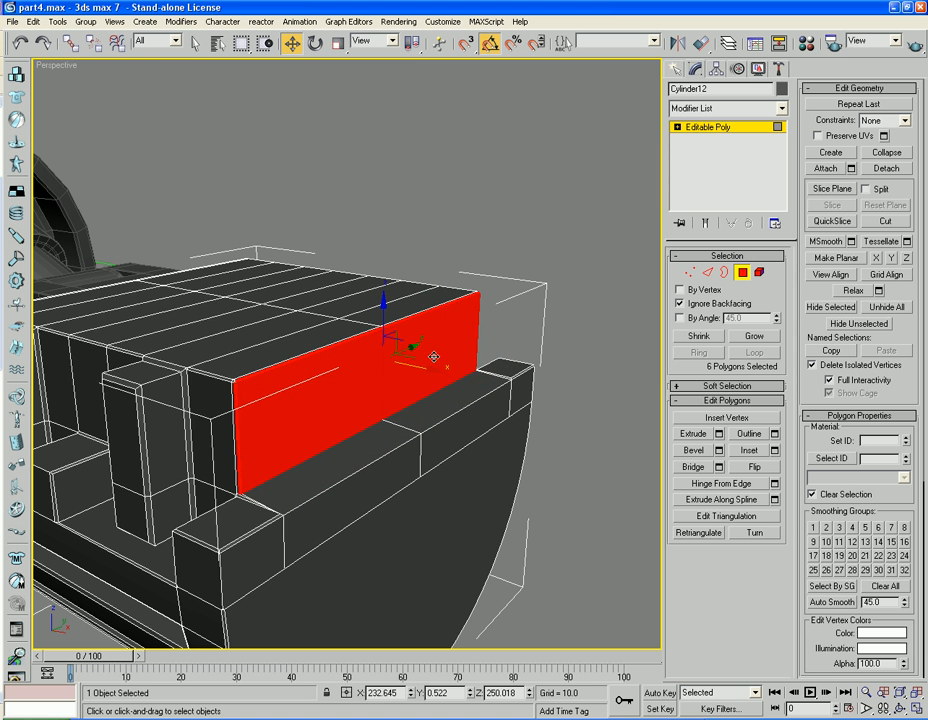
left_click(744, 272)
left_click(642, 263)
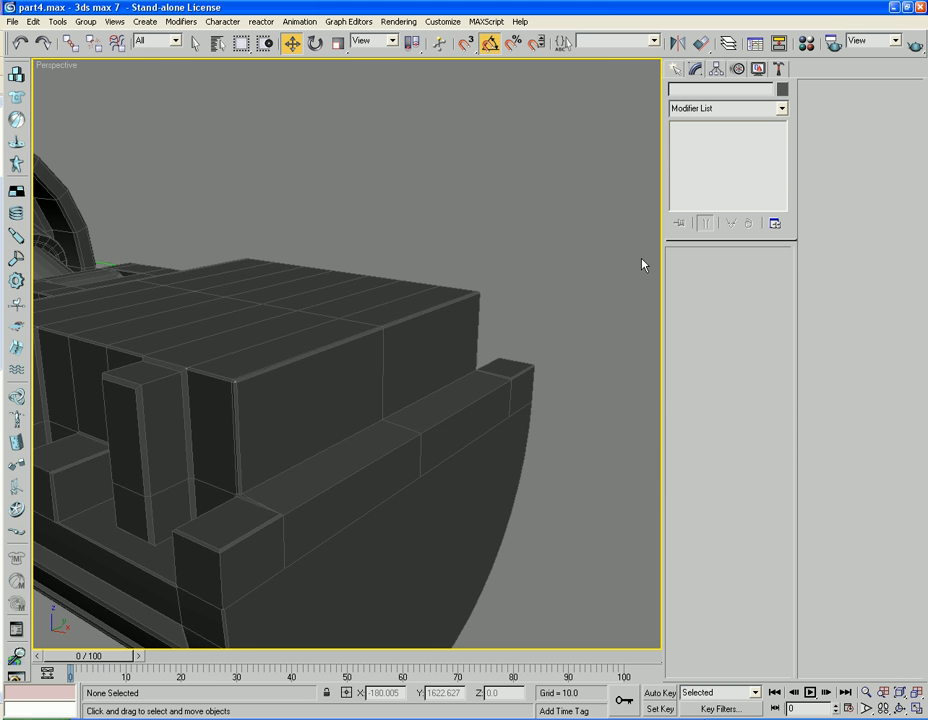
Step: Center the pivot of the grooved half cylinder on the object
scroll(642, 263, "down", 8)
middle_click_drag(560, 288, 530, 330, "alt")
left_click(459, 420)
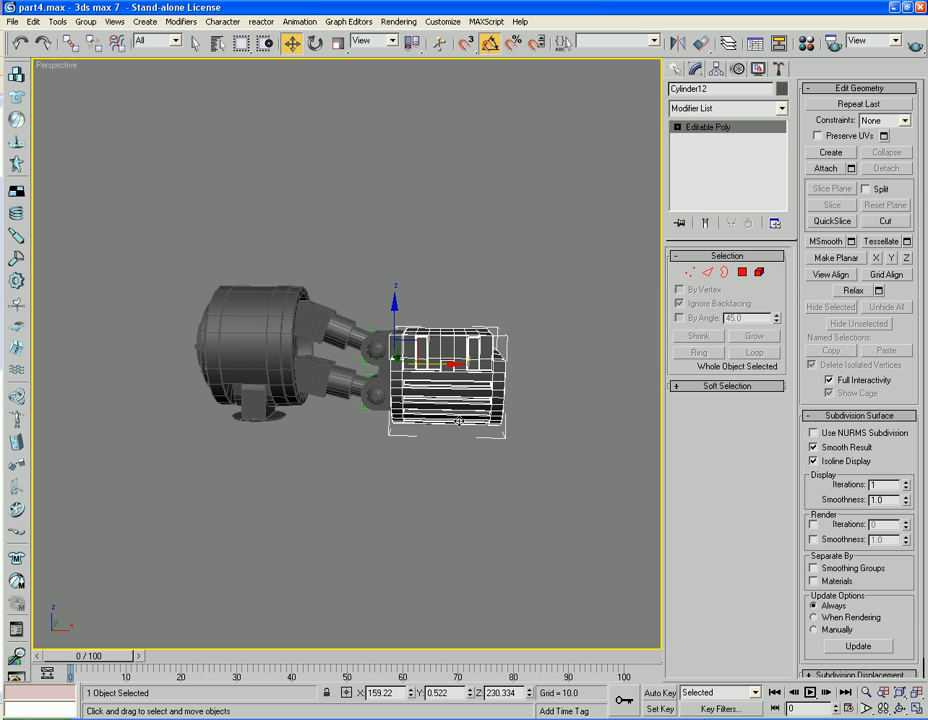
left_click(714, 70)
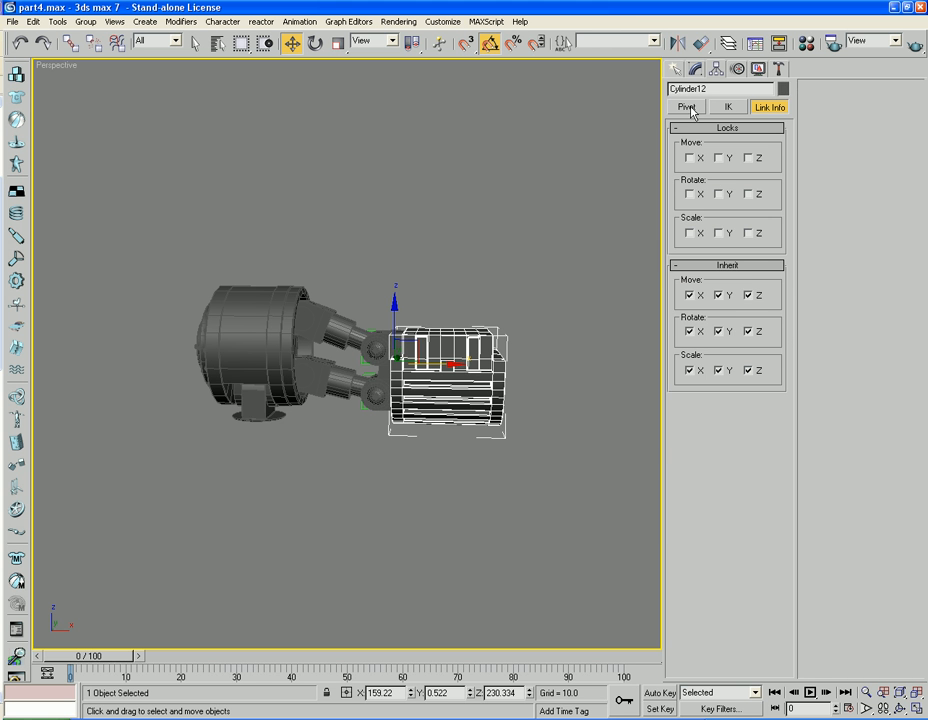
left_click(687, 107)
left_click(718, 159)
left_click(718, 236)
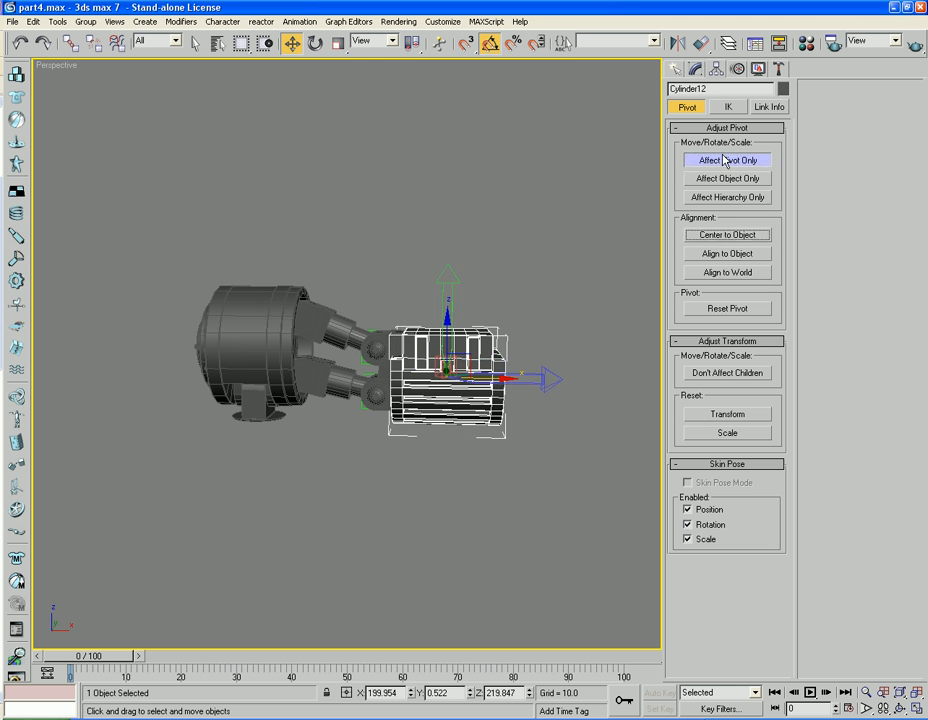
left_click(729, 159)
Step: Mirror the joint bracket Hip_part02 across the X axis as a copy with zero offset in the top view
middle_click_drag(611, 201, 507, 185)
scroll(505, 199, "up", 5)
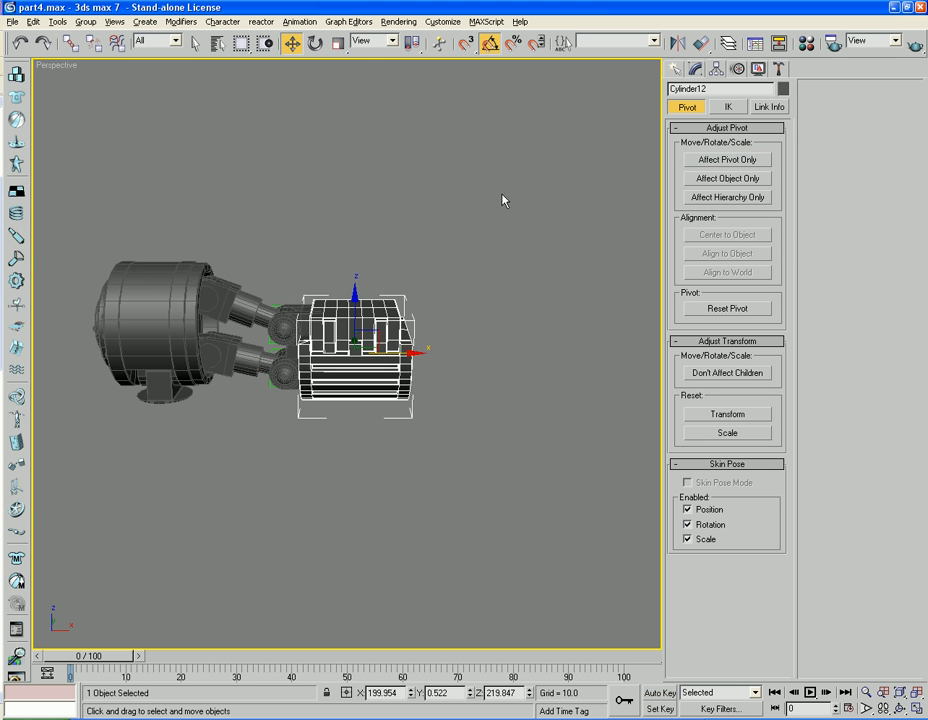
middle_click_drag(486, 238, 325, 381, "alt")
left_click(378, 273)
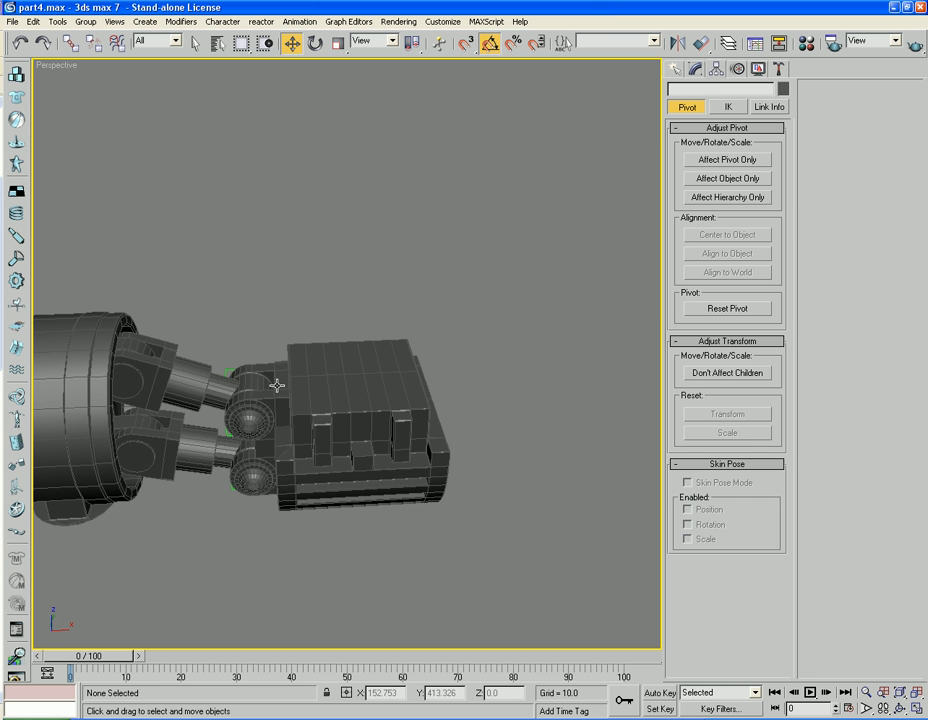
left_click(266, 403)
key("t")
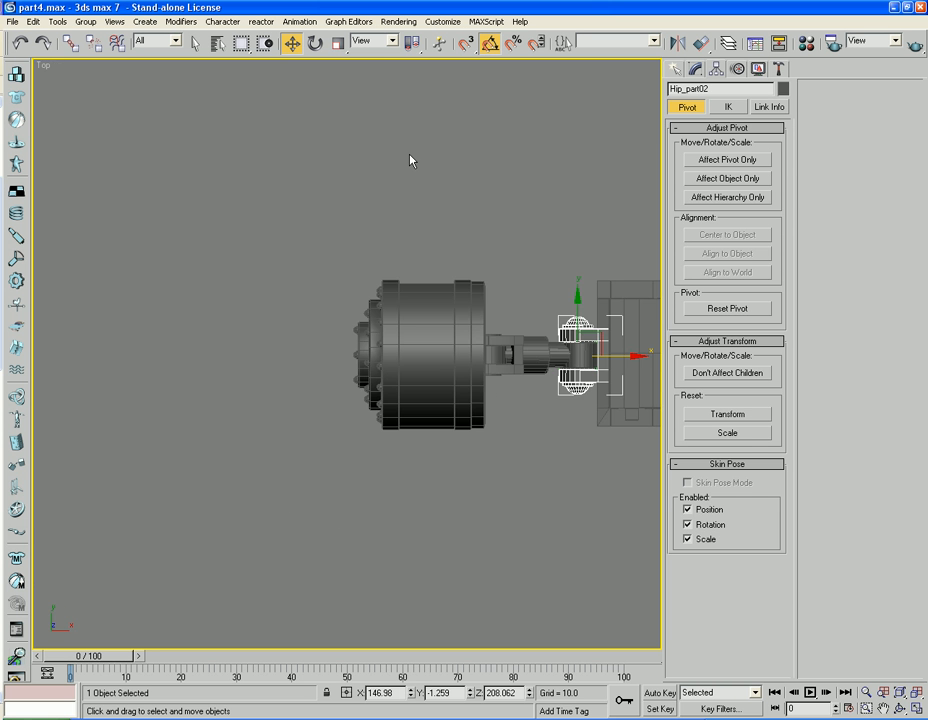
scroll(369, 202, "up", 5)
scroll(381, 204, "down", 3)
scroll(381, 204, "down", 2)
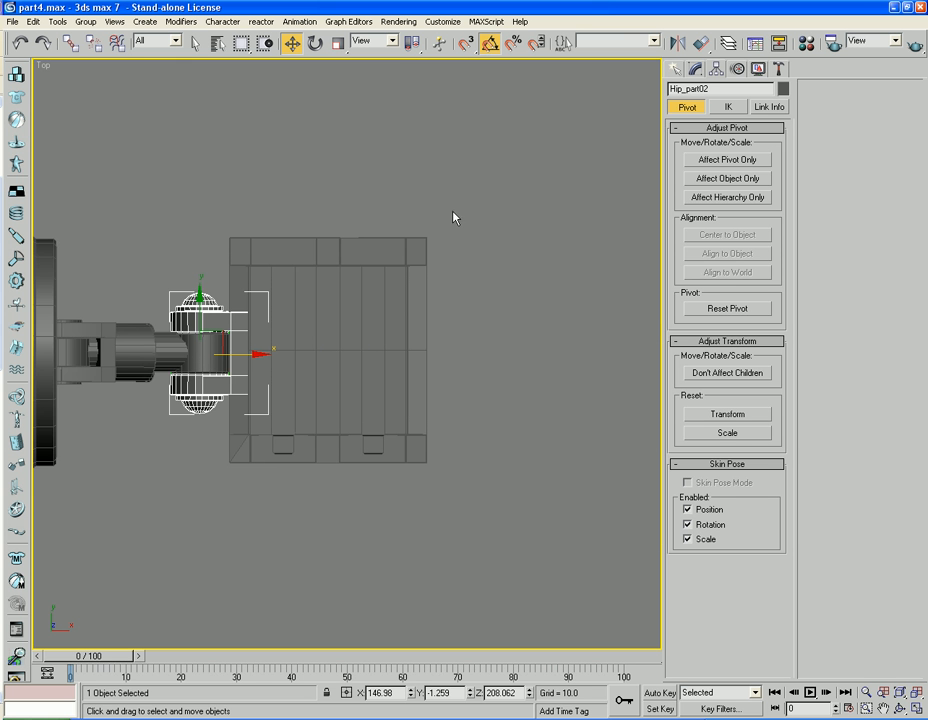
middle_click_drag(492, 232, 333, 209)
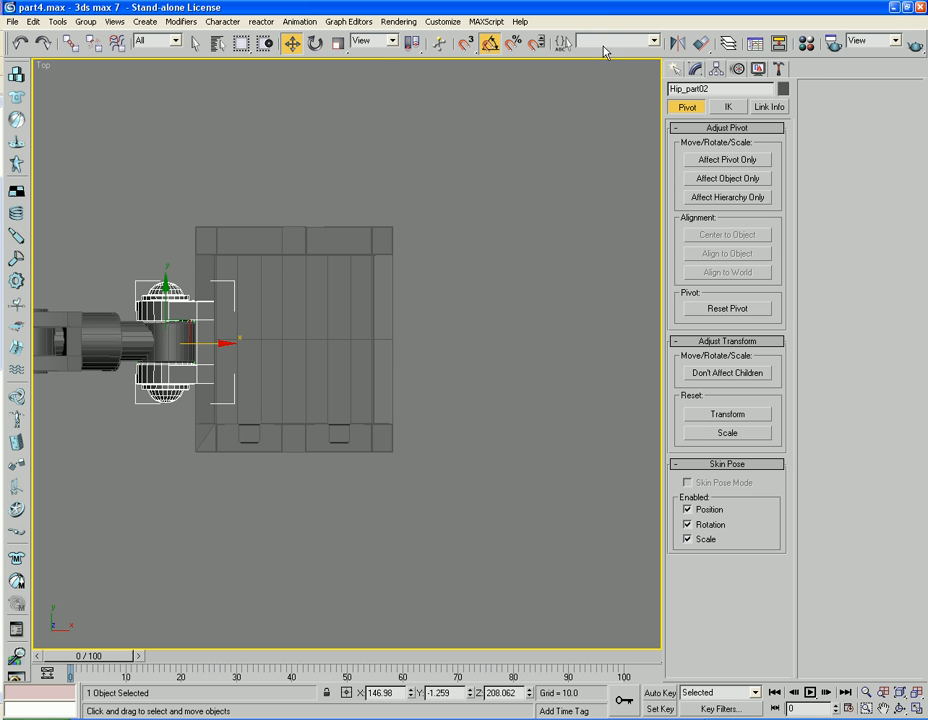
left_click(677, 43)
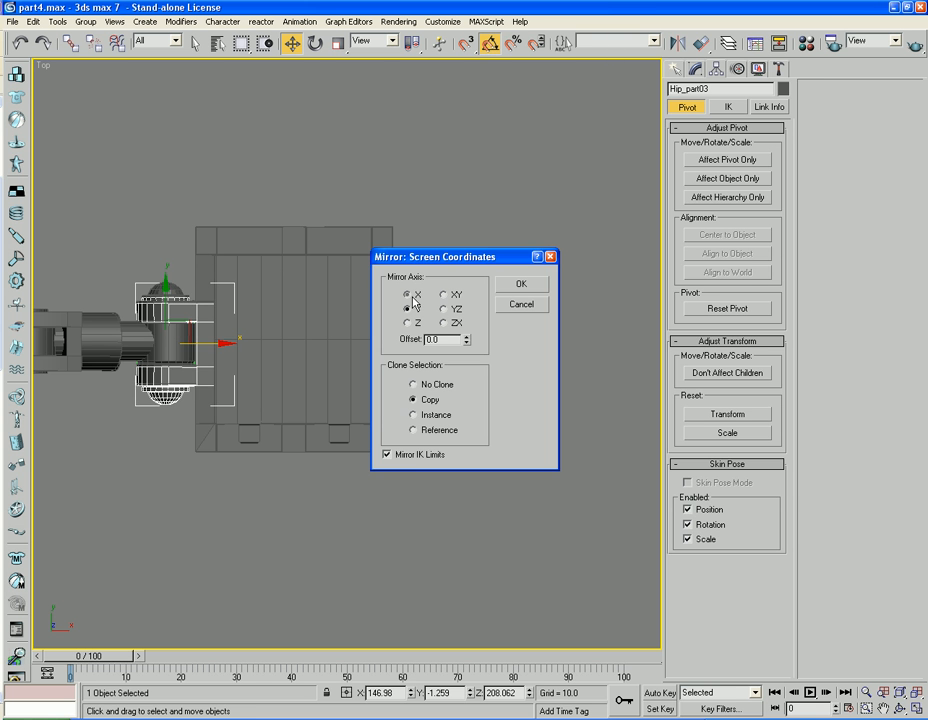
left_click(521, 285)
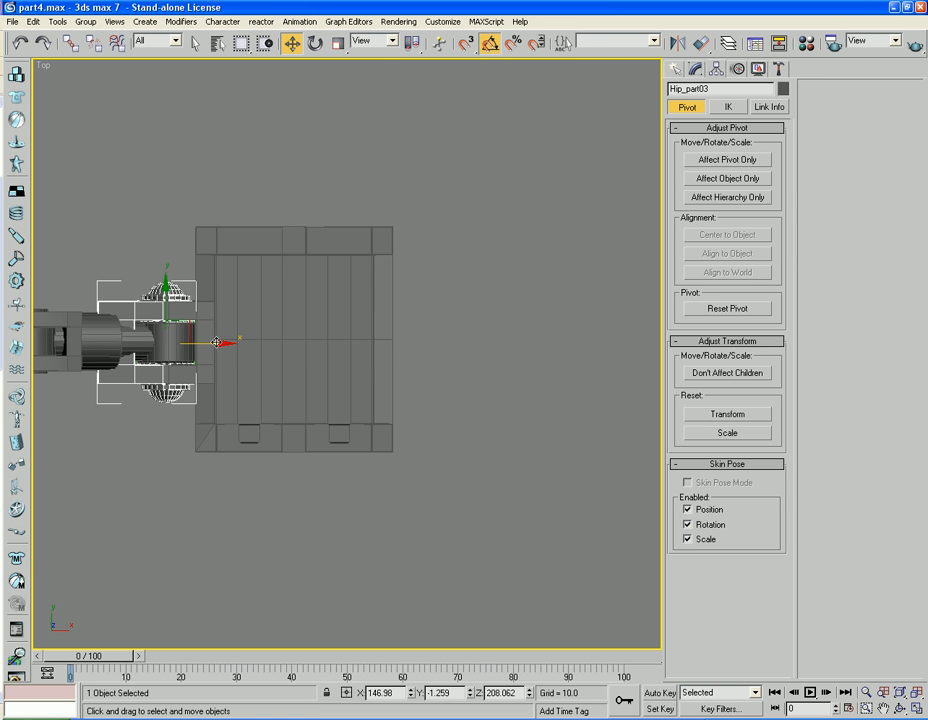
Step: Move the mirrored bracket copy about 107 units along positive X to the opposite side of the grooved half cylinder
left_click_drag(216, 343, 476, 351)
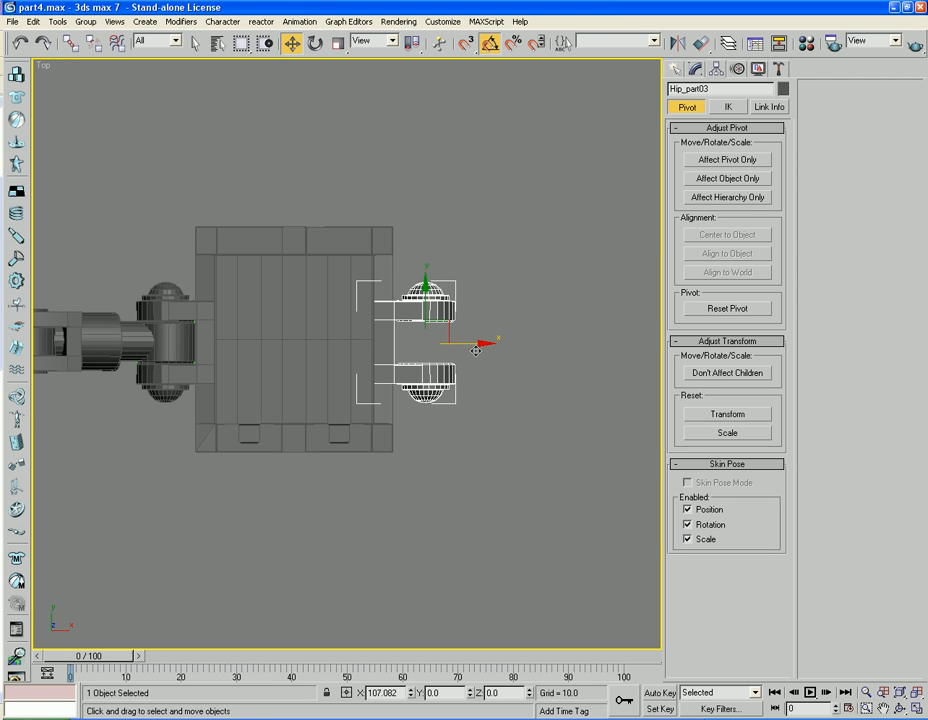
left_click(541, 369)
Step: Rename the grooved half cylinder Pelvis and attach the joint brackets on both of its sides to it
left_click(331, 358)
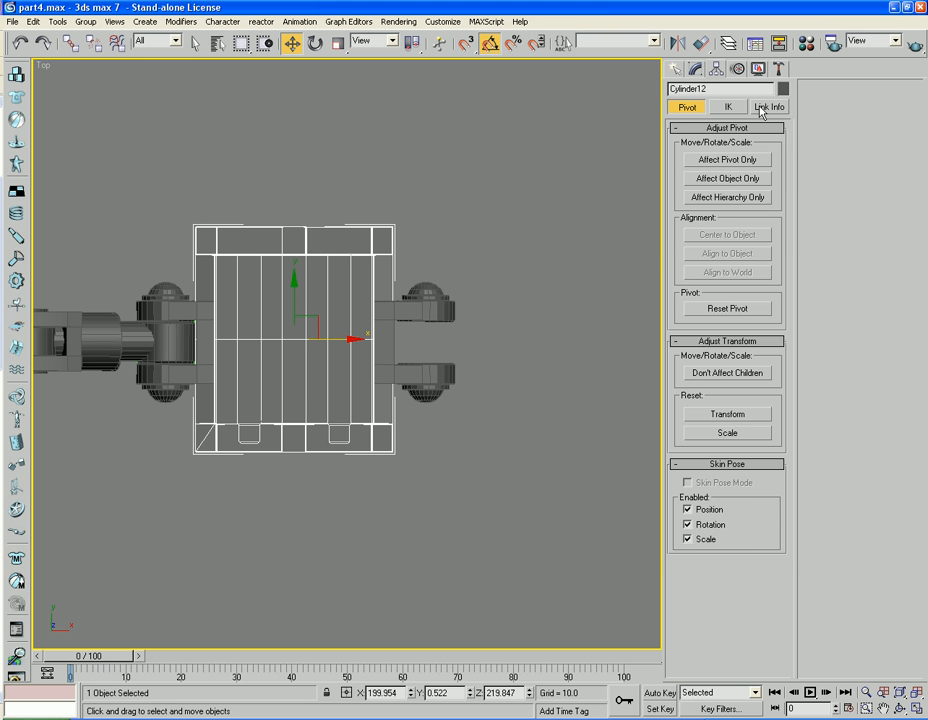
left_click(697, 70)
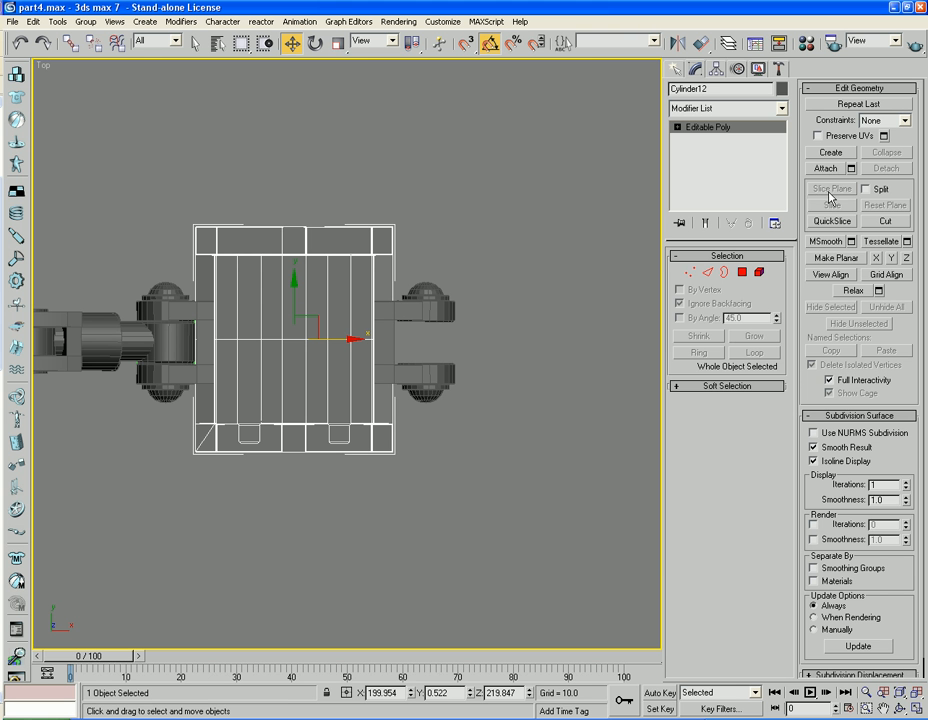
left_click(726, 88)
type("Pelvis")
left_click(838, 169)
left_click(431, 315)
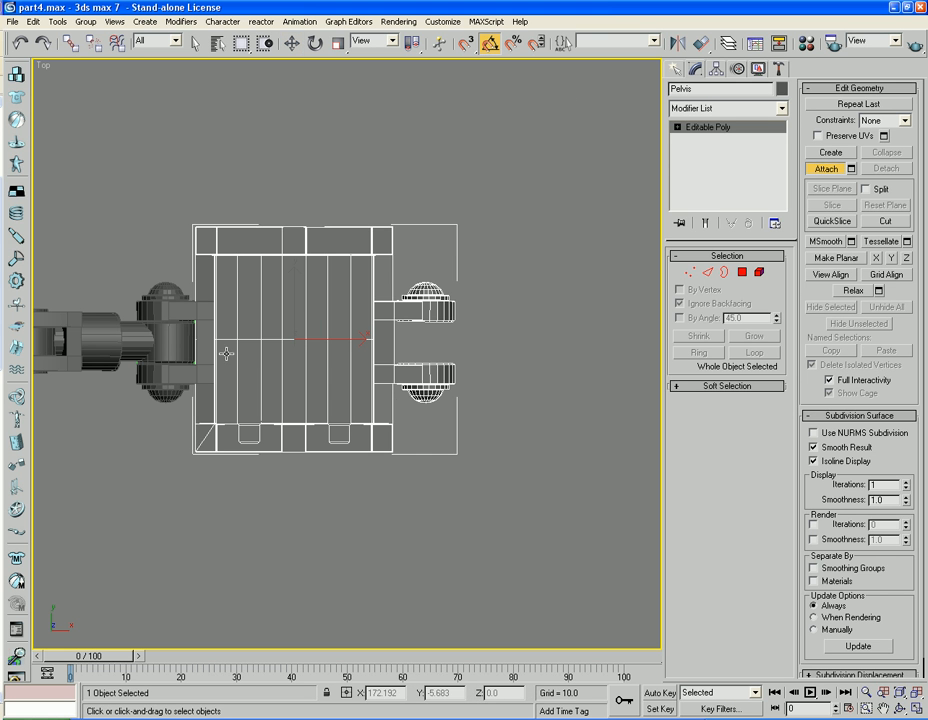
left_click(162, 311)
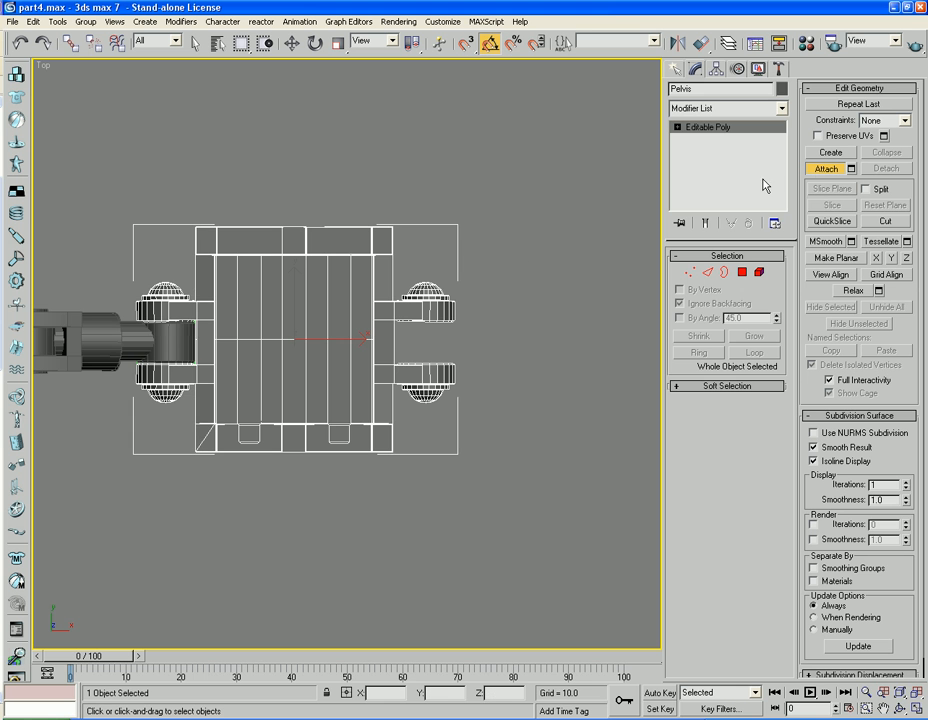
left_click(822, 169)
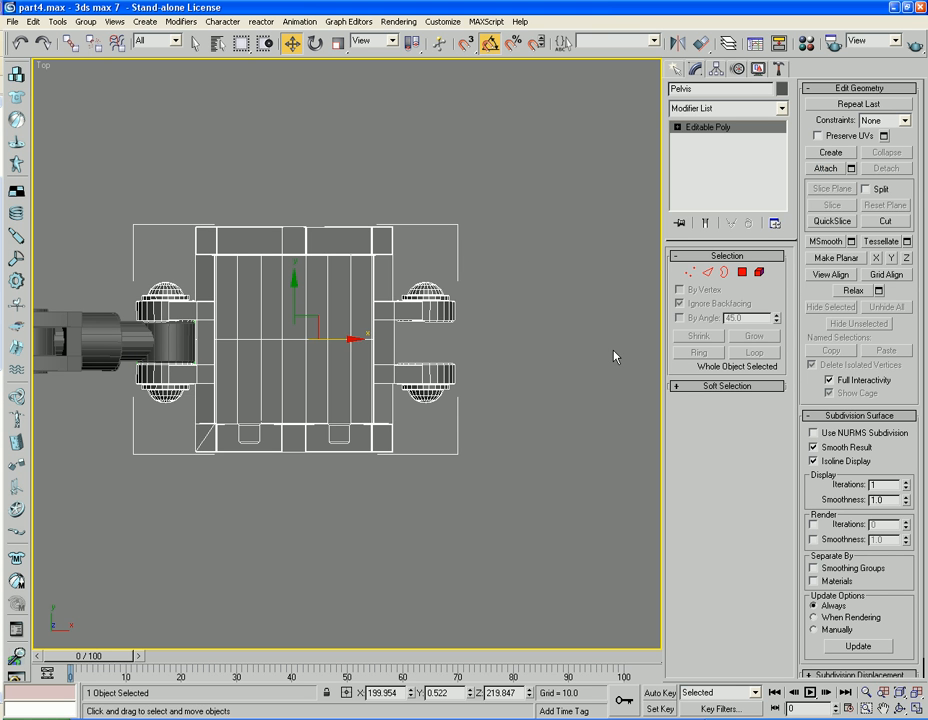
Step: In an angled perspective view, clear the selection and unhide all the hidden leg and foot parts
key("p")
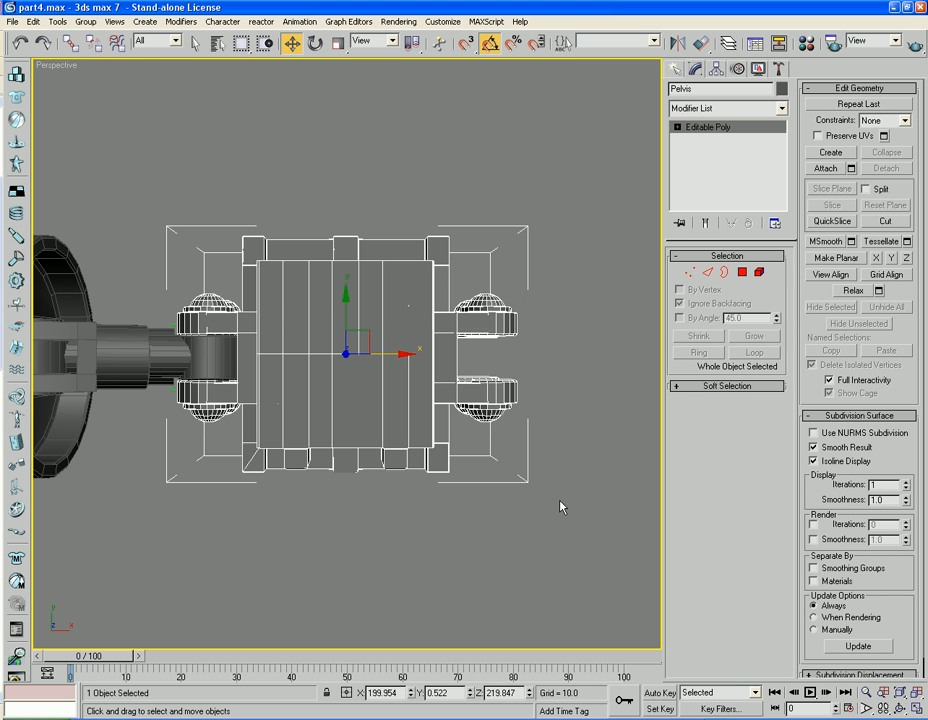
middle_click_drag(555, 453, 577, 412, "alt")
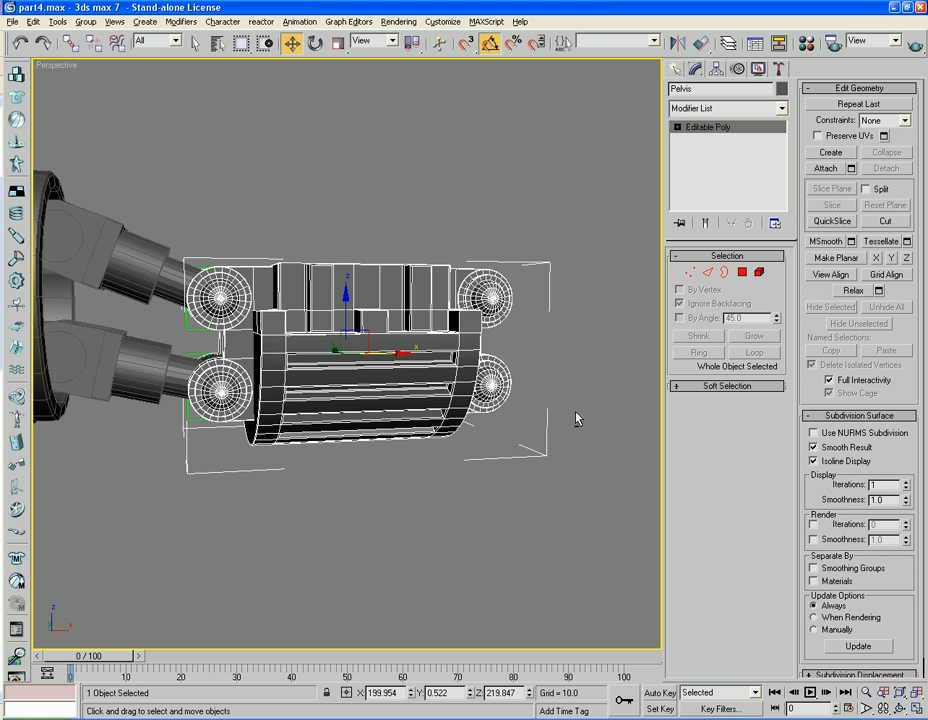
scroll(480, 350, "down", 4)
middle_click_drag(477, 348, 503, 336)
left_click(496, 386)
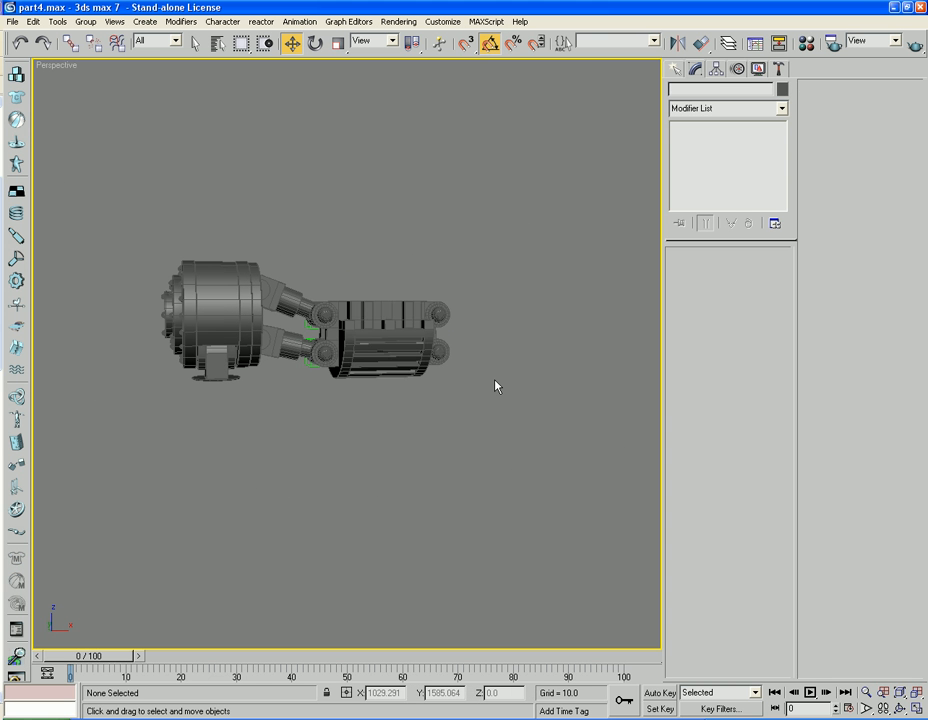
right_click(505, 368)
left_click(536, 330)
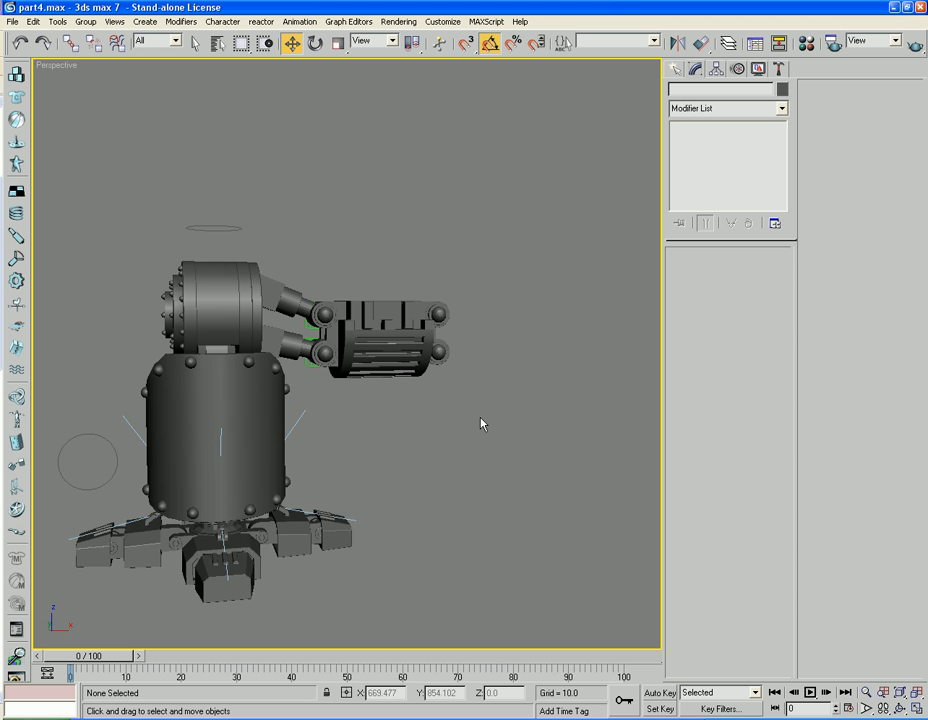
Step: Select Foothub_01 beneath the leg cylinder and turn on the edged faces display
middle_click_drag(499, 428, 475, 391, "alt")
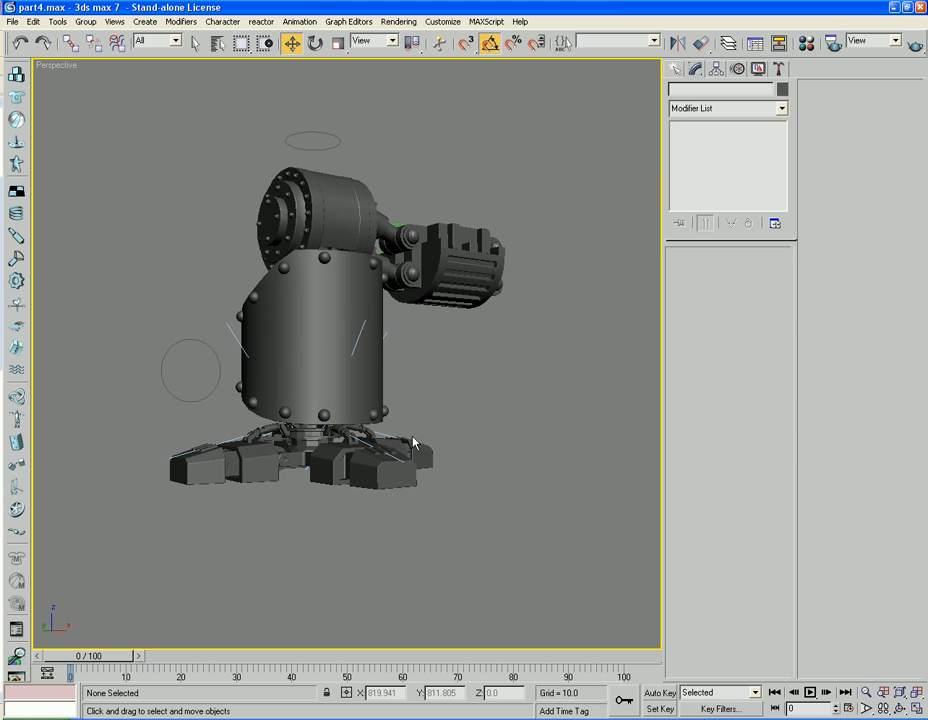
middle_click_drag(408, 447, 436, 425)
scroll(428, 431, "up", 4)
middle_click_drag(344, 481, 382, 440)
left_click(367, 420)
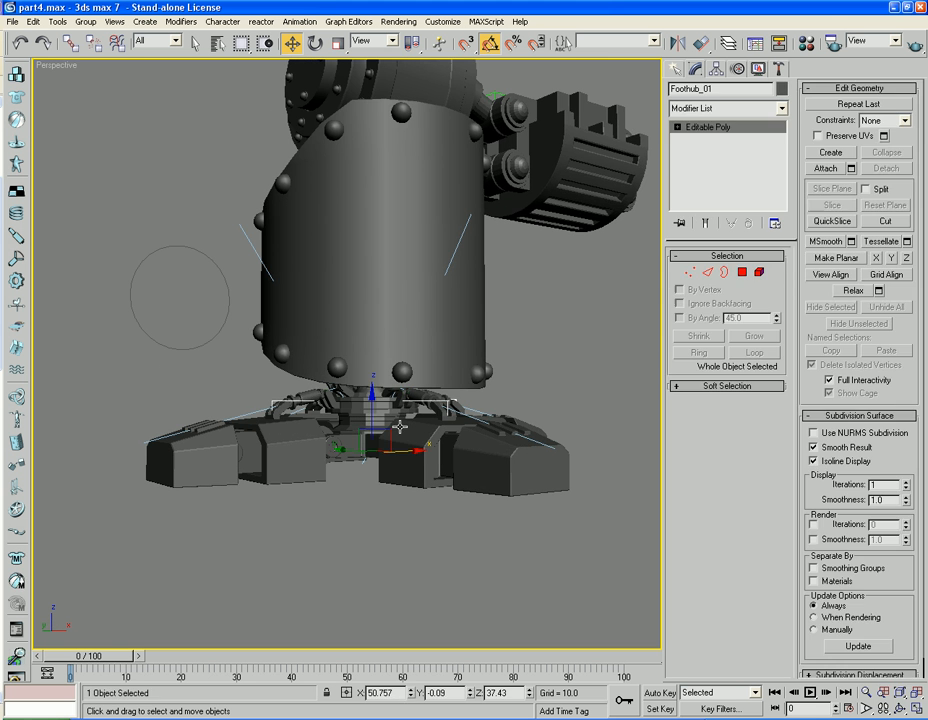
key("F4")
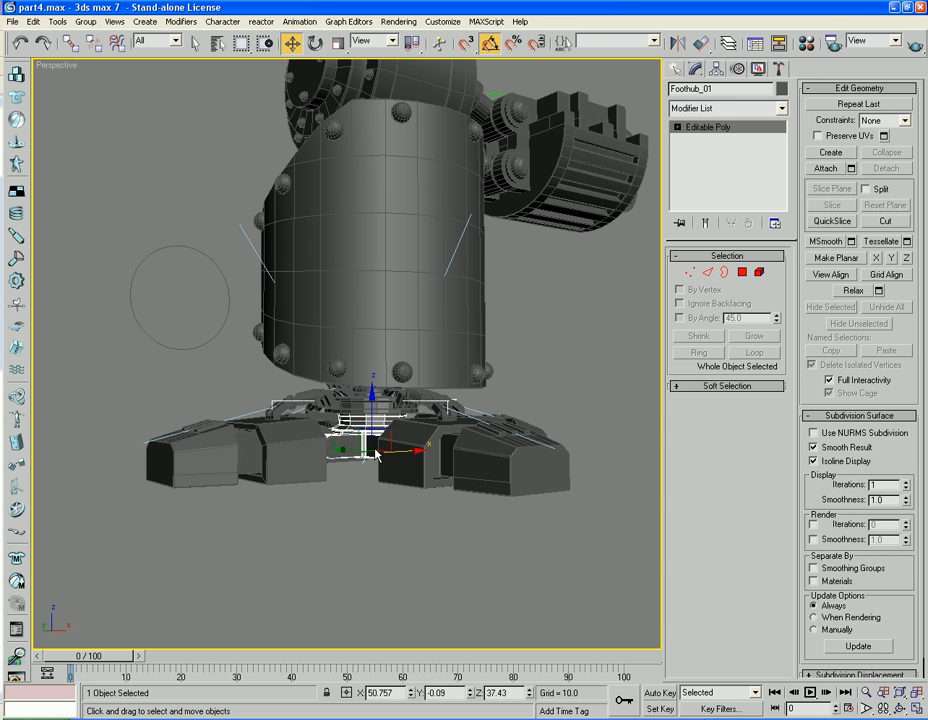
Step: Set the Rotate tool's reference coordinate system to View and bring up the link inheritance settings of Foothub_01
left_click(313, 44)
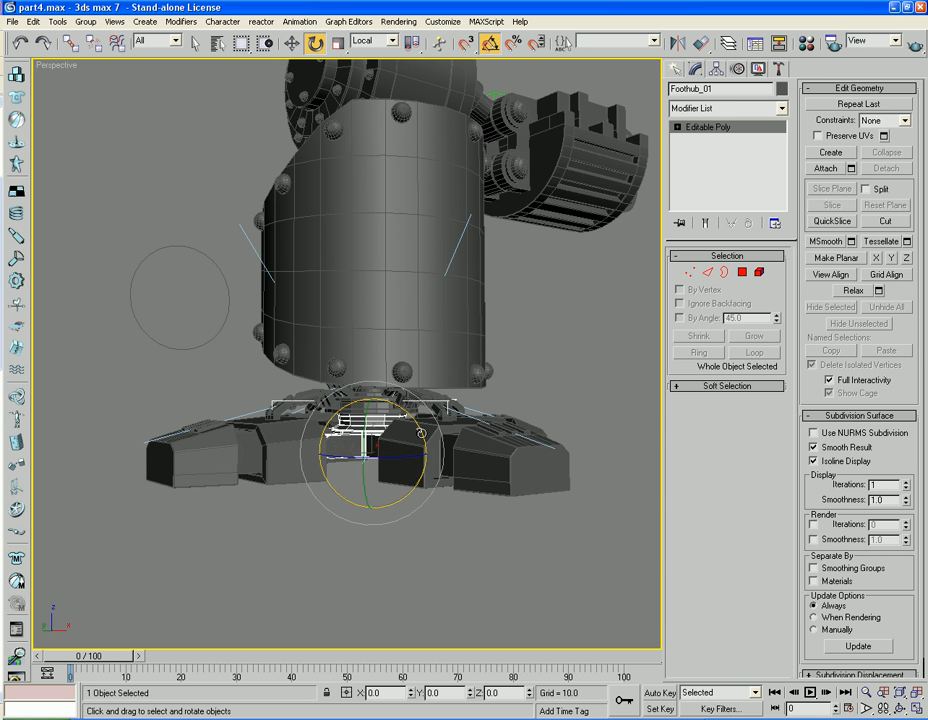
mouse_move(362, 436)
left_mouse_down()
mouse_move(372, 440)
mouse_move(366, 448)
mouse_move(362, 432)
mouse_move(365, 445)
left_mouse_up()
middle_click_drag(365, 445, 372, 121, "alt")
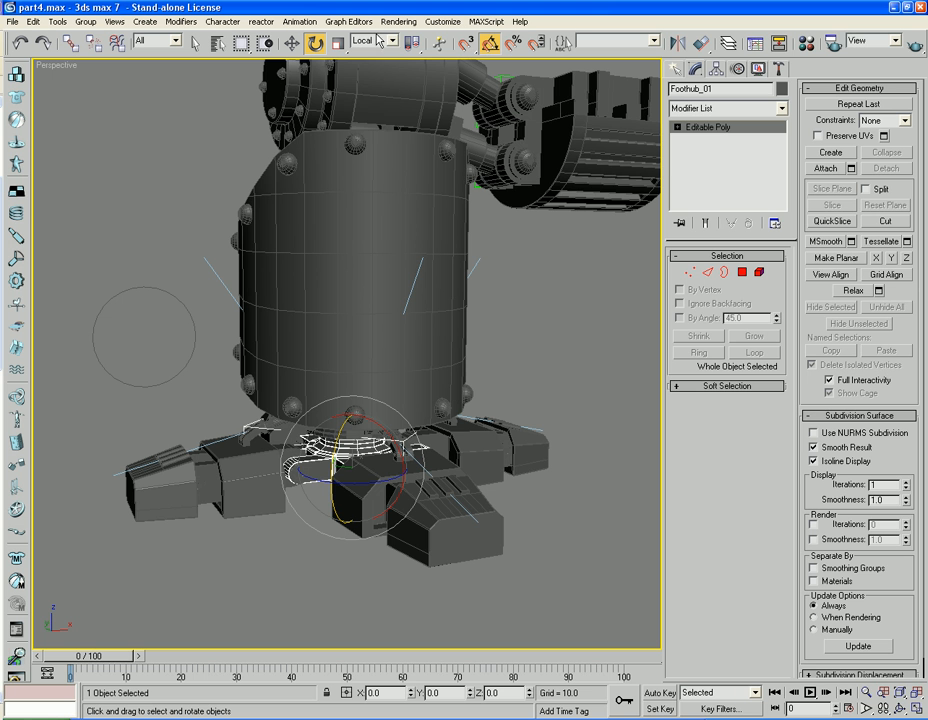
left_click(380, 40)
left_click(372, 58)
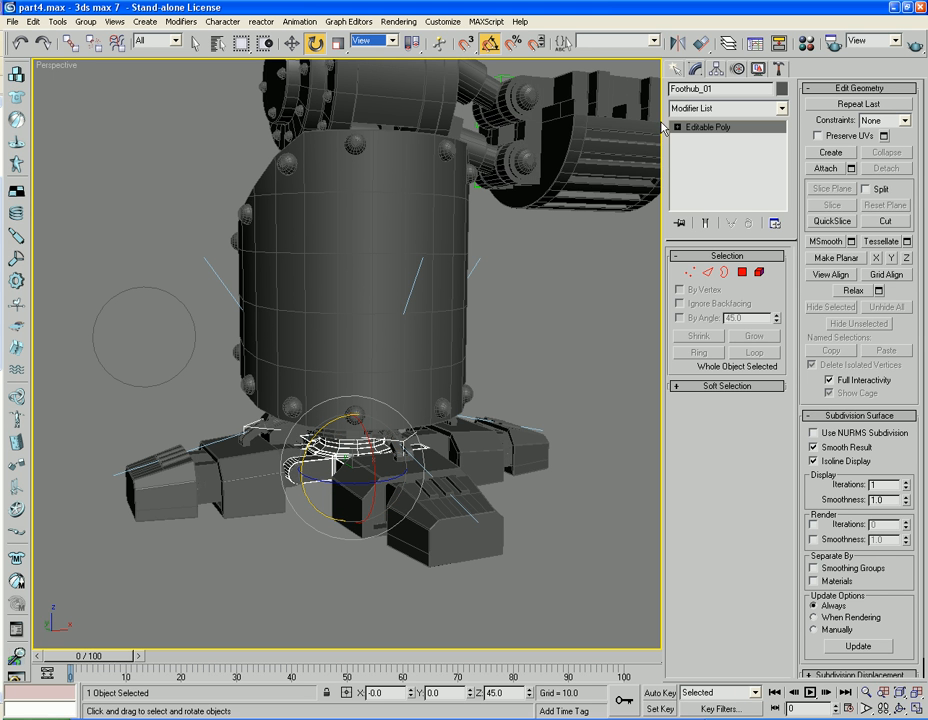
left_click(717, 70)
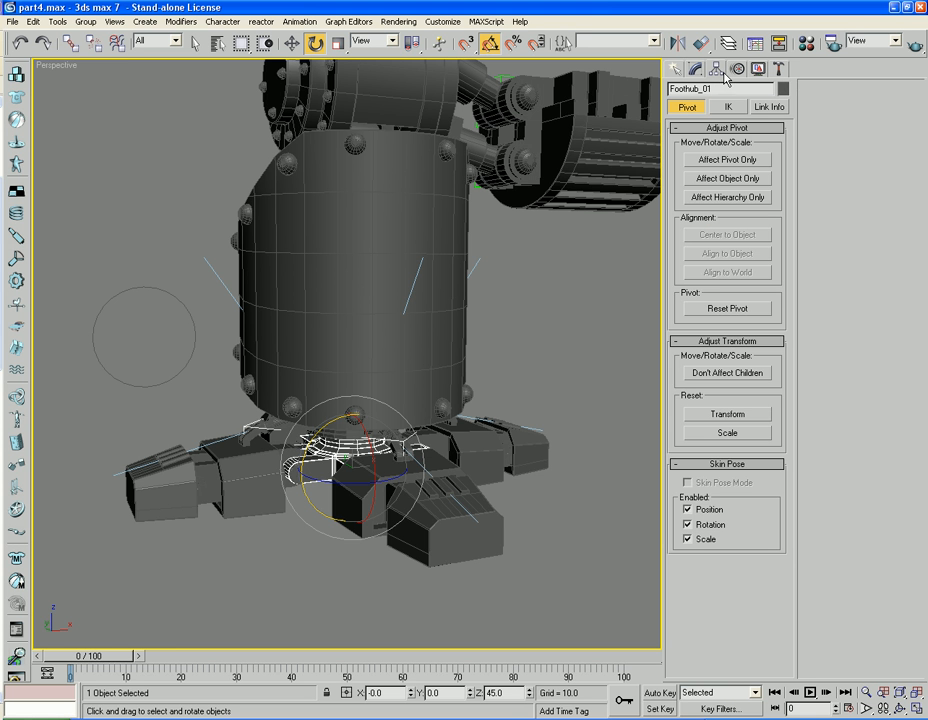
left_click(769, 107)
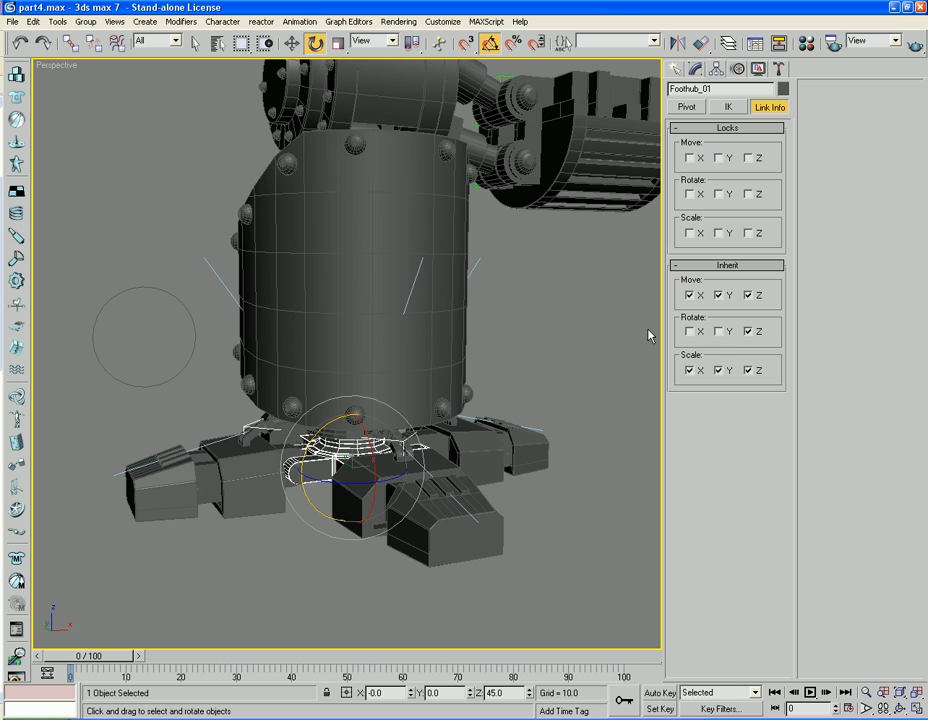
Step: Select the Foothandle circle, switch off angle snap, and move it along negative X away from the pelvis
left_click(112, 296)
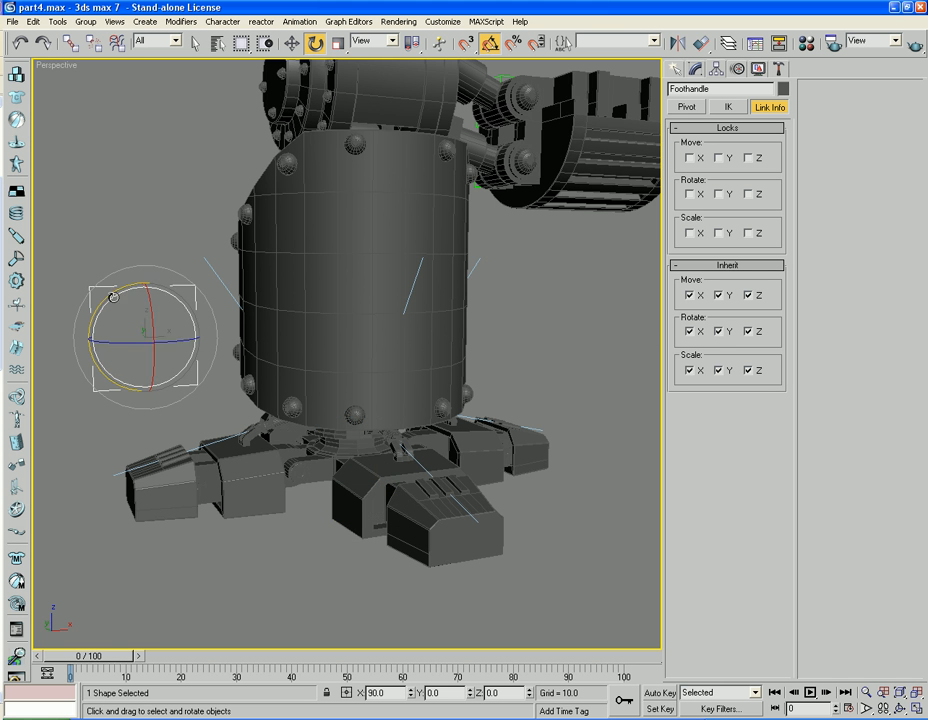
mouse_move(106, 300)
left_mouse_down()
mouse_move(97, 297)
mouse_move(105, 291)
mouse_move(98, 297)
mouse_move(105, 292)
mouse_move(114, 306)
left_mouse_up()
middle_click_drag(217, 336, 176, 346)
scroll(176, 346, "down", 5)
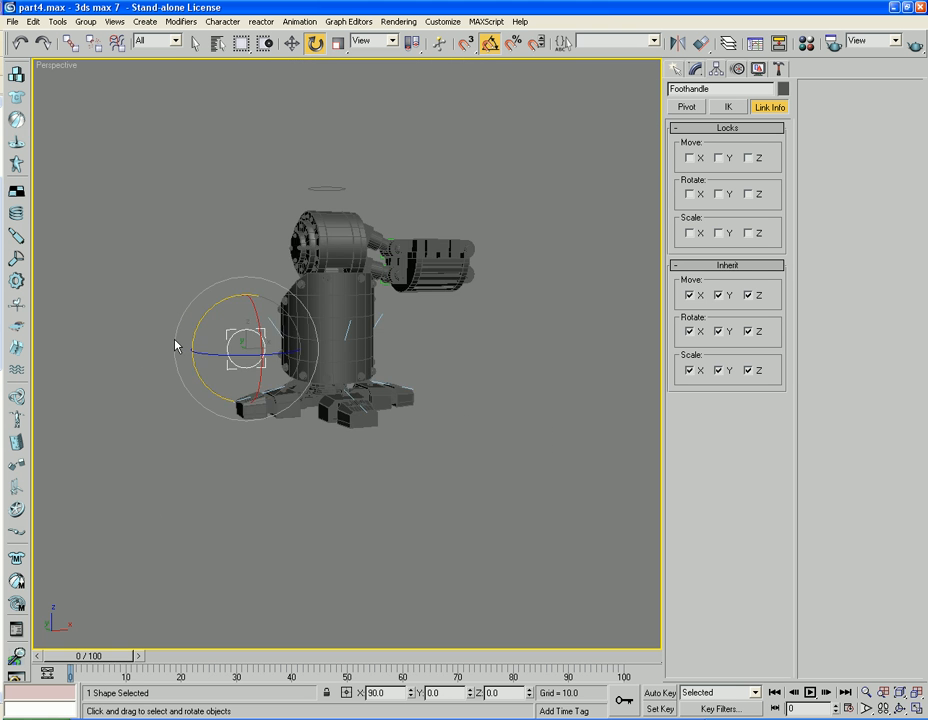
middle_click_drag(251, 337, 272, 376)
scroll(272, 374, "up", 4)
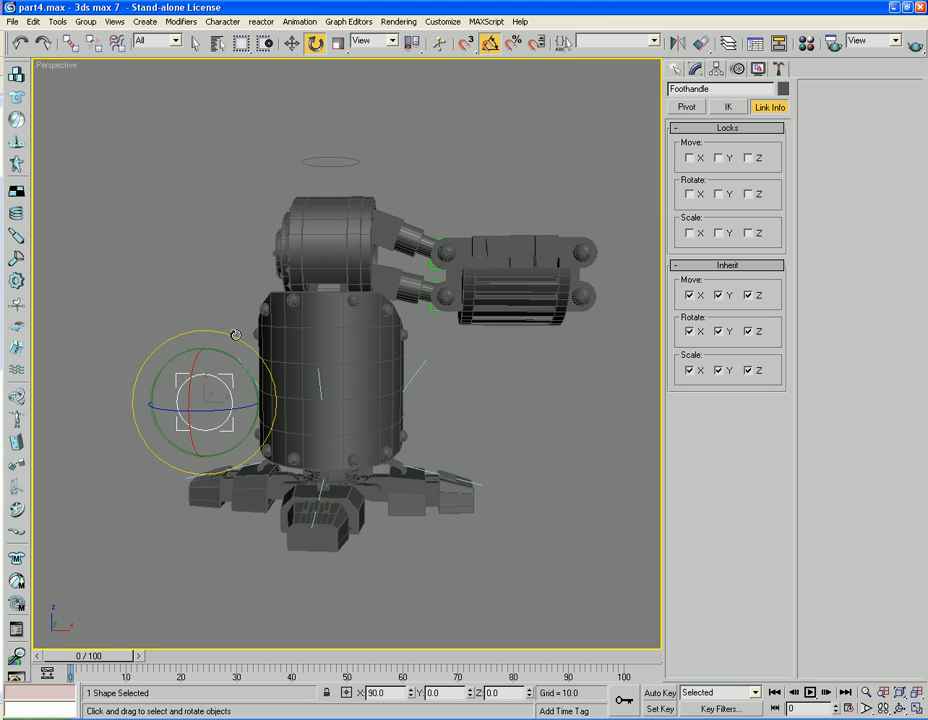
middle_click_drag(232, 333, 288, 382)
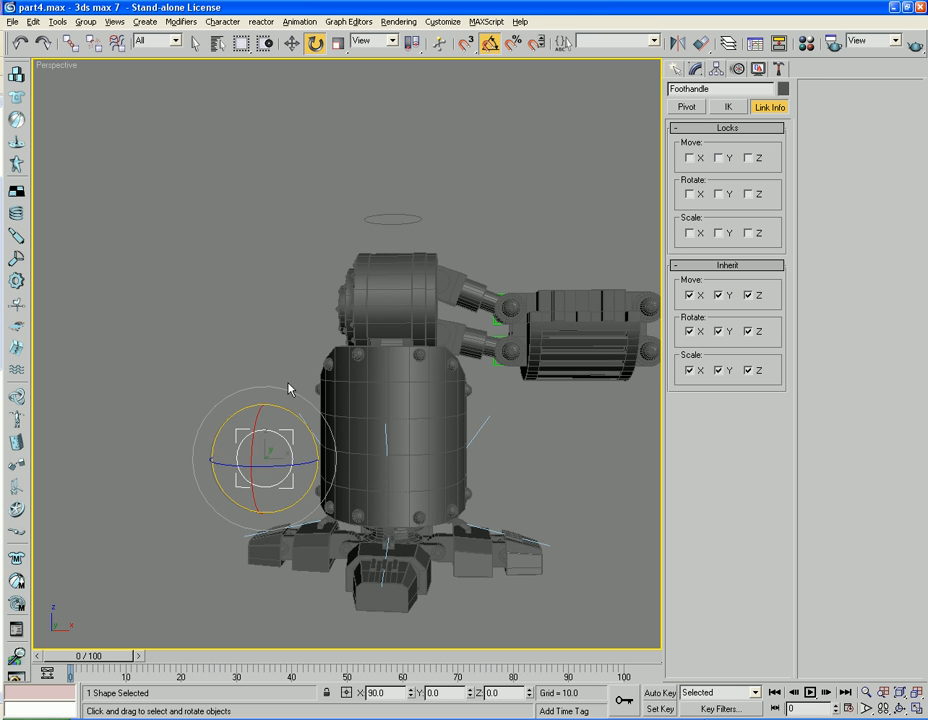
key("a")
left_click(293, 43)
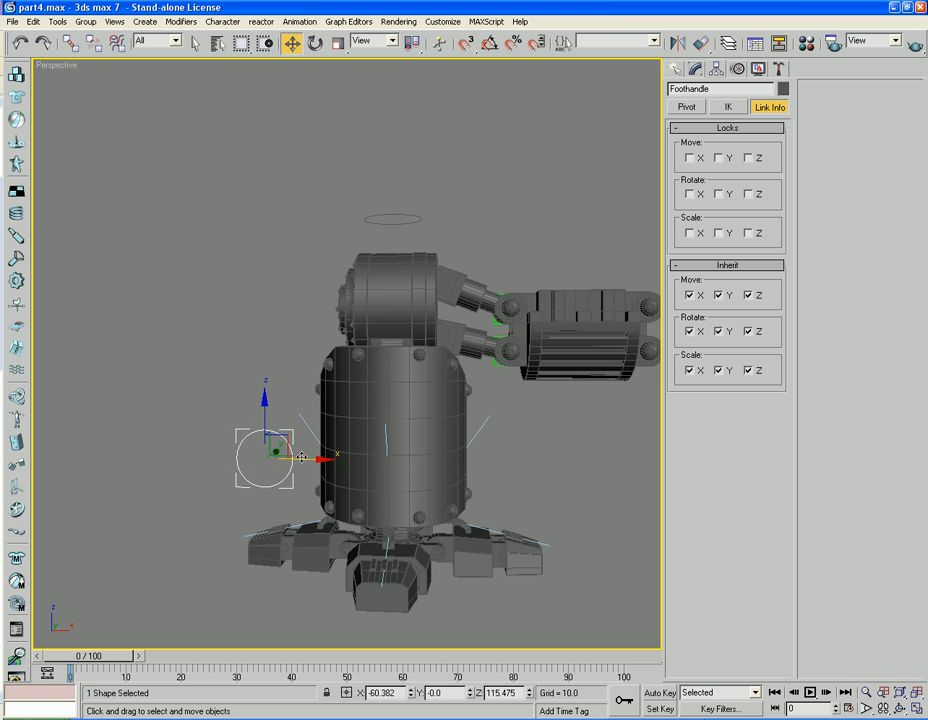
left_click_drag(311, 459, 279, 452)
Step: Tilt Foothandle about 12.3 degrees around Y, raise it to about X -80.7, Z 160.9, and deselect it
left_click(313, 43)
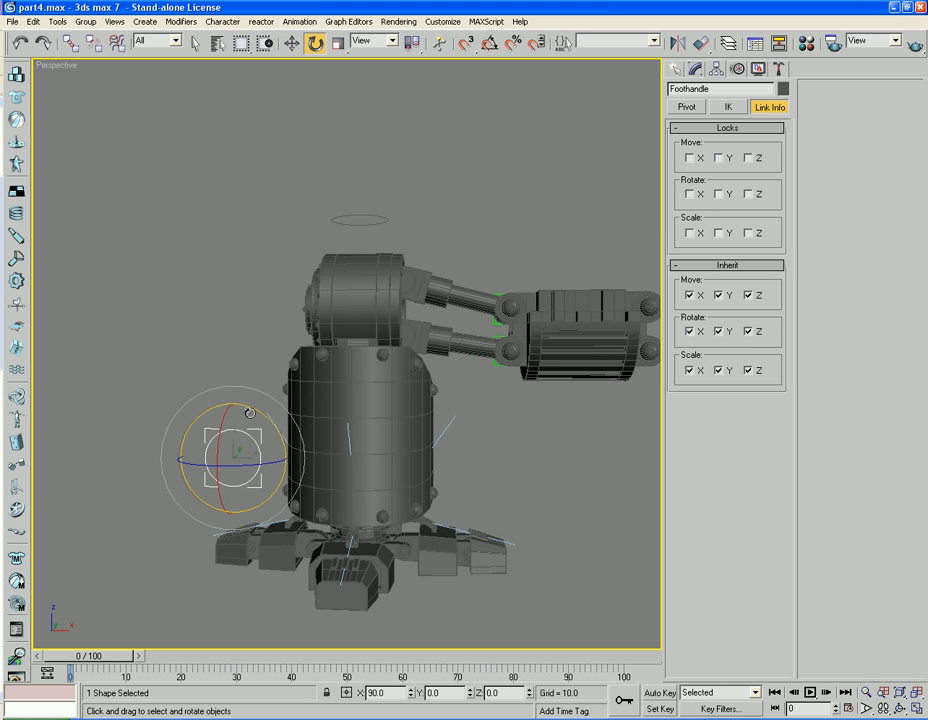
left_click_drag(257, 411, 261, 384)
left_click(291, 44)
left_click(479, 462)
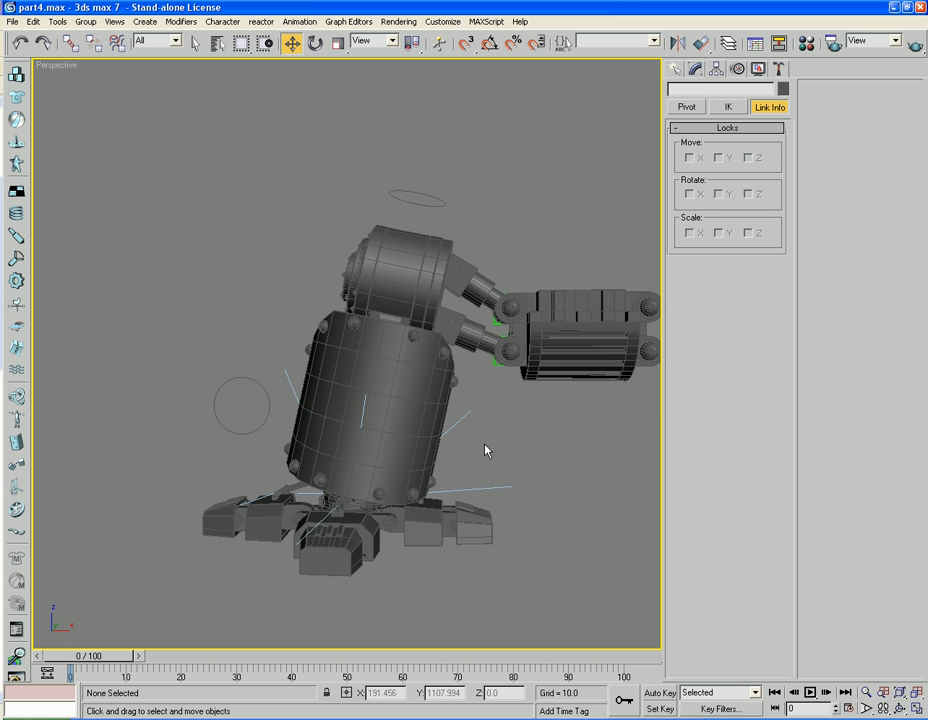
Step: Turn off the edged faces display and link the Foothandle circle to the Pelvis as its parent
mouse_move(491, 393)
middle_mouse_down("alt")
mouse_move(530, 428)
mouse_move(507, 377)
middle_mouse_up("alt")
key("F4")
middle_click_drag(505, 430, 507, 393, "alt")
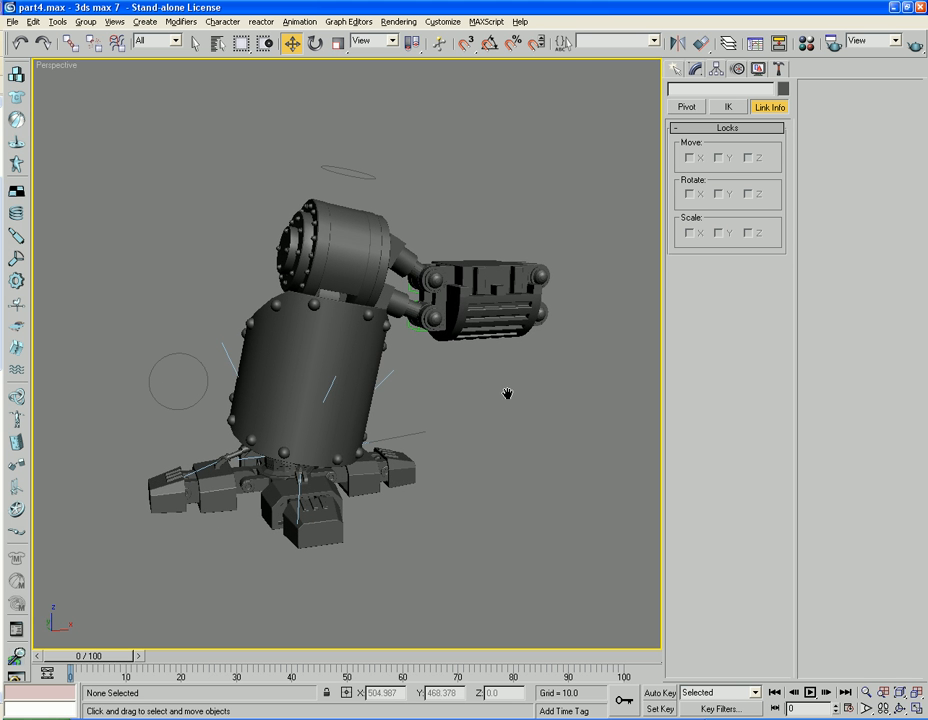
left_click(194, 355)
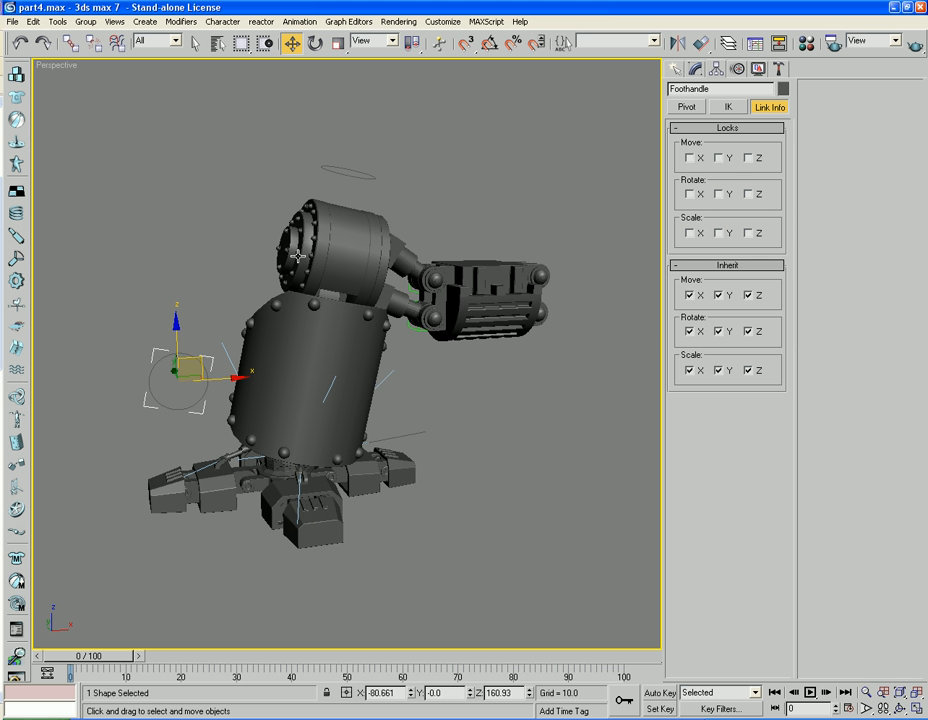
middle_click_drag(488, 357, 484, 387, "alt")
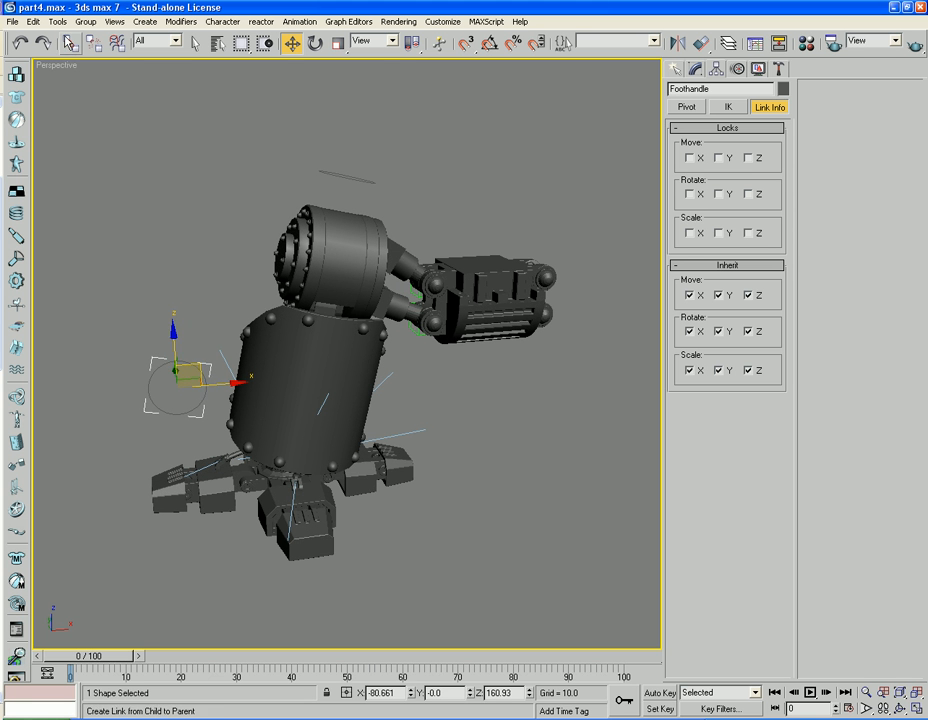
left_click(69, 42)
left_click_drag(182, 362, 500, 305)
Step: Try rotating the Pelvis to test how the linked leg parts follow it
key("e")
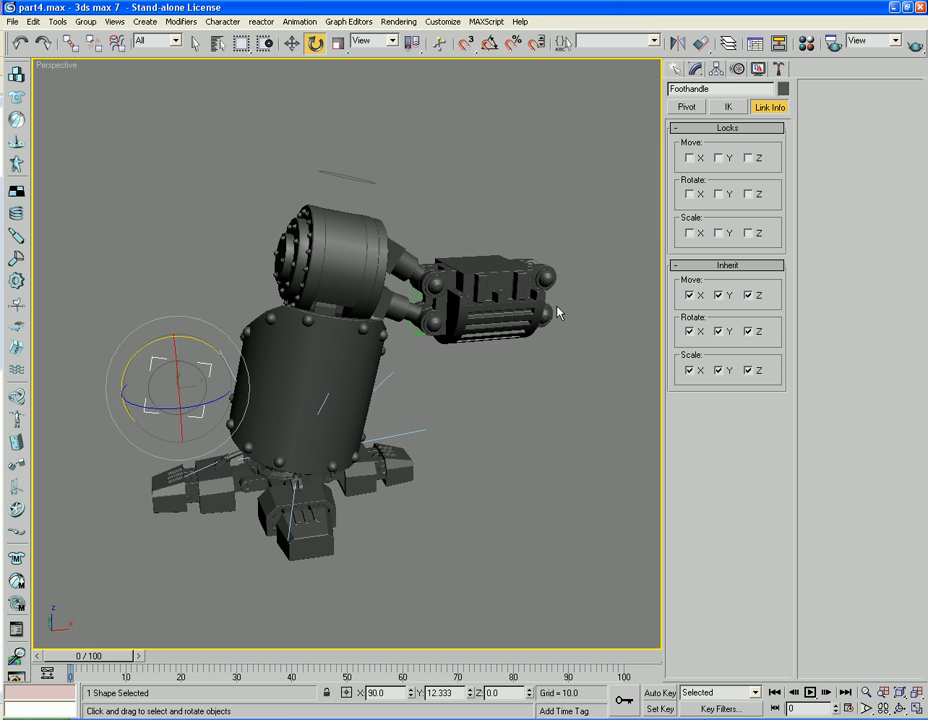
left_click(456, 331)
mouse_move(460, 320)
left_mouse_down()
mouse_move(429, 311)
mouse_move(458, 311)
left_mouse_up()
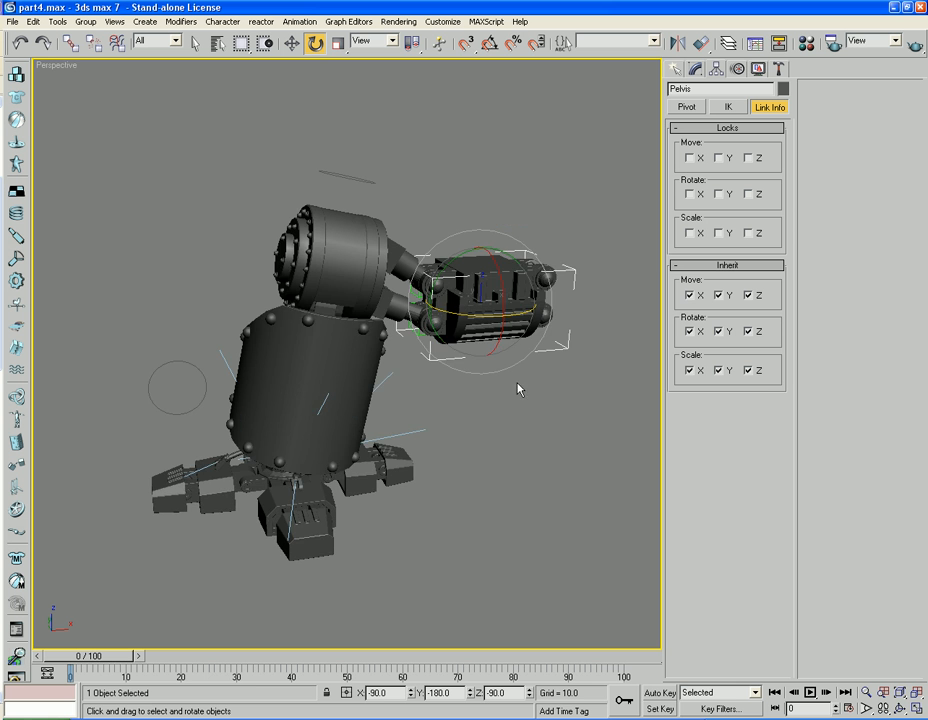
Step: Link HIp_Top_Dummy at the upper hip joint to the Pelvis
middle_click_drag(517, 389, 529, 447, "alt")
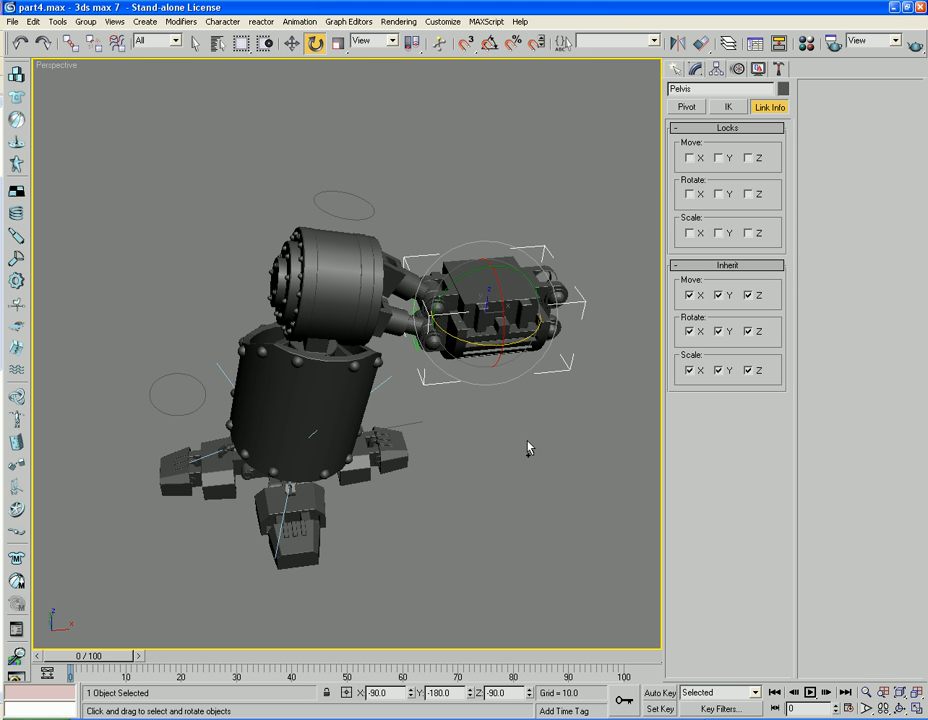
mouse_move(511, 421)
middle_mouse_down("alt")
mouse_move(532, 452)
mouse_move(519, 435)
middle_mouse_up("alt")
scroll(532, 452, "down", 3)
scroll(519, 435, "up", 8)
left_click(416, 153)
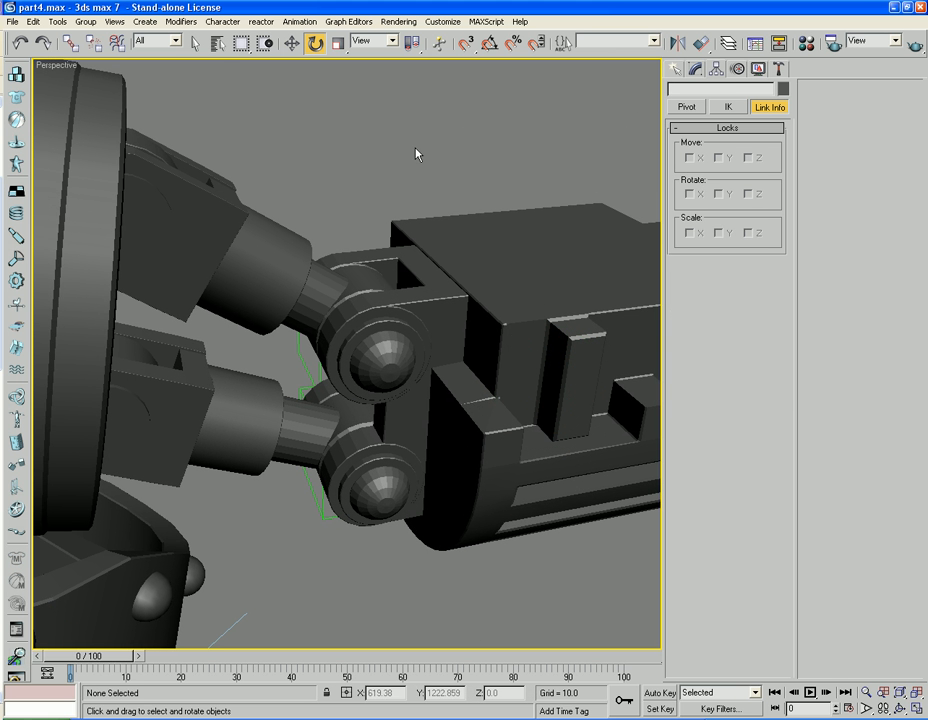
left_click(302, 355)
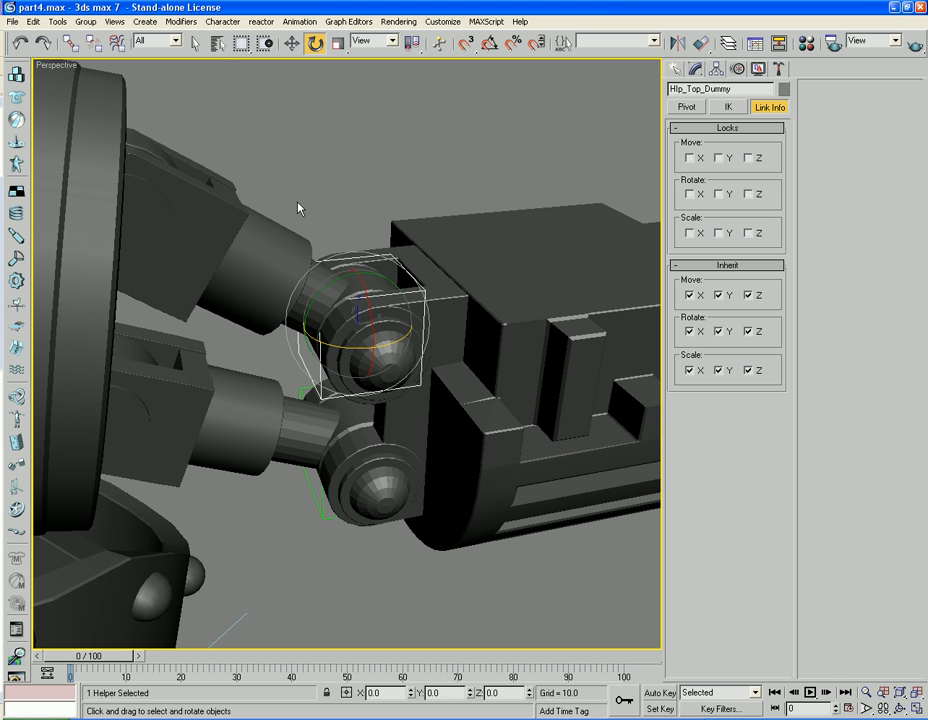
left_click(70, 43)
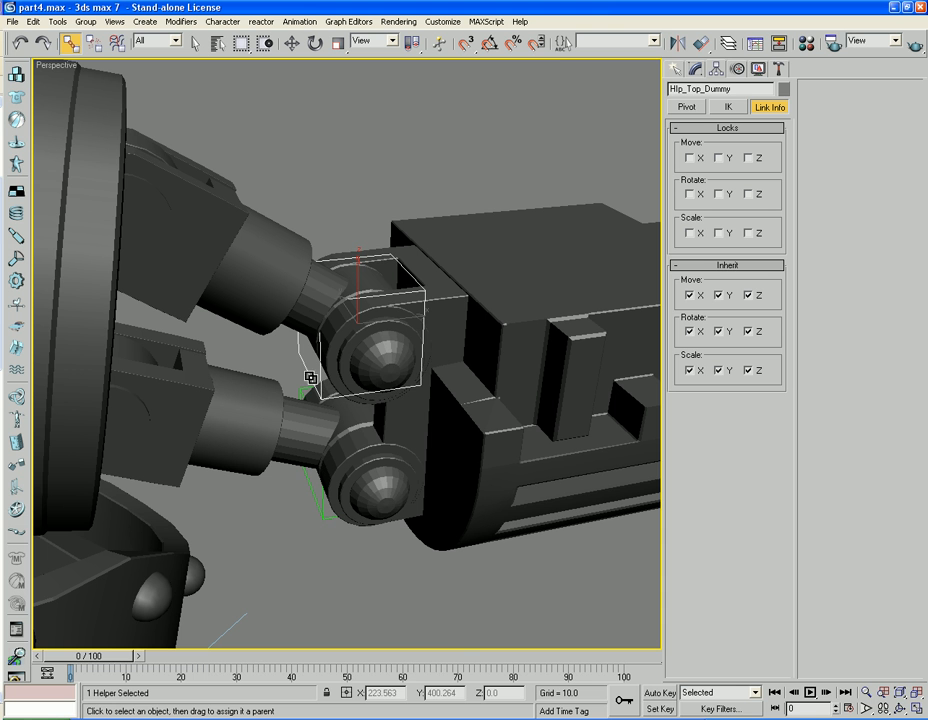
left_click_drag(480, 297, 372, 462)
Step: Link Hip_Bottom_Dummy at the lower hip joint to the Pelvis as its parent and clear the selection
left_click(313, 497)
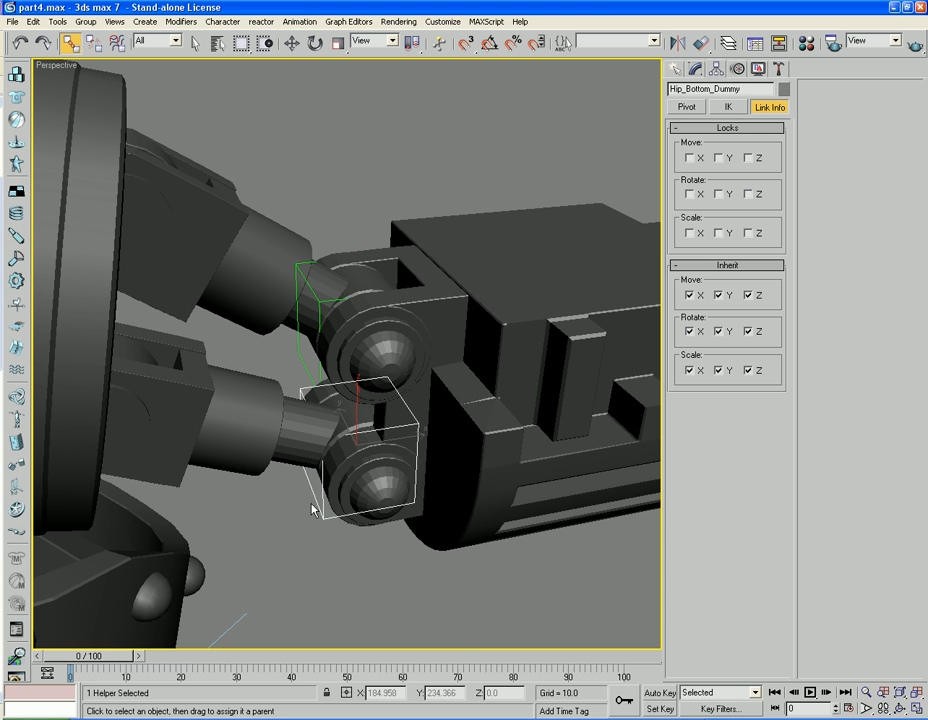
left_click_drag(319, 502, 520, 339)
left_click(450, 124)
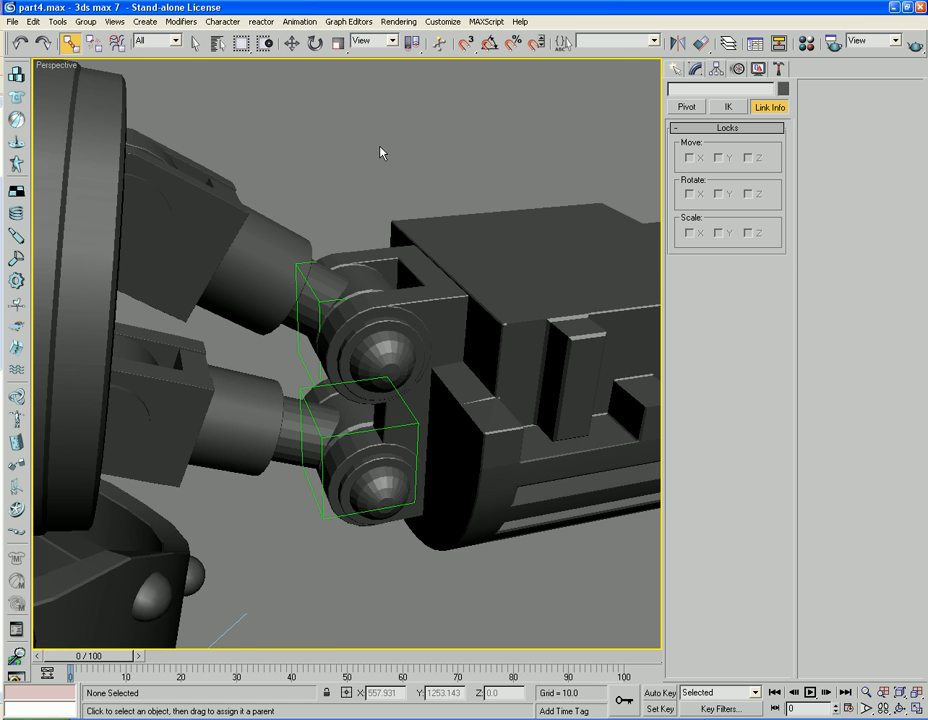
Step: Try rotating the Pelvis around Z to test how the linked hip dummies and pistons follow, and undo the rotation
scroll(381, 145, "down", 8)
middle_click_drag(391, 335, 396, 265, "alt")
scroll(395, 251, "up", 3)
scroll(398, 259, "down", 4)
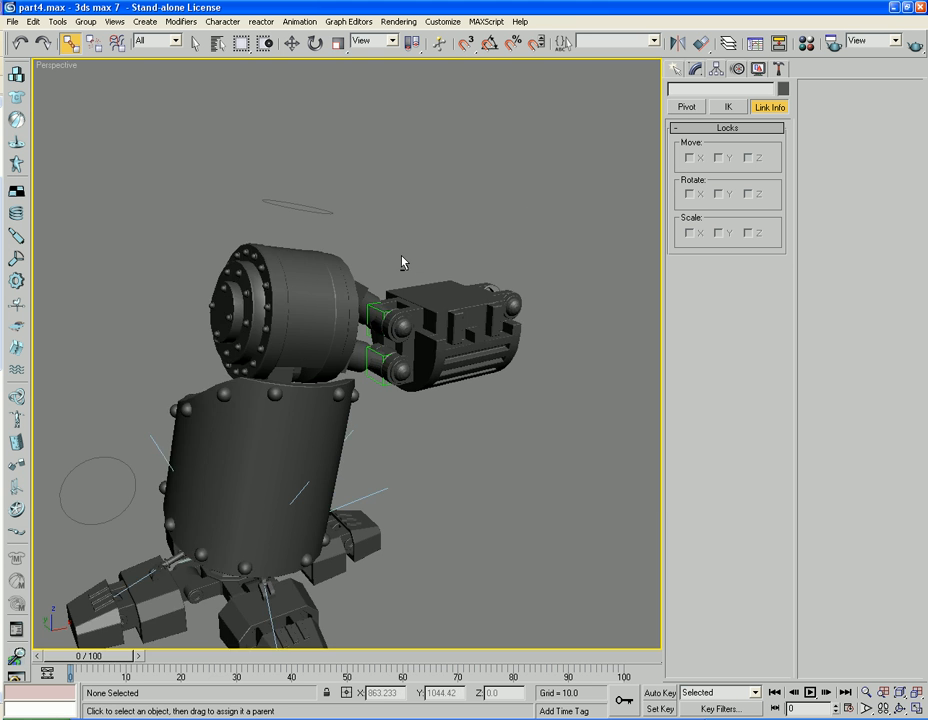
key("e")
left_click(414, 335)
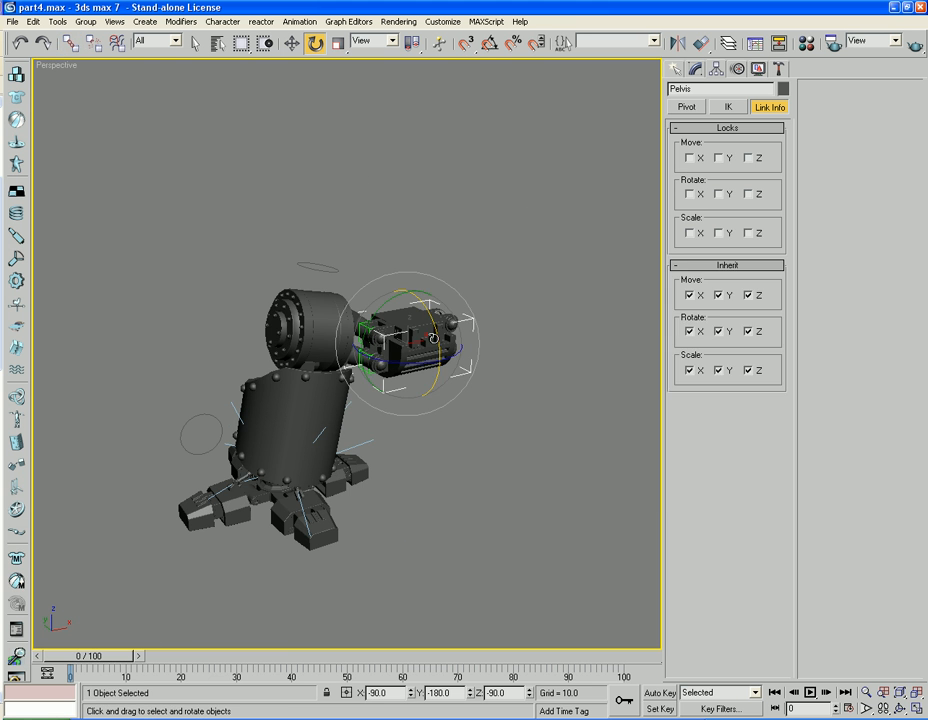
left_click_drag(401, 363, 401, 326)
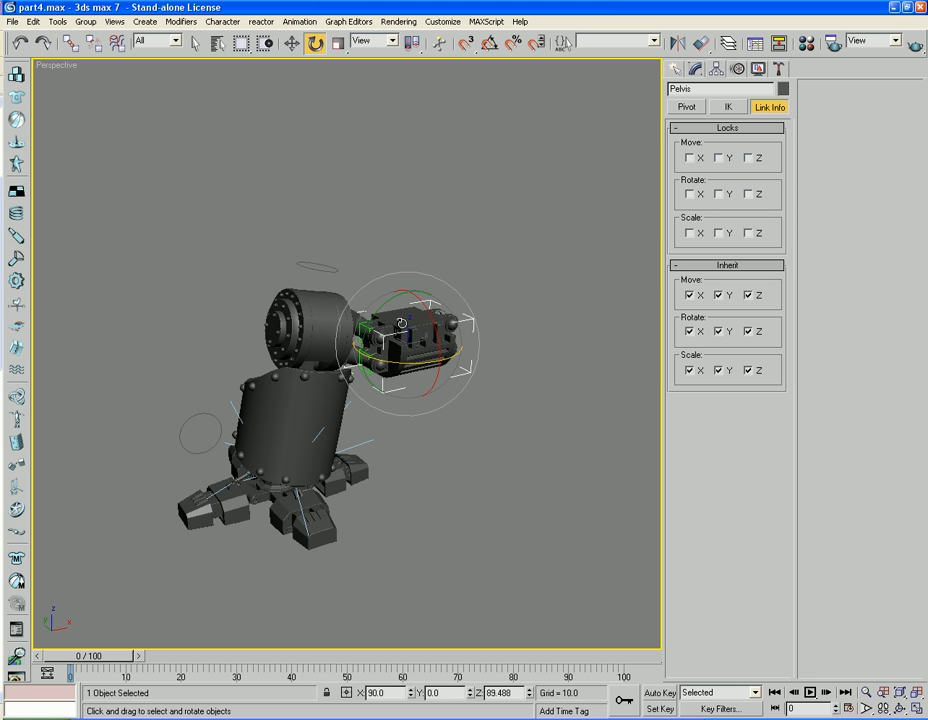
key("ctrl+z")
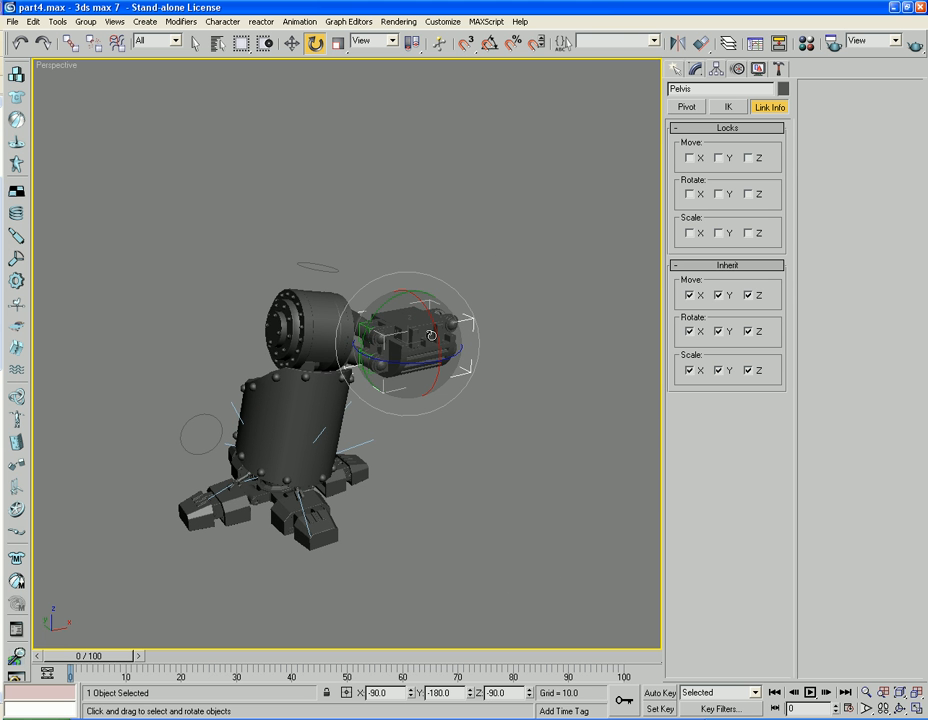
Step: Turn on the edged faces display and link Cylinder09 at the upper hip joint to the Pelvis
middle_click_drag(507, 455, 476, 381)
scroll(492, 426, "up", 8)
scroll(476, 381, "down", 4)
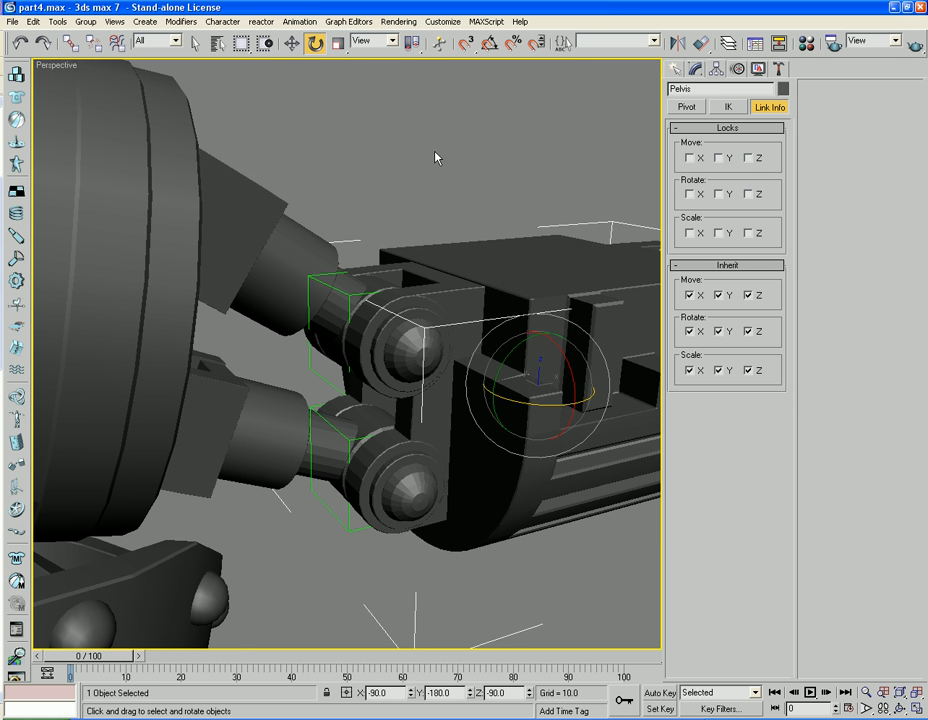
left_click(435, 157)
left_click(326, 303)
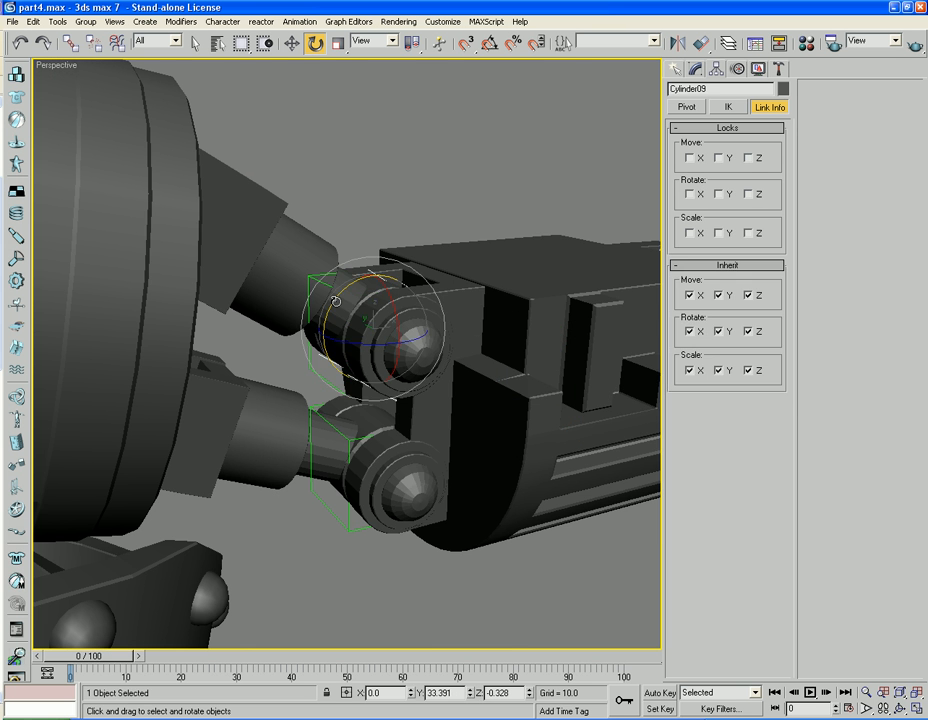
key("F4")
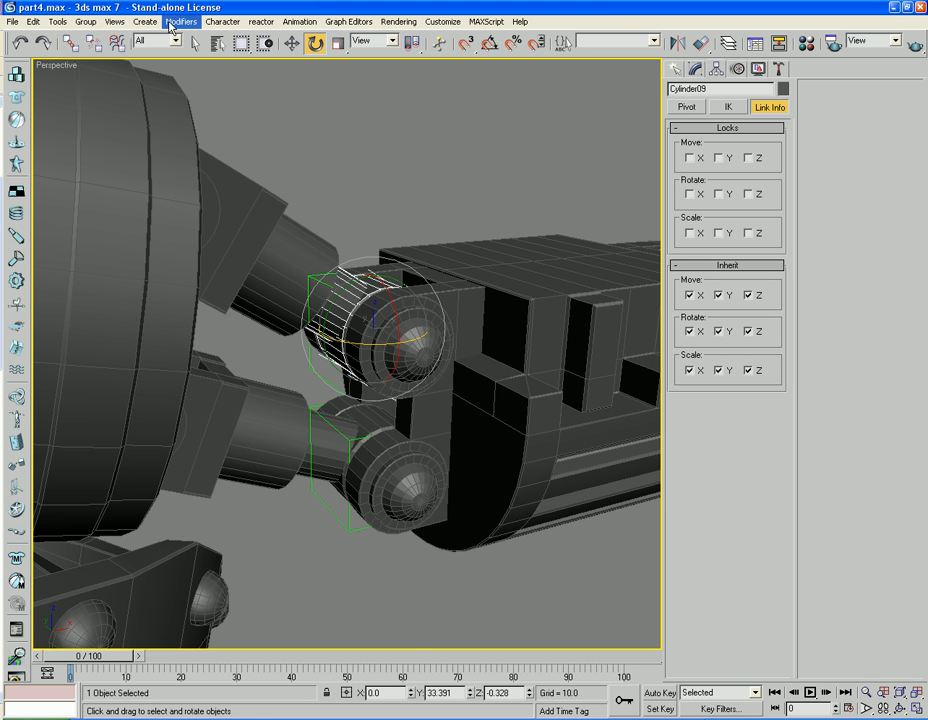
left_click(70, 43)
left_click_drag(329, 301, 470, 277)
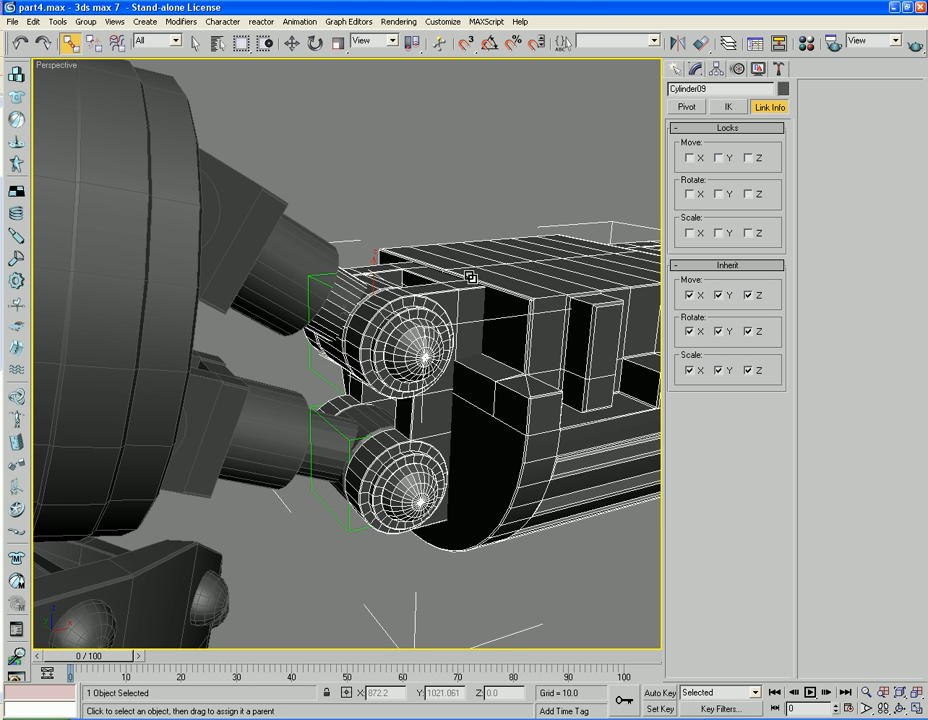
Step: Link Cylinder11 at the lower hip joint to the Pelvis and clear the selection
left_click(340, 505)
left_click_drag(429, 372, 498, 355)
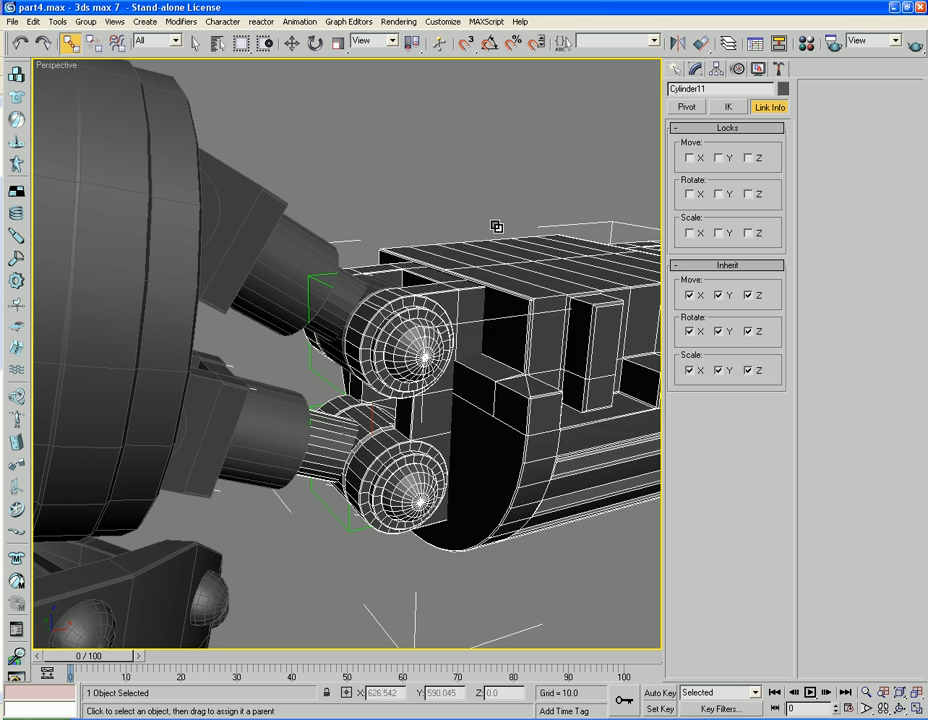
left_click(561, 117)
Step: Turn off the edged faces display and rotate the Pelvis around Z to test how the linked hip cylinders follow it
scroll(390, 276, "down", 8)
scroll(387, 278, "up", 1)
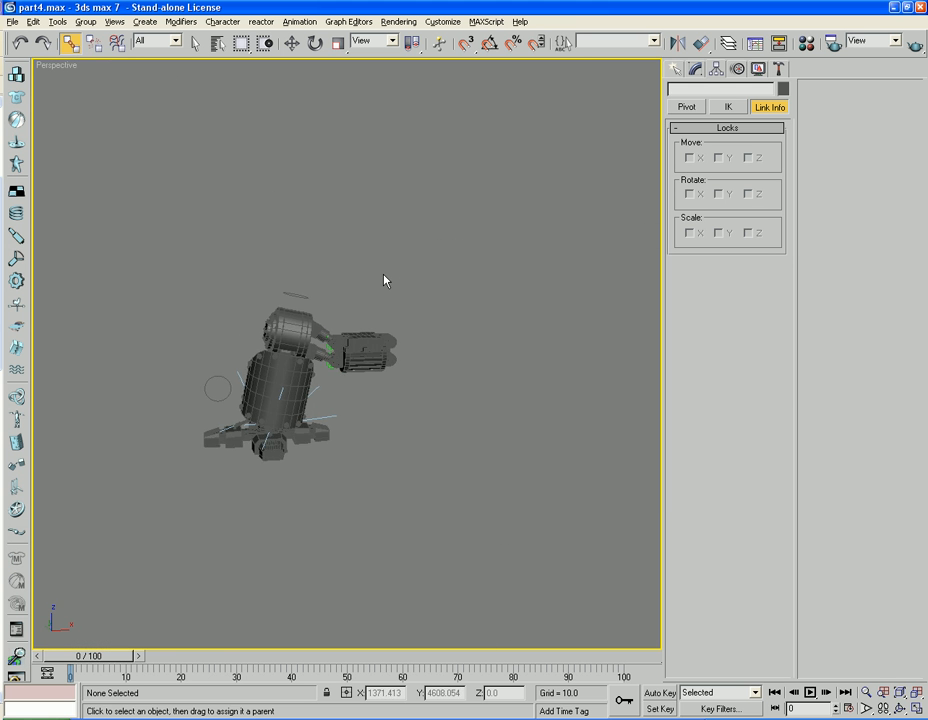
scroll(280, 166, "up", 5)
scroll(305, 168, "down", 4)
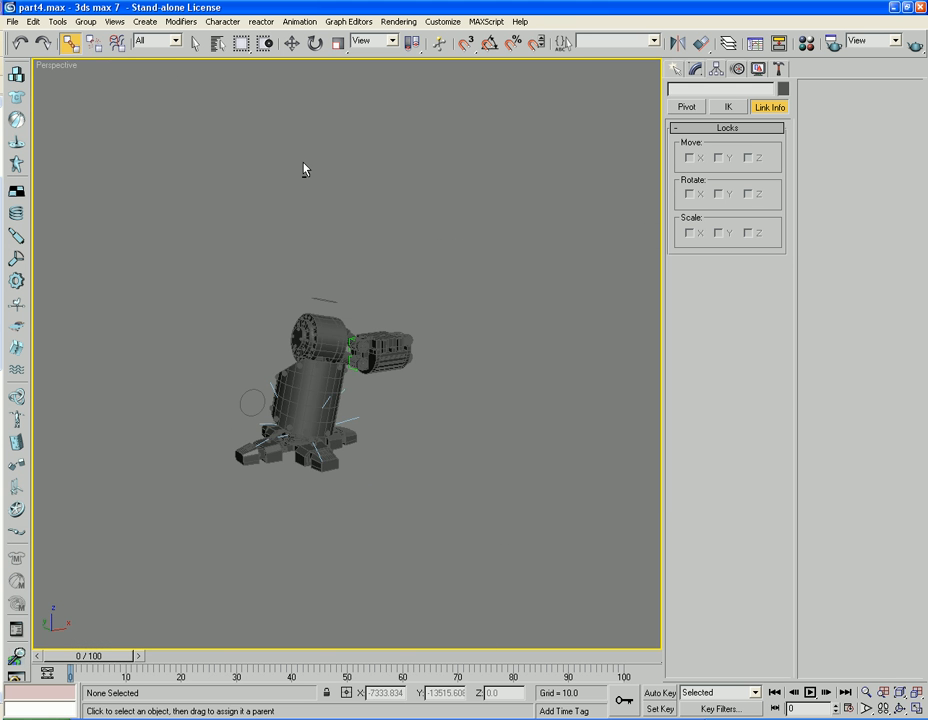
key("e")
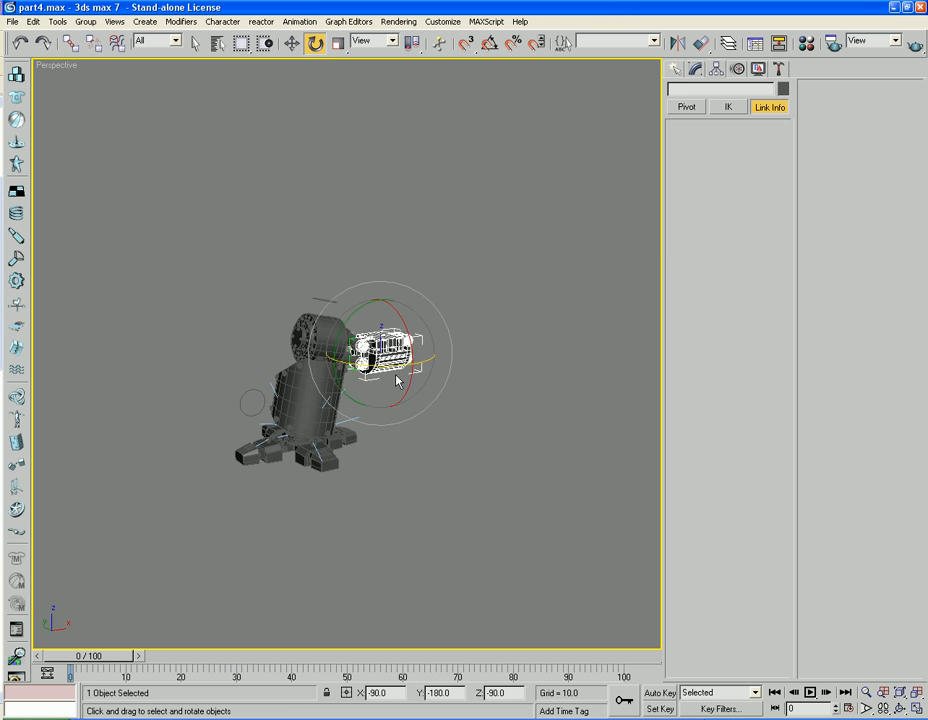
scroll(398, 380, "up", 5)
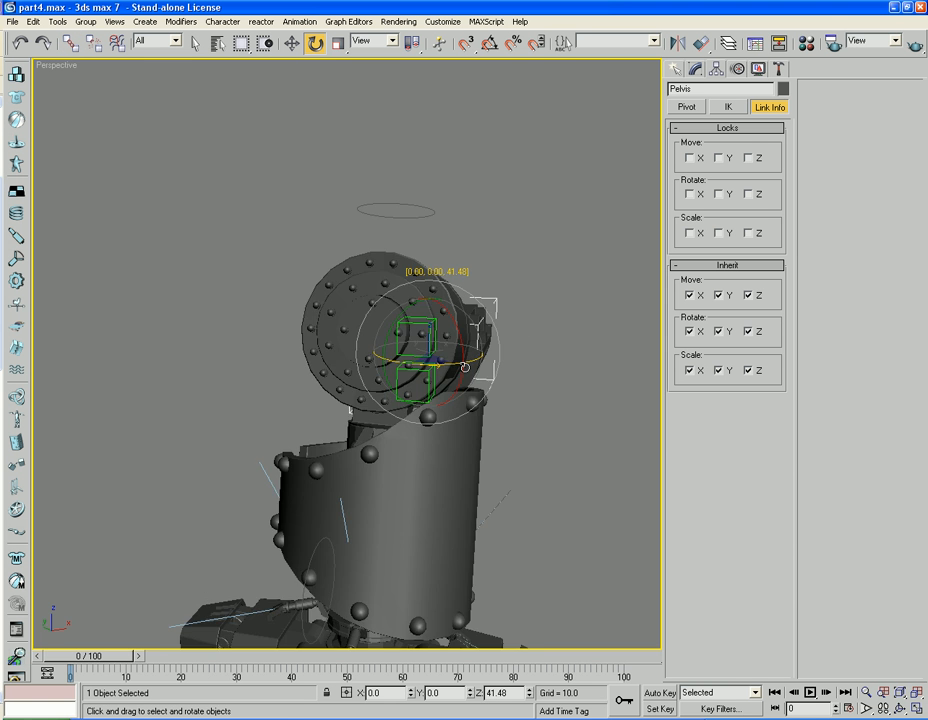